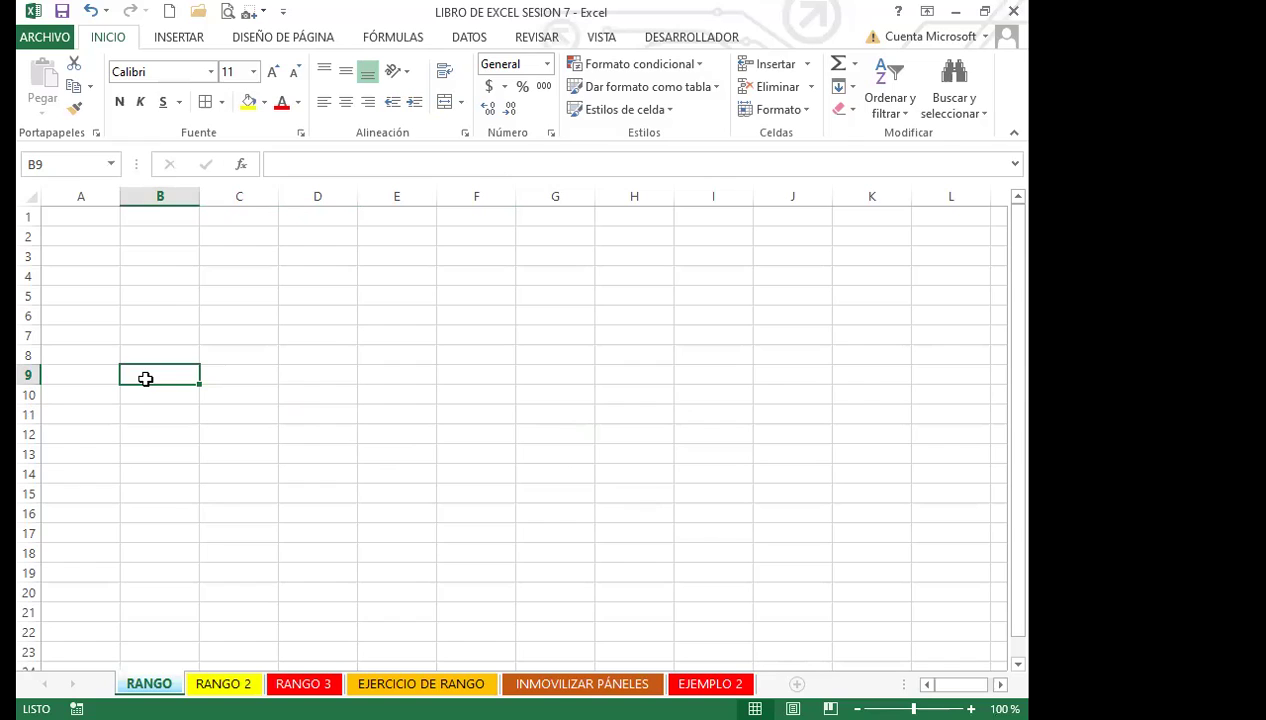
# Select the range A1:D10 on the RANGO sheet and bring up the manager of defined names
pyautogui.moveTo(78, 220); pyautogui.dragTo(291, 392)
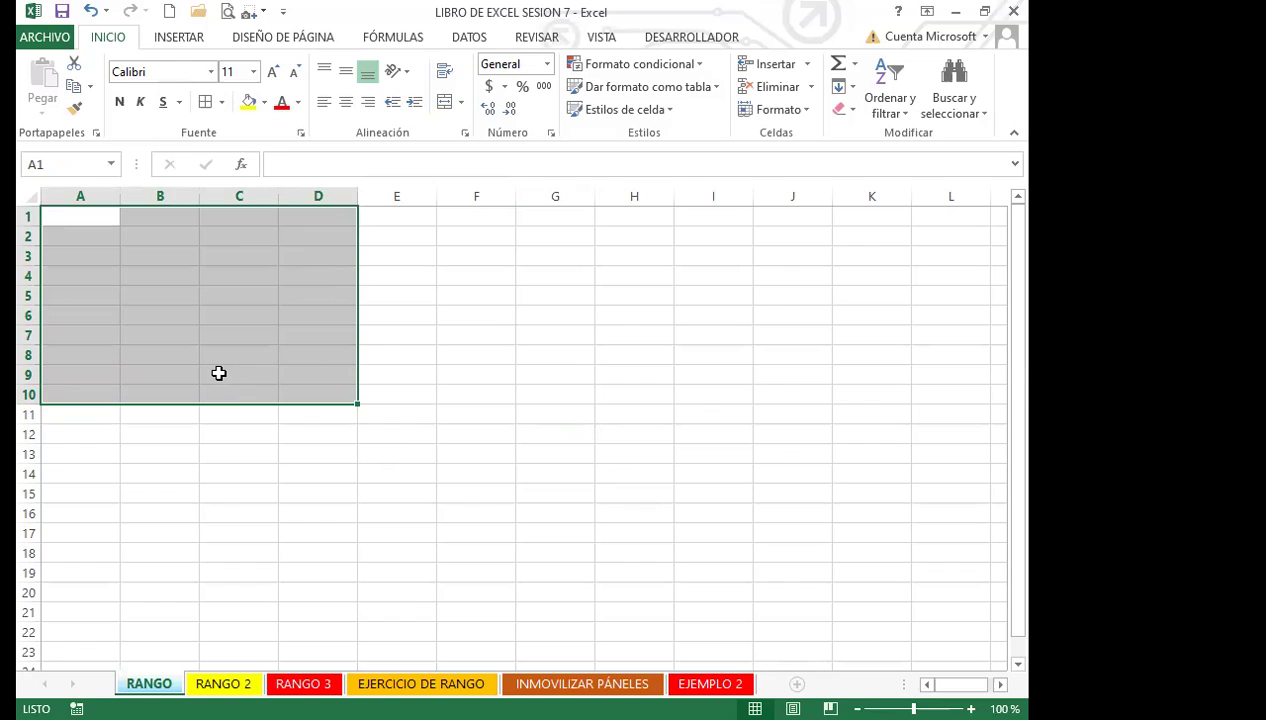
pyautogui.click(395, 40)
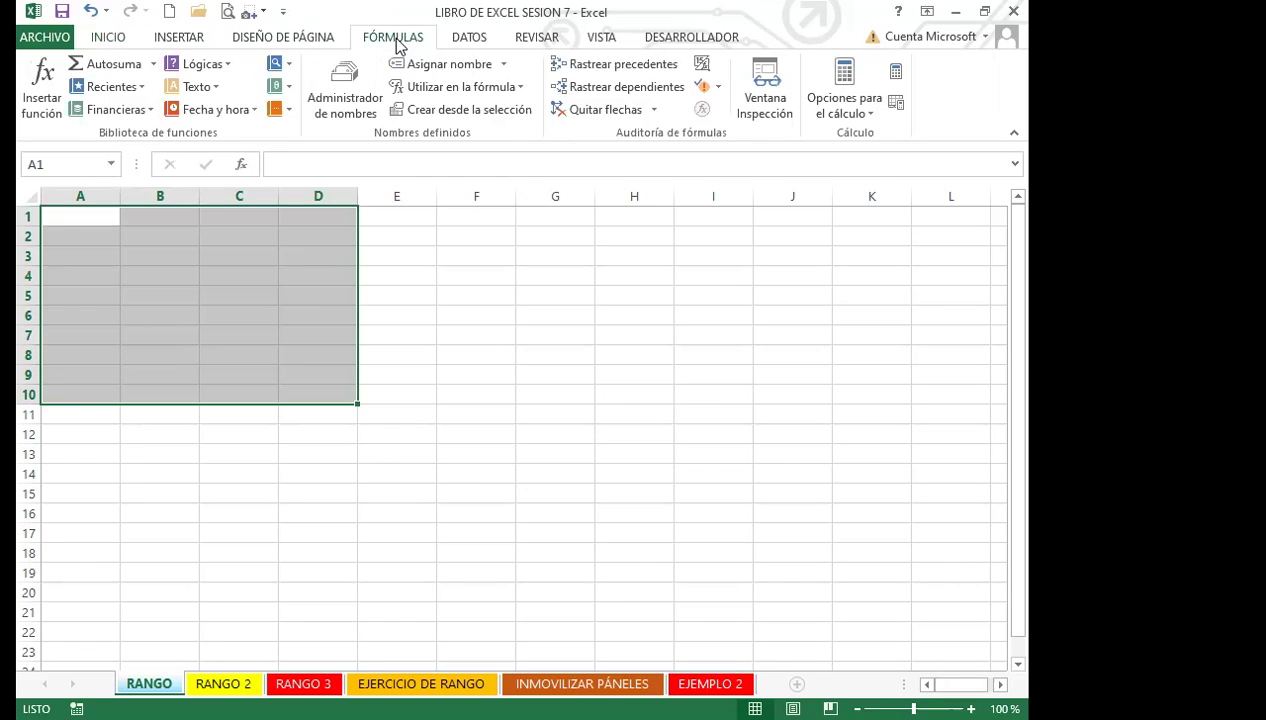
pyautogui.click(345, 82)
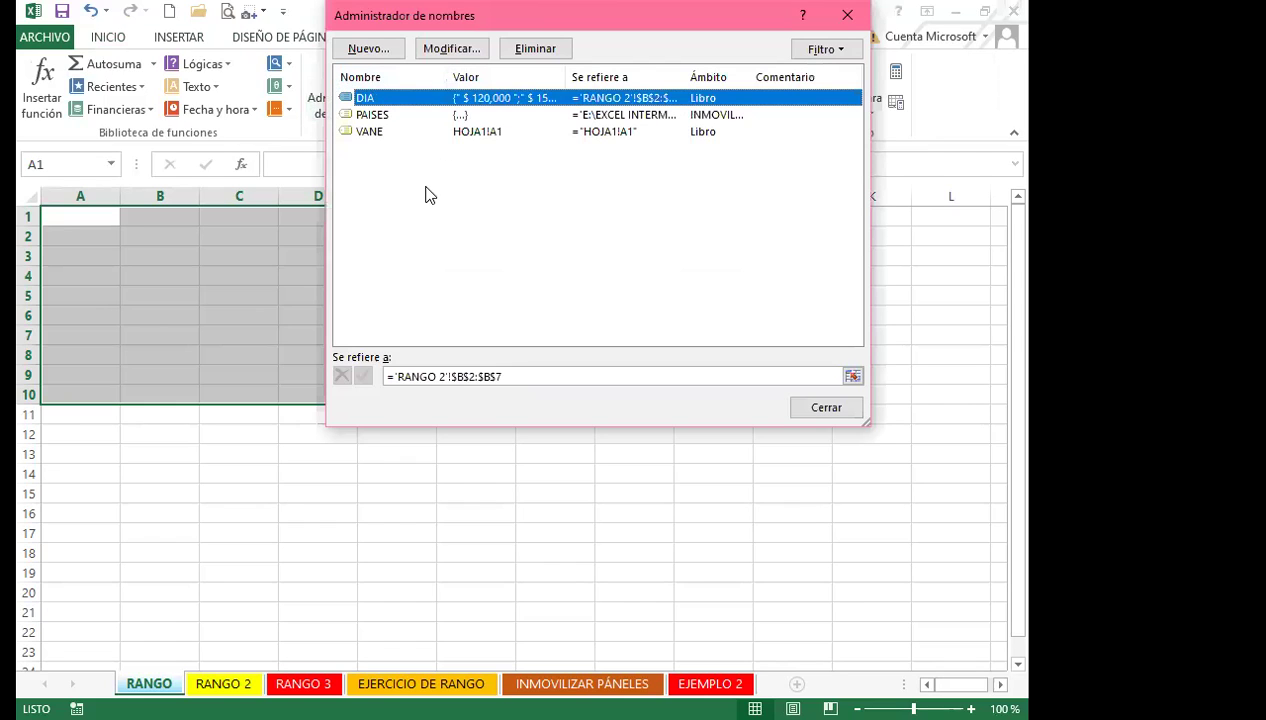
pyautogui.moveTo(650, 20); pyautogui.dragTo(648, 121)
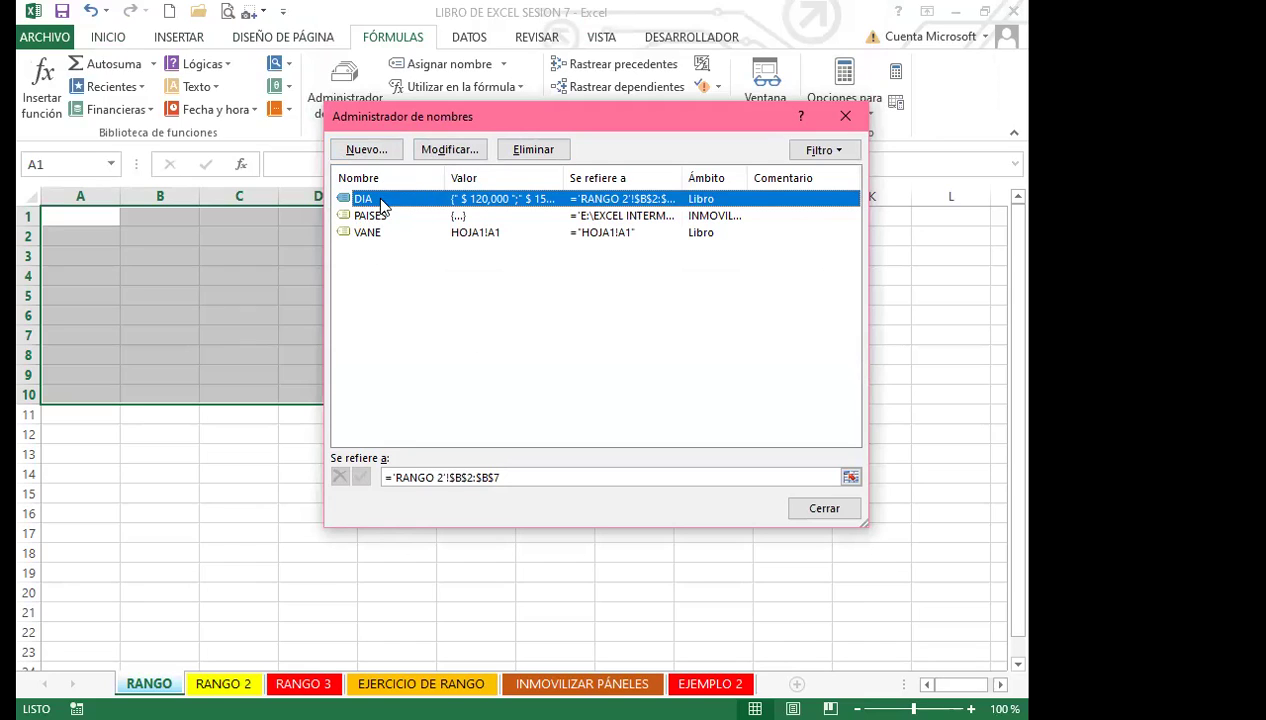
pyautogui.click(380, 277)
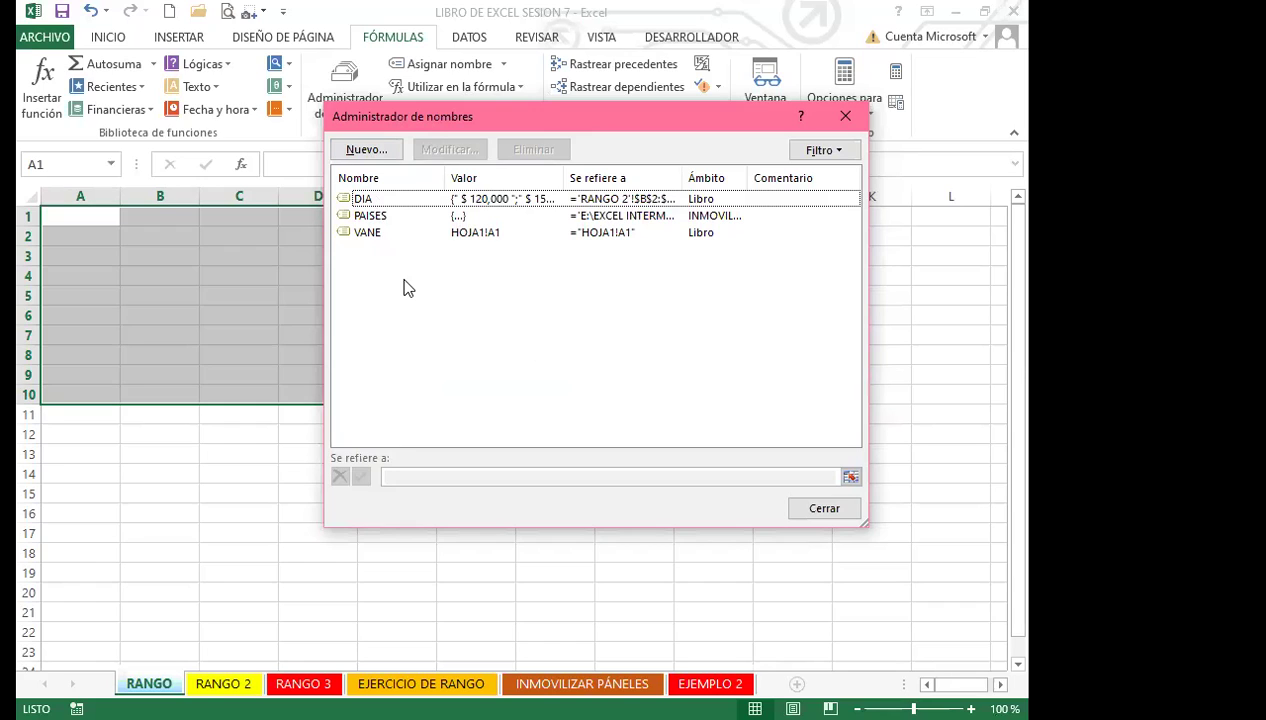
# Create the workbook-scoped name EJERCICIO_1 for the selected range A1:D10 and close the name manager
pyautogui.click(368, 152)
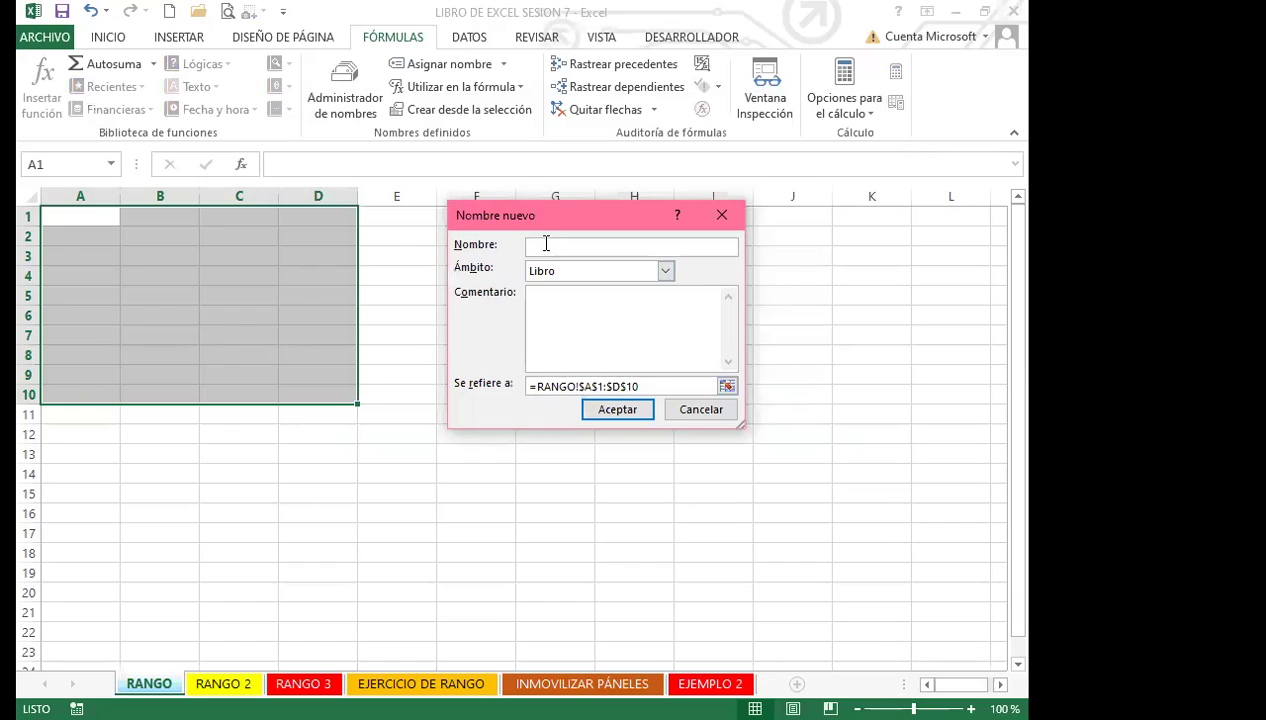
pyautogui.write('ejercic')
pyautogui.press('BackSpace')
pyautogui.press('BackSpace')
pyautogui.press('BackSpace')
pyautogui.press('BackSpace')
pyautogui.press('BackSpace')
pyautogui.press('BackSpace')
pyautogui.press('BackSpace')
pyautogui.write('EJERCICIO_1')
pyautogui.press('BackSpace')
pyautogui.press('BackSpace')
pyautogui.write('1')
pyautogui.press('BackSpace')
pyautogui.write('1')
pyautogui.press('BackSpace')
pyautogui.write('_1')
pyautogui.click(617, 409)
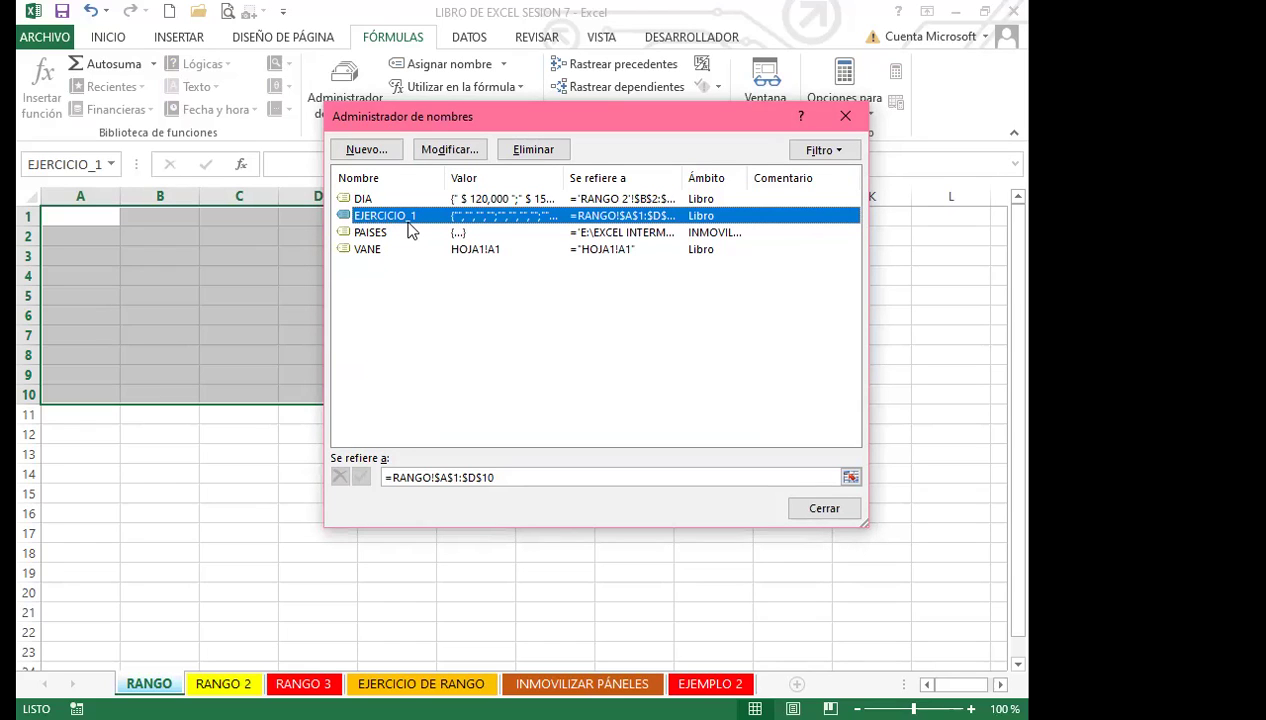
pyautogui.click(818, 510)
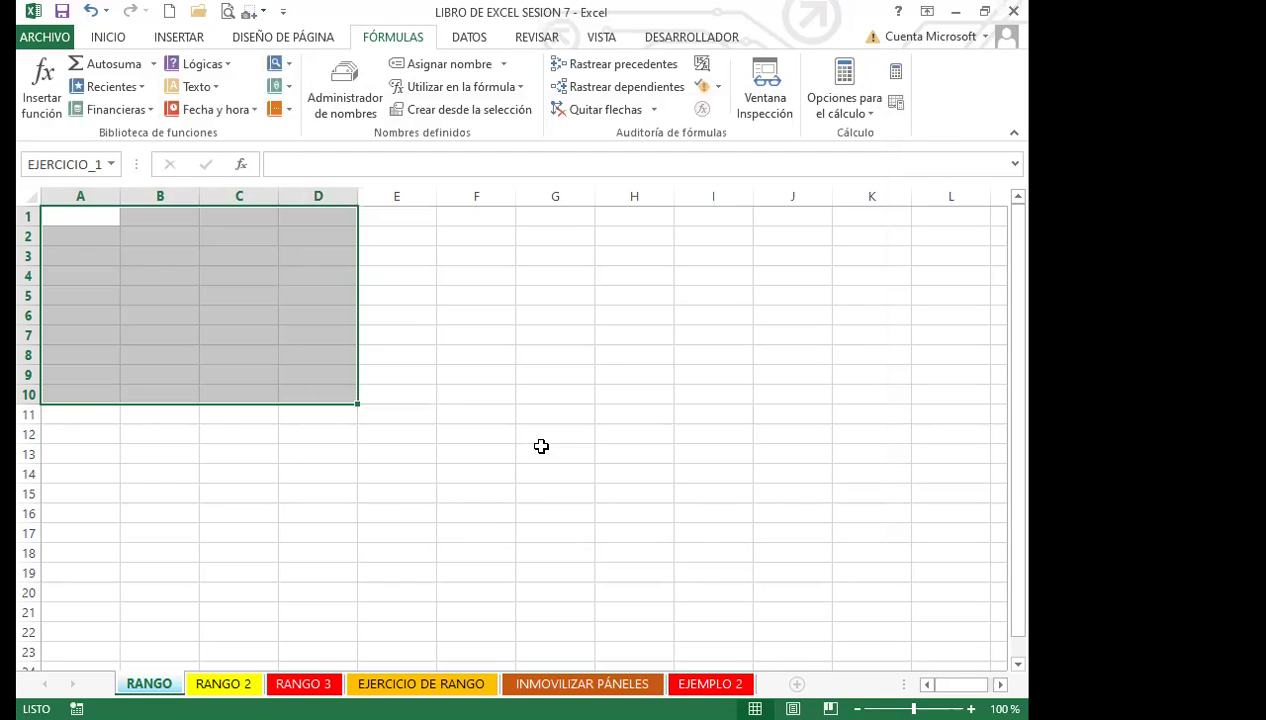
pyautogui.click(808, 375)
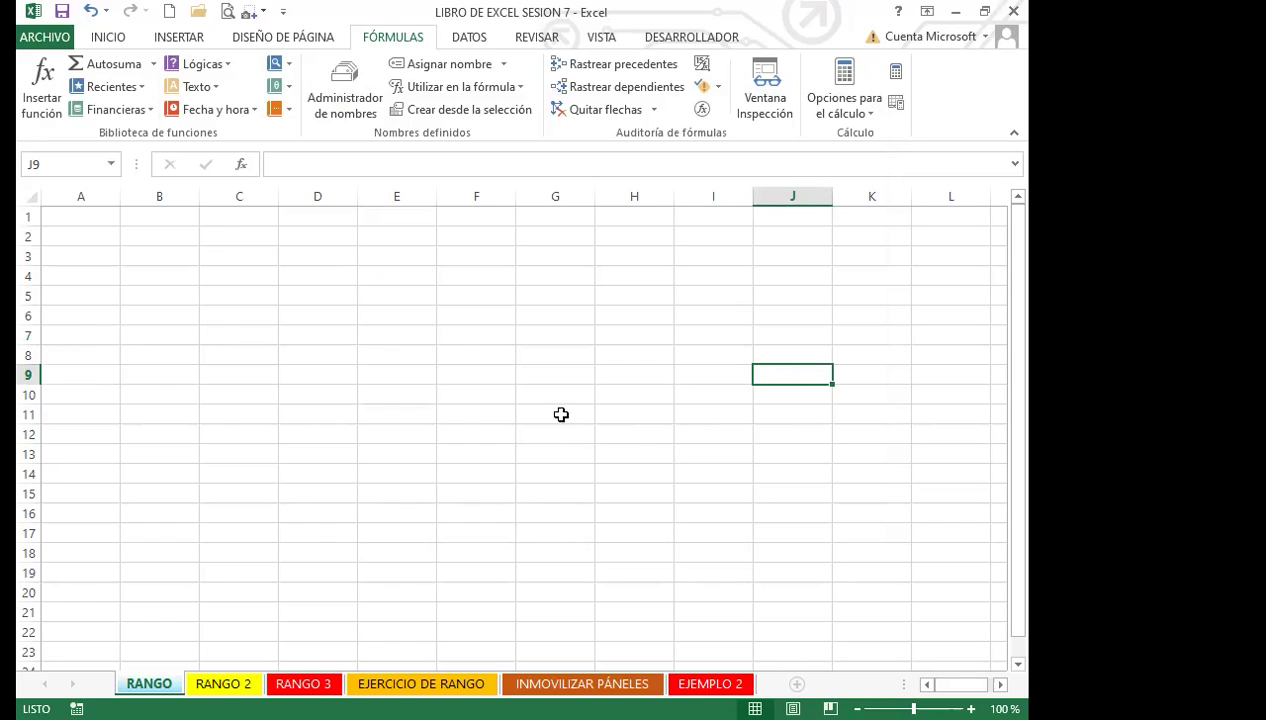
pyautogui.click(650, 400)
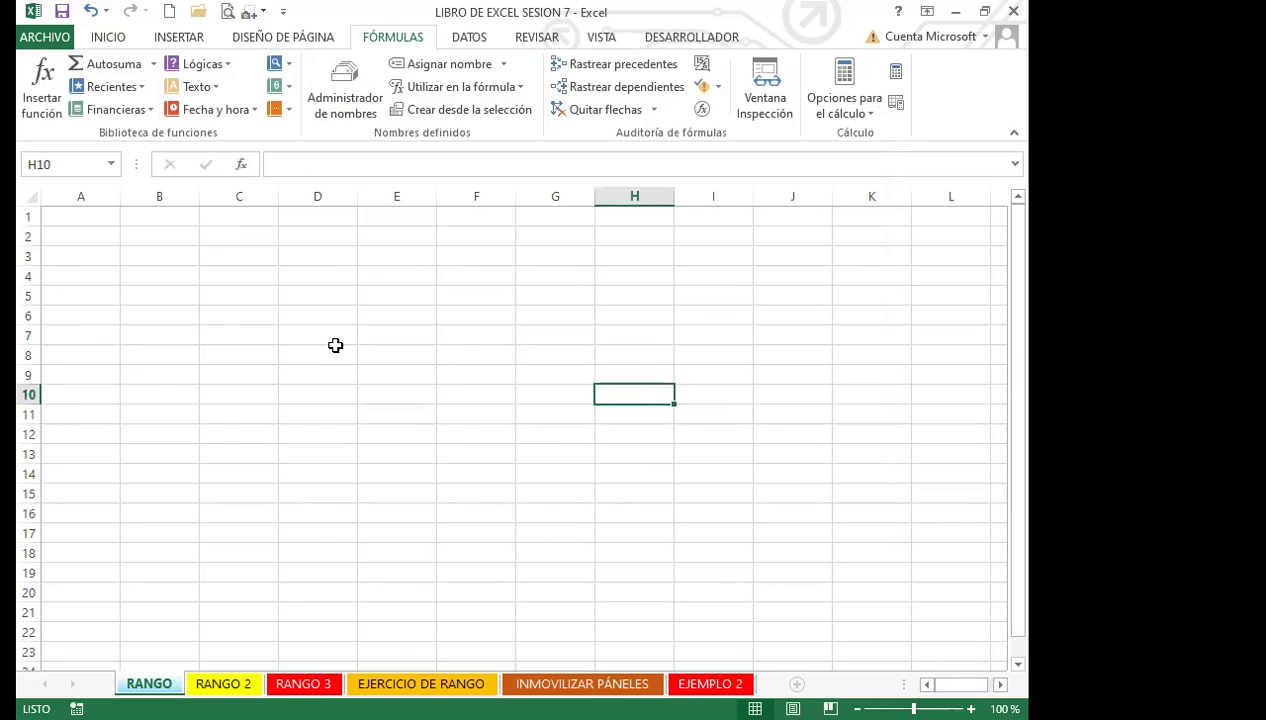
pyautogui.moveTo(65, 212); pyautogui.dragTo(322, 438)
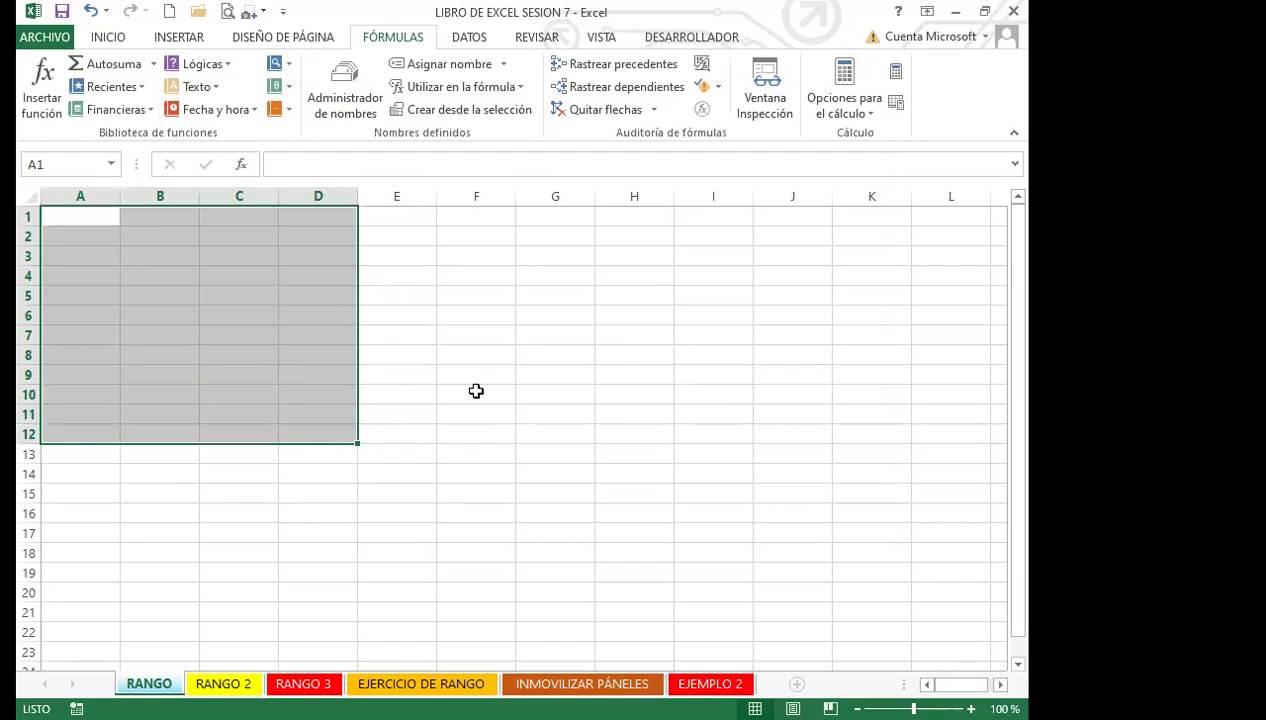
pyautogui.click(549, 334)
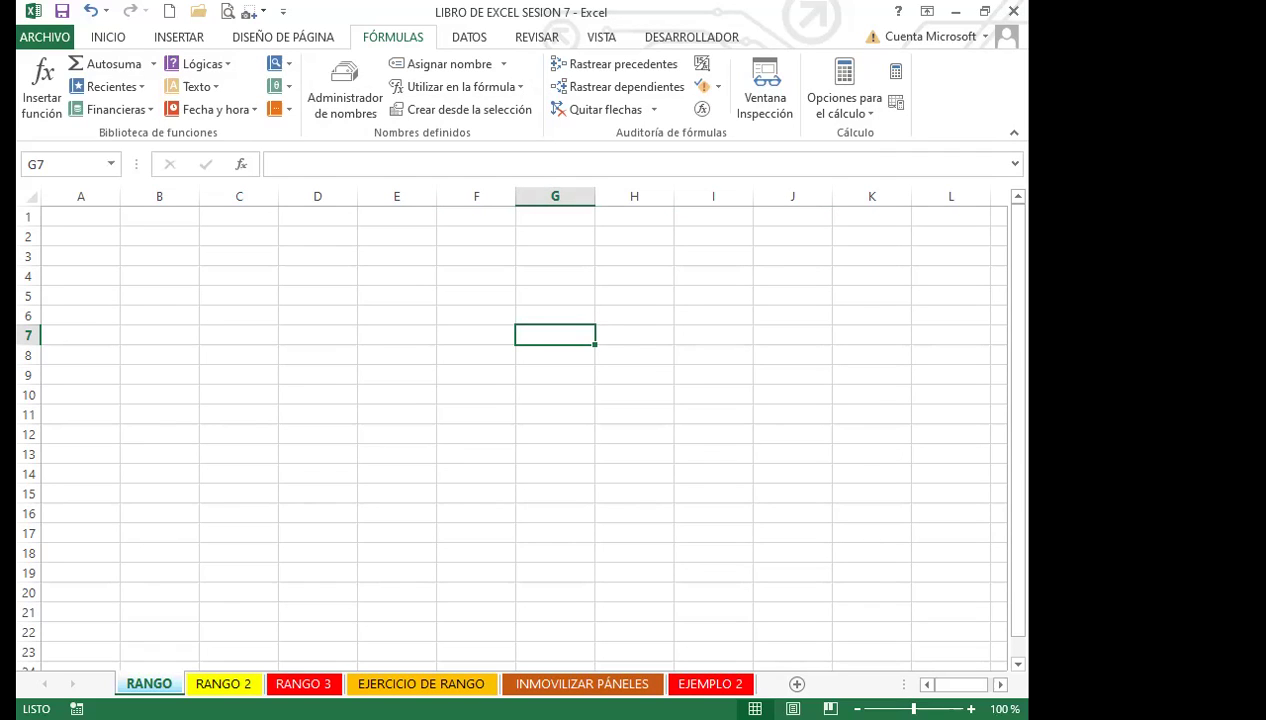
pyautogui.click(784, 474)
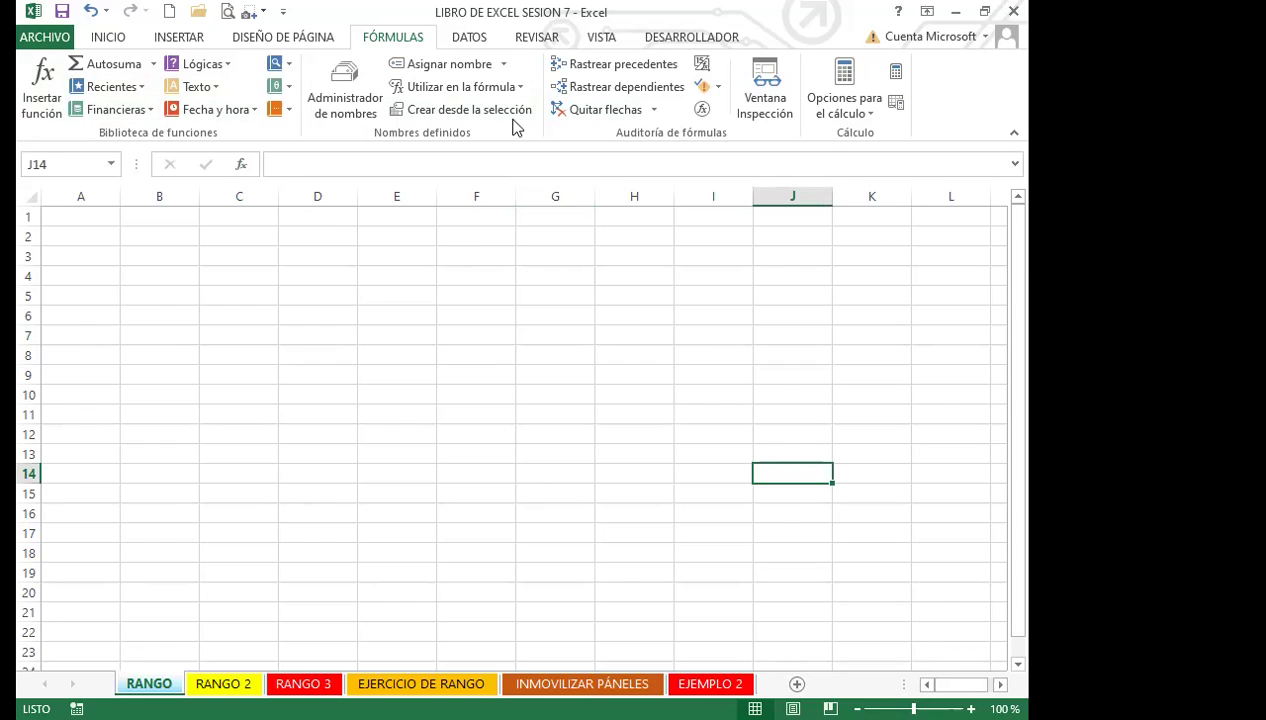
# Go to cell A3 on the RANGO sheet by entering its reference in the Name Box
pyautogui.click(112, 164)
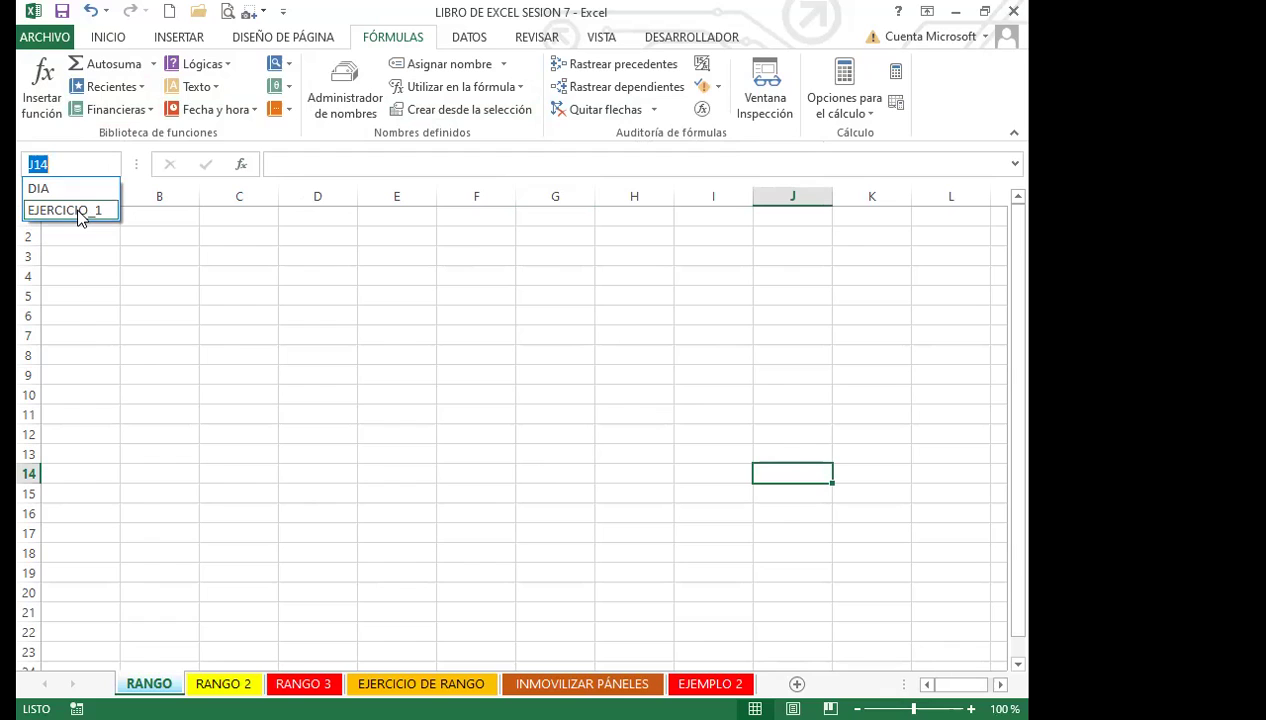
pyautogui.click(117, 40)
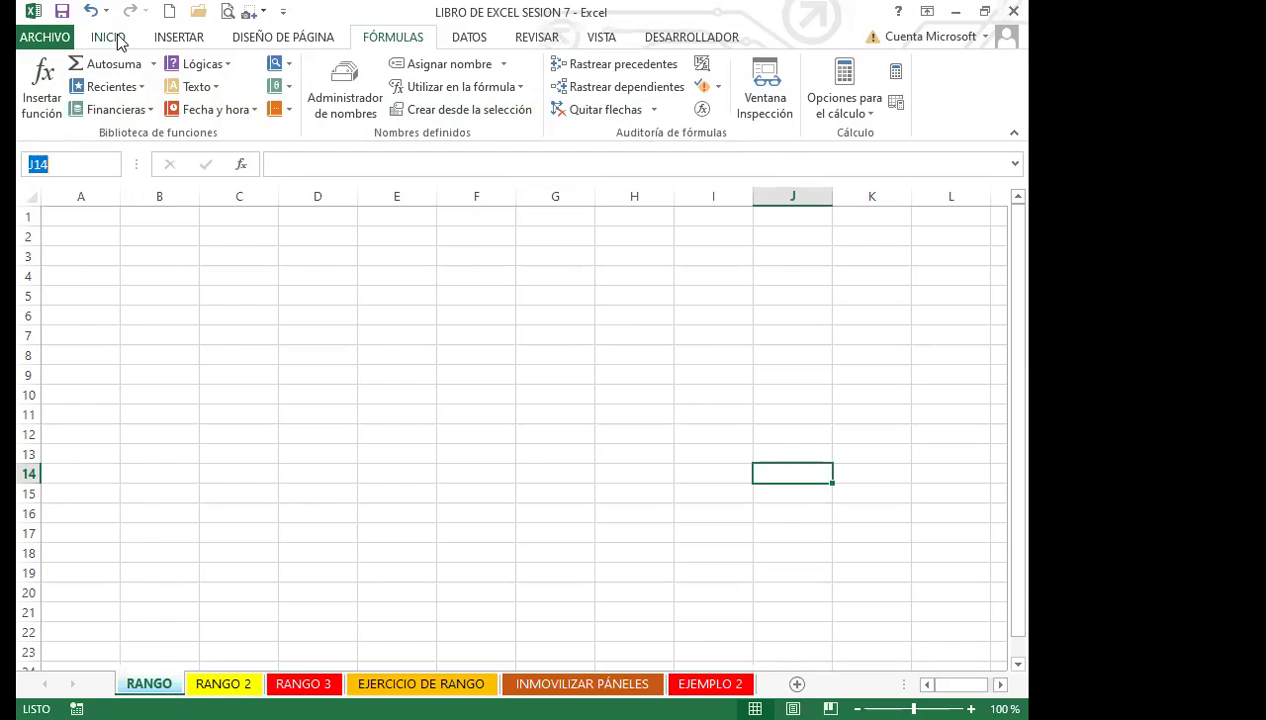
pyautogui.click(117, 40)
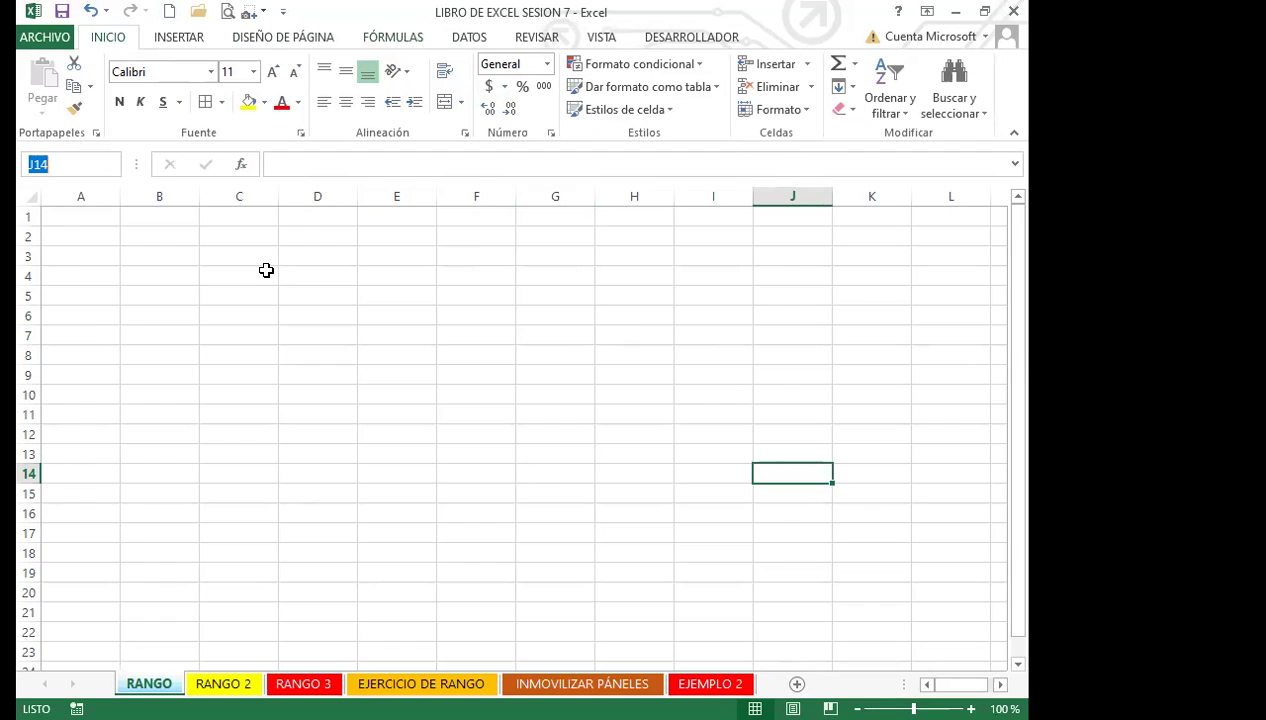
pyautogui.click(101, 166)
pyautogui.click(133, 274)
pyautogui.click(91, 160)
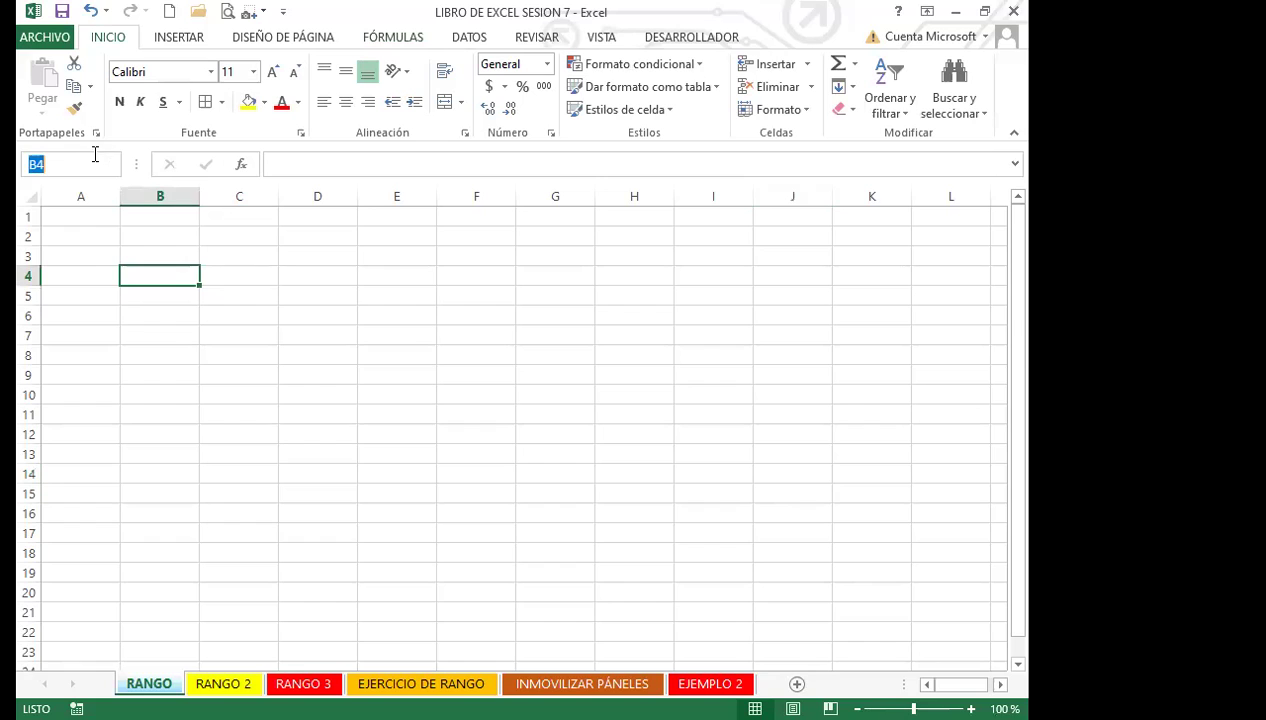
pyautogui.write('a3')
pyautogui.press('Return')
# Select the EJERCICIO_1 range by picking its defined name, then clear the selection
pyautogui.click(112, 164)
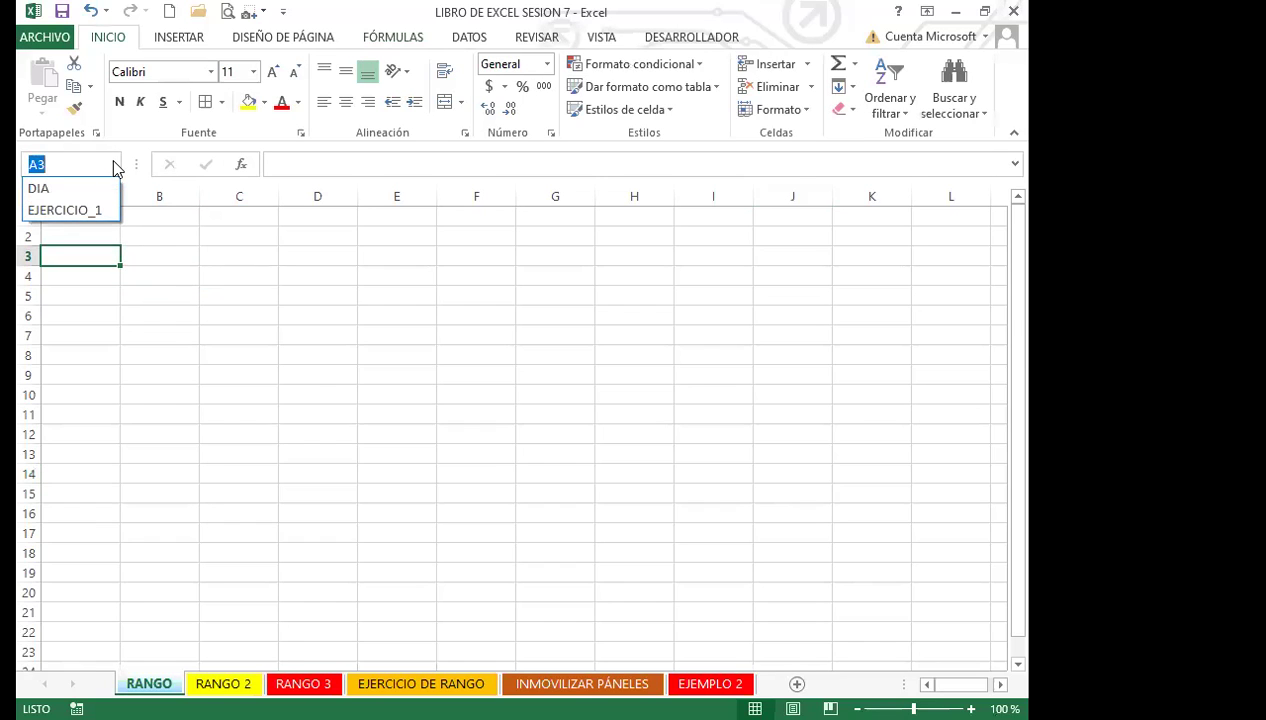
pyautogui.click(62, 212)
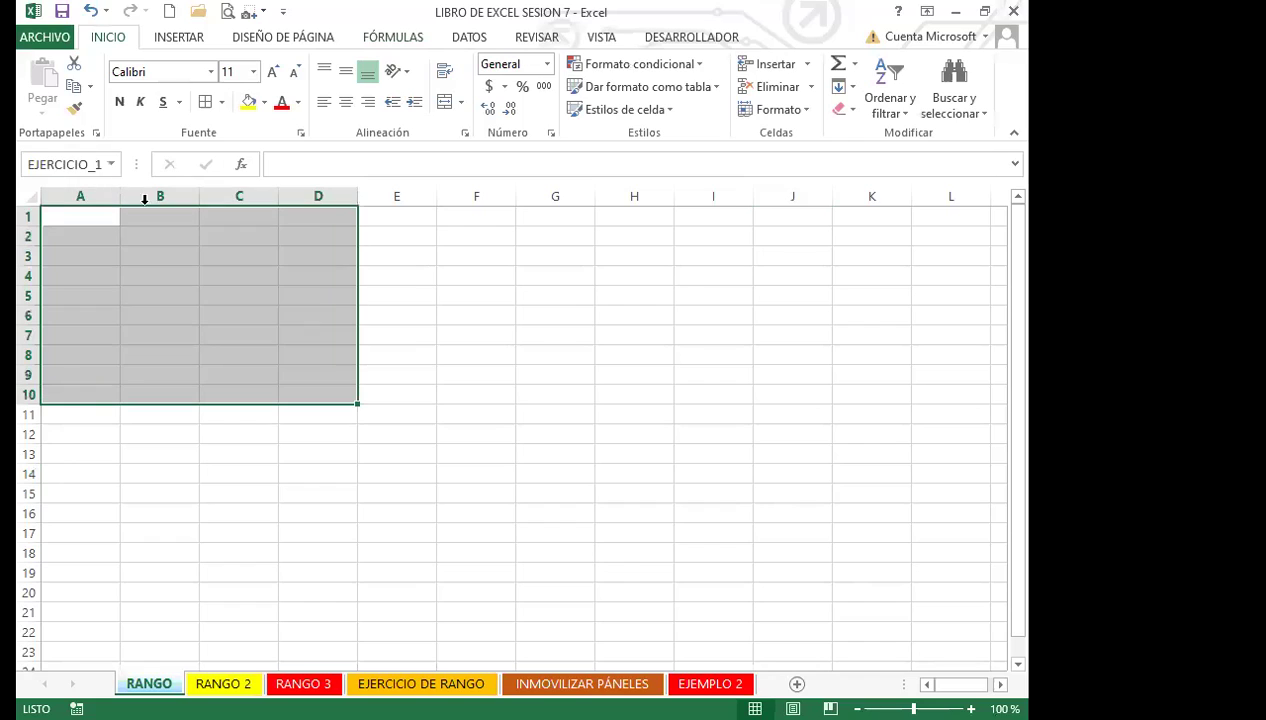
pyautogui.click(577, 319)
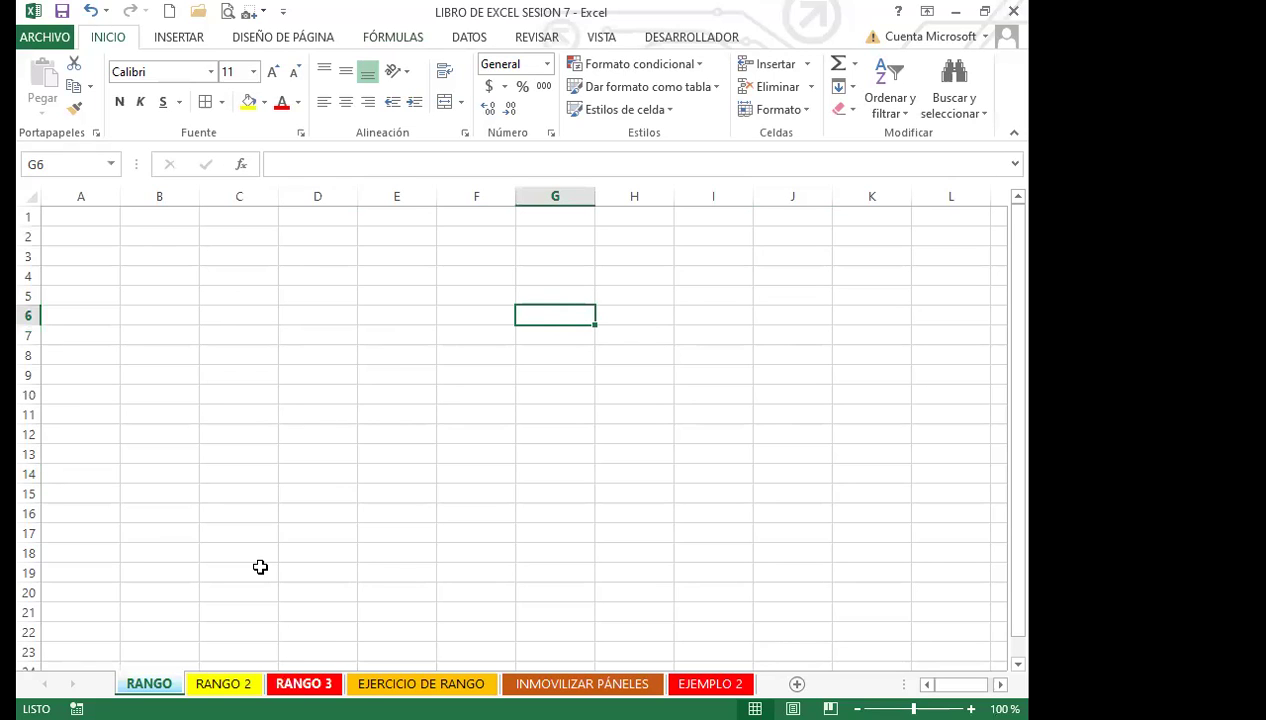
# Go to the EJERCICIO DE RANGO sheet and jump from there to the named range EJERCICIO_1
pyautogui.click(421, 683)
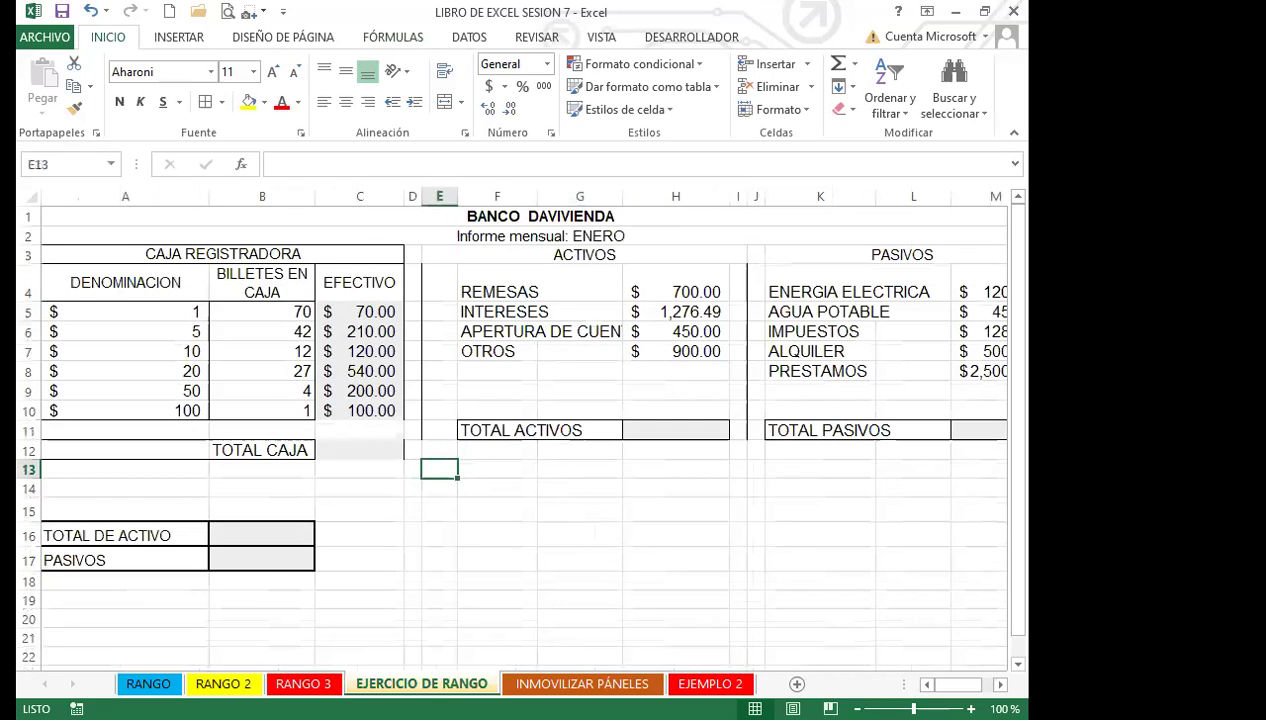
pyautogui.click(515, 500)
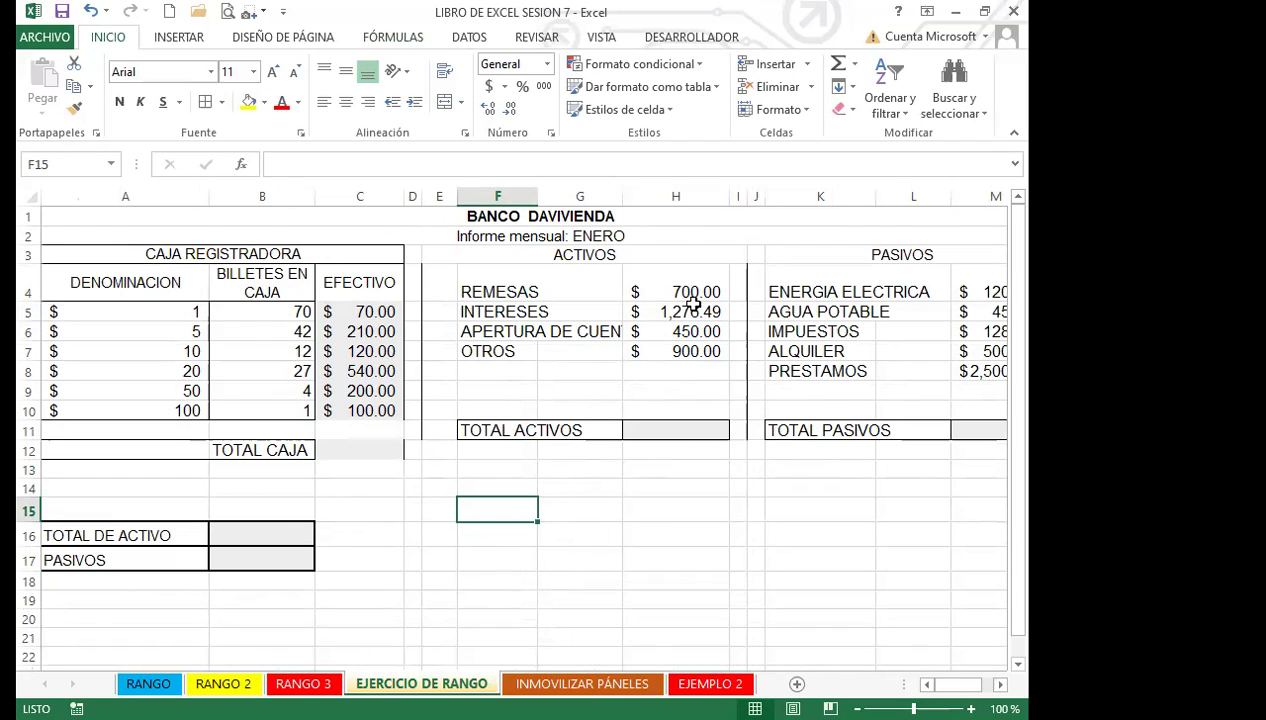
pyautogui.click(608, 506)
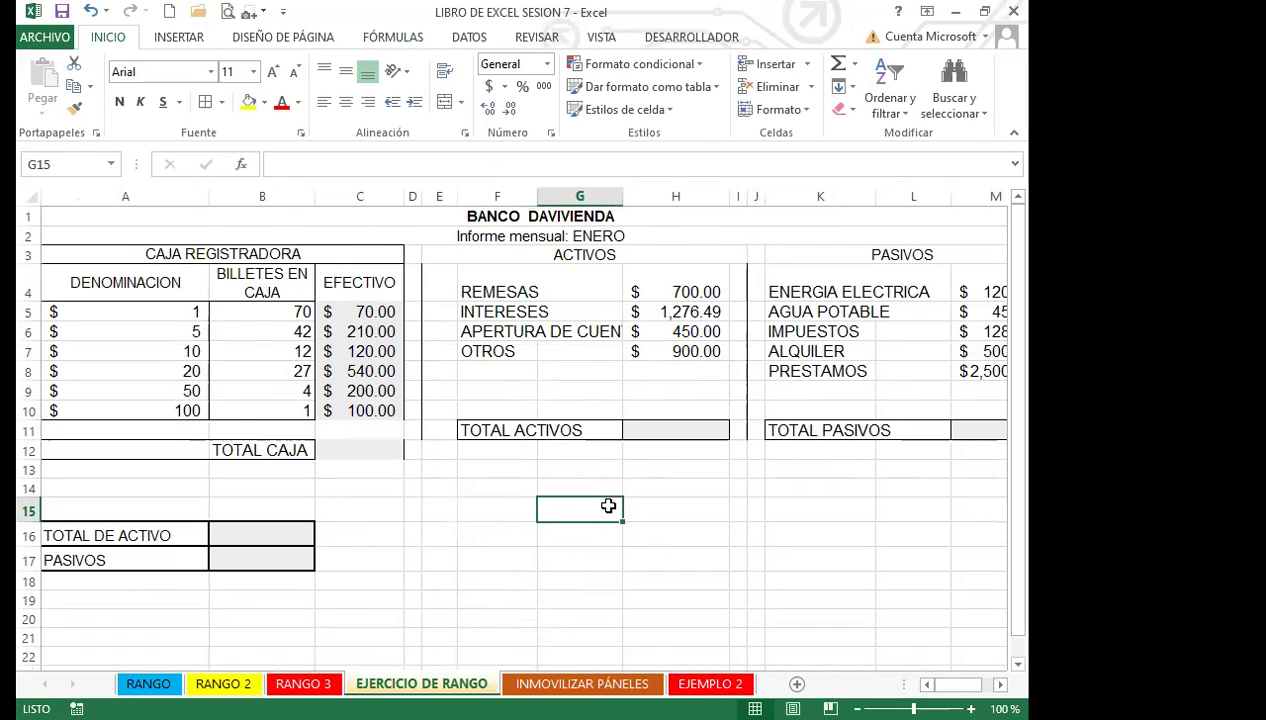
pyautogui.click(113, 166)
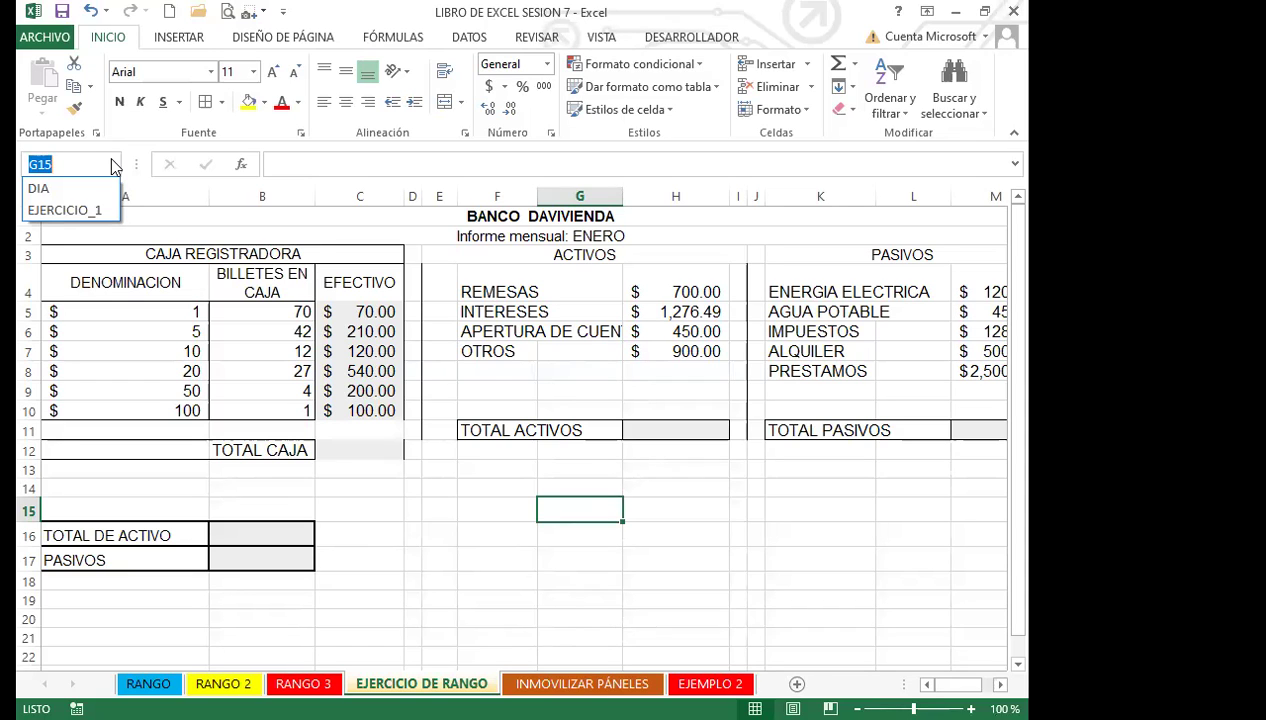
pyautogui.click(66, 214)
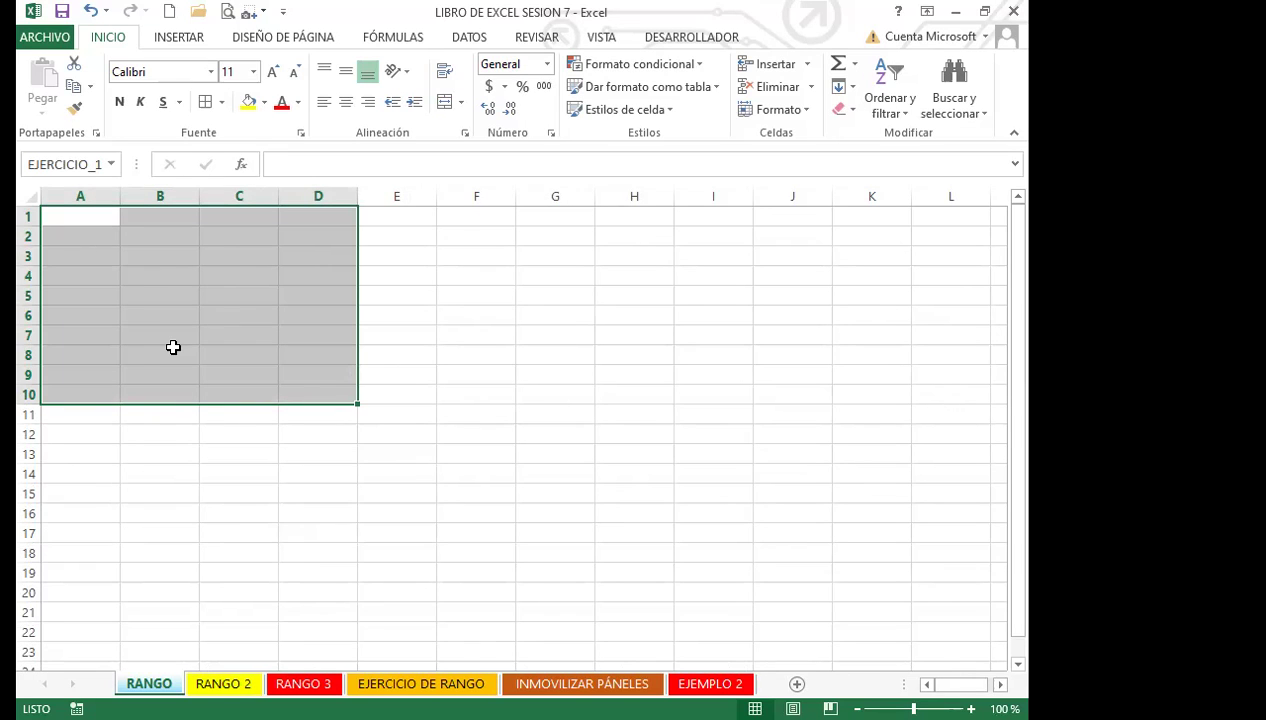
pyautogui.click(468, 351)
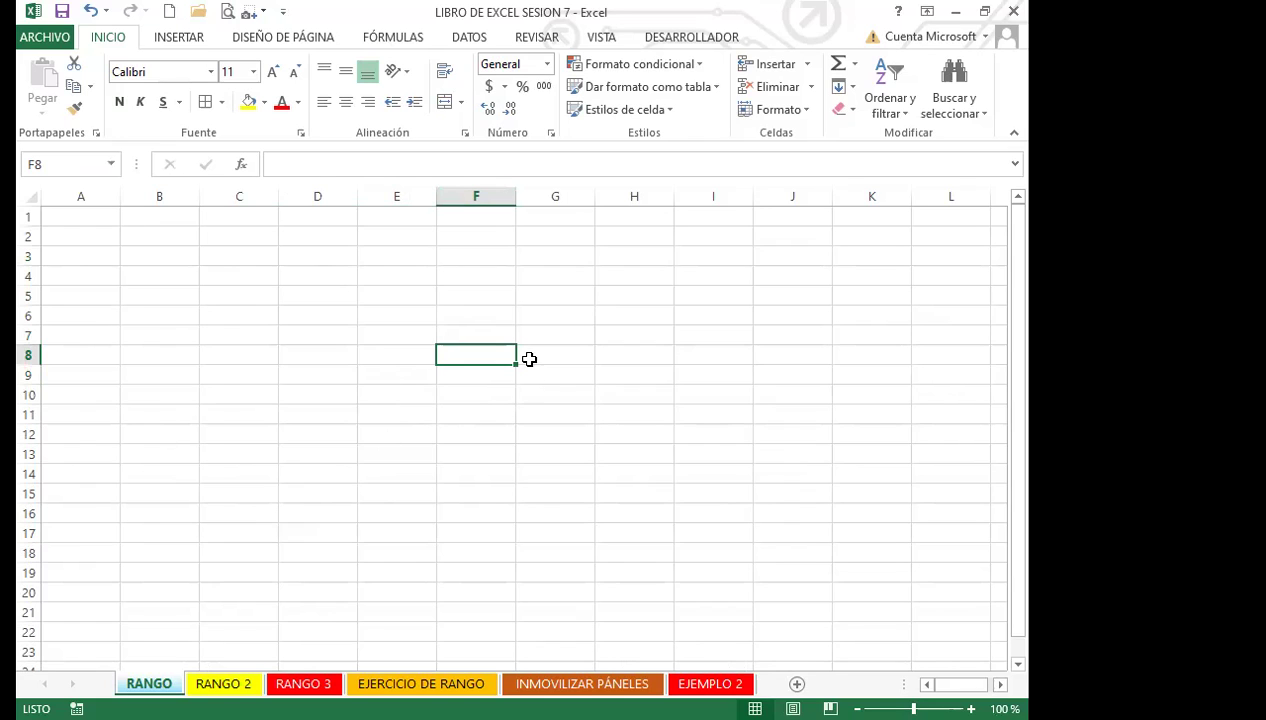
pyautogui.click(445, 428)
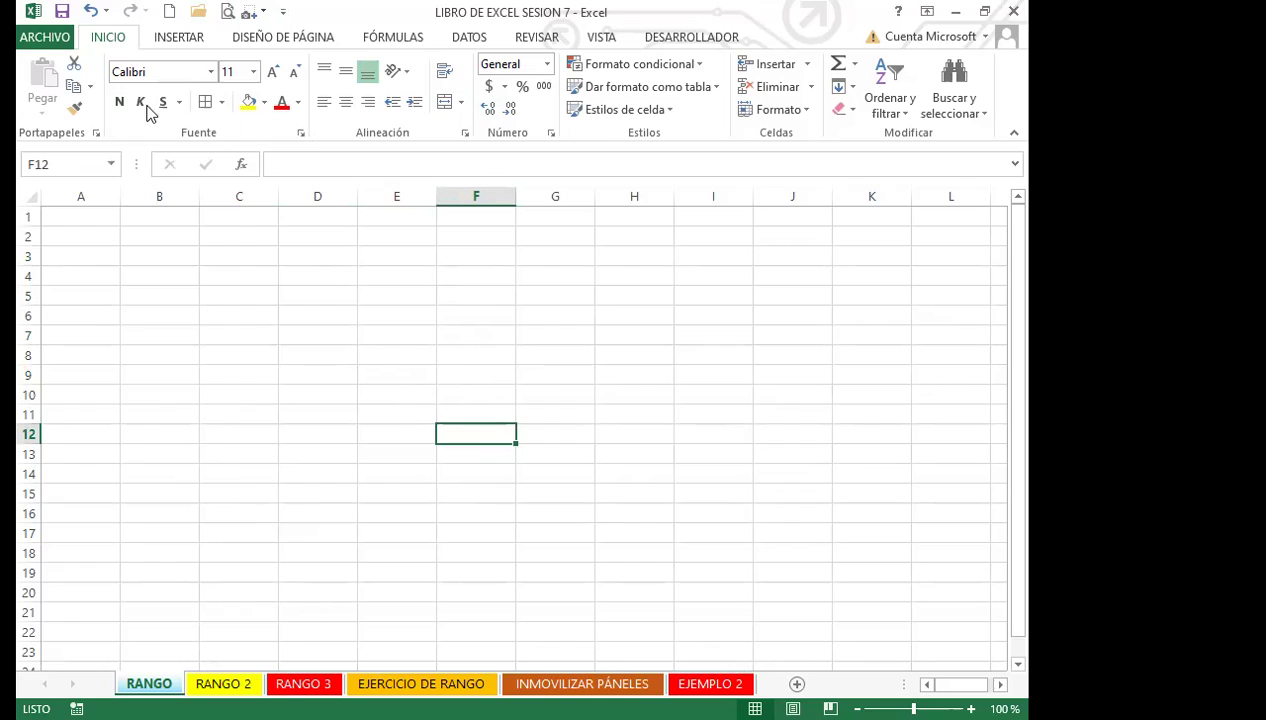
pyautogui.click(111, 165)
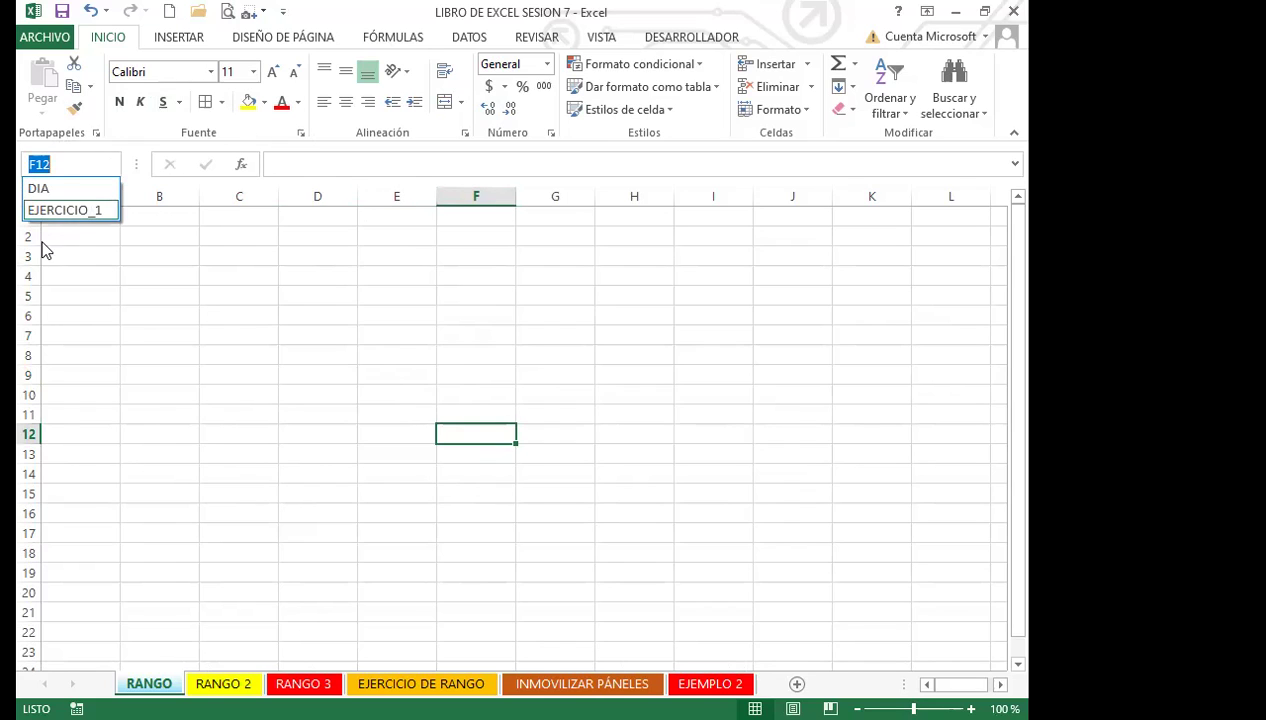
pyautogui.click(327, 317)
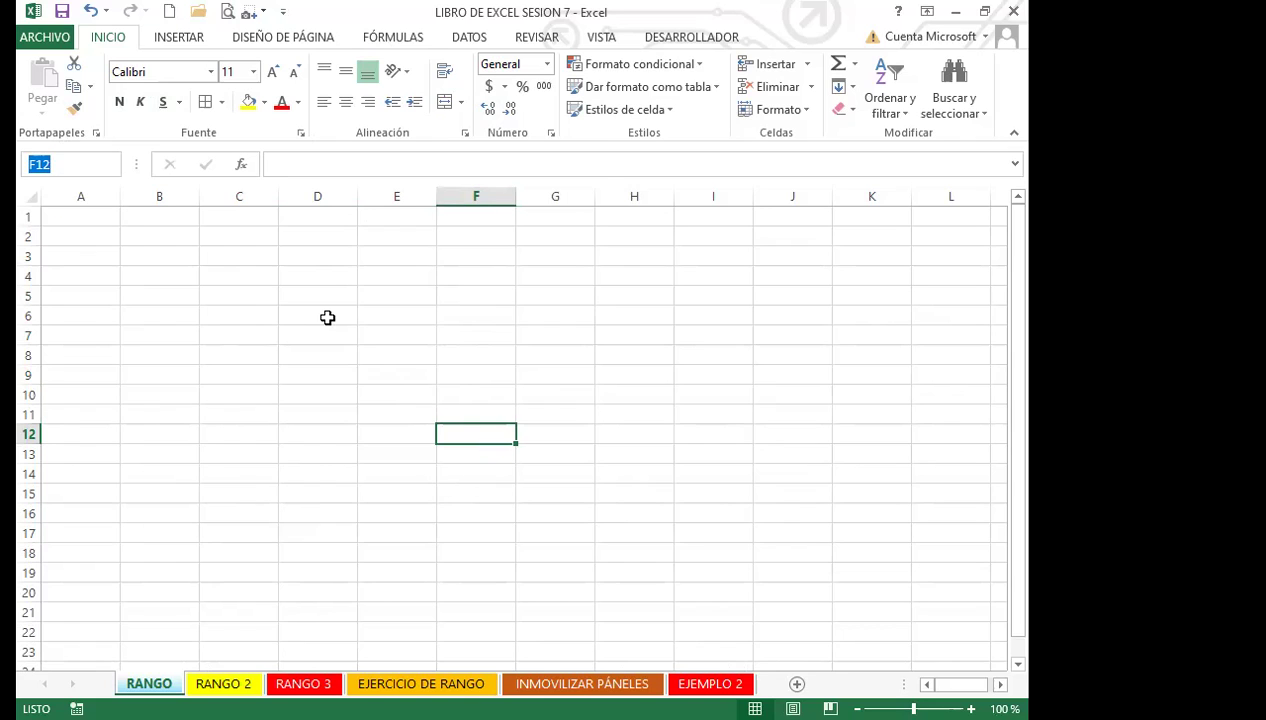
pyautogui.click(327, 317)
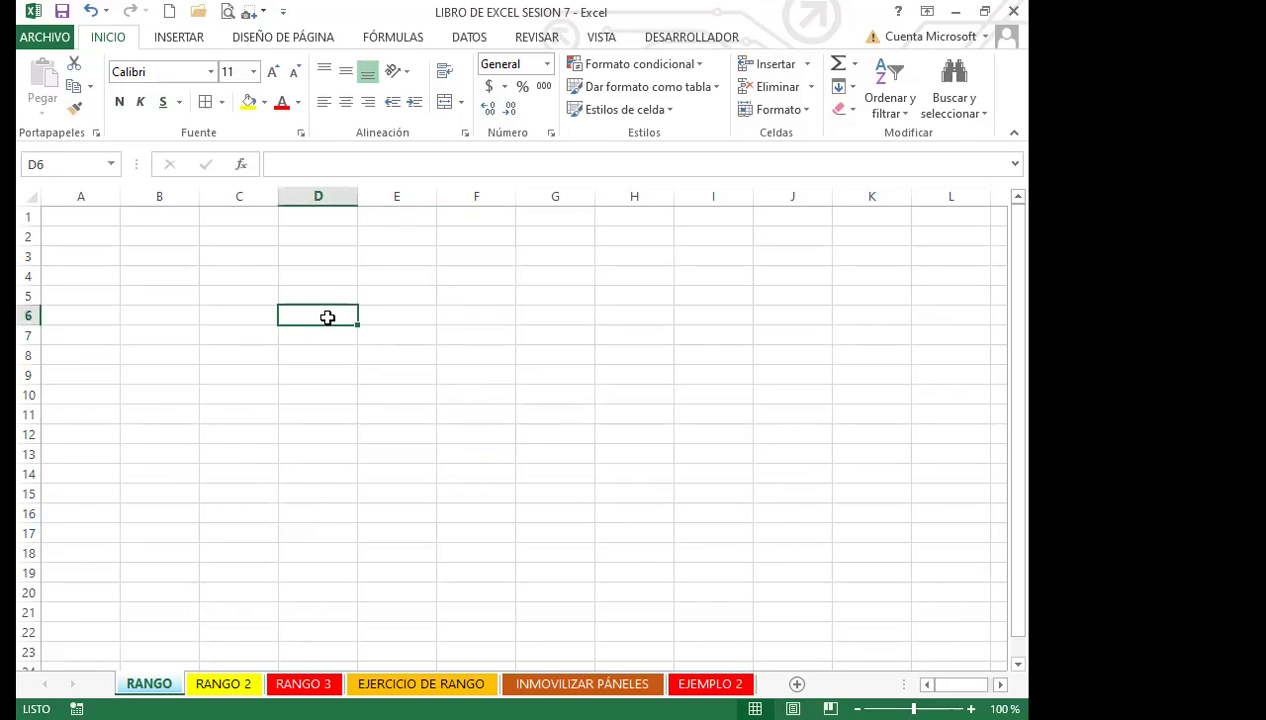
pyautogui.click(414, 310)
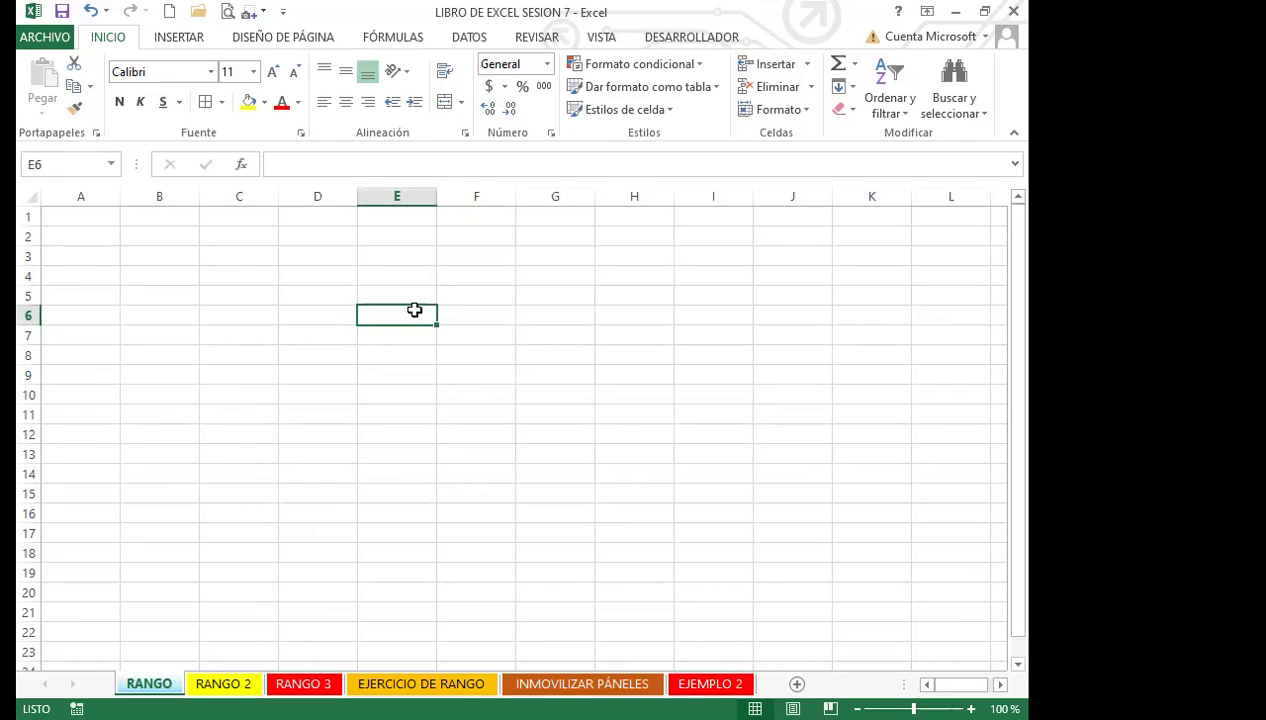
pyautogui.click(489, 318)
pyautogui.click(588, 337)
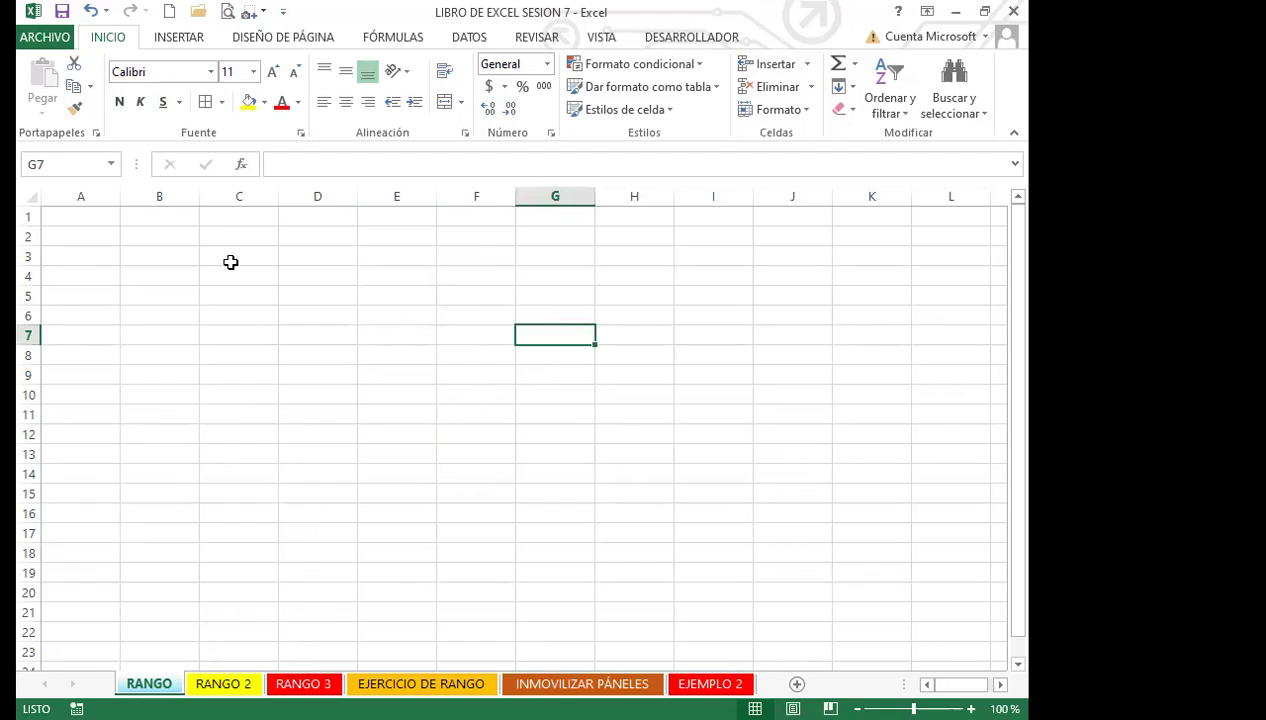
# Open the definition of the name EJERCICIO_1 for review, accept it as is and close the name manager
pyautogui.click(418, 44)
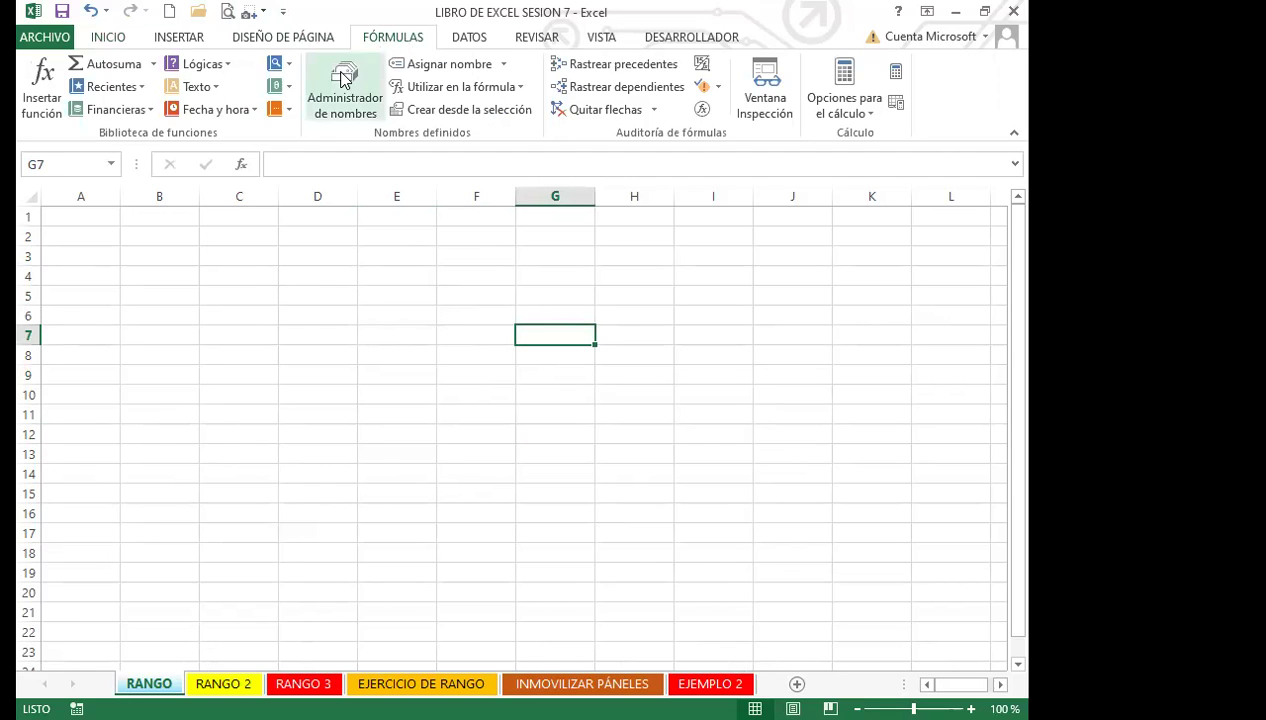
pyautogui.click(343, 80)
pyautogui.click(385, 217)
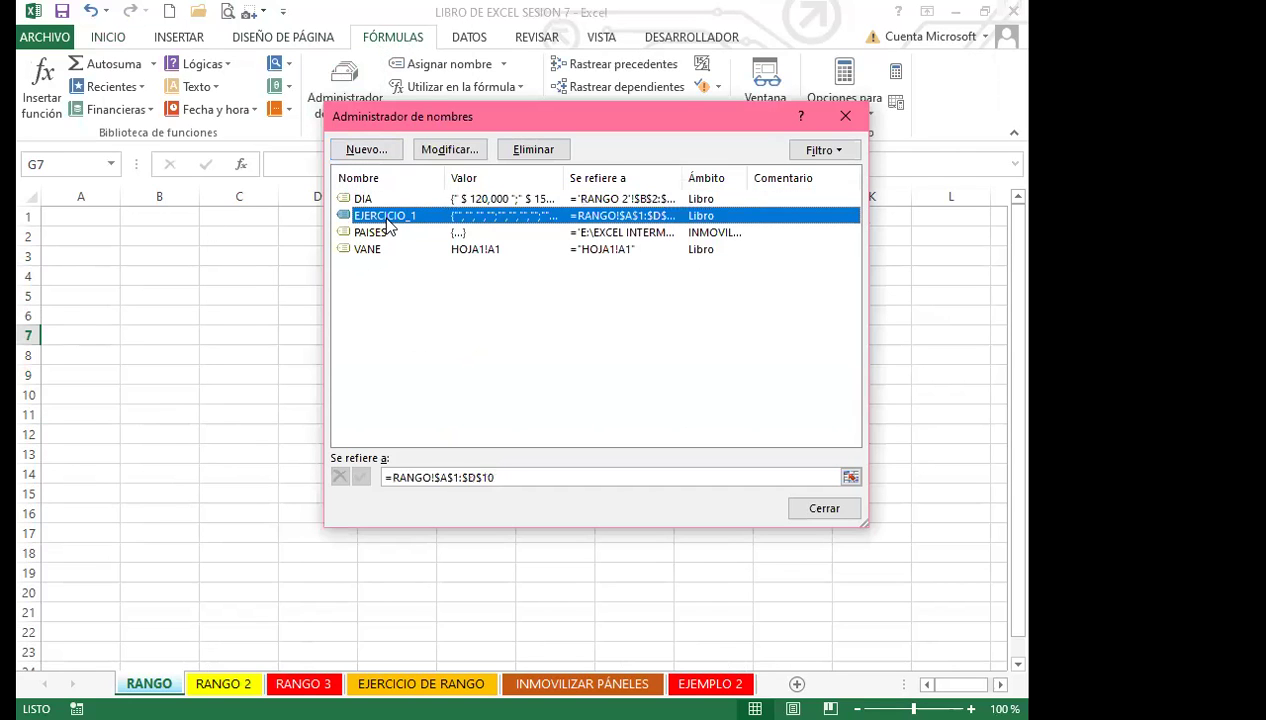
pyautogui.doubleClick(386, 220)
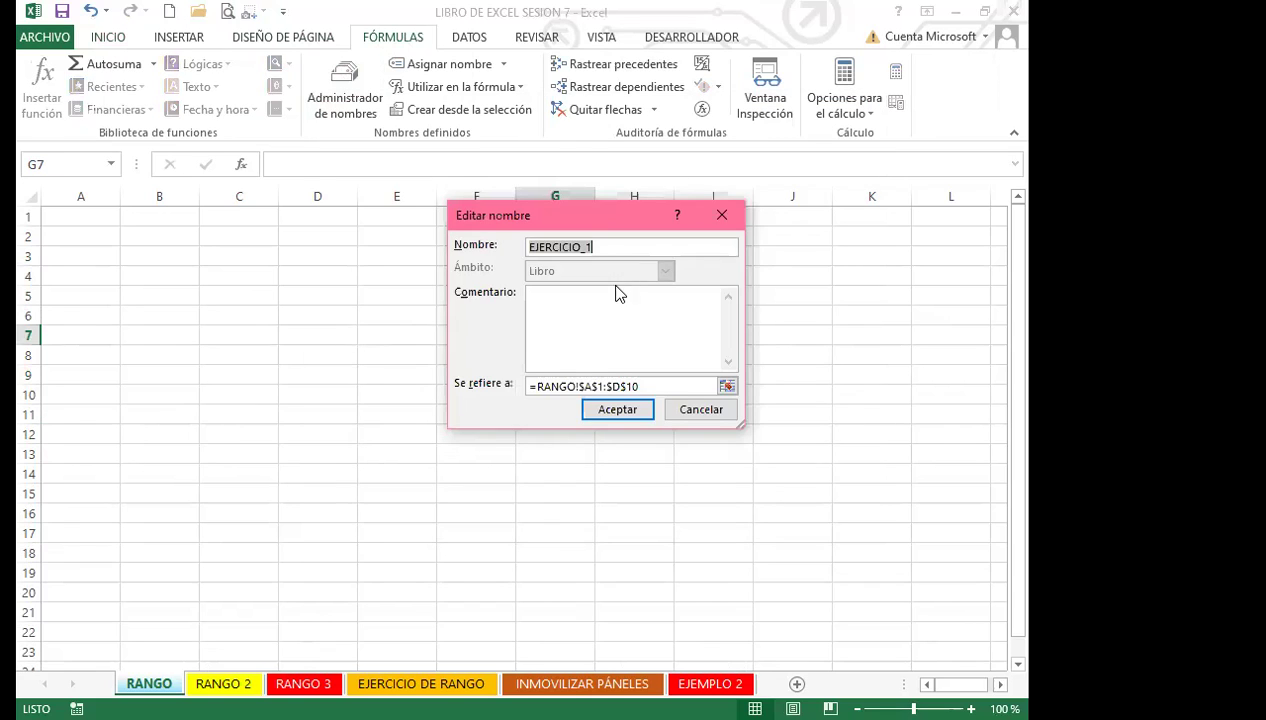
pyautogui.click(604, 410)
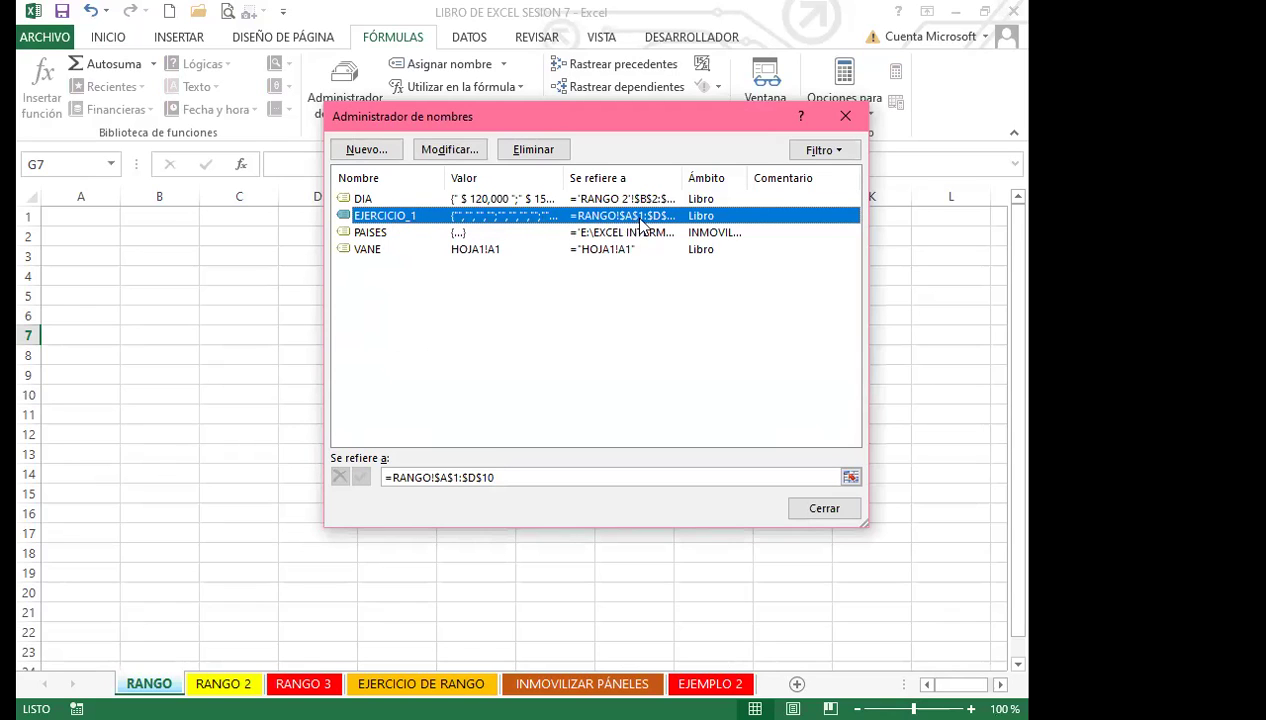
pyautogui.click(822, 508)
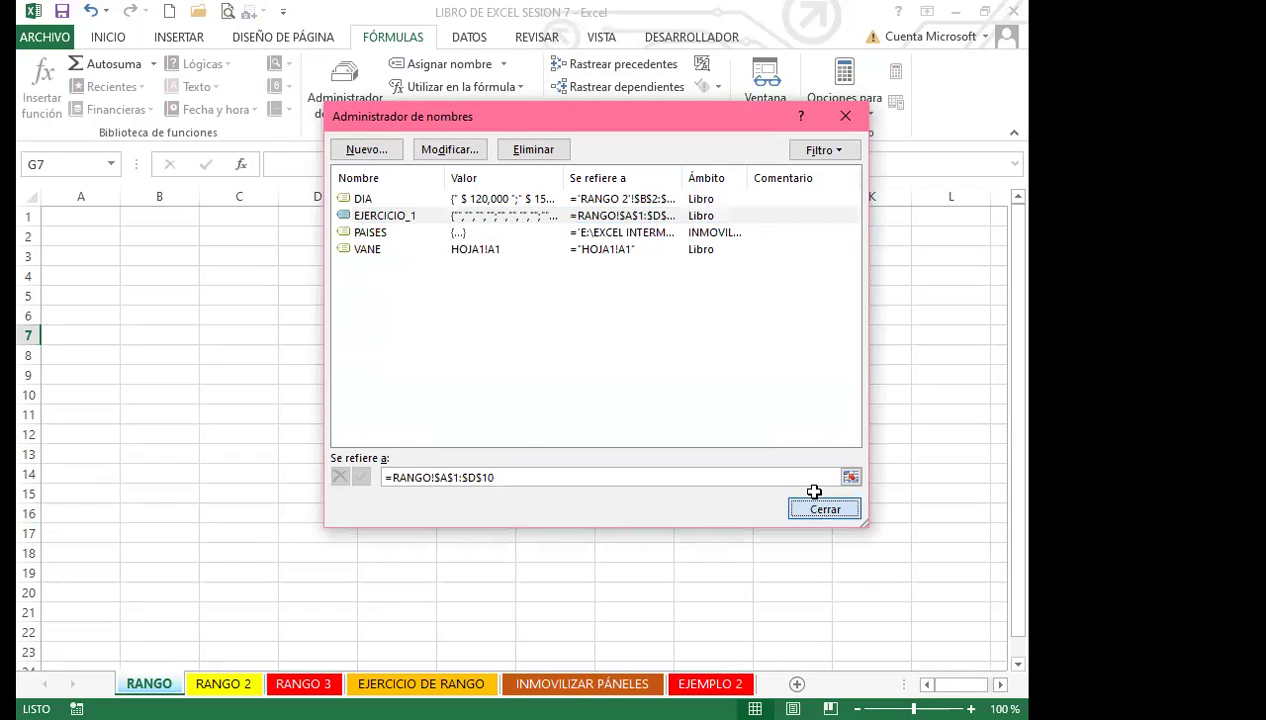
pyautogui.click(555, 433)
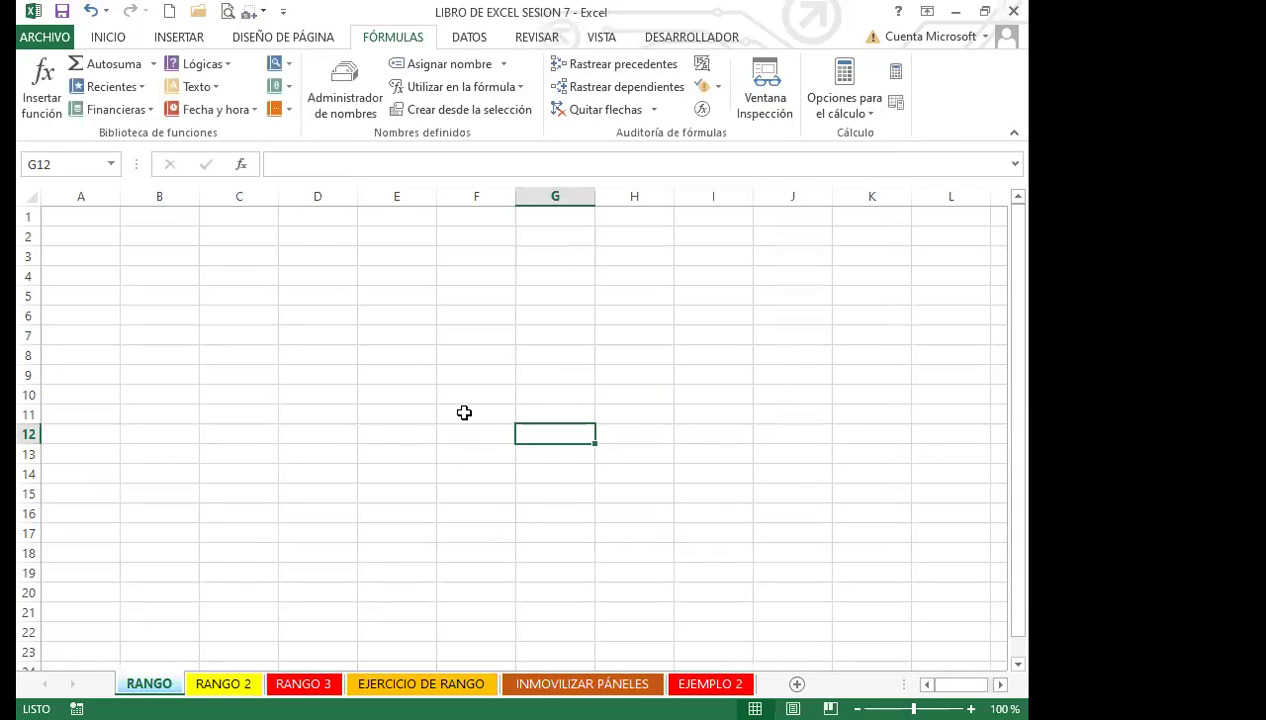
# Go to the named range EJERCICIO_1 by entering its name in place of a cell reference, then clear the selection
pyautogui.click(100, 37)
pyautogui.click(61, 166)
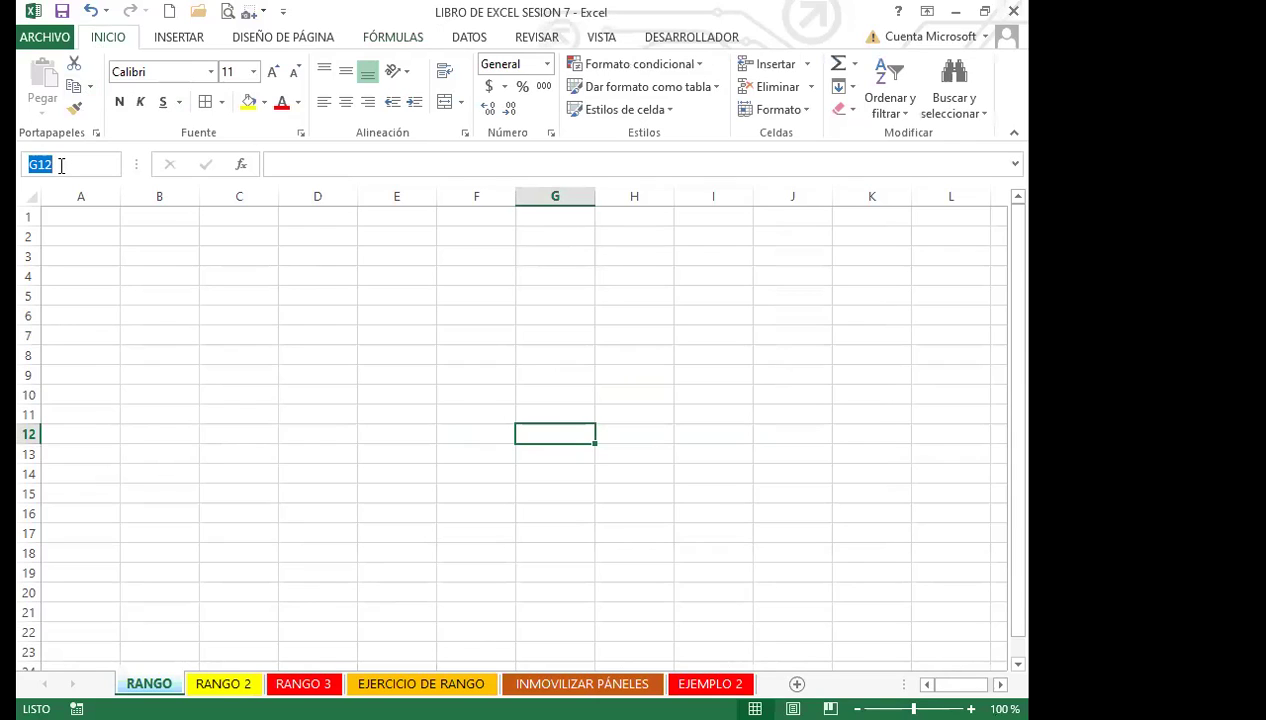
pyautogui.write('J4')
pyautogui.press('BackSpace')
pyautogui.press('BackSpace')
pyautogui.write('EJERCICIO_1')
pyautogui.press('Return')
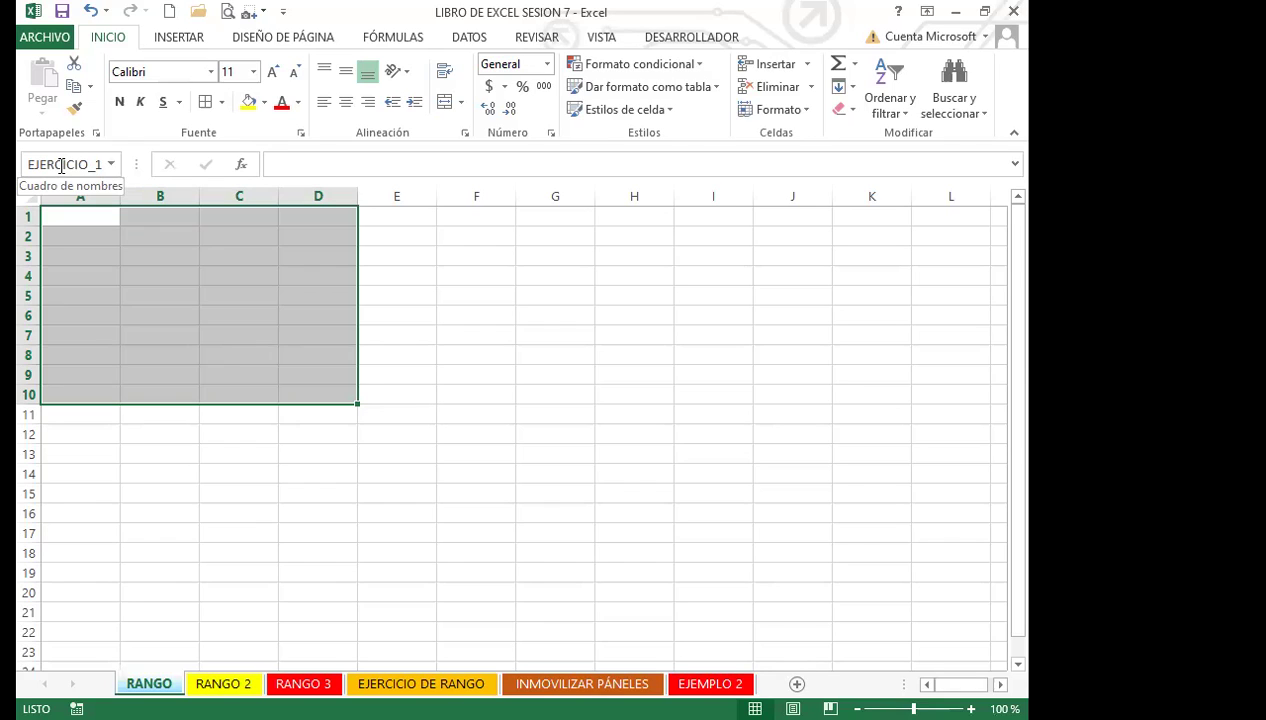
pyautogui.click(317, 410)
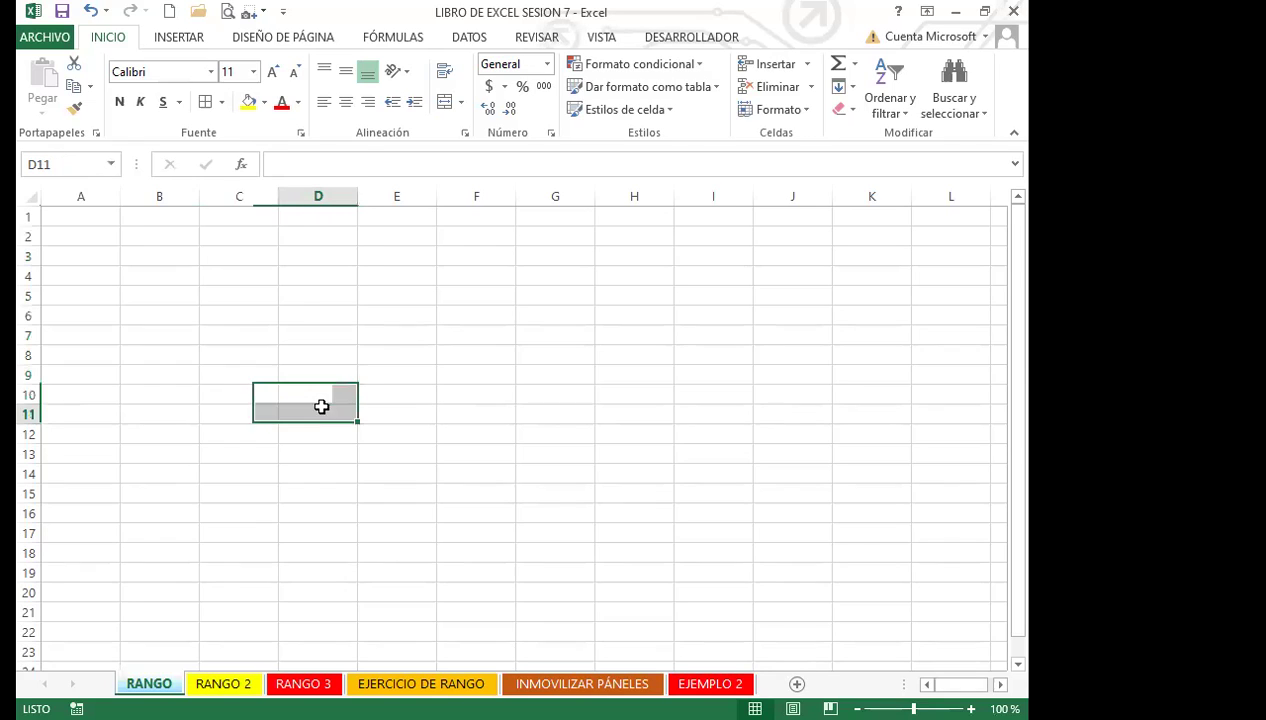
pyautogui.moveTo(64, 220); pyautogui.dragTo(321, 410)
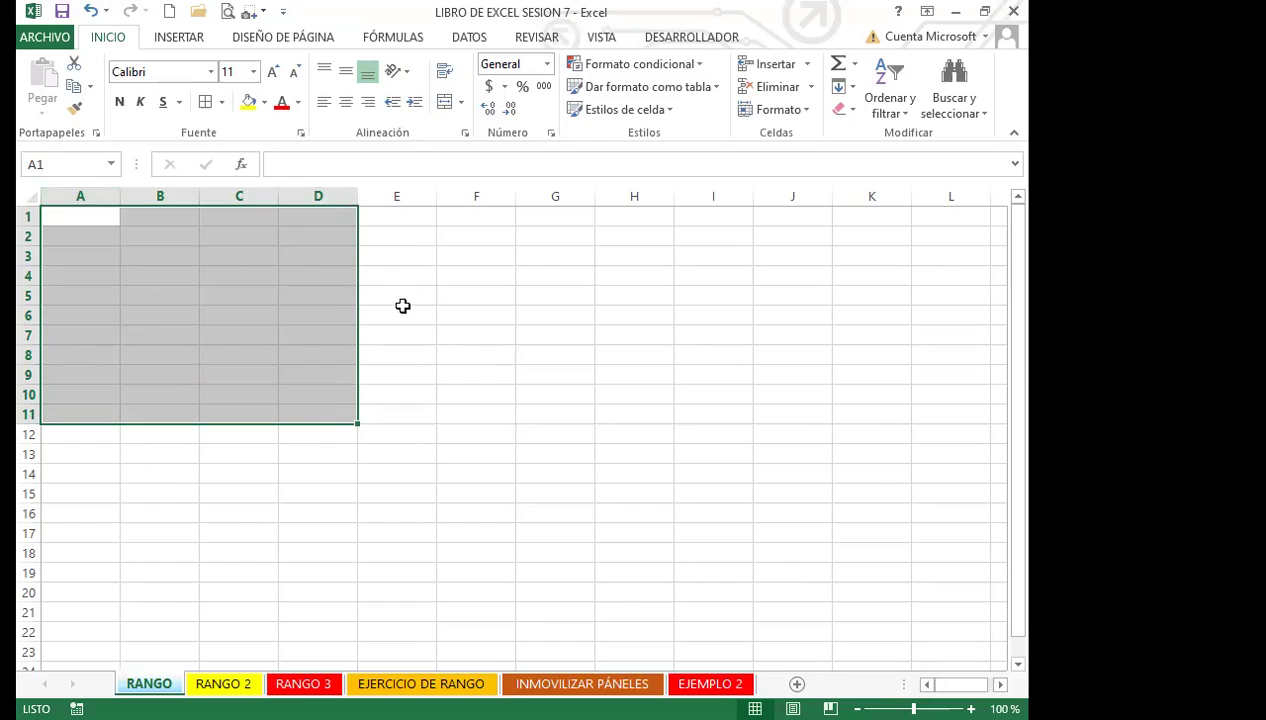
pyautogui.click(305, 332)
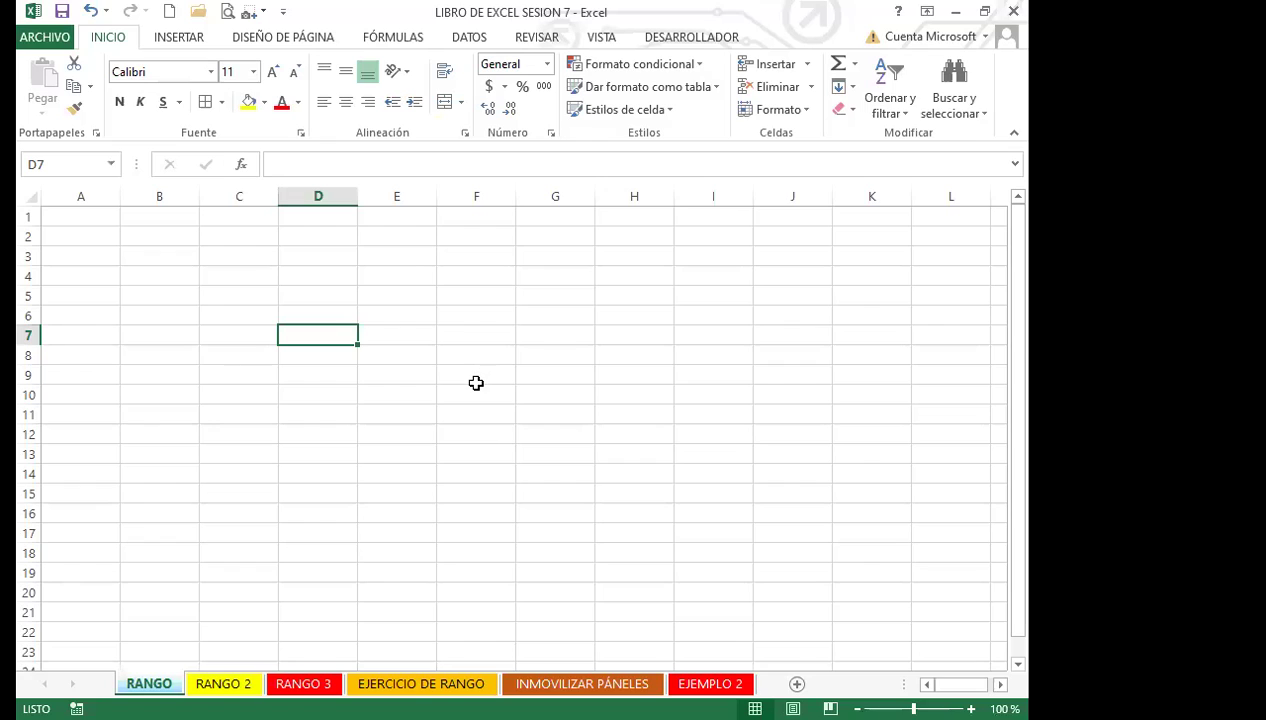
pyautogui.click(291, 383)
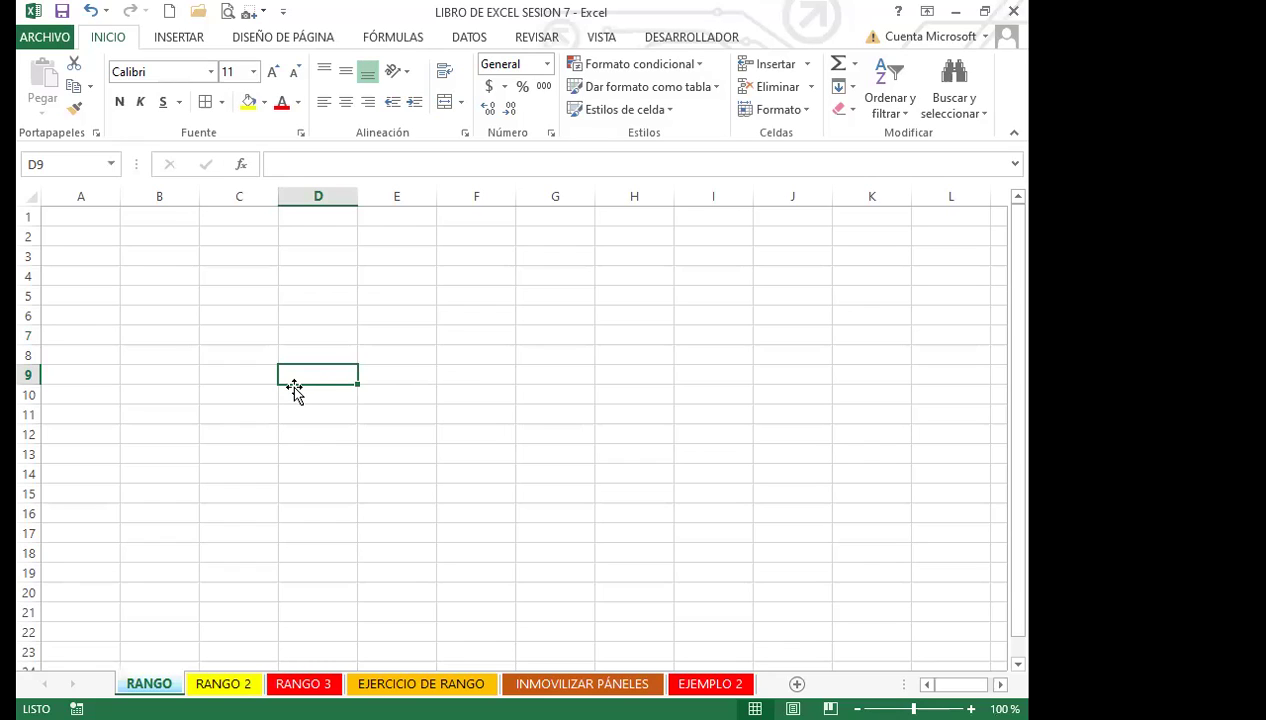
pyautogui.click(338, 276)
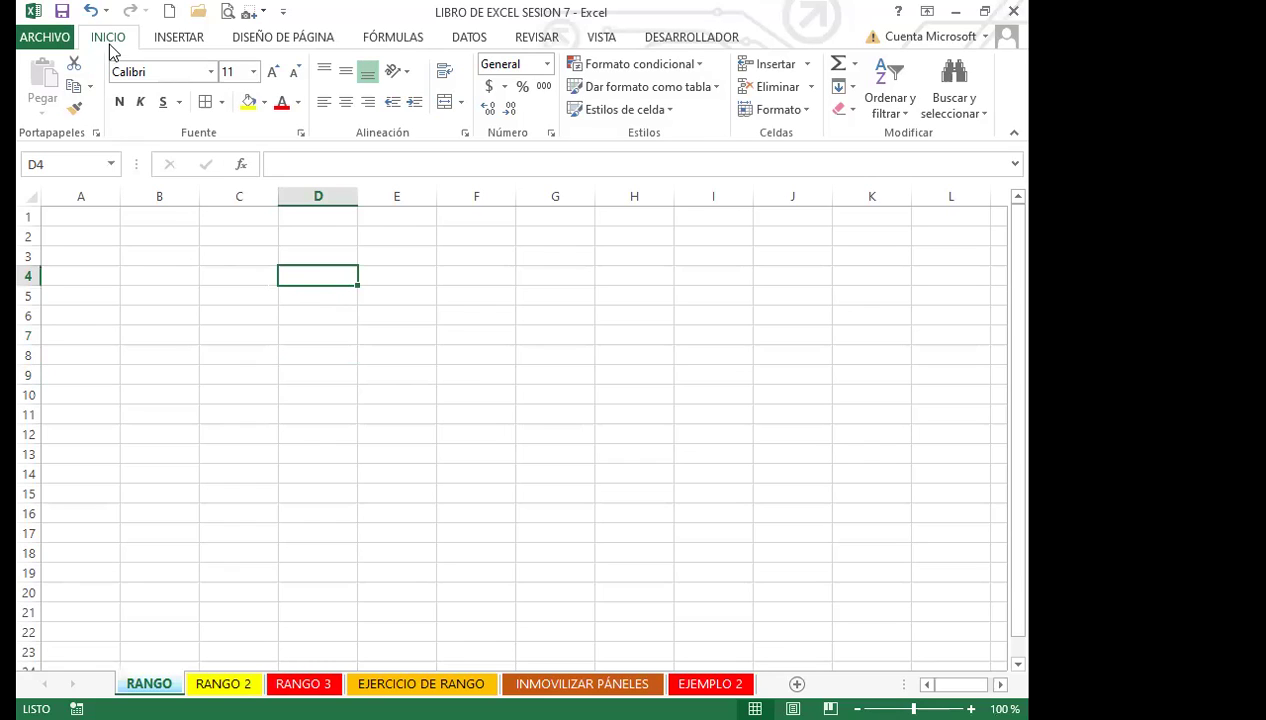
pyautogui.click(396, 38)
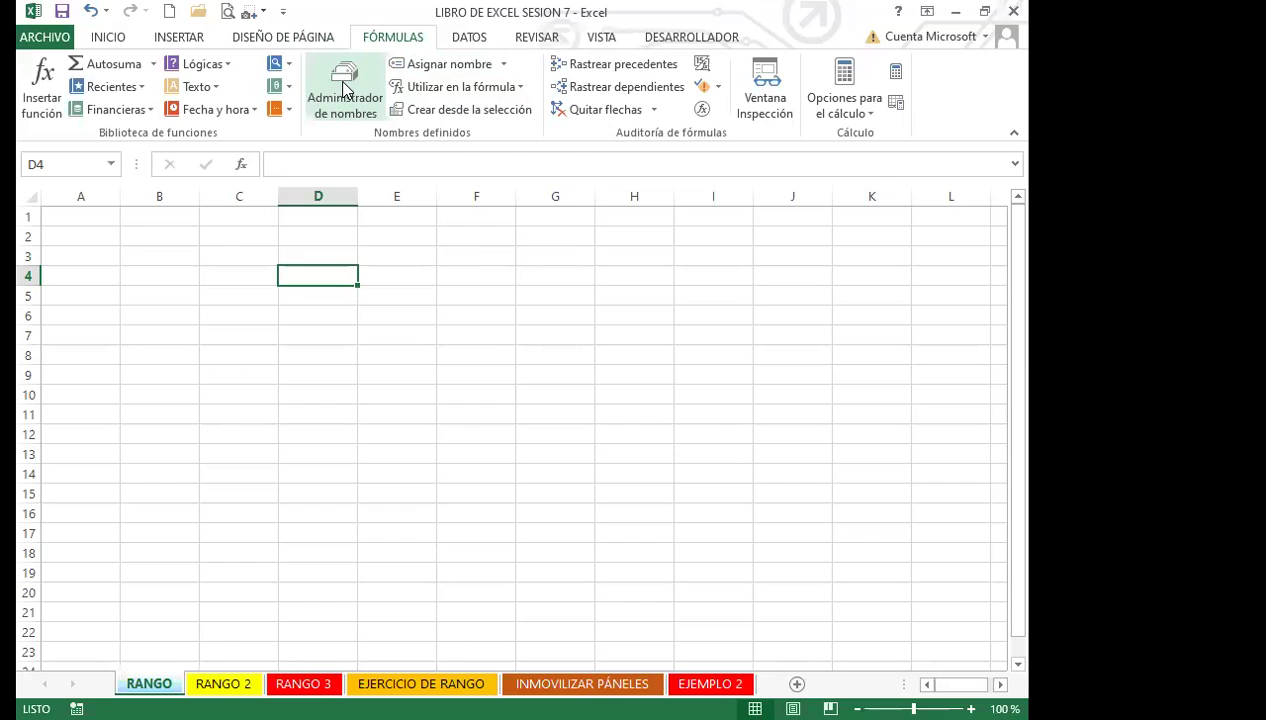
pyautogui.click(363, 351)
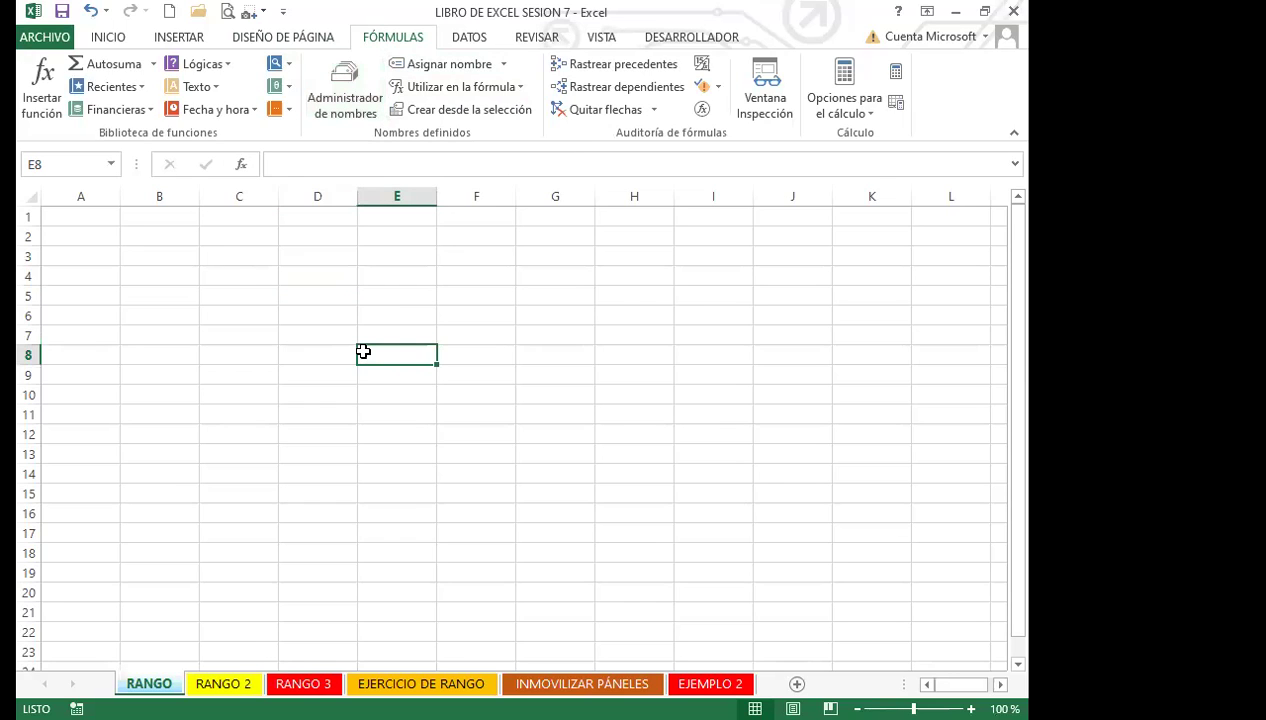
pyautogui.click(106, 36)
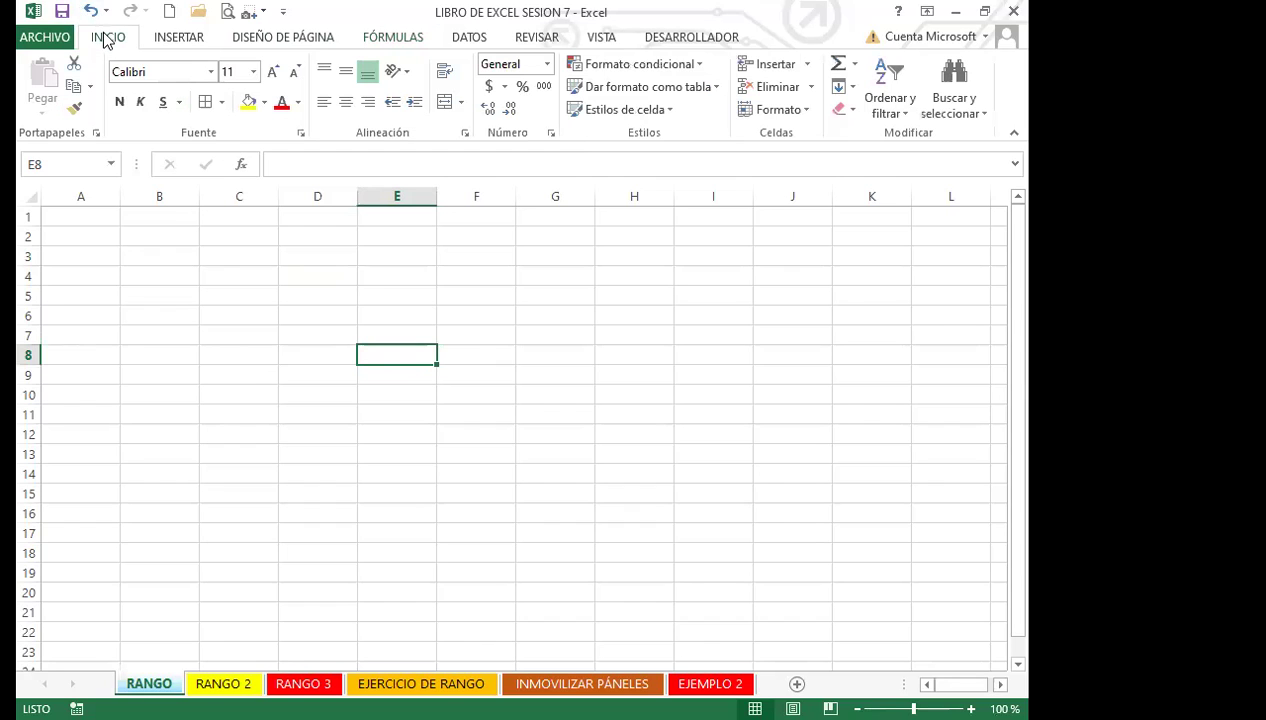
pyautogui.click(381, 363)
# Select the range G2:K19 on the RANGO sheet and assign it the name EJERCICIO2
pyautogui.moveTo(398, 235); pyautogui.dragTo(729, 515)
pyautogui.moveTo(538, 234); pyautogui.dragTo(862, 569)
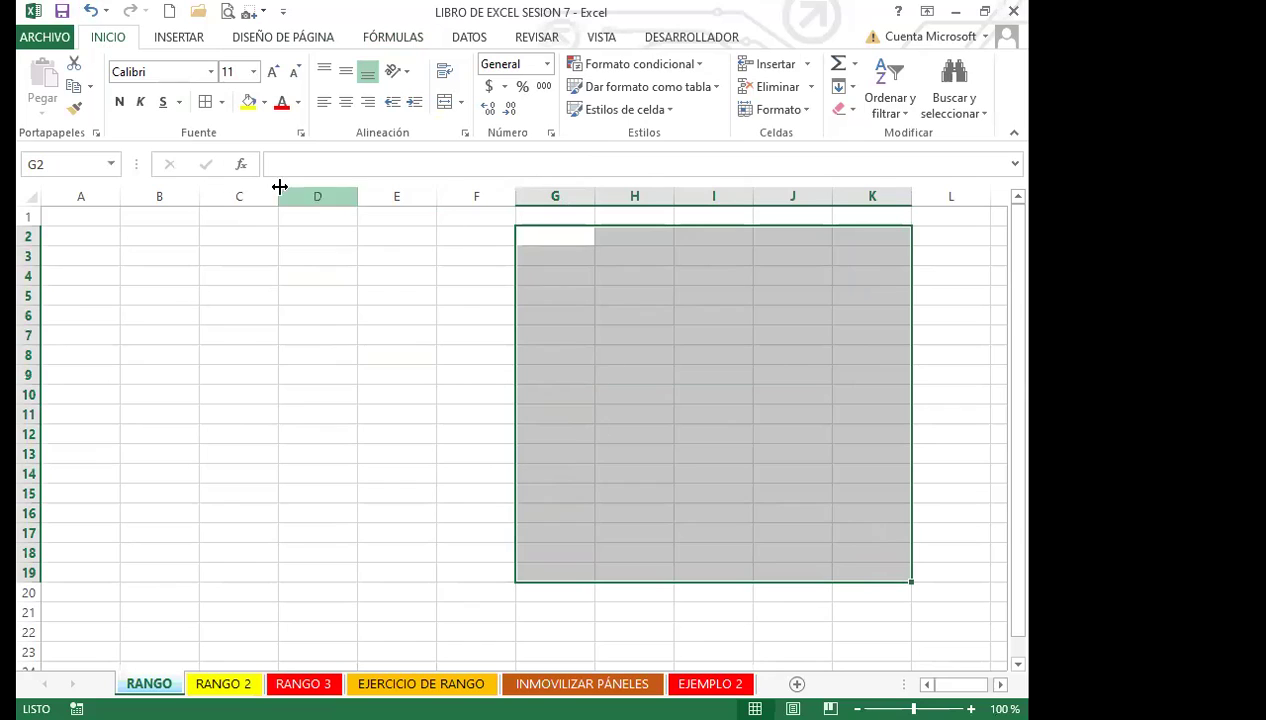
pyautogui.click(55, 167)
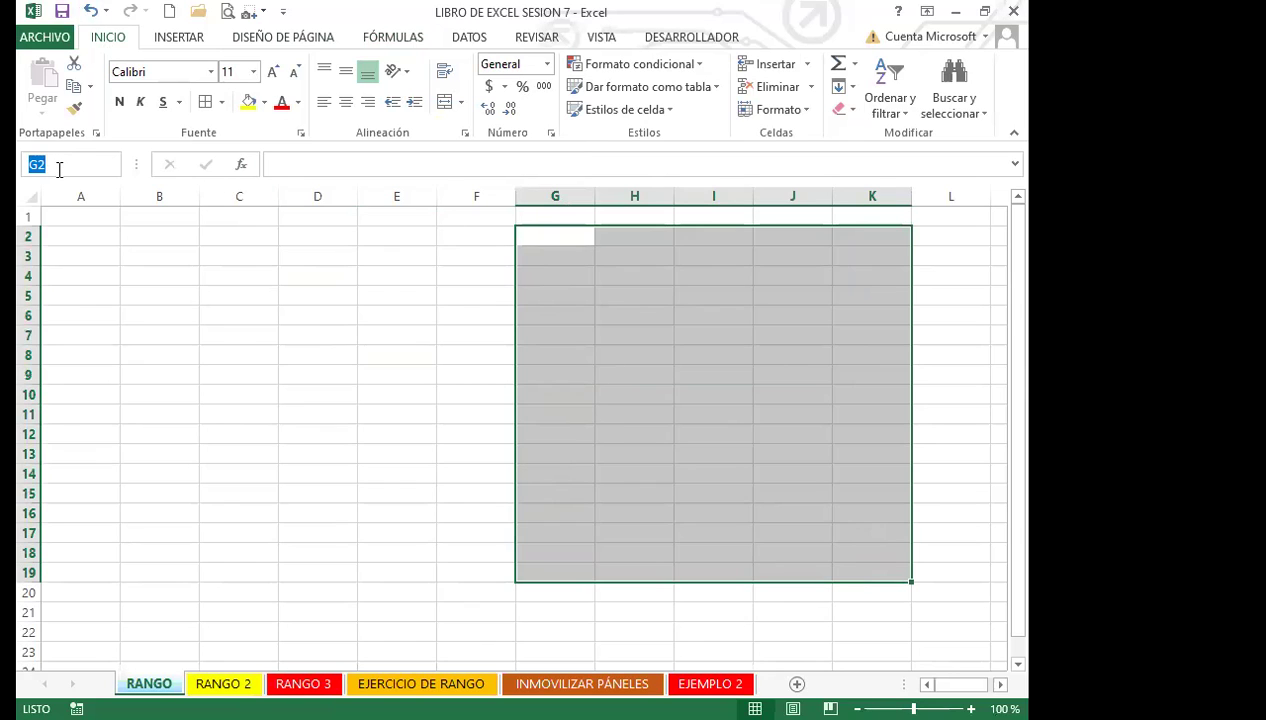
pyautogui.write('EJERCICIO2')
pyautogui.press('Return')
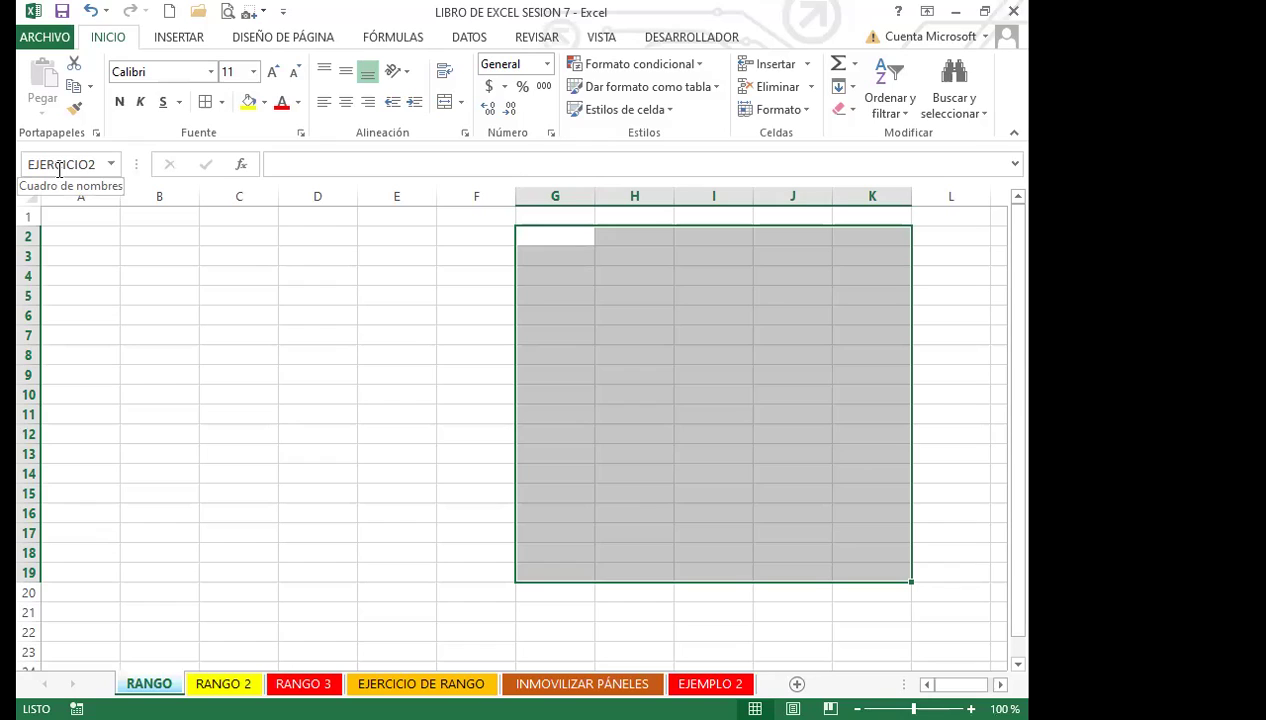
# Select the EJERCICIO2 range by picking it from the defined names, then clear the selection
pyautogui.click(472, 430)
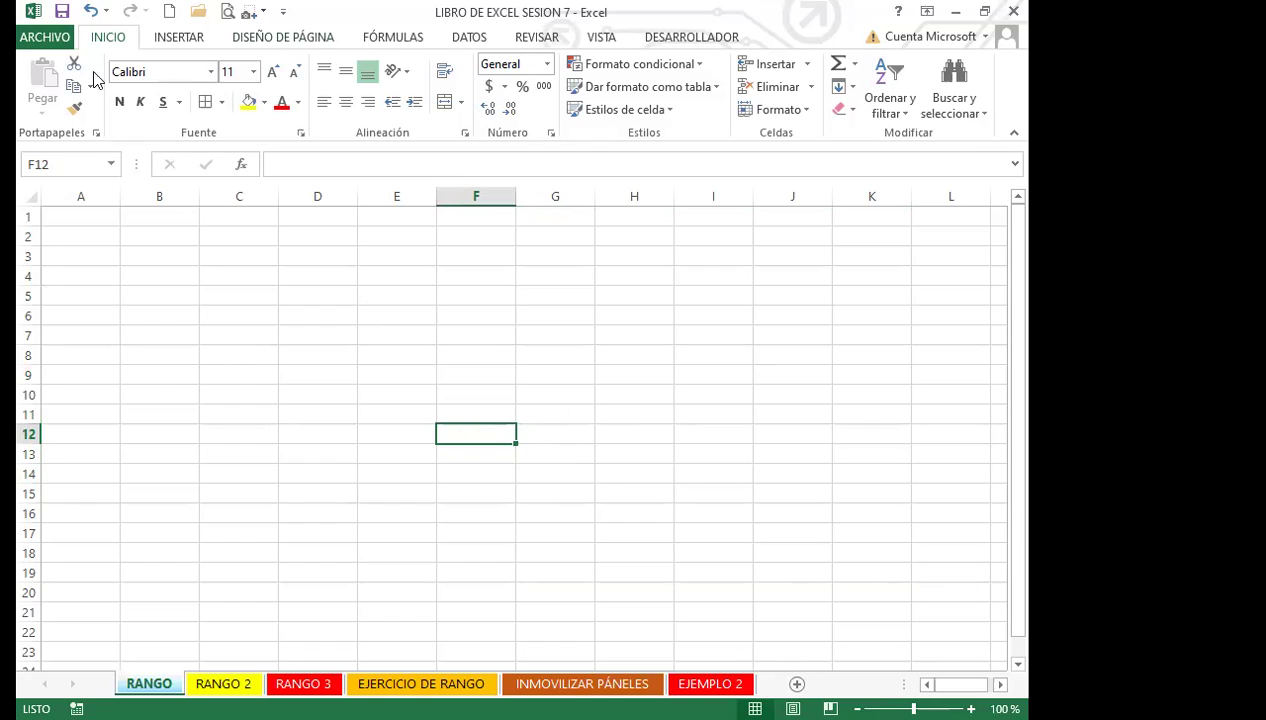
pyautogui.click(113, 165)
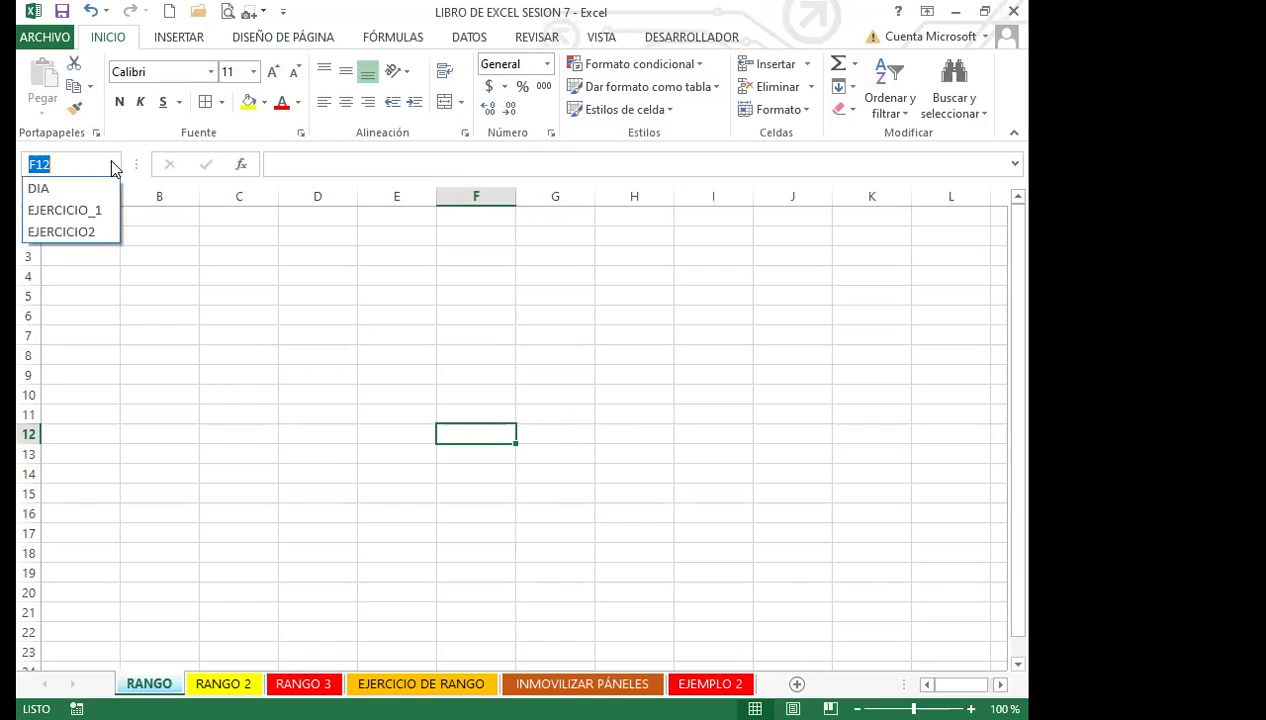
pyautogui.click(66, 233)
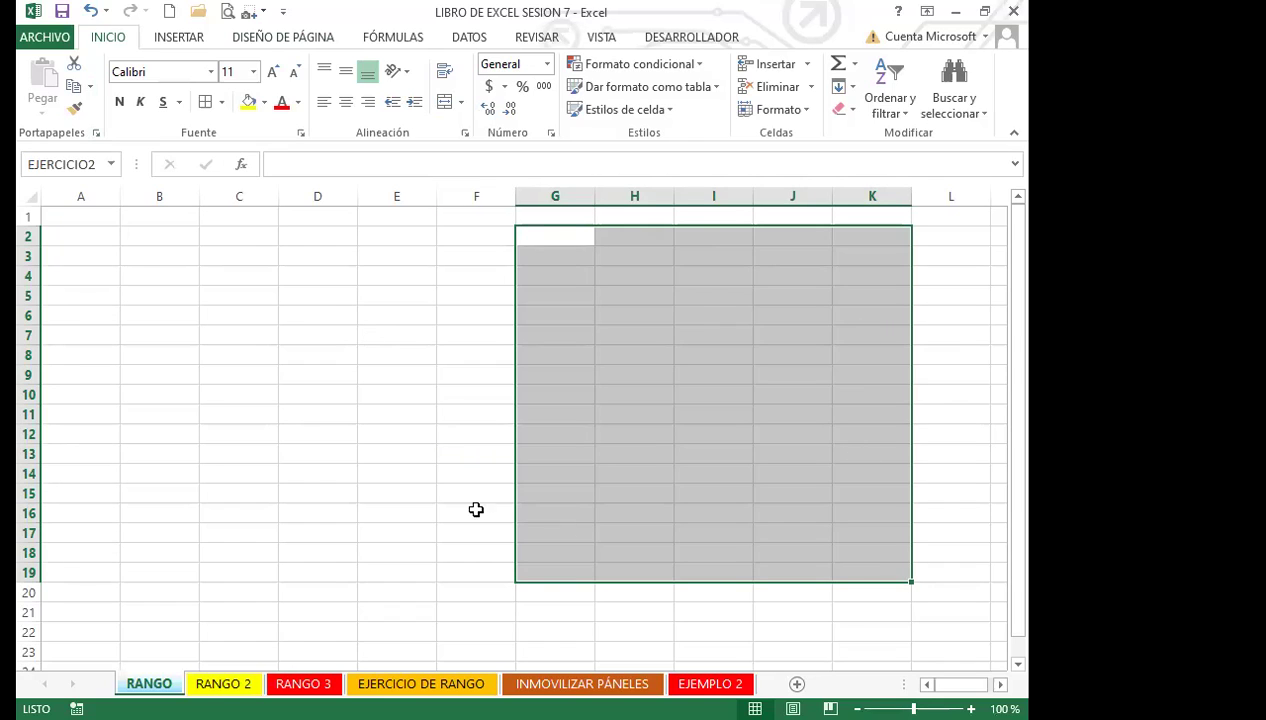
pyautogui.click(397, 389)
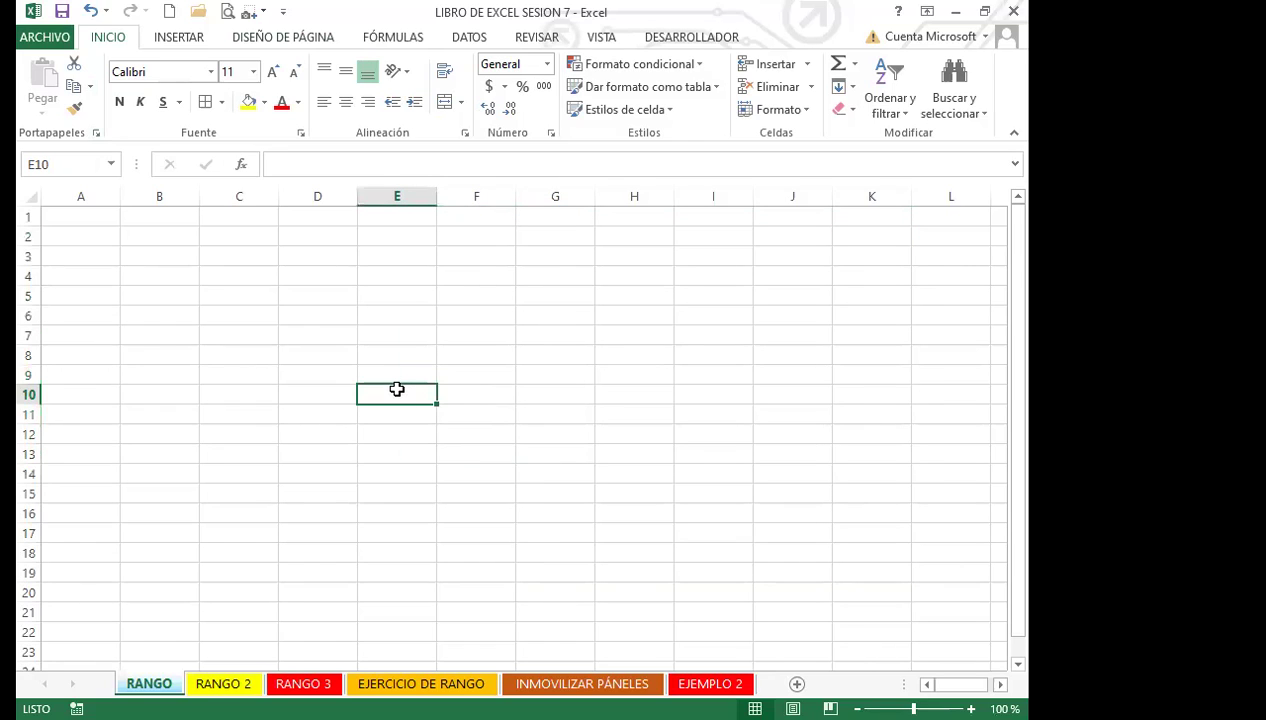
# Go to the EJERCICIO2 range by entering its name, then deselect it by selecting cell D12
pyautogui.click(77, 167)
pyautogui.write('EJERCICIO2')
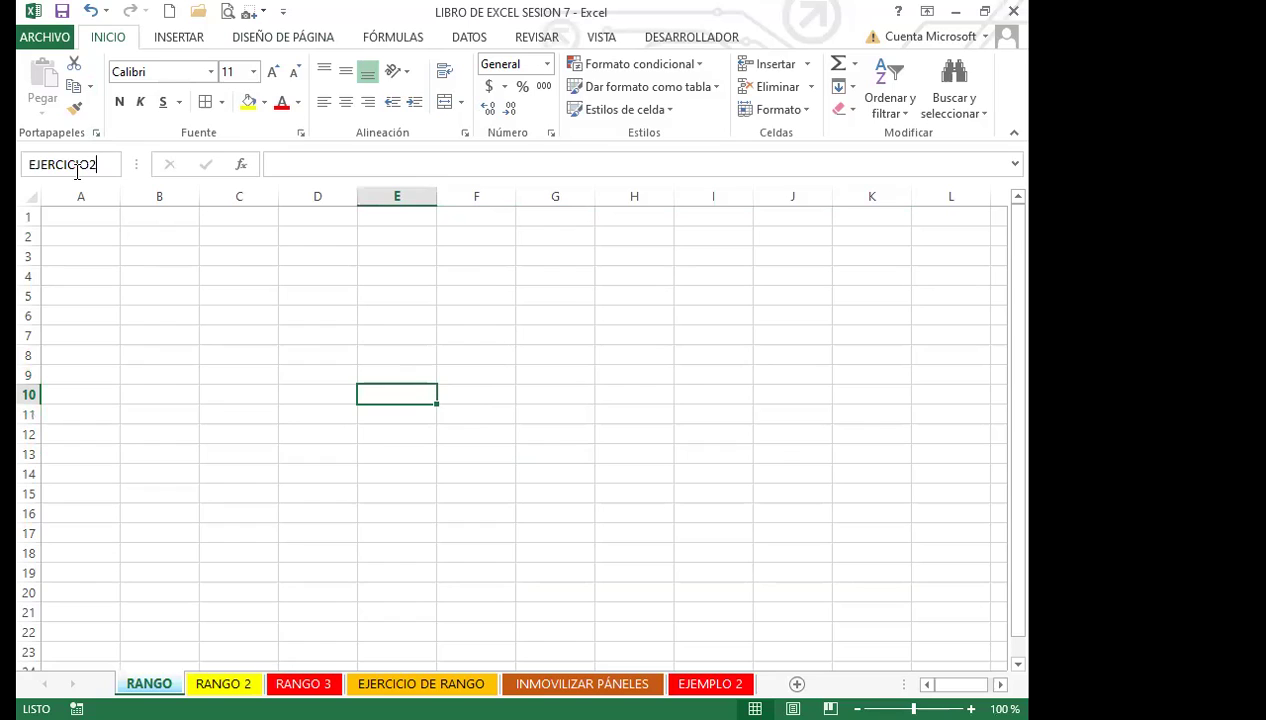
pyautogui.press('Return')
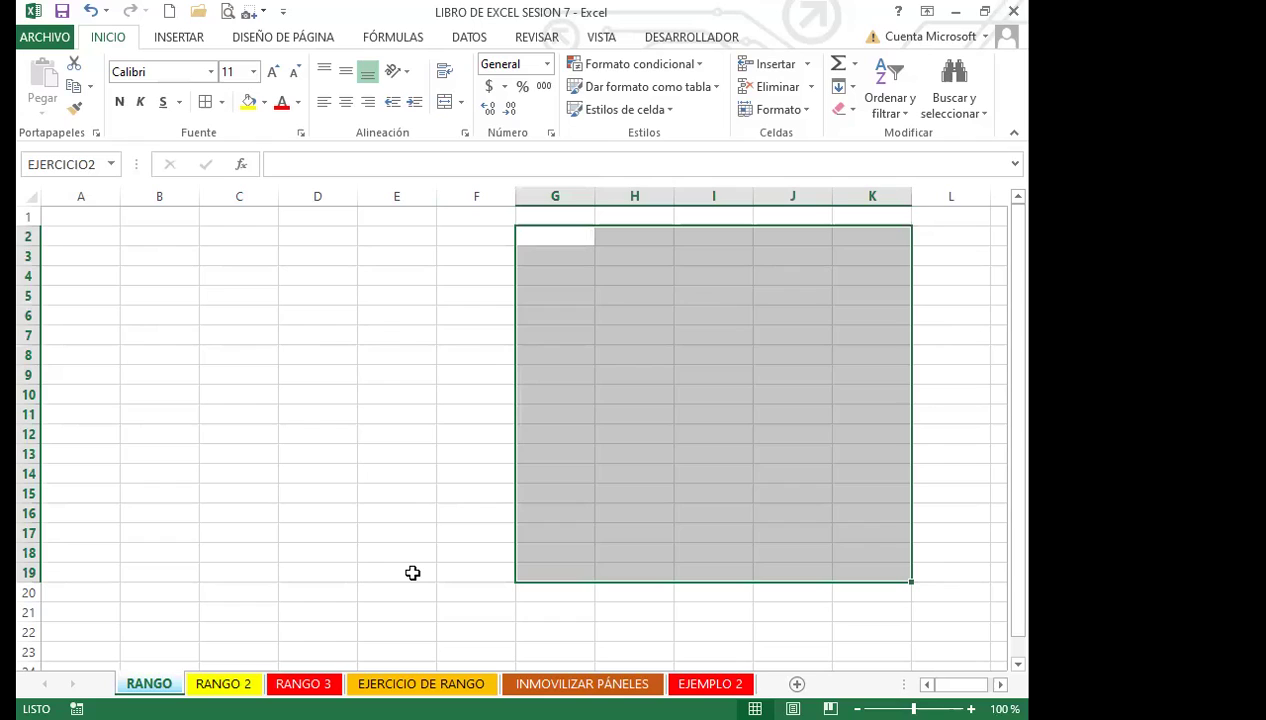
pyautogui.click(339, 432)
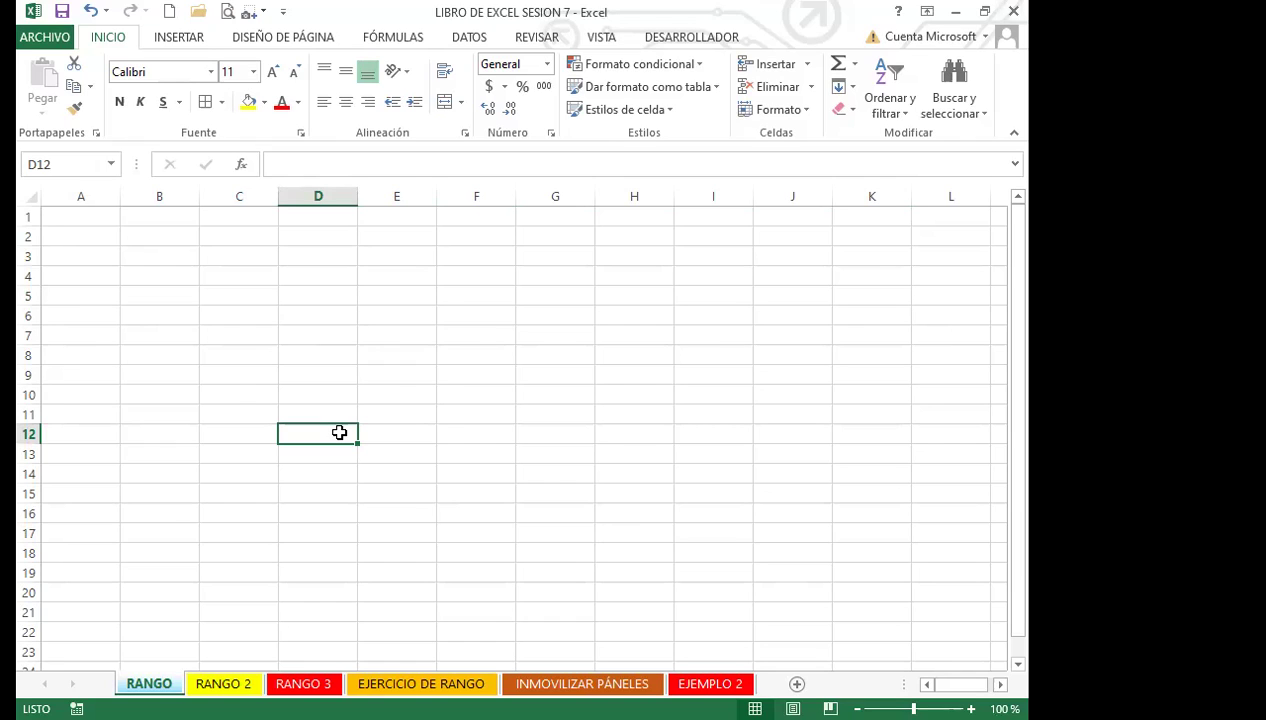
# On the RANGO 2 sheet, total the HOTEL X DÍA column in B10 with AutoSum over B2:B9
pyautogui.click(223, 683)
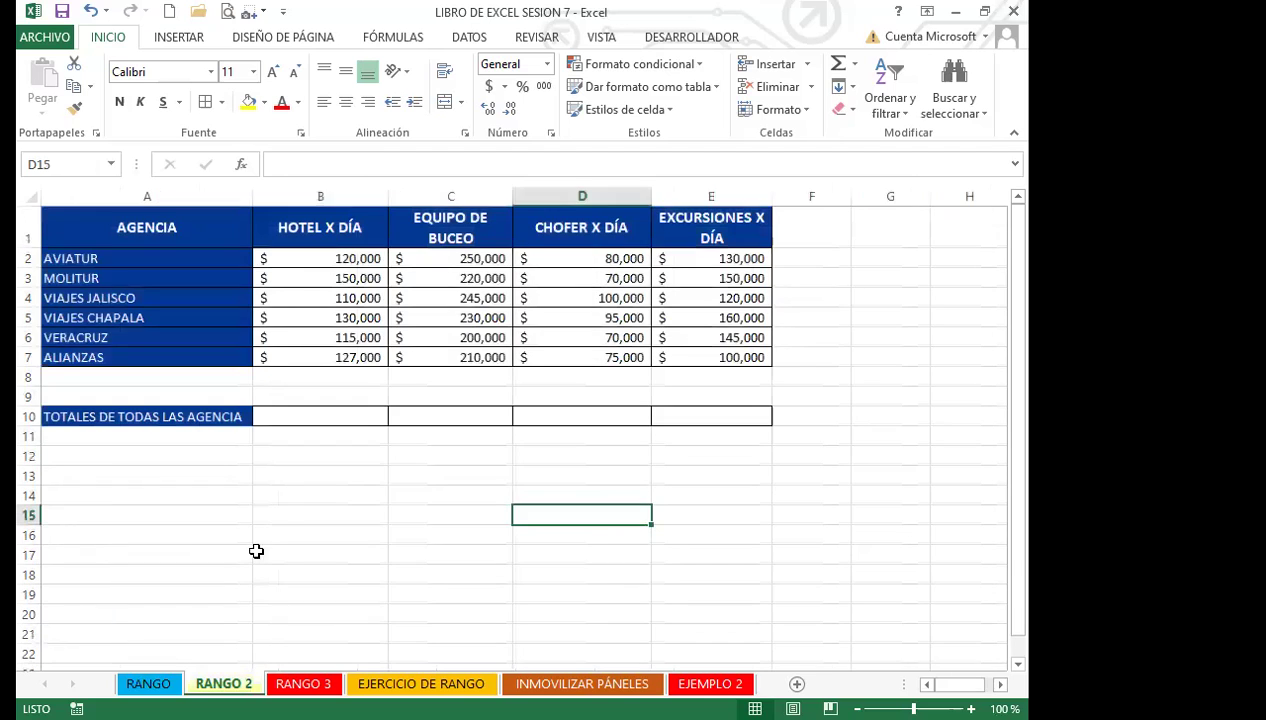
pyautogui.click(281, 512)
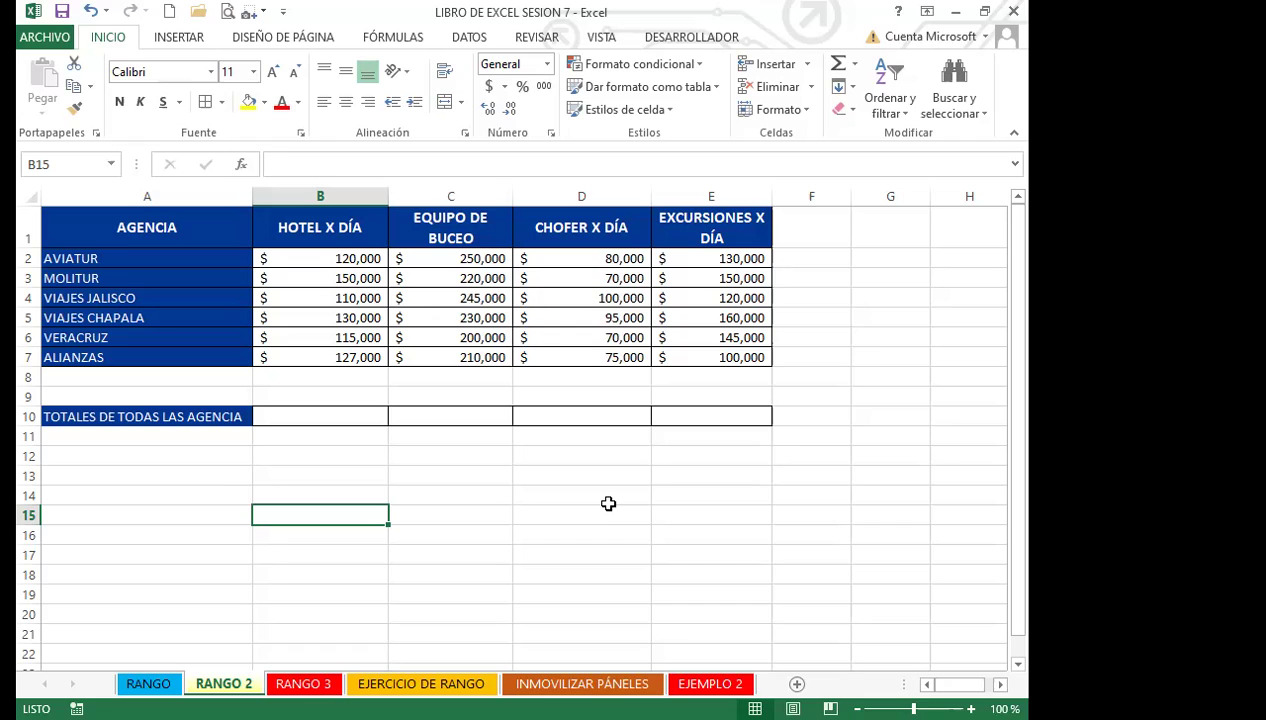
pyautogui.click(312, 415)
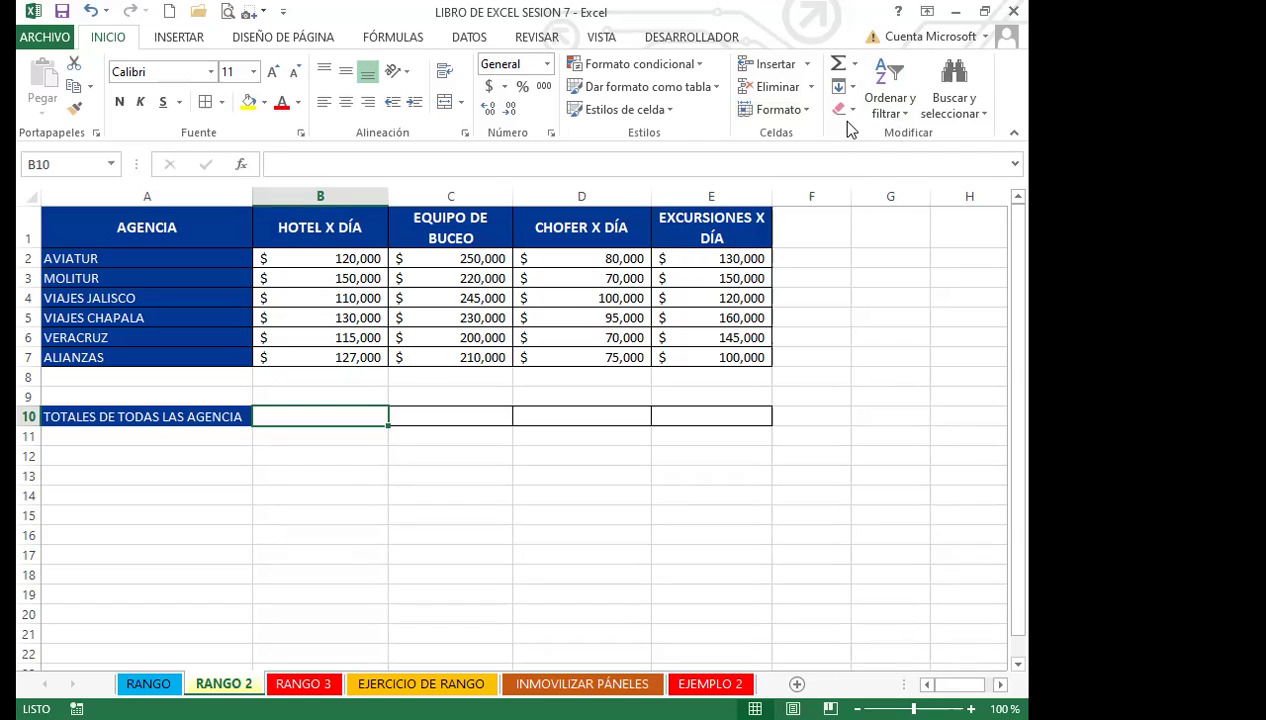
pyautogui.click(839, 65)
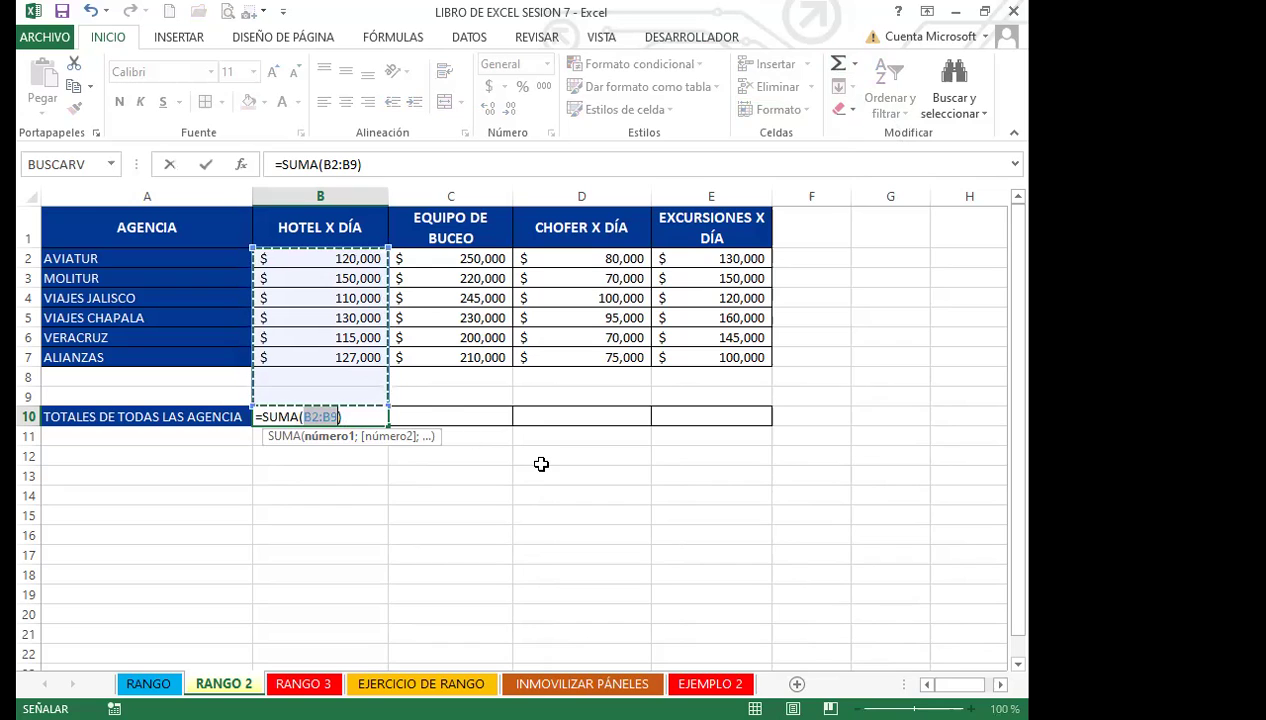
pyautogui.press('Return')
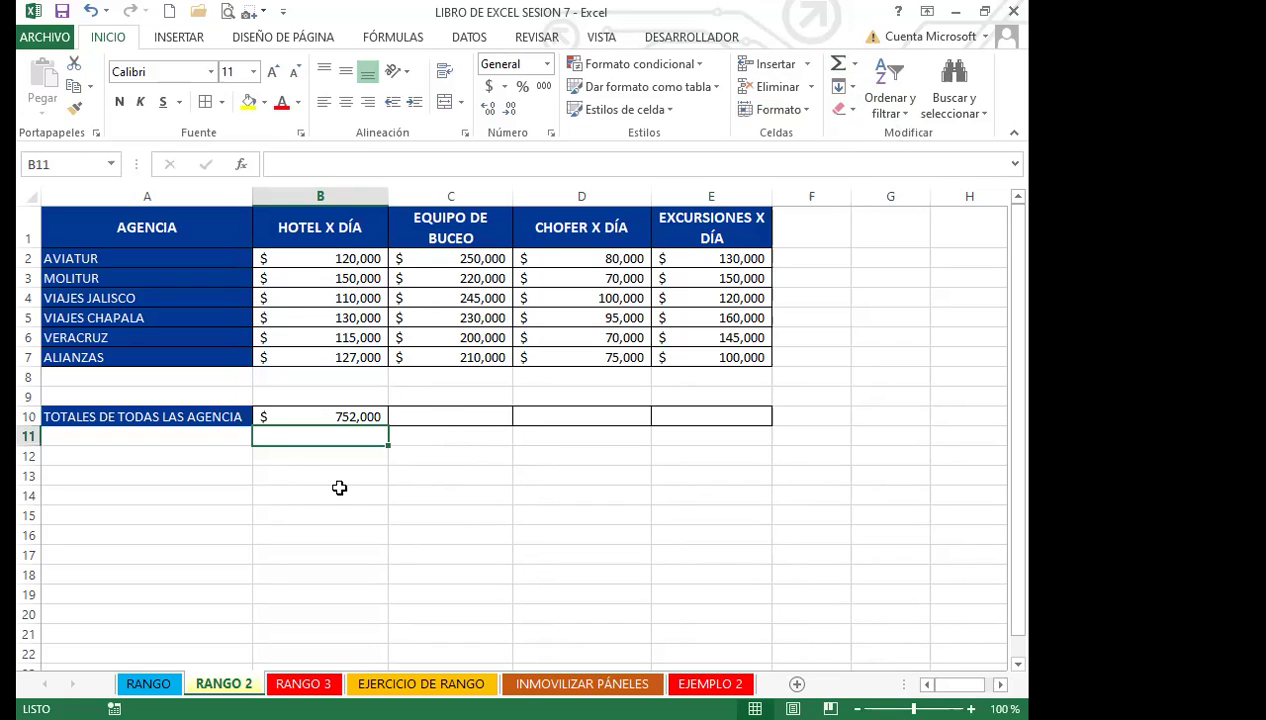
# Copy the B10 sum formula across the totals row to E10 and check the formulas in the filled cells
pyautogui.click(290, 411)
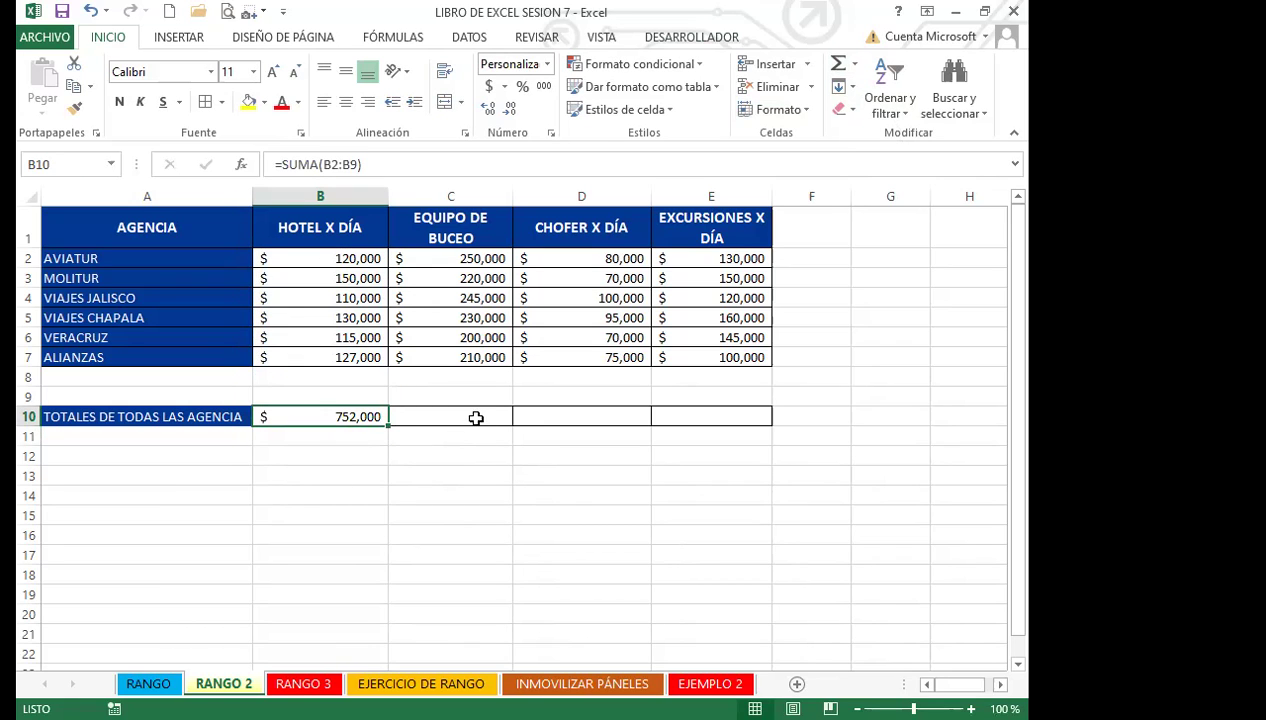
pyautogui.moveTo(388, 424); pyautogui.dragTo(766, 416)
pyautogui.click(444, 416)
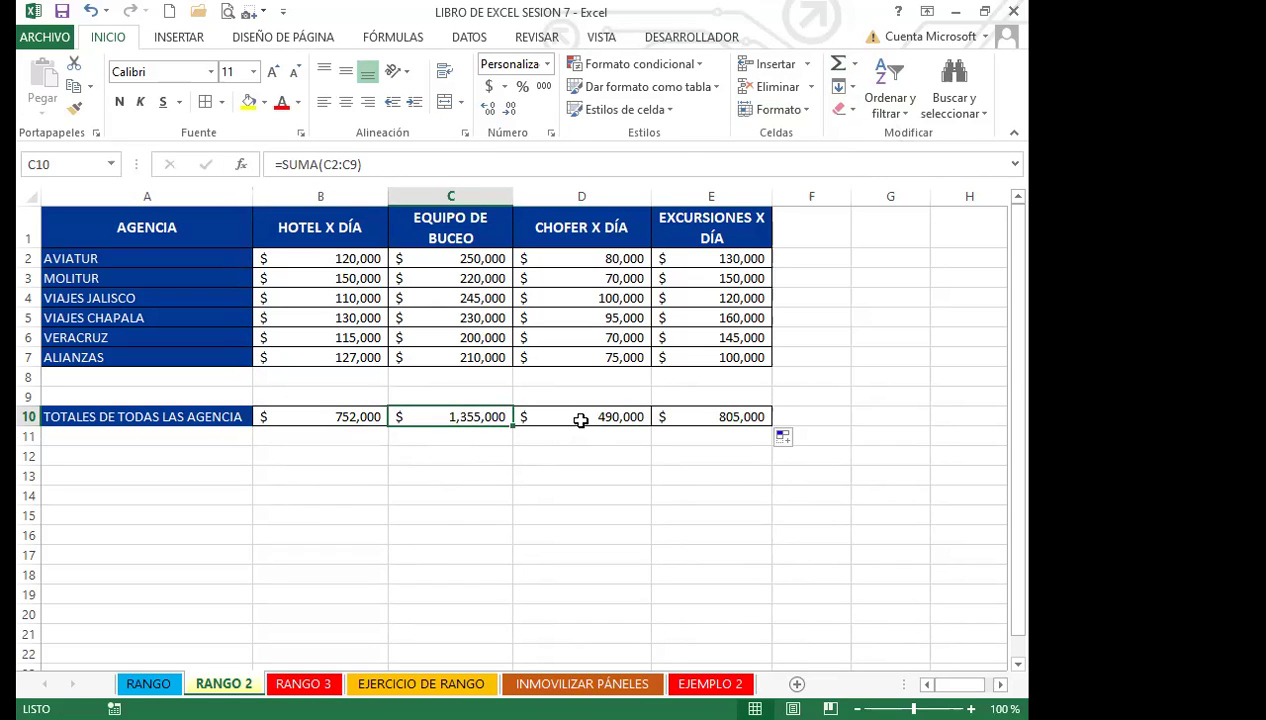
pyautogui.click(580, 422)
pyautogui.click(701, 420)
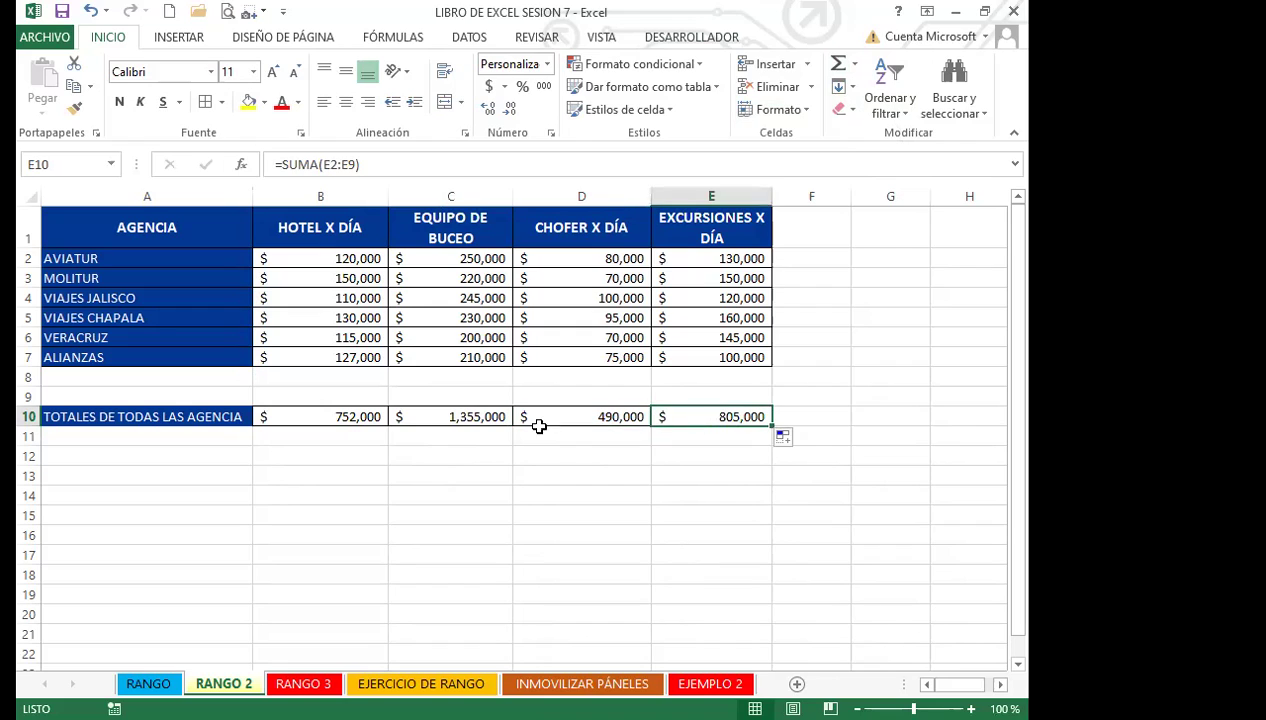
pyautogui.click(331, 413)
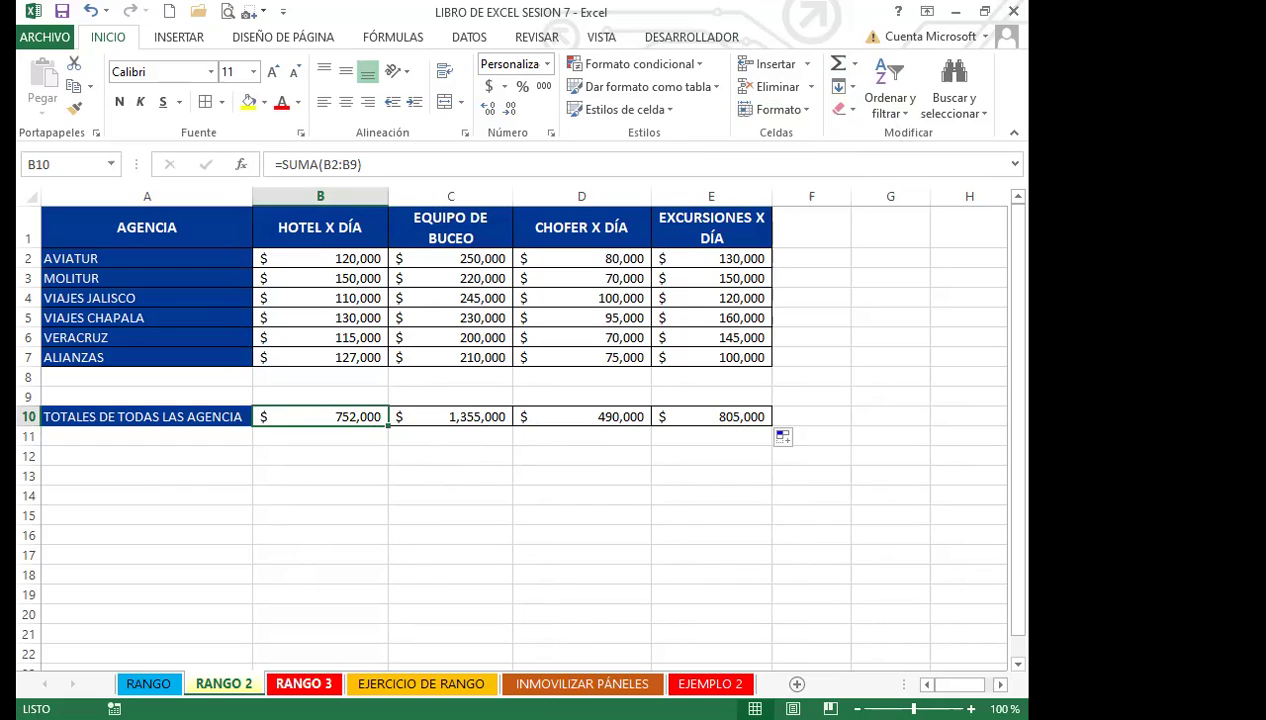
# Compare the totals row on the RANGO 2 sheet with the TOTALES cells C3 to C6 on the RANGO 3 sheet
pyautogui.click(303, 683)
pyautogui.click(290, 489)
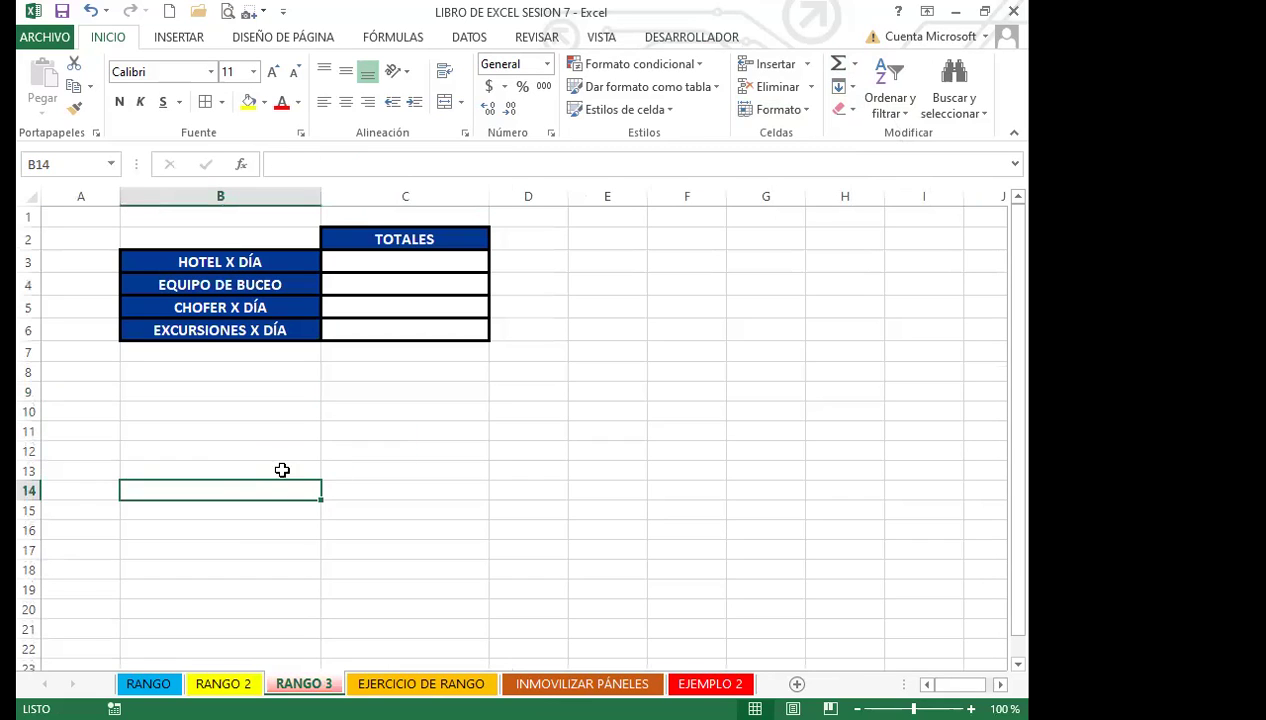
pyautogui.click(223, 683)
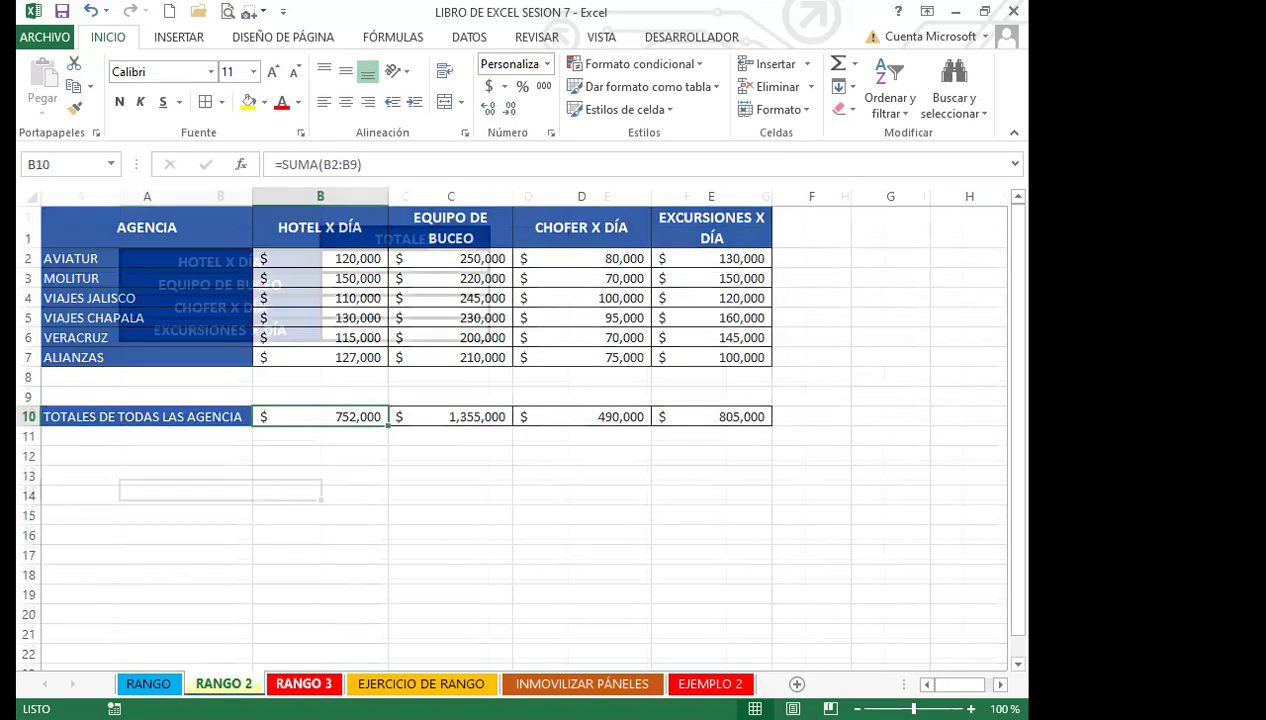
pyautogui.click(303, 683)
pyautogui.click(396, 256)
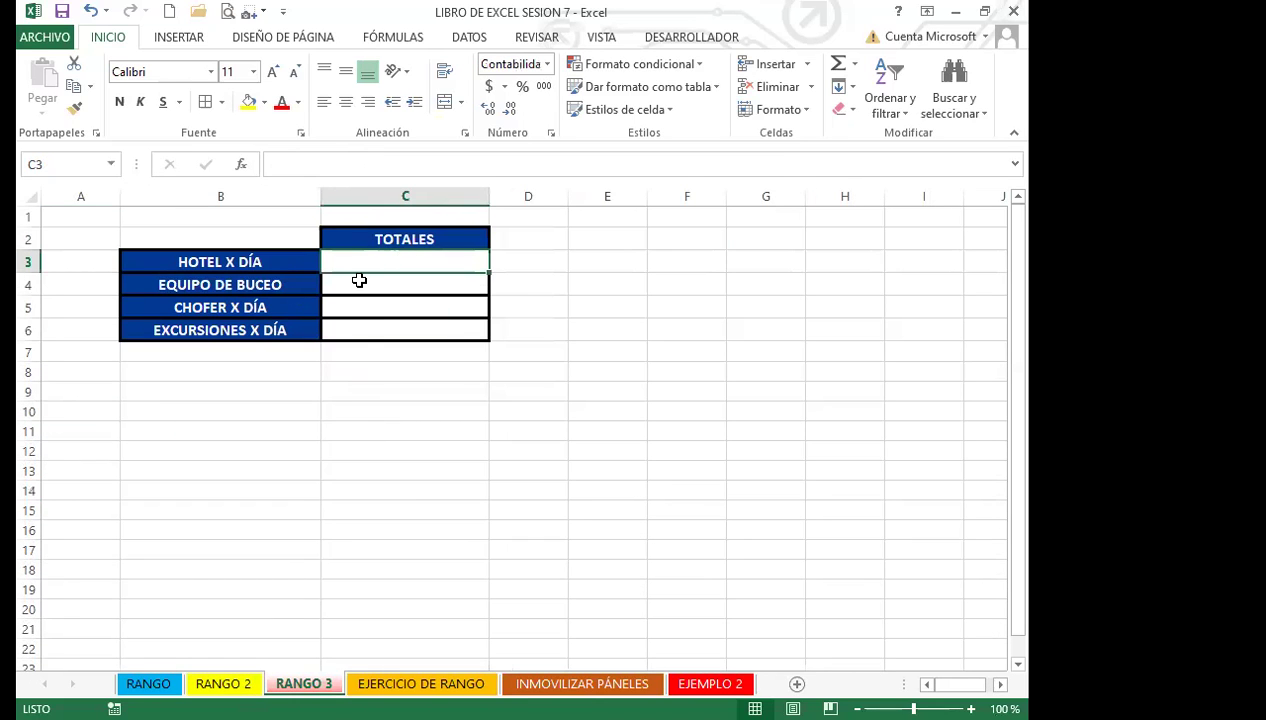
pyautogui.click(381, 419)
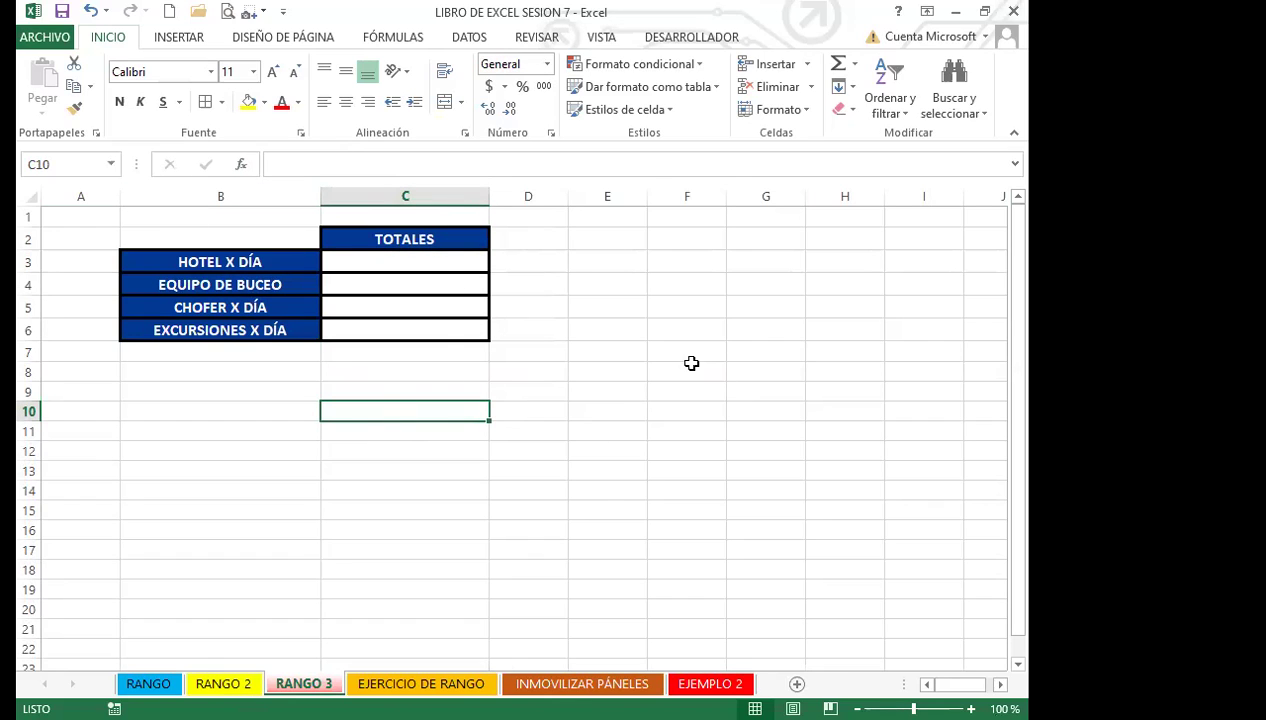
pyautogui.click(594, 353)
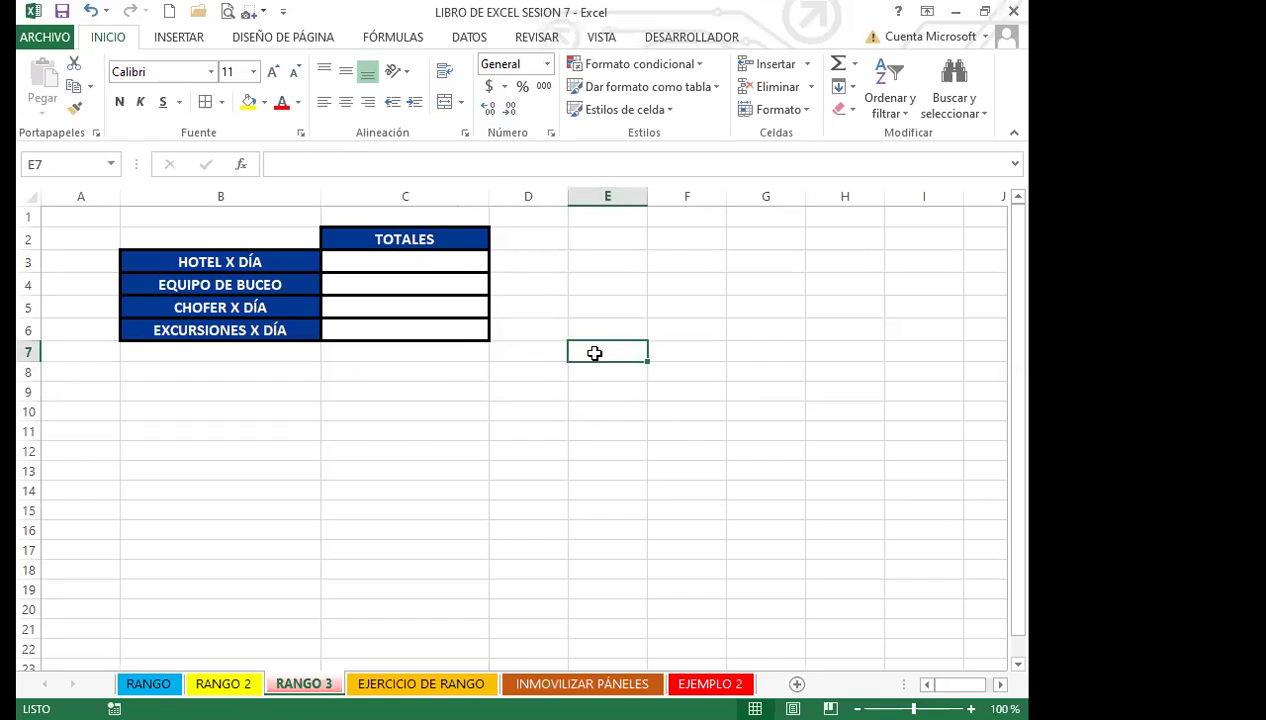
pyautogui.click(428, 262)
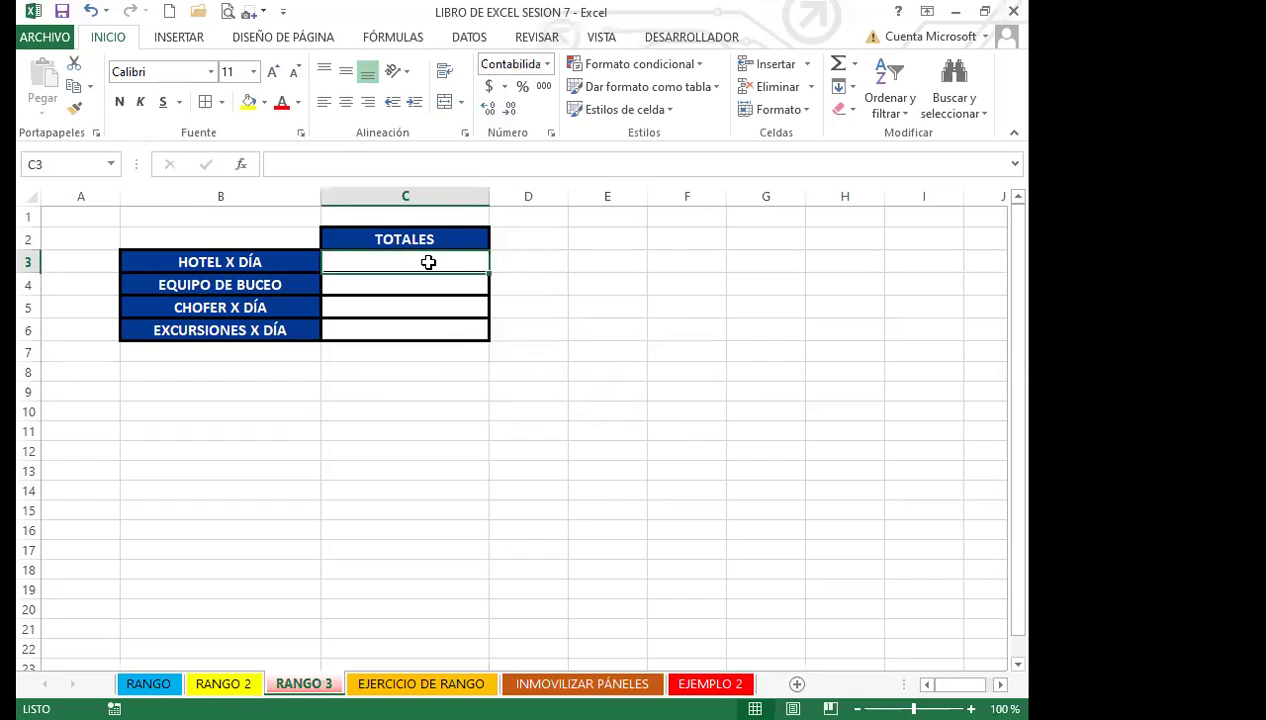
pyautogui.click(345, 284)
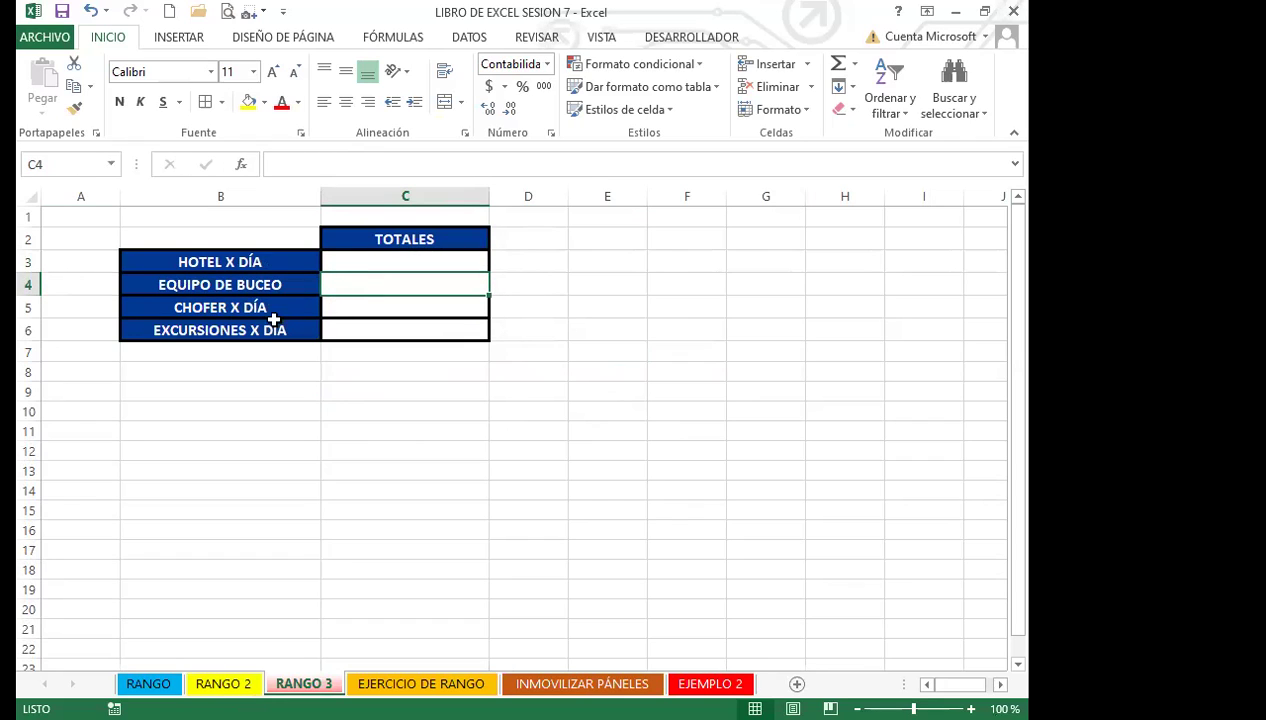
pyautogui.click(343, 333)
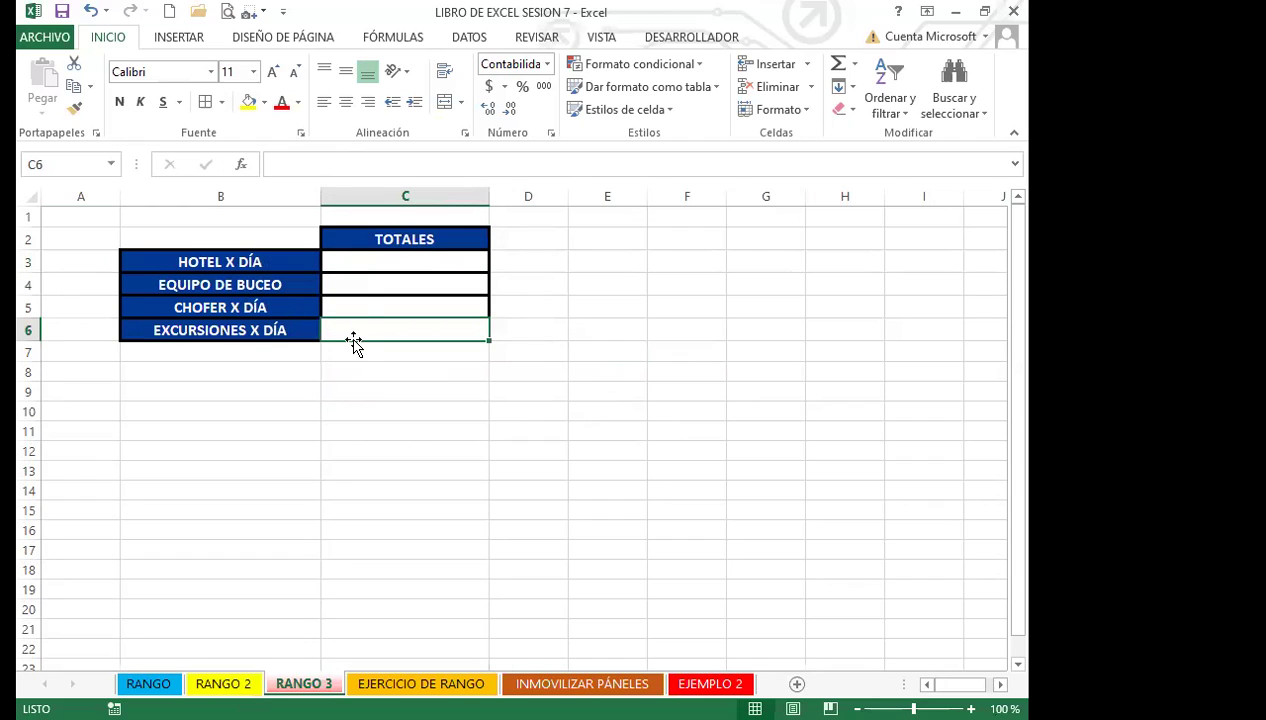
pyautogui.click(404, 257)
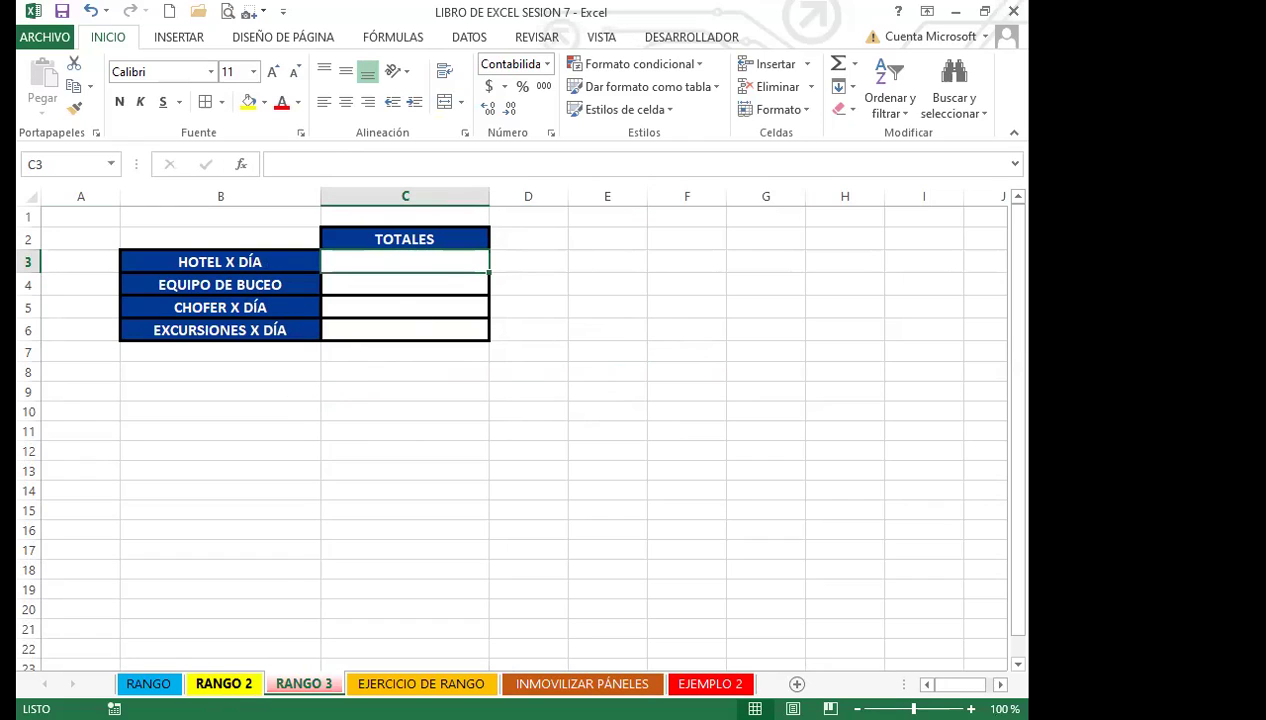
pyautogui.click(224, 683)
pyautogui.click(329, 478)
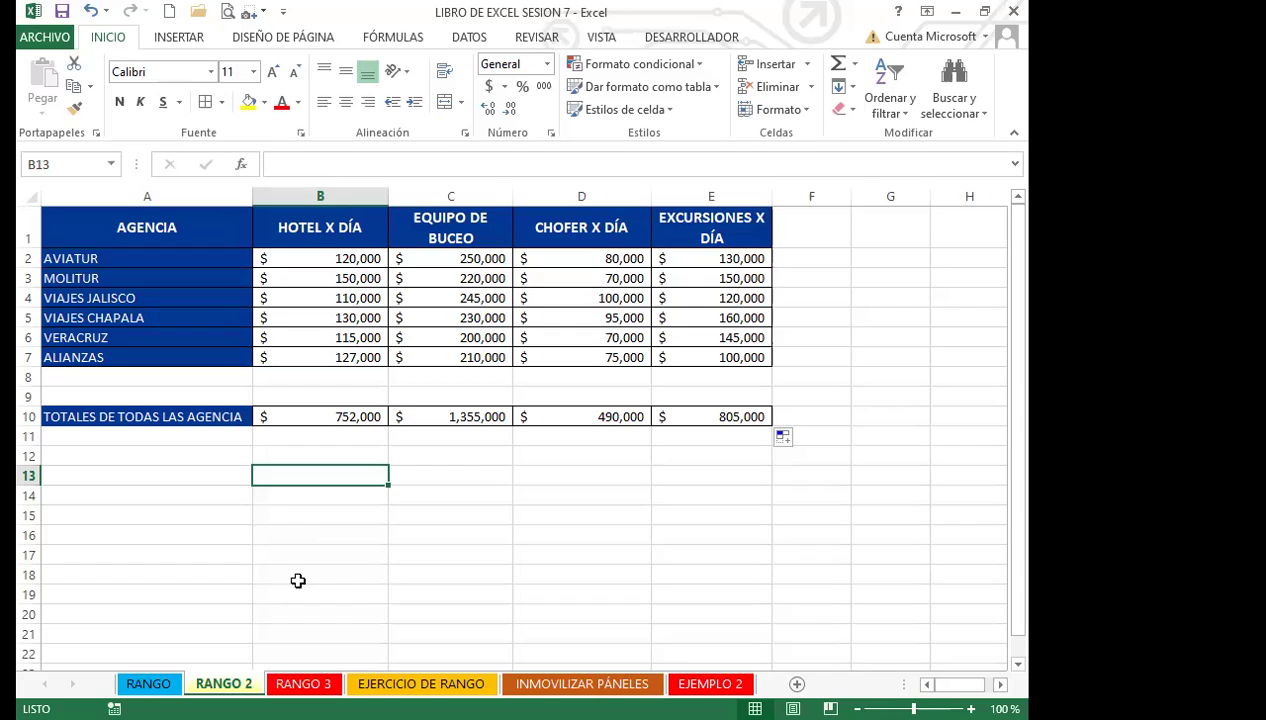
pyautogui.hotkey('ctrl', 'pagedown')
pyautogui.click(400, 432)
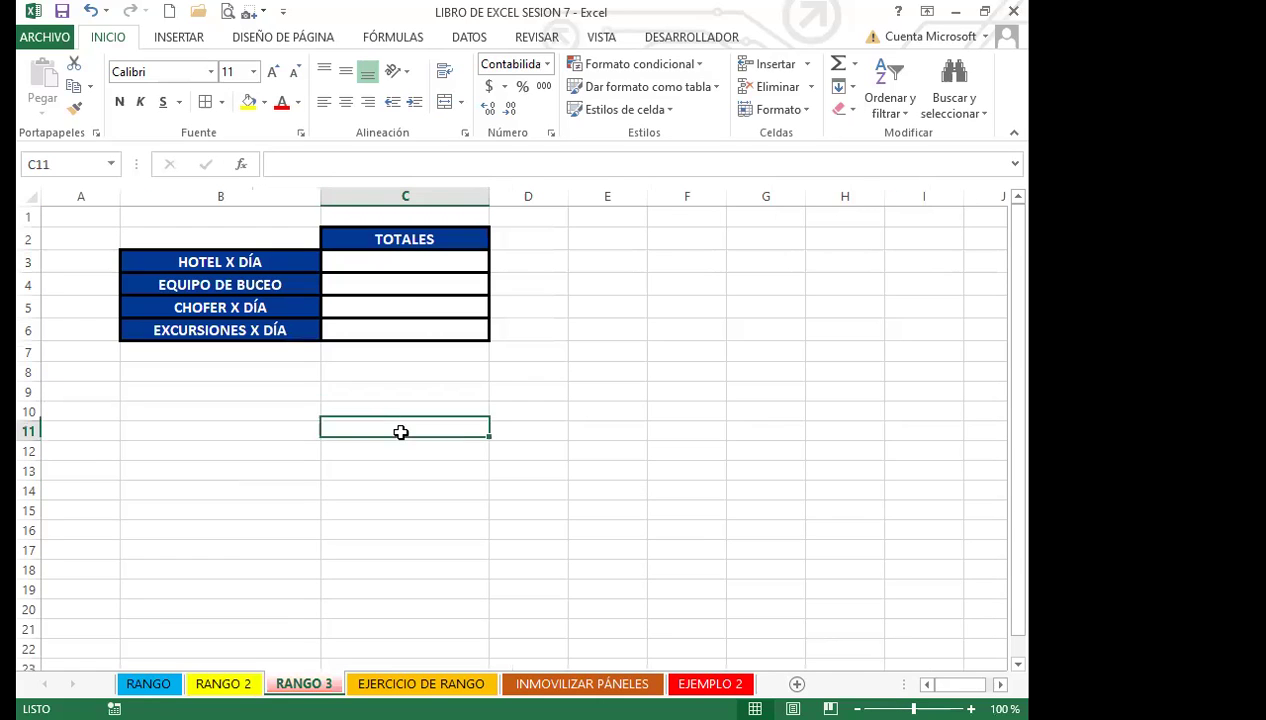
pyautogui.click(378, 260)
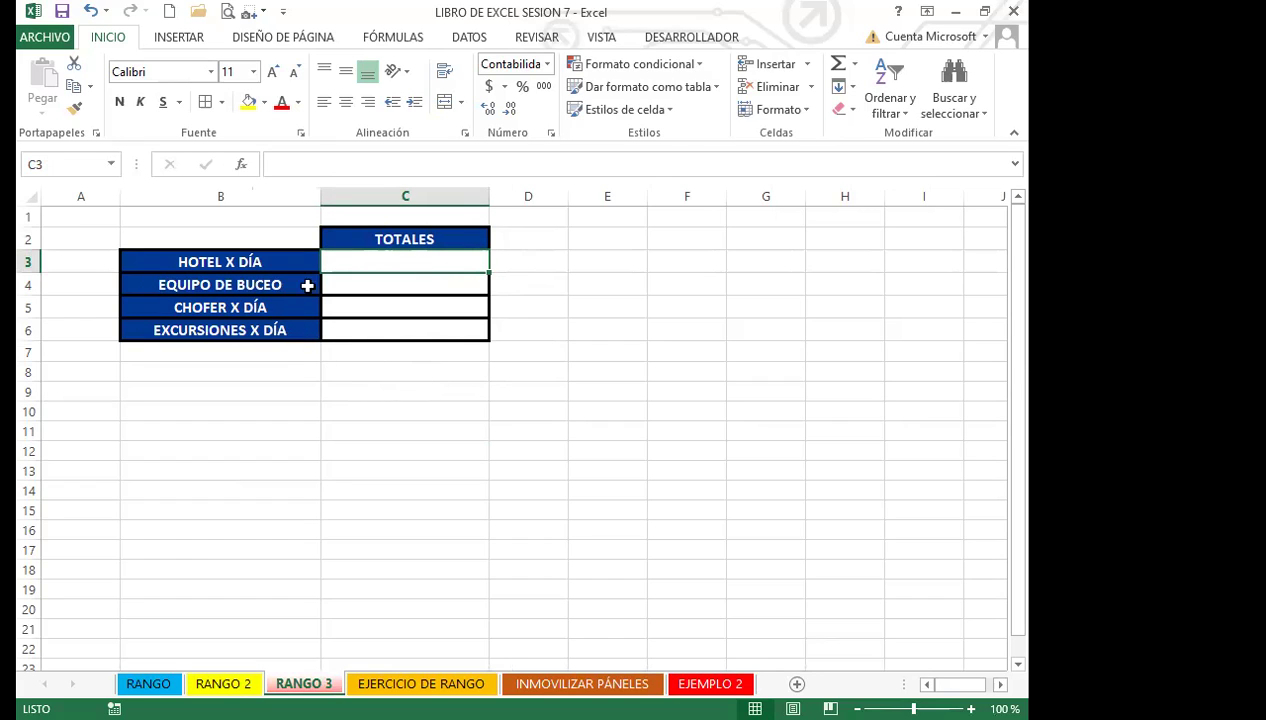
# Check the cell range used by the HOTEL X DÍA sum formula in B10 on the RANGO 2 sheet
pyautogui.hotkey('ctrl', 'pageup')
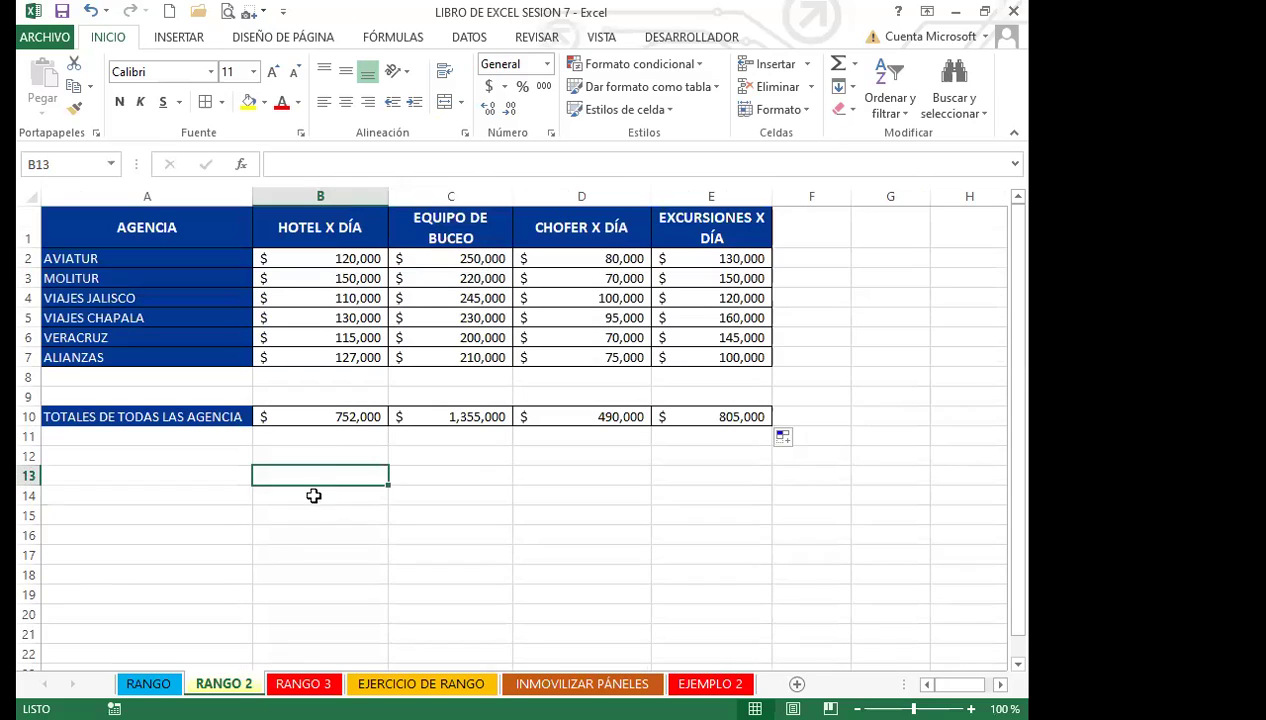
pyautogui.click(341, 414)
pyautogui.click(344, 167)
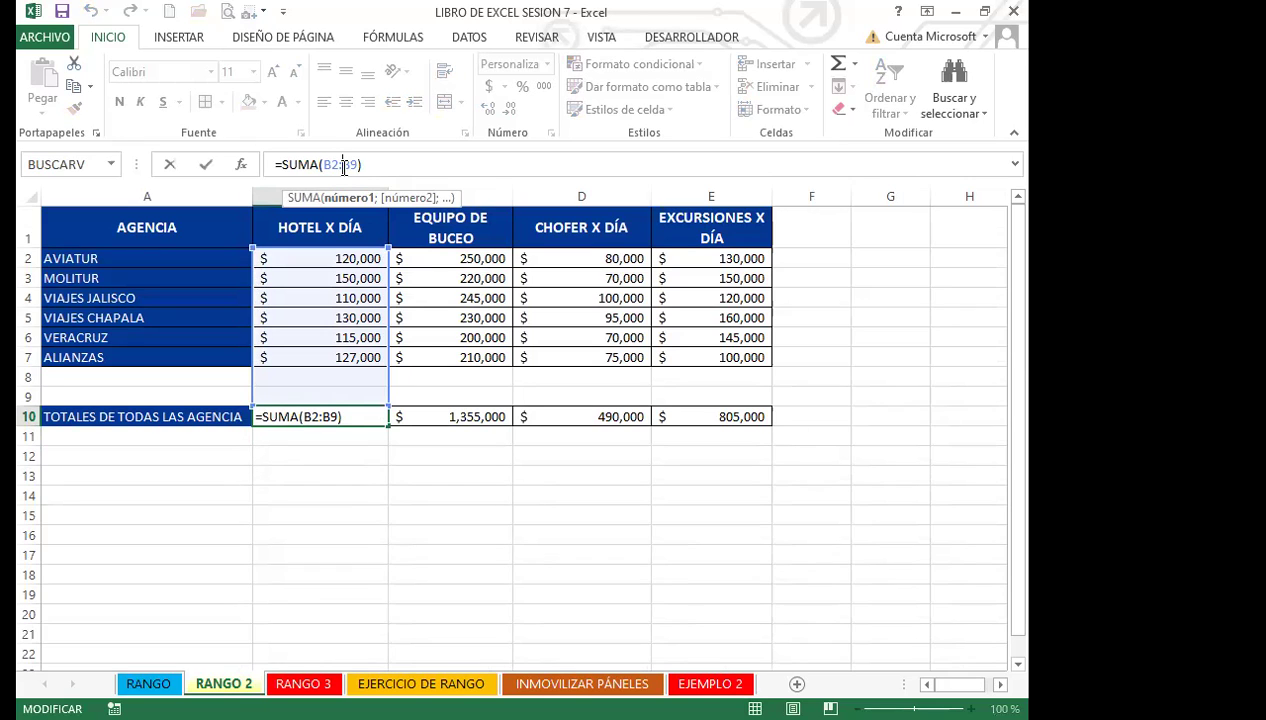
pyautogui.press('Return')
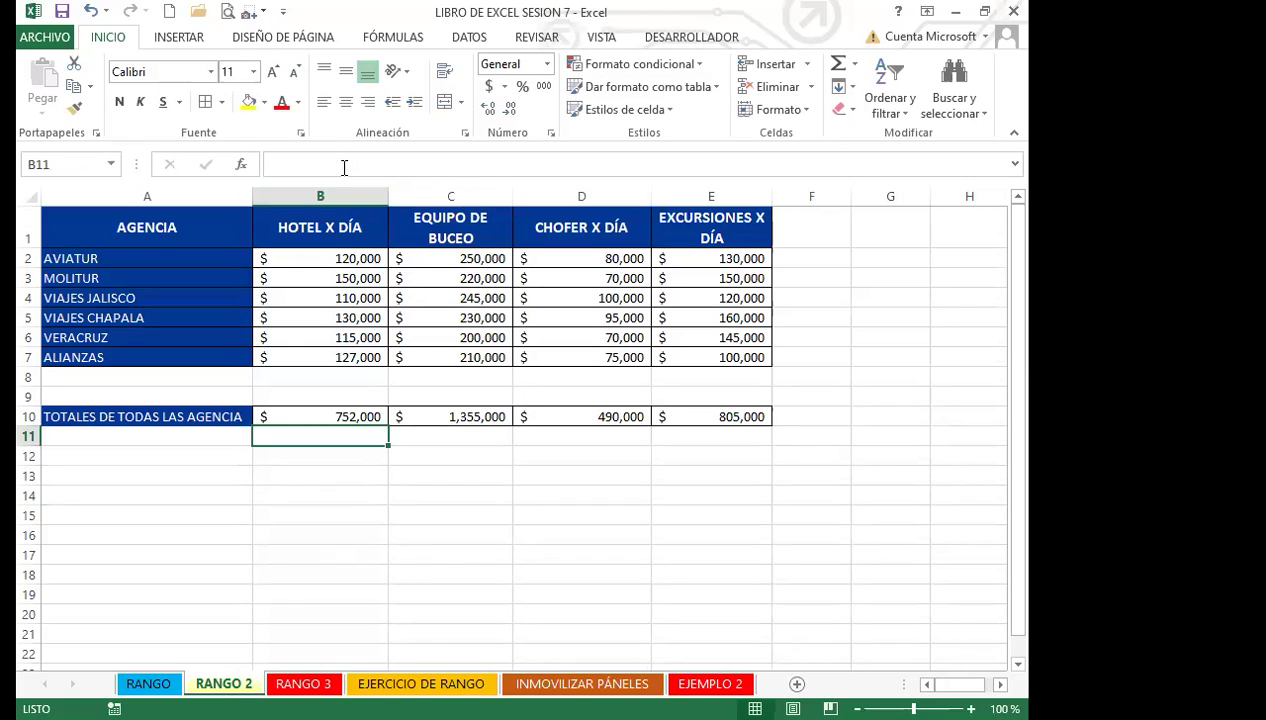
pyautogui.click(324, 412)
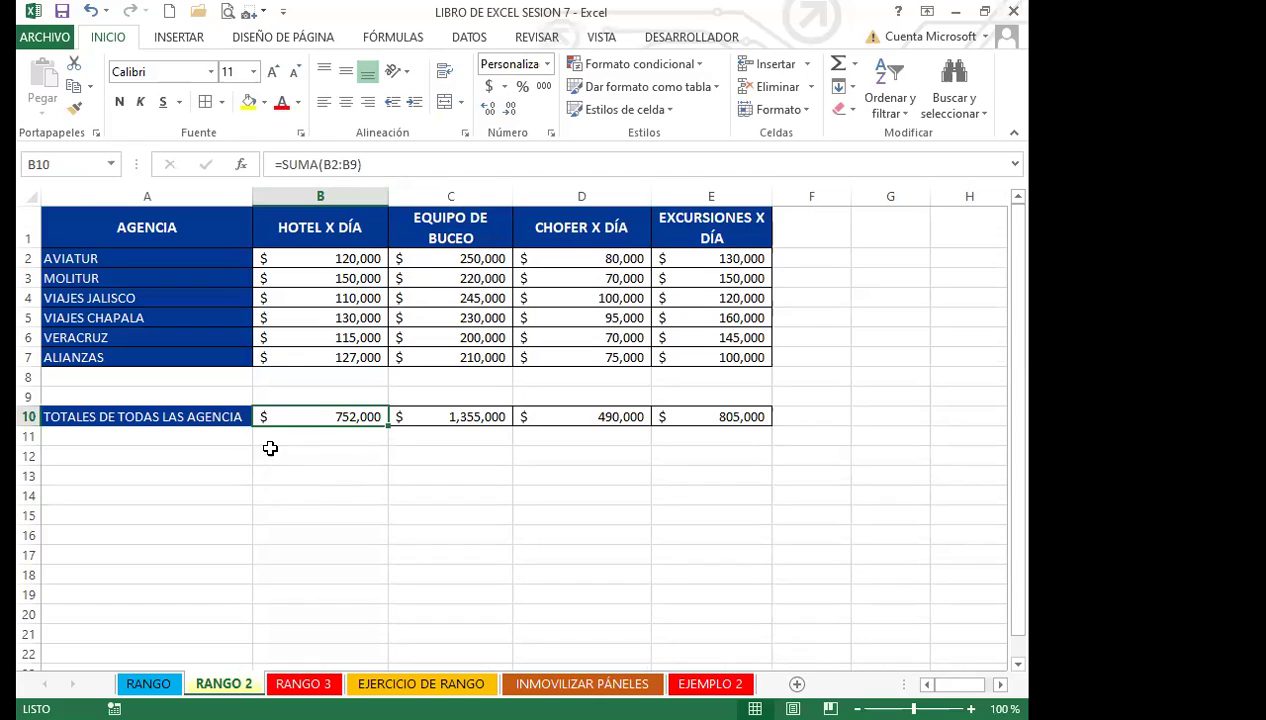
pyautogui.click(341, 474)
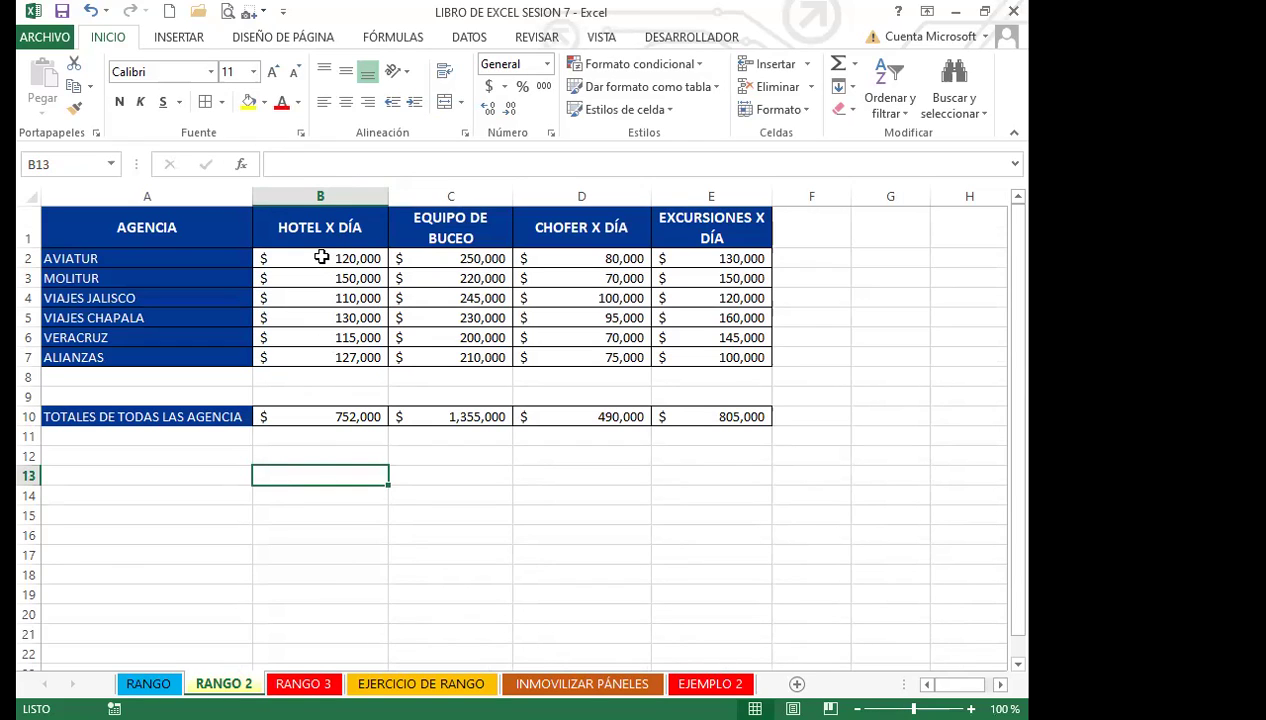
# Examine the HOTEL X DÍA amounts in B2:B7 and the column headings of the agency table
pyautogui.moveTo(320, 257); pyautogui.dragTo(310, 356)
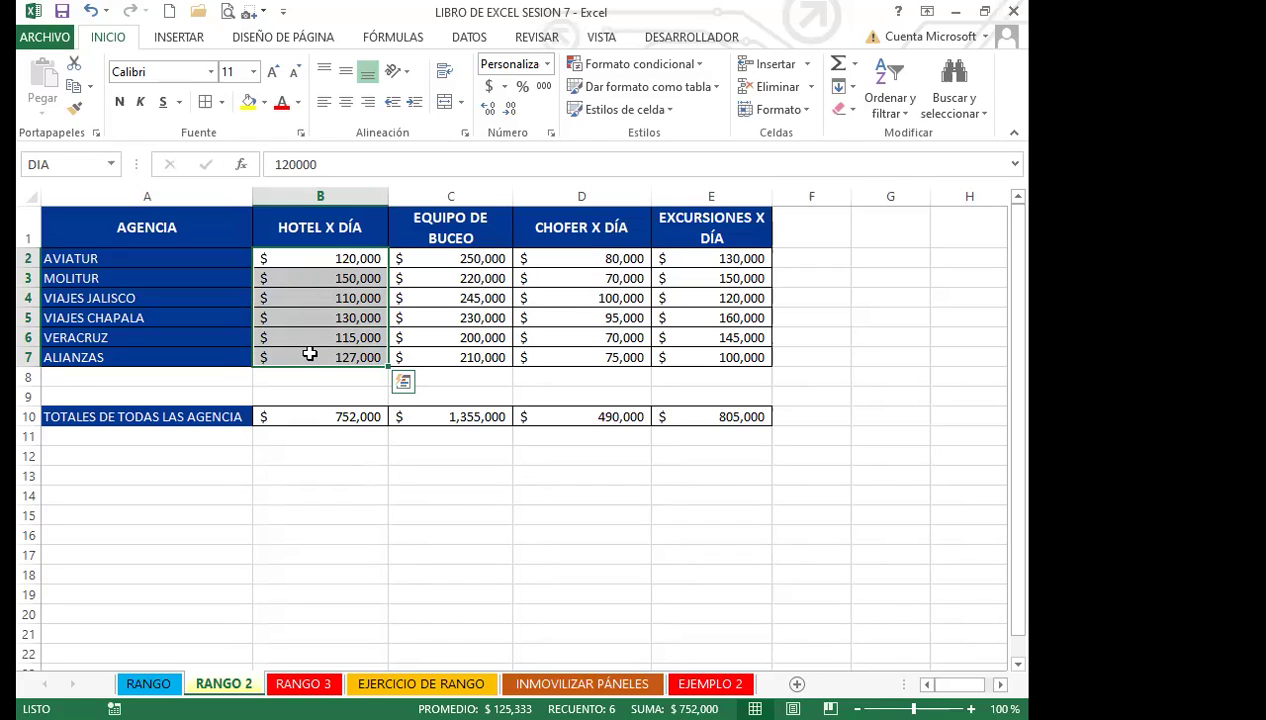
pyautogui.click(348, 356)
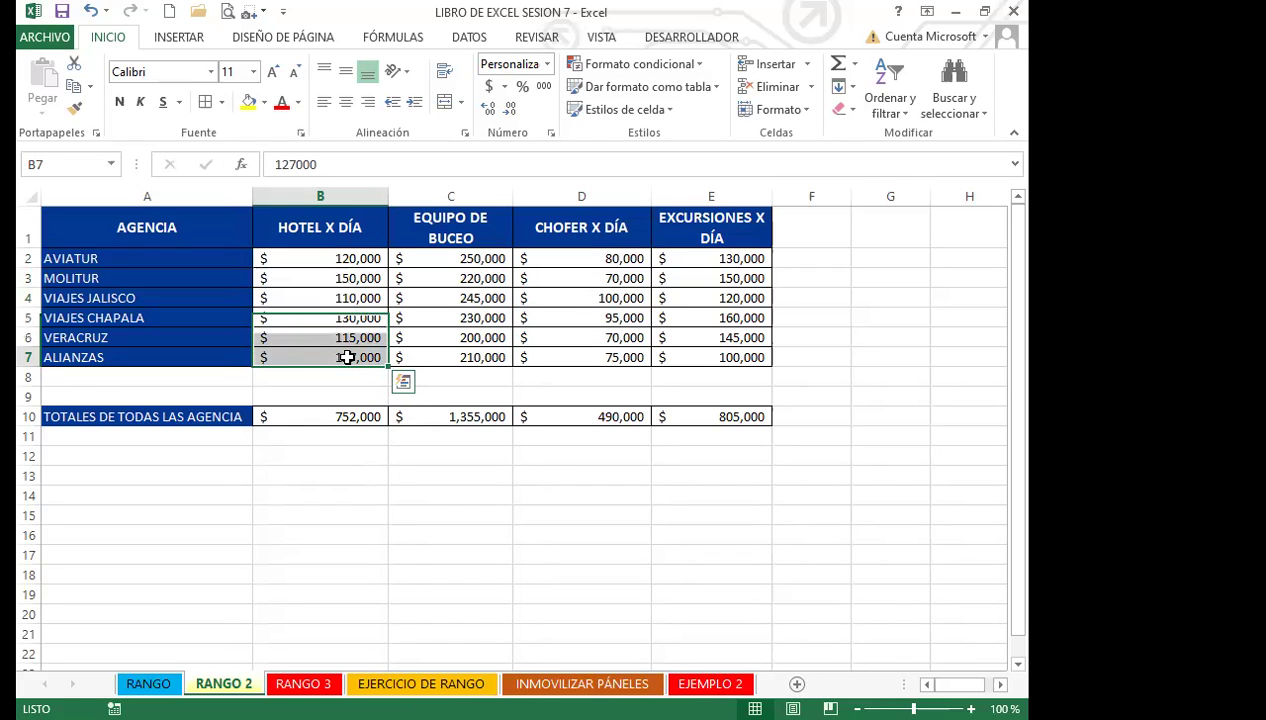
pyautogui.moveTo(228, 233); pyautogui.dragTo(717, 252)
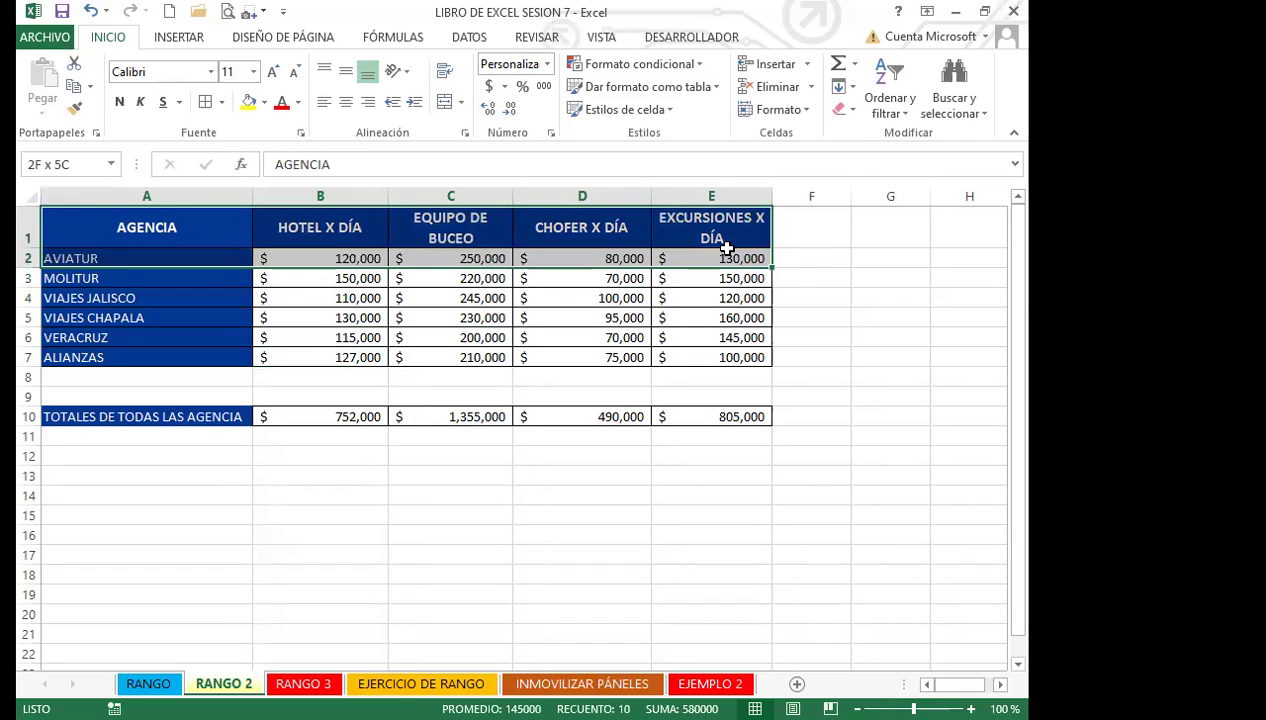
pyautogui.click(372, 337)
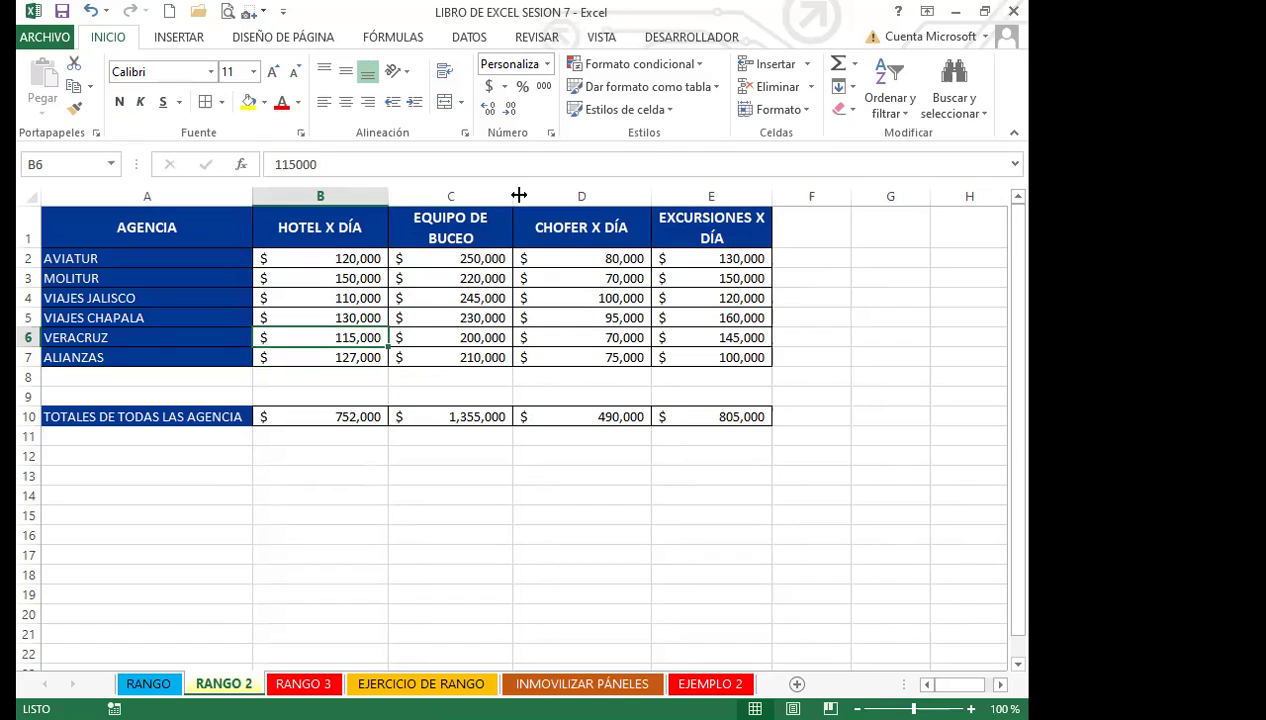
pyautogui.moveTo(334, 261); pyautogui.dragTo(370, 357)
pyautogui.click(361, 391)
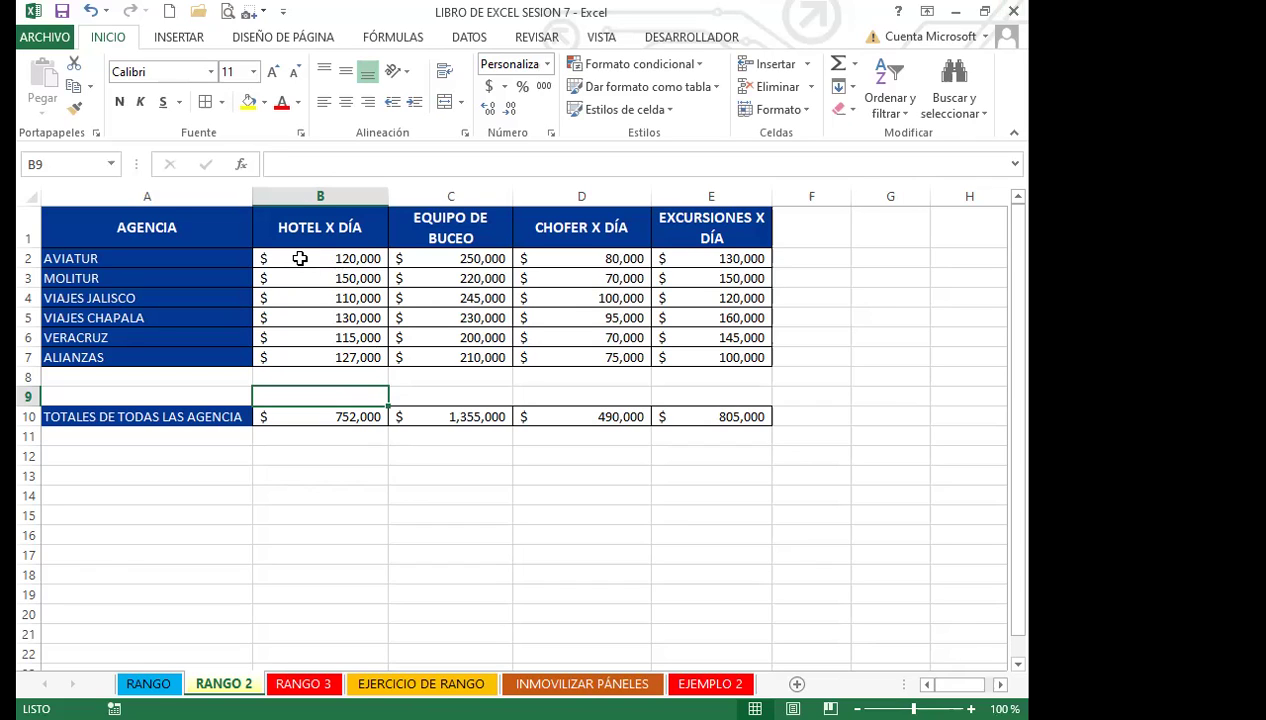
# Define the name HOTEL_X_DÍA with workbook (Libro) scope for the hotel amounts in B2:B7 on the RANGO 2 sheet
pyautogui.moveTo(299, 258); pyautogui.dragTo(296, 356)
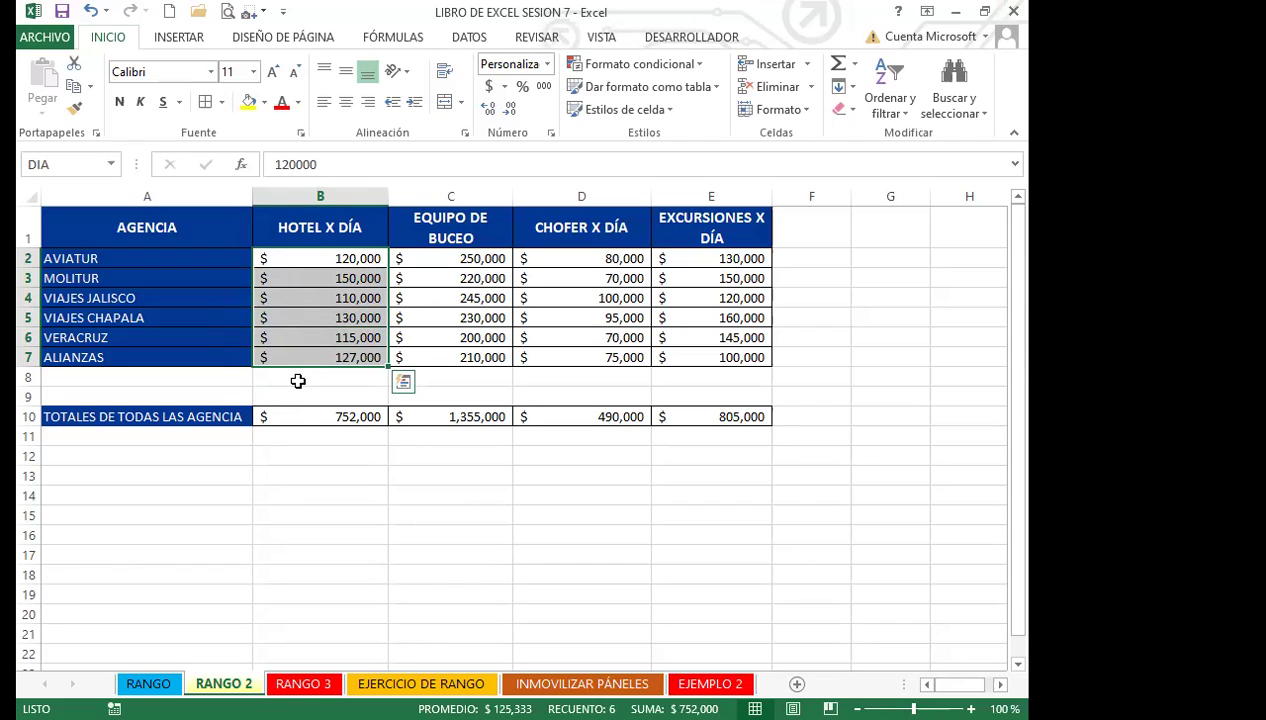
pyautogui.click(396, 40)
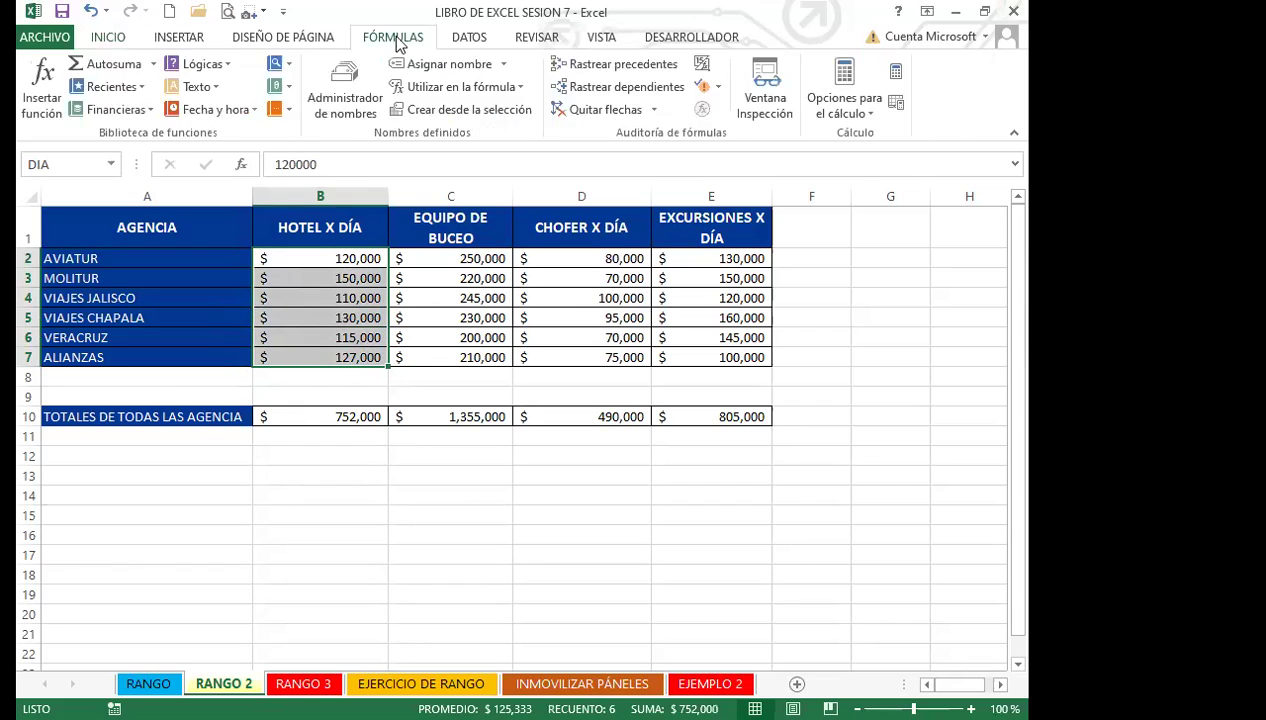
pyautogui.click(348, 80)
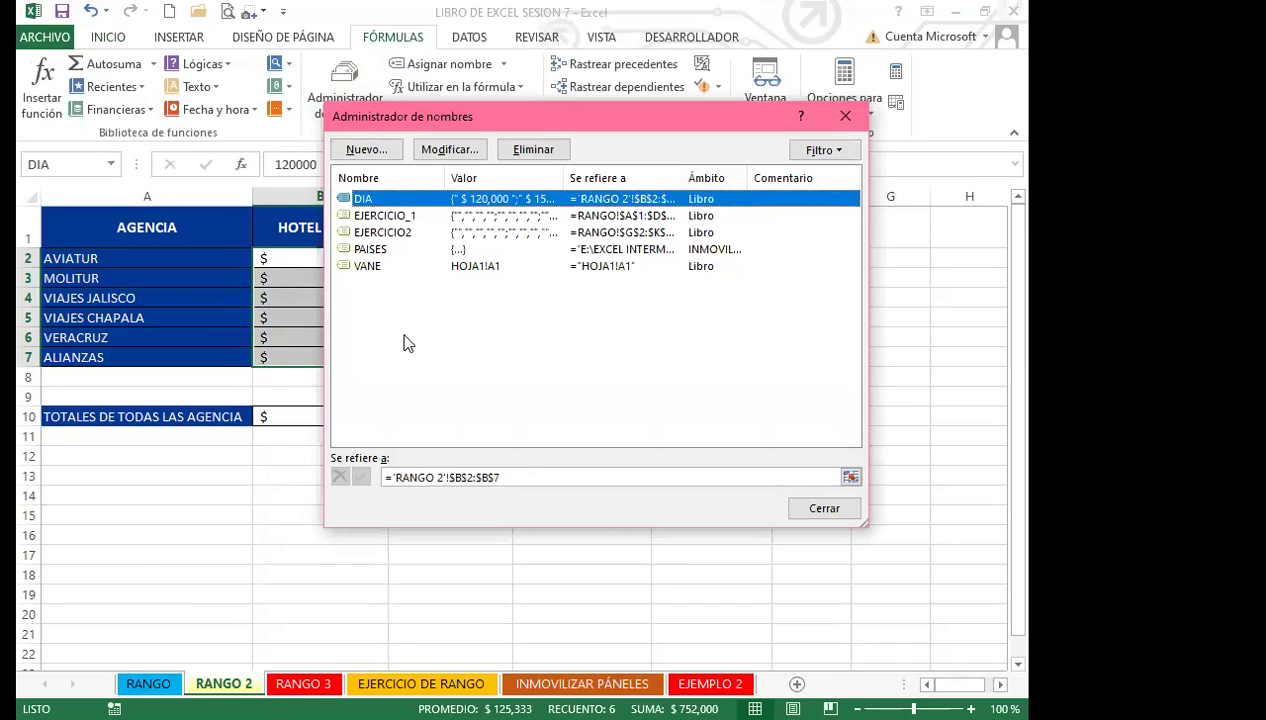
pyautogui.click(384, 292)
pyautogui.click(359, 151)
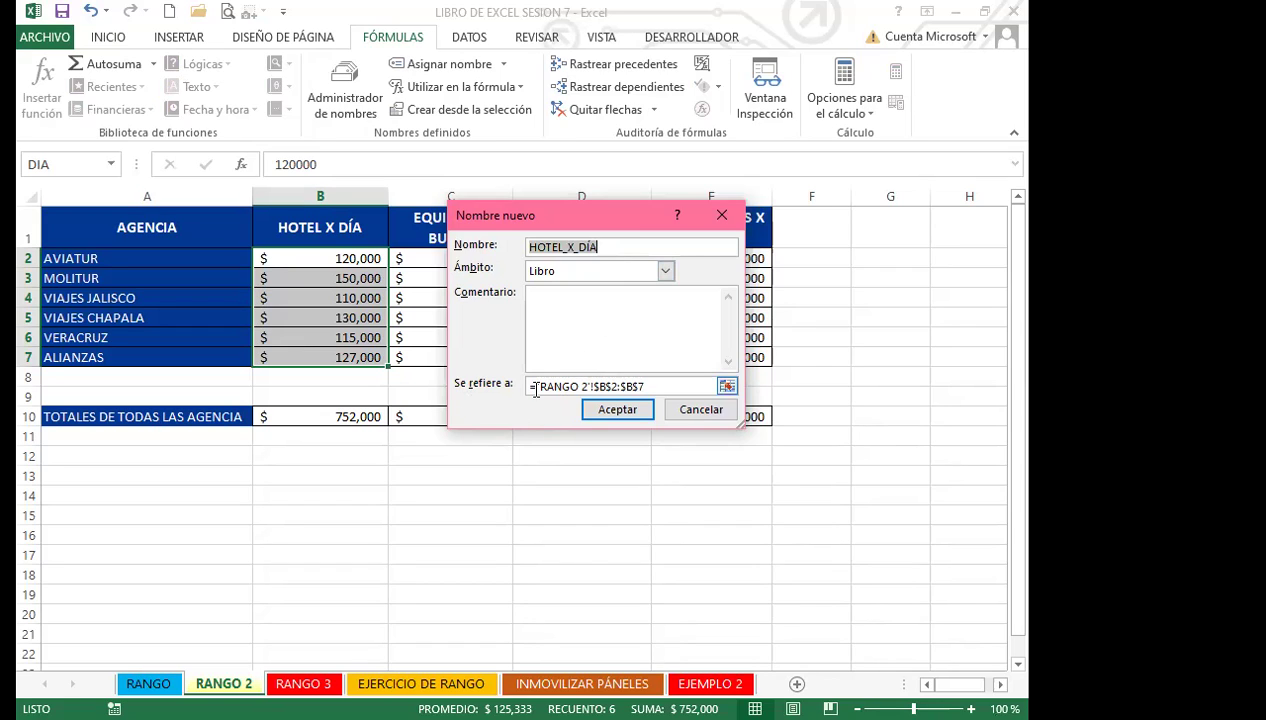
pyautogui.click(618, 415)
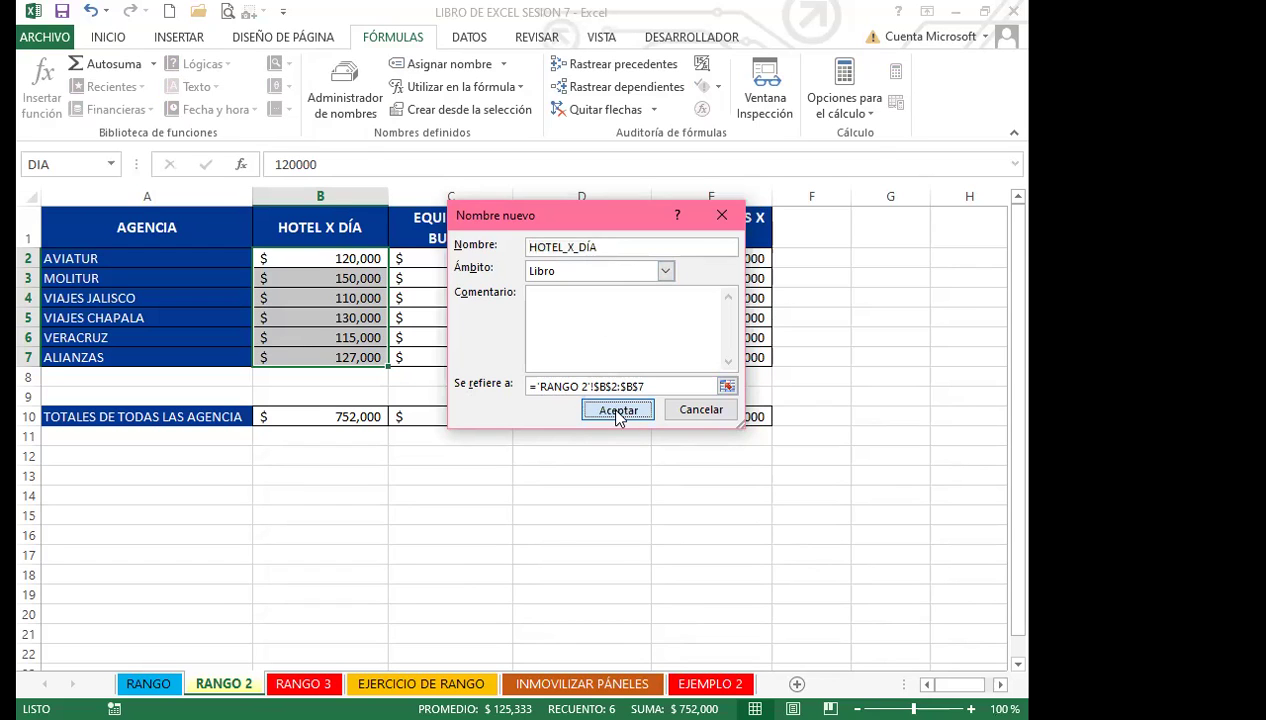
pyautogui.click(822, 511)
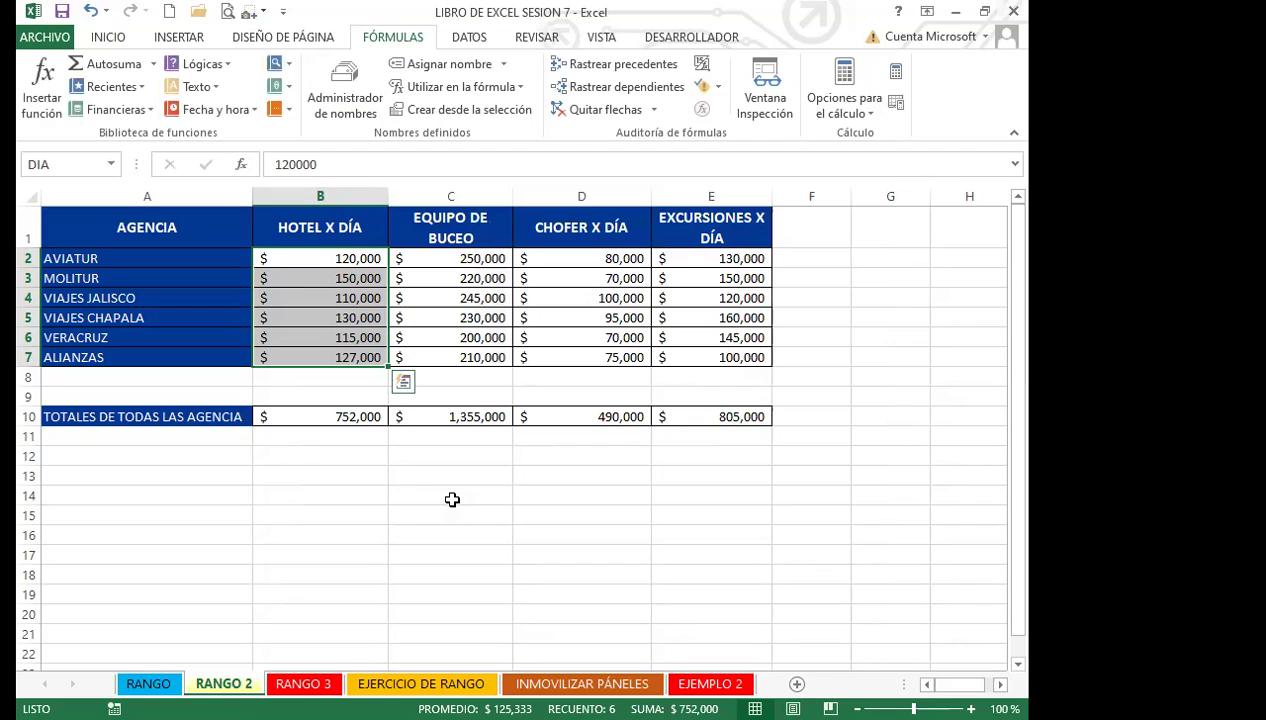
pyautogui.click(452, 499)
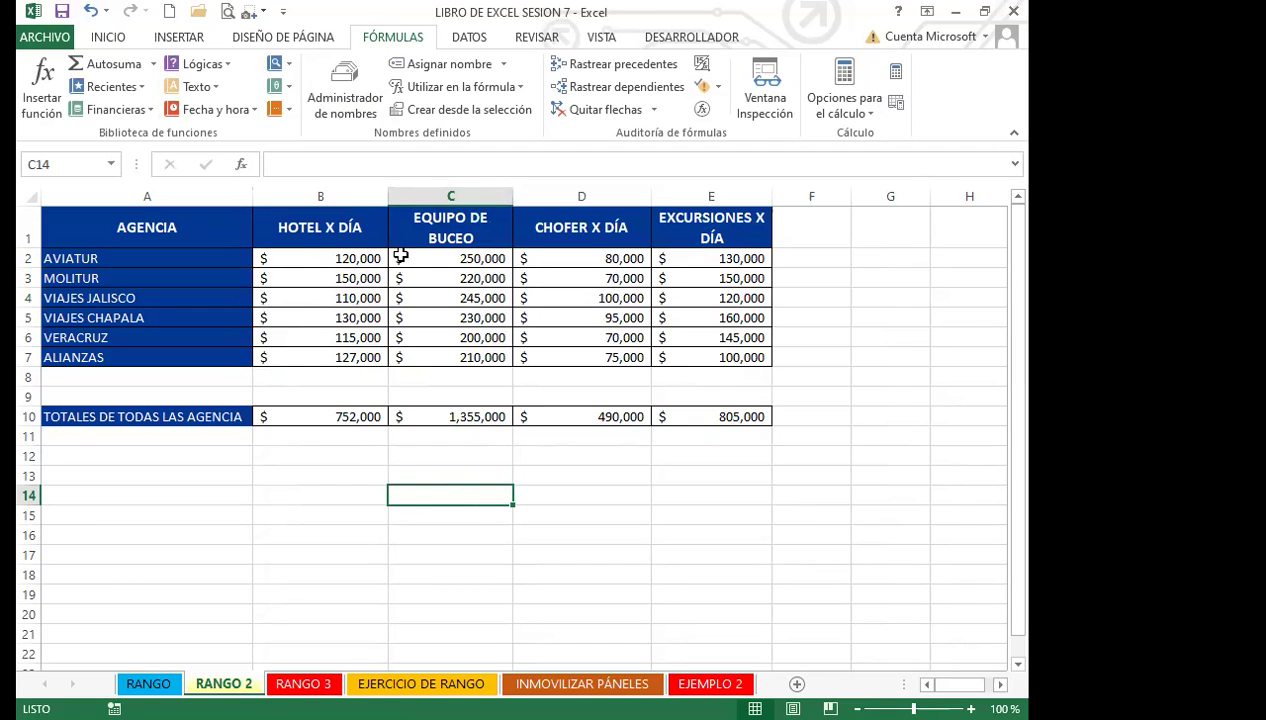
# Enter =SUMA(HOTEL_X_DÍA) in C3 on the RANGO 3 sheet and compare it with the hotel total in B10 on RANGO 2
pyautogui.click(303, 683)
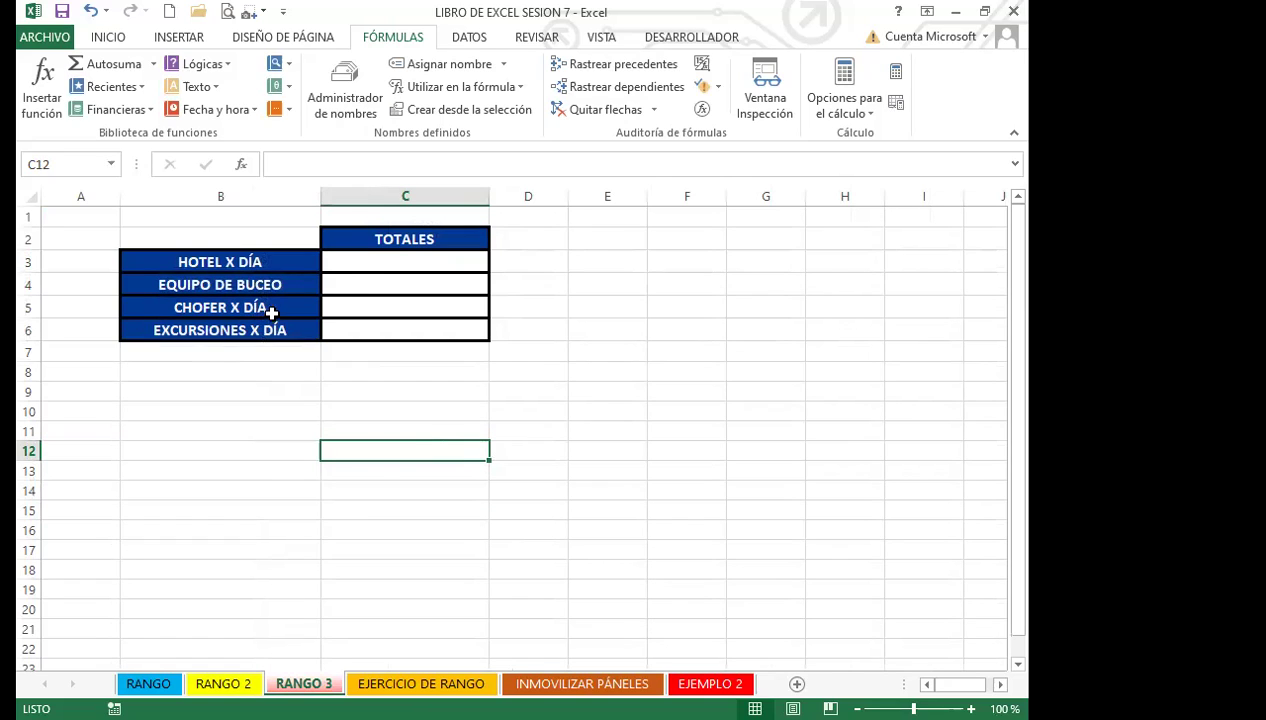
pyautogui.click(364, 262)
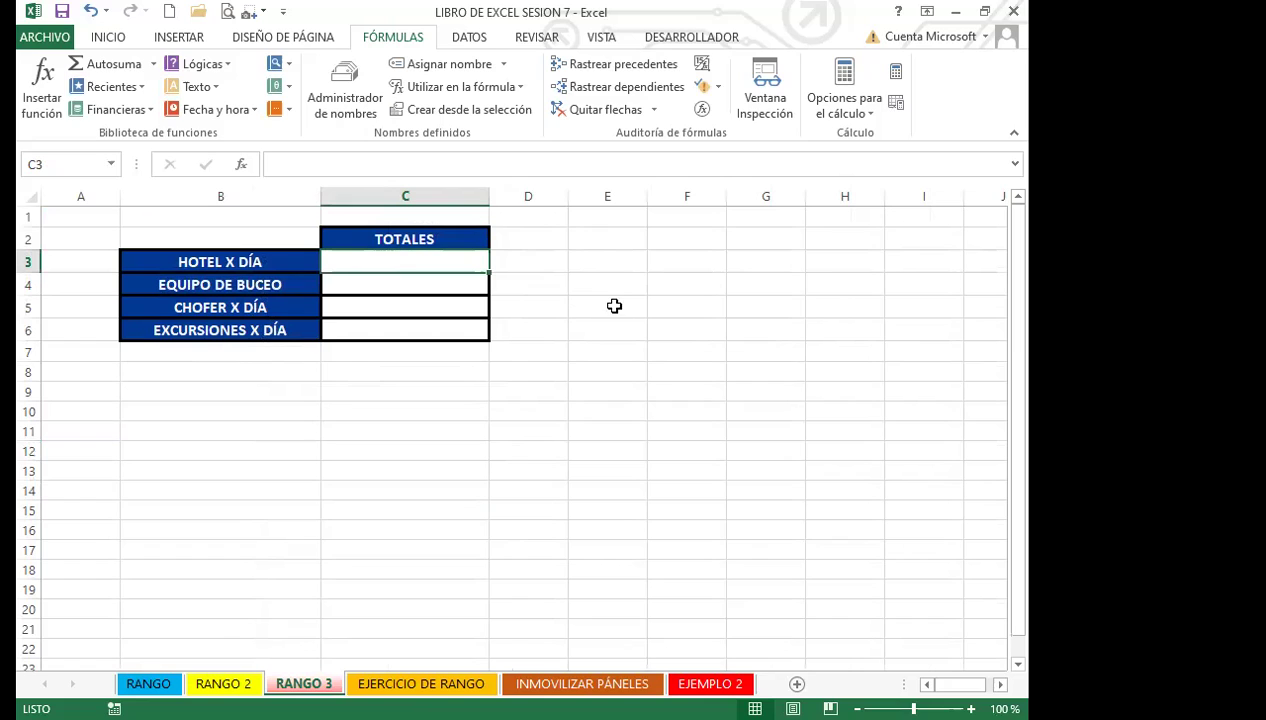
pyautogui.write('=')
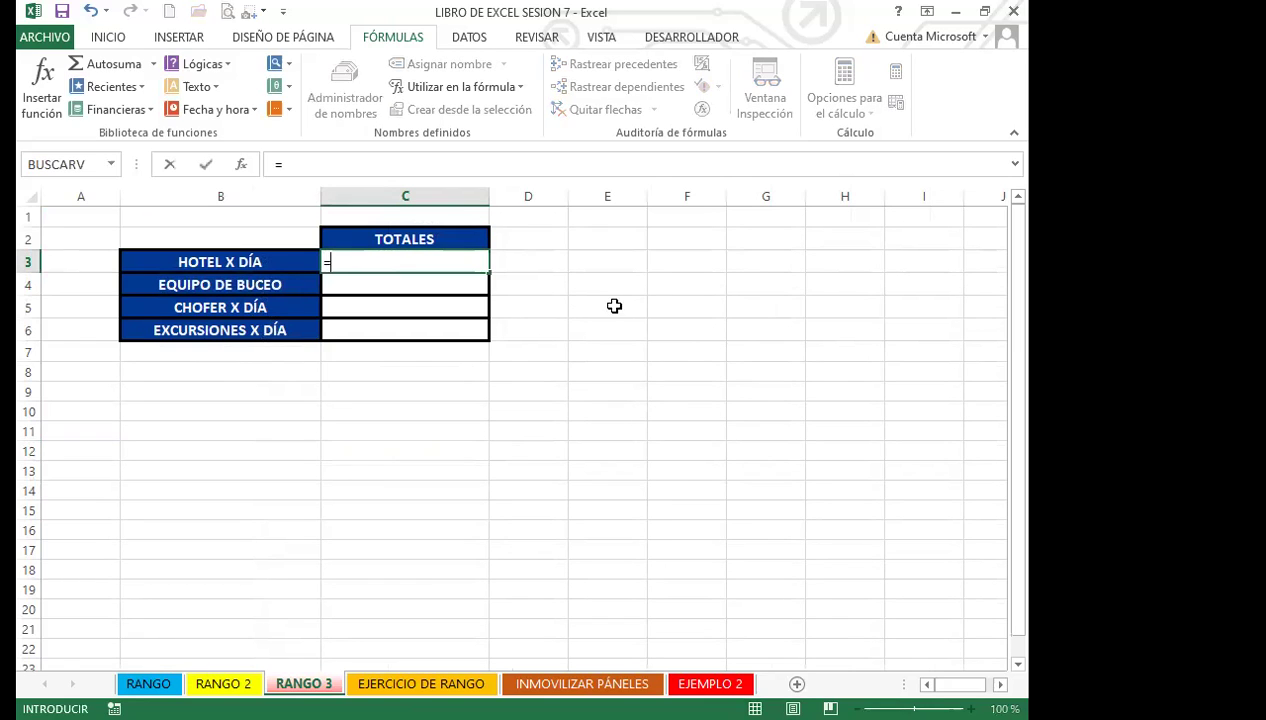
pyautogui.write('SUMA')
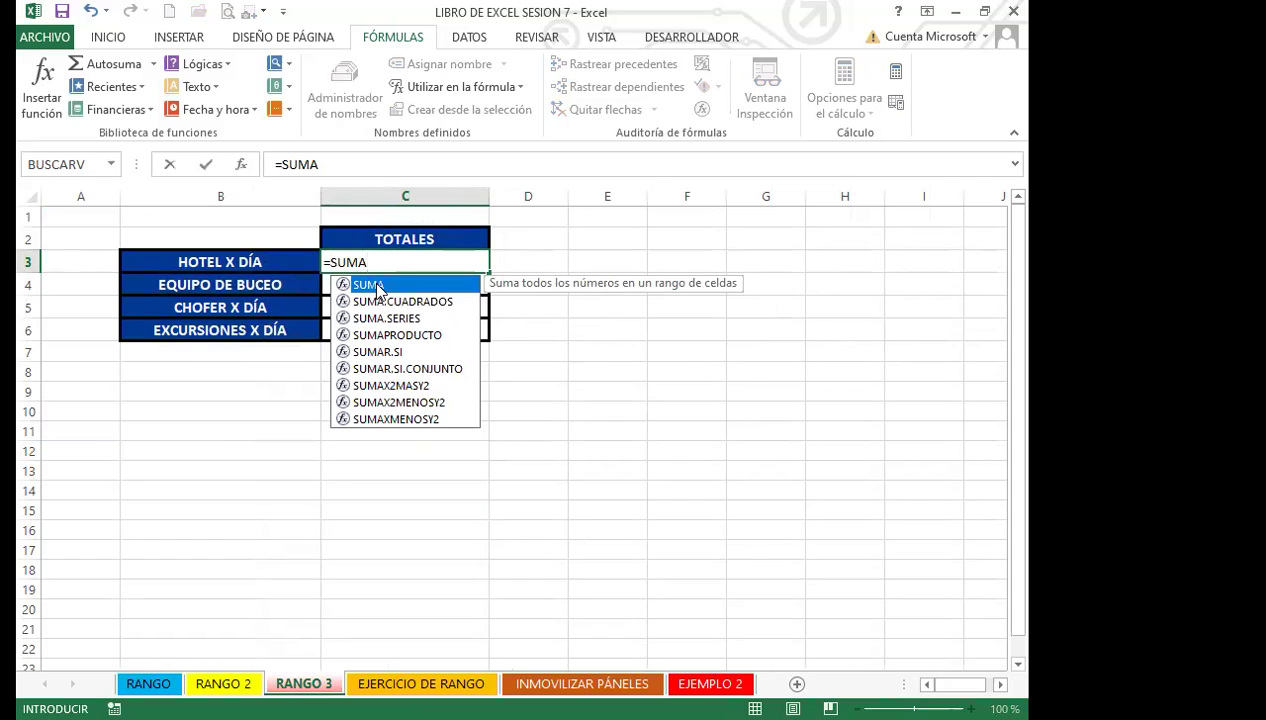
pyautogui.write('(')
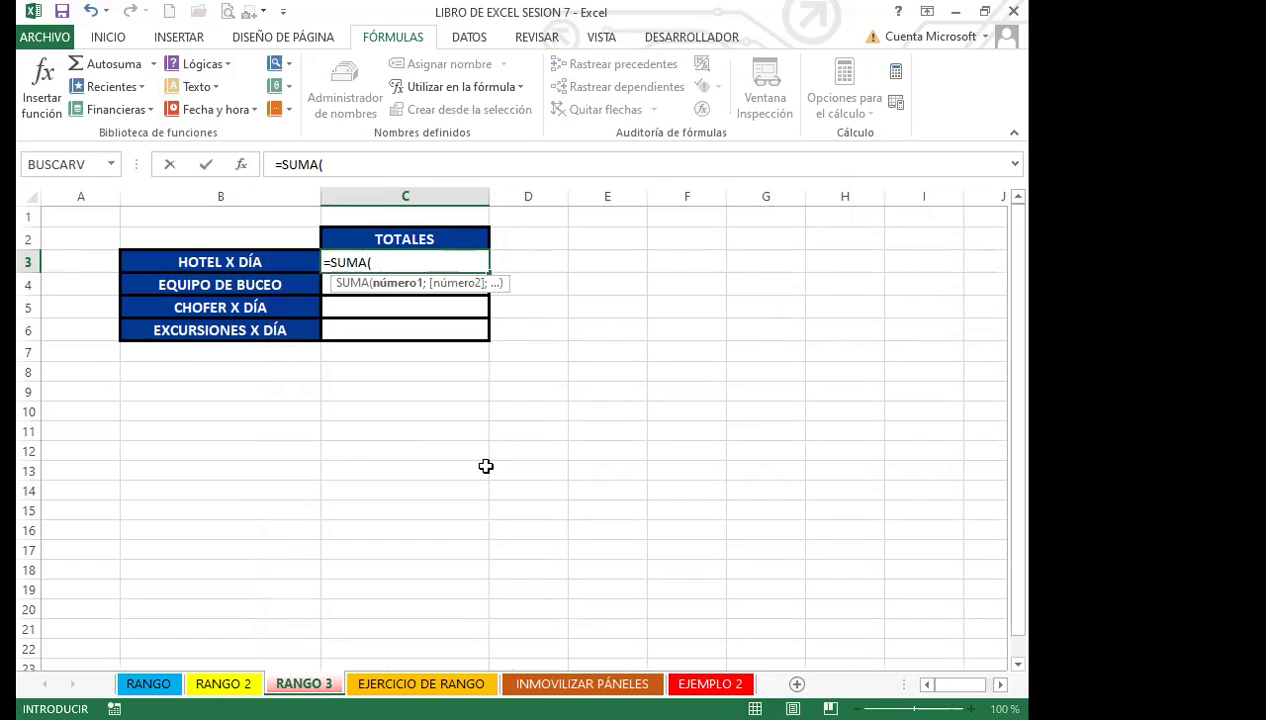
pyautogui.write('HOTE')
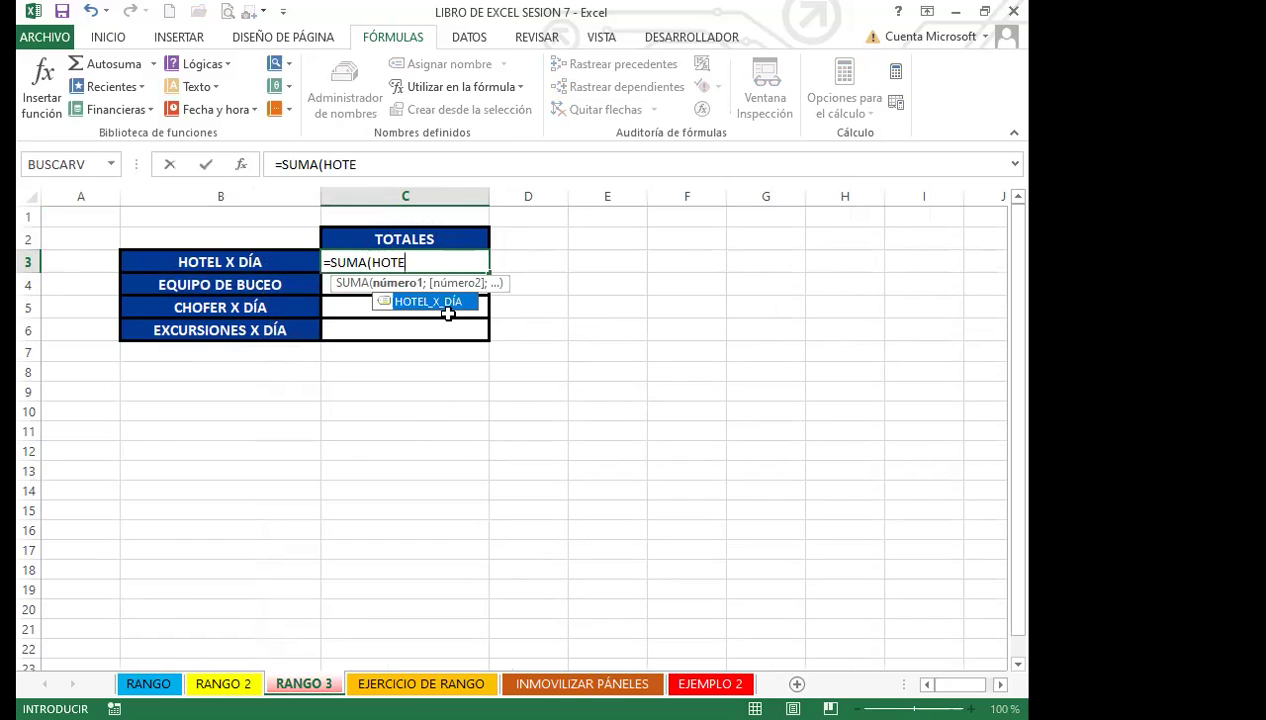
pyautogui.press('Tab')
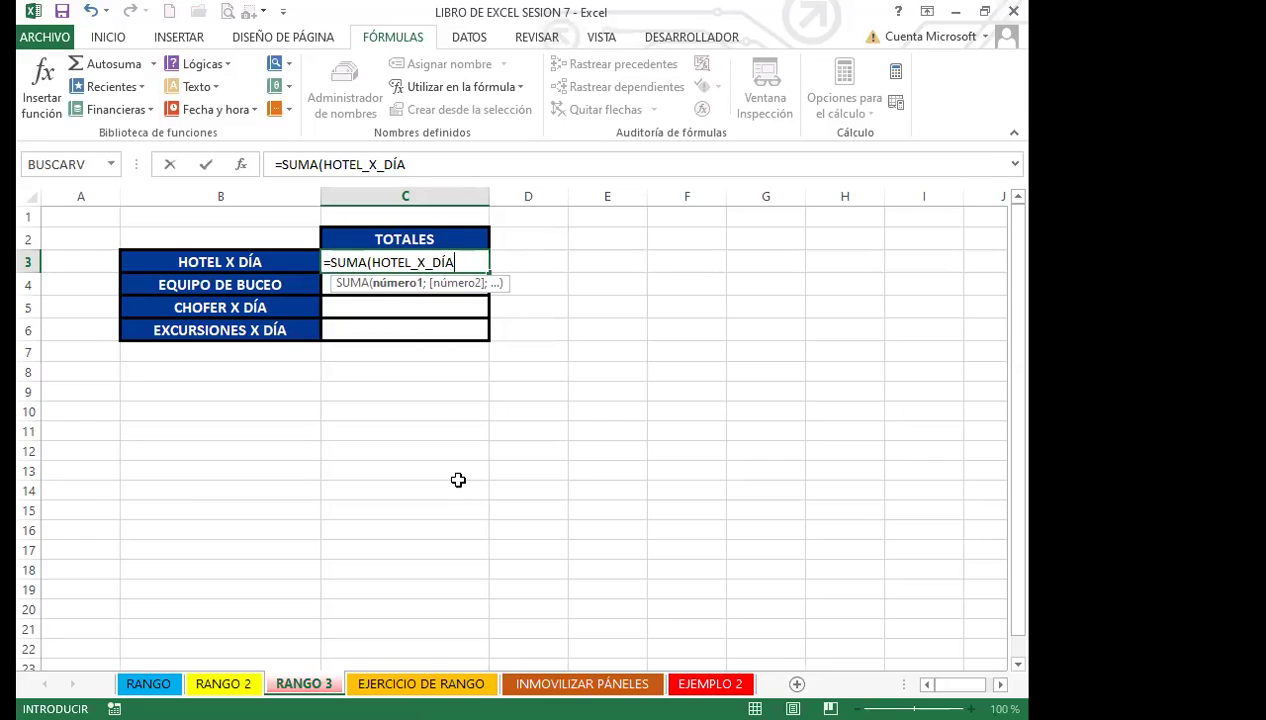
pyautogui.write(')')
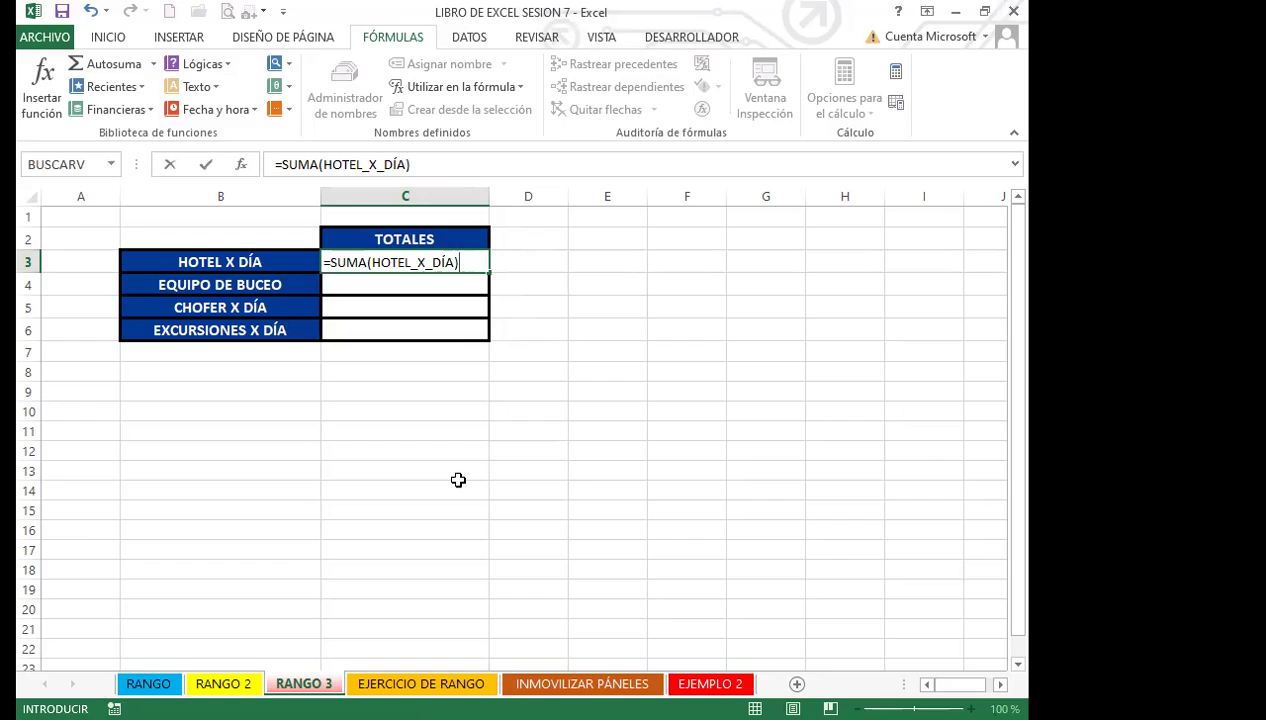
pyautogui.press('Return')
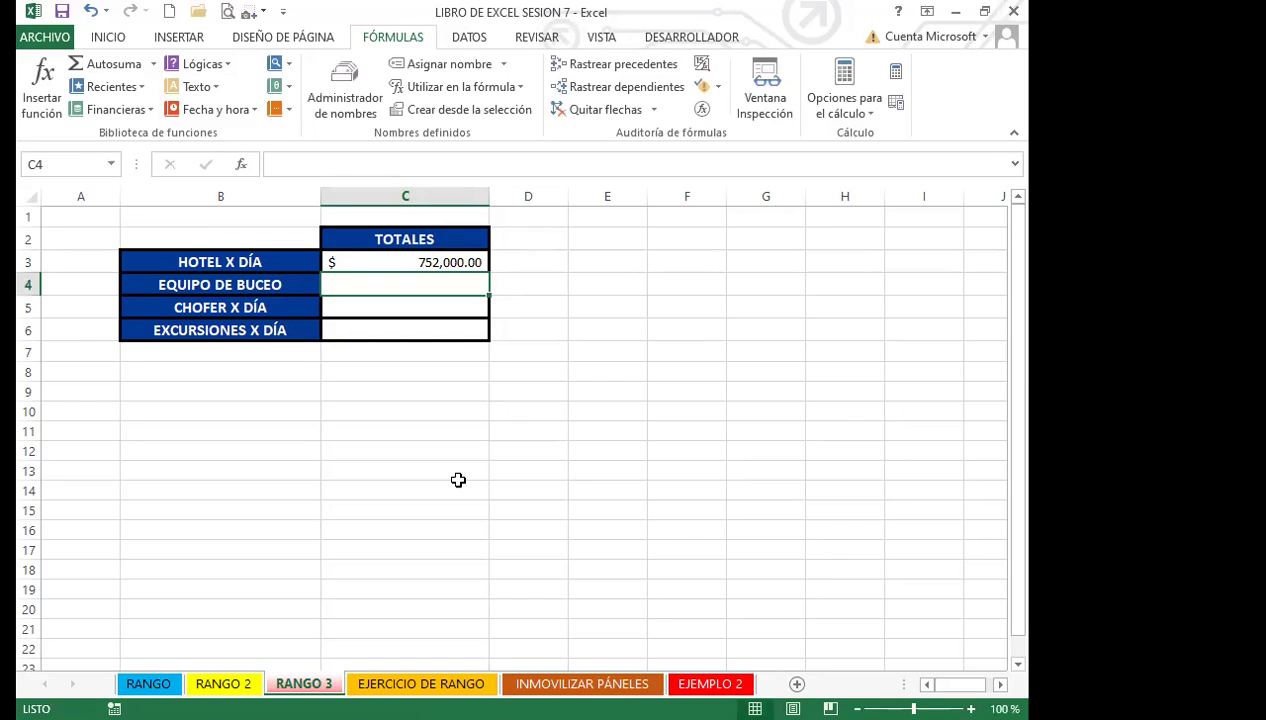
pyautogui.click(228, 684)
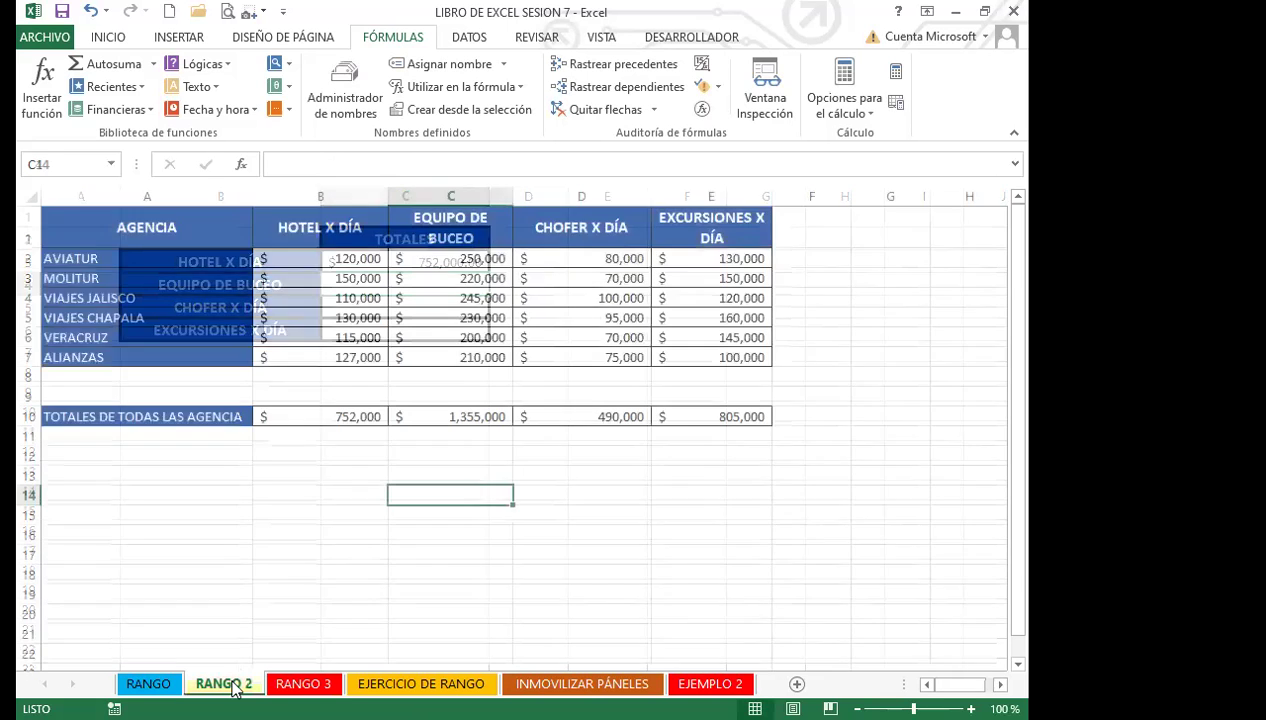
pyautogui.click(314, 418)
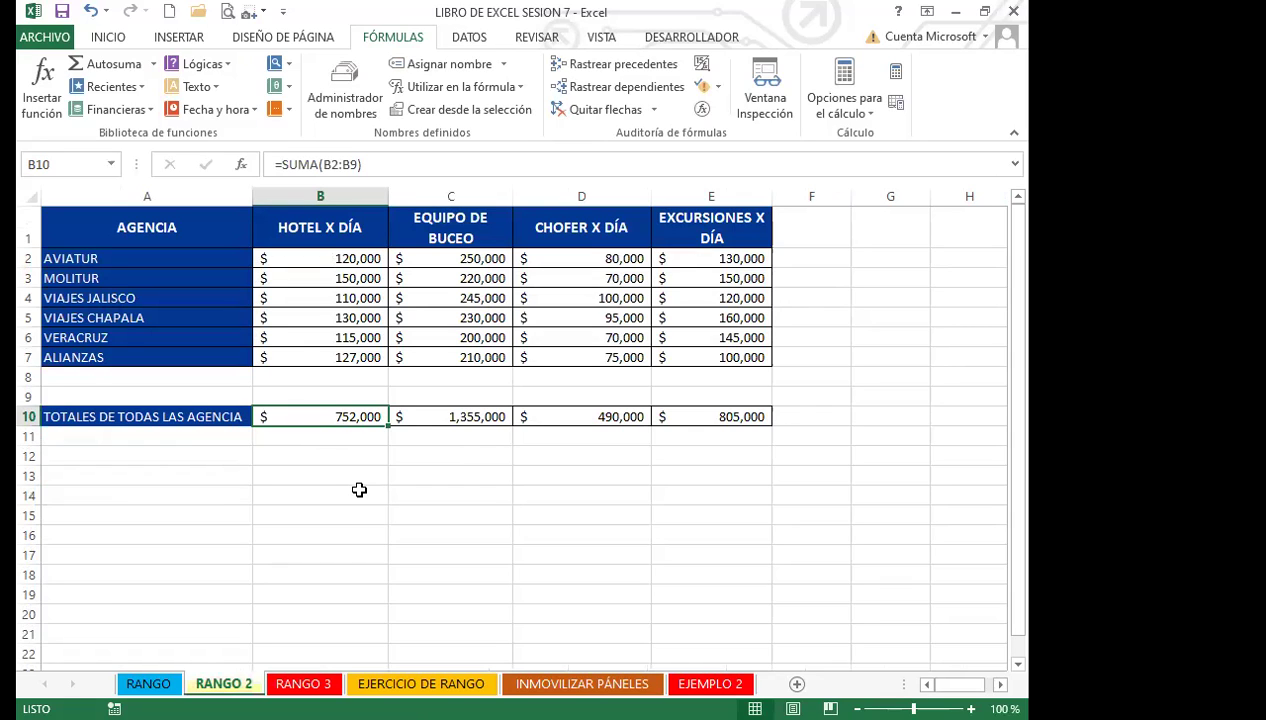
# Go to the named range EJERCICIO_1 on the RANGO sheet, then manually reselect cells A1:D10 to check the name
pyautogui.click(150, 684)
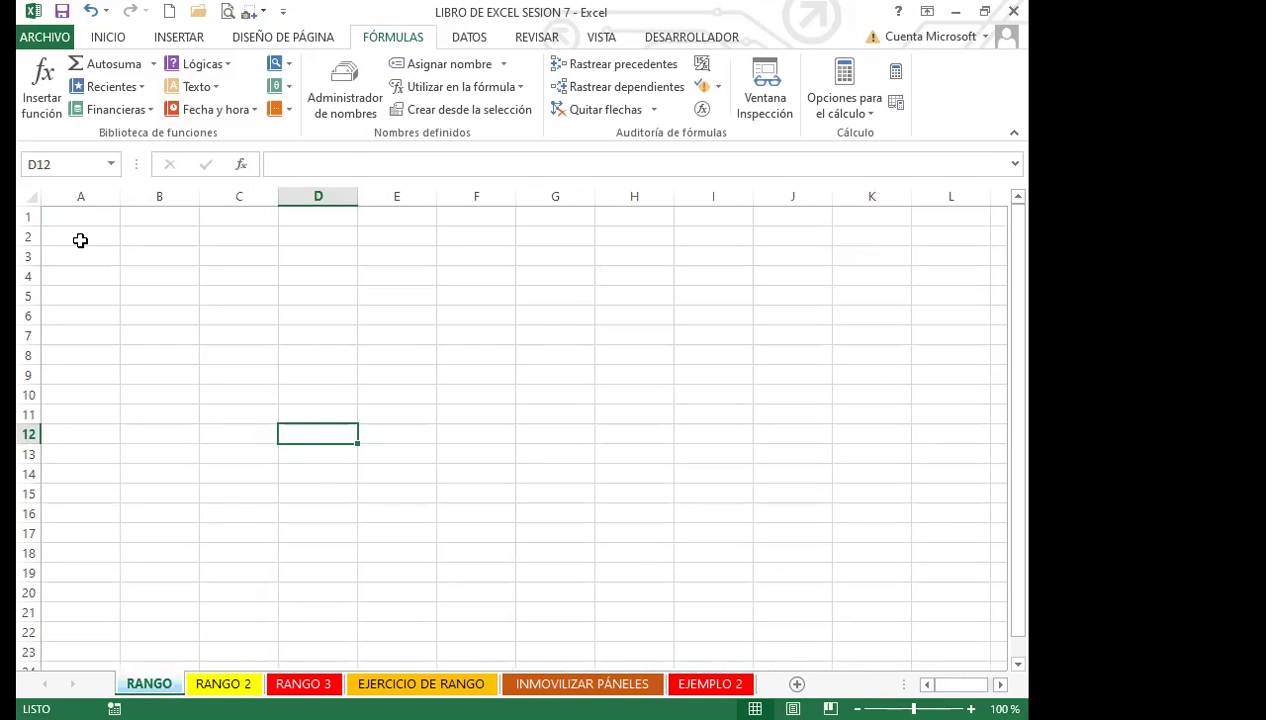
pyautogui.click(78, 217)
pyautogui.click(112, 164)
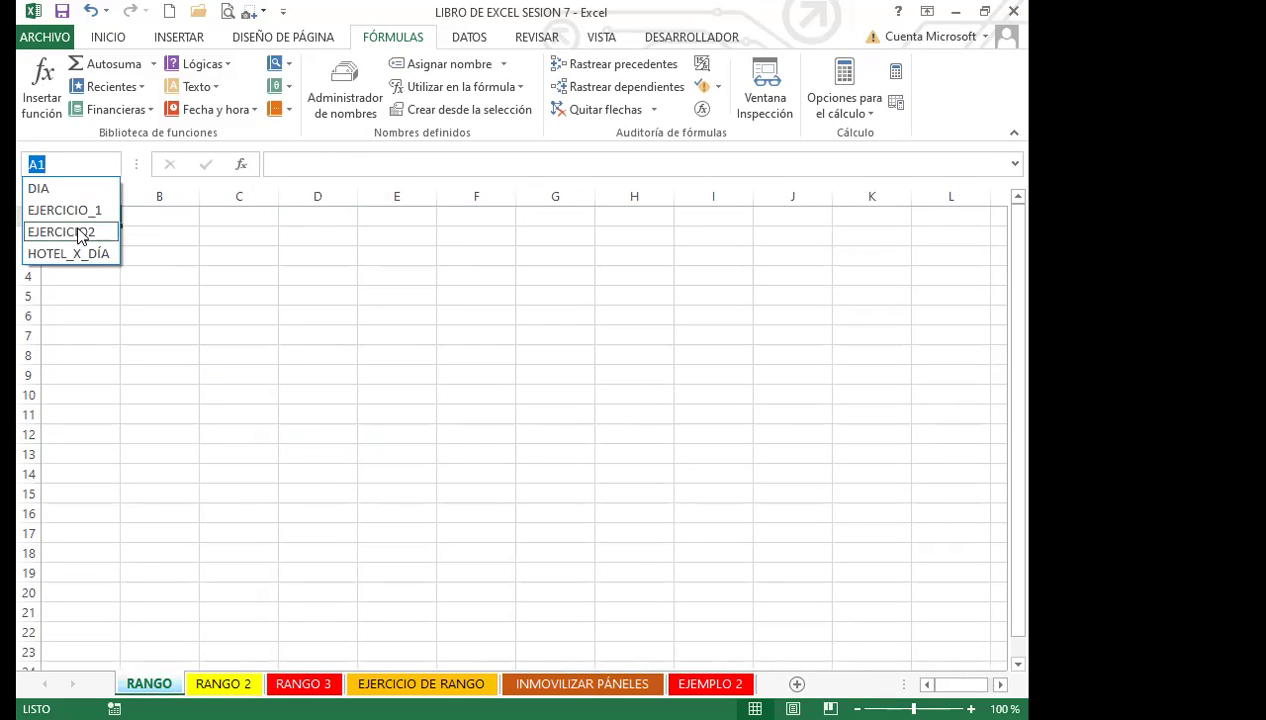
pyautogui.click(78, 211)
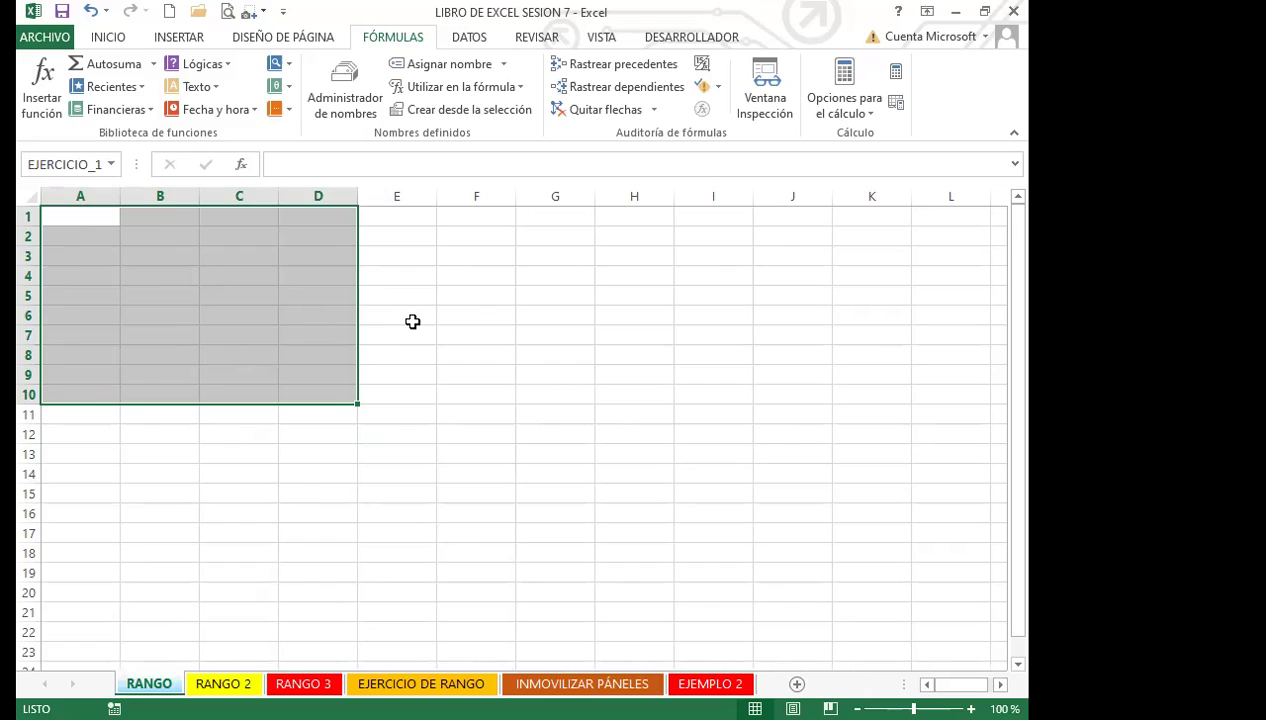
pyautogui.click(172, 272)
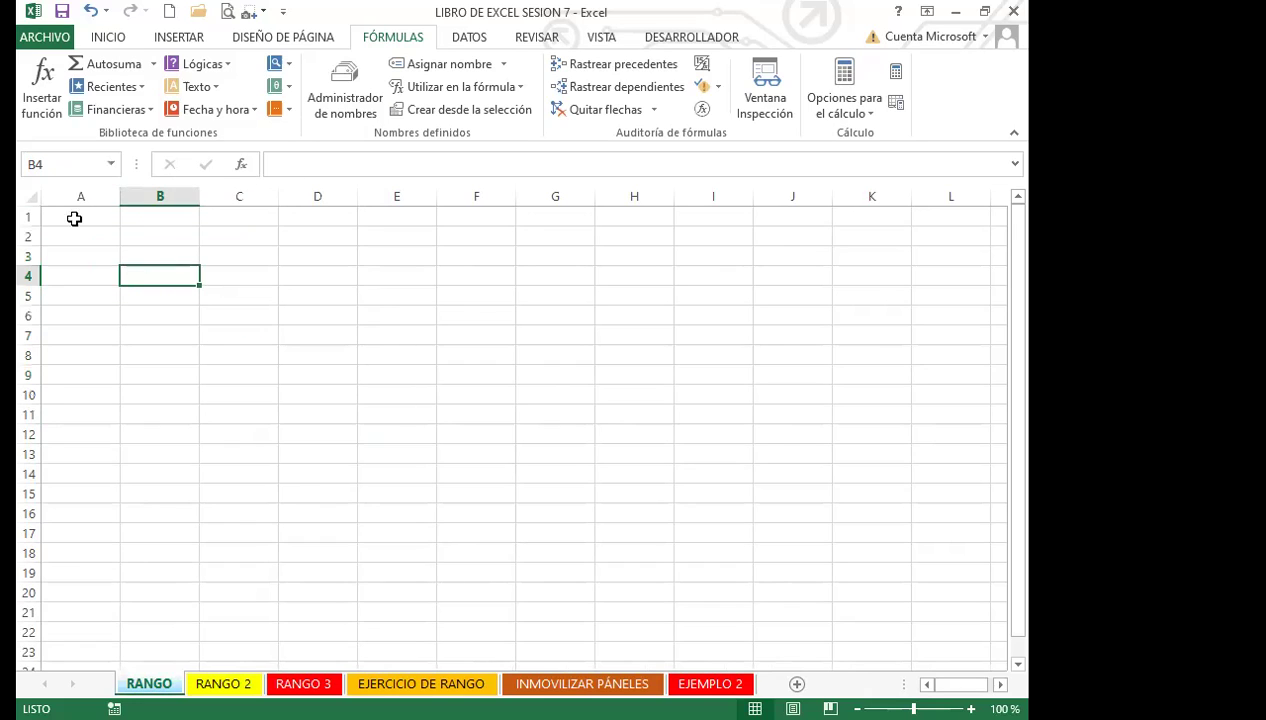
pyautogui.moveTo(62, 211); pyautogui.dragTo(308, 395)
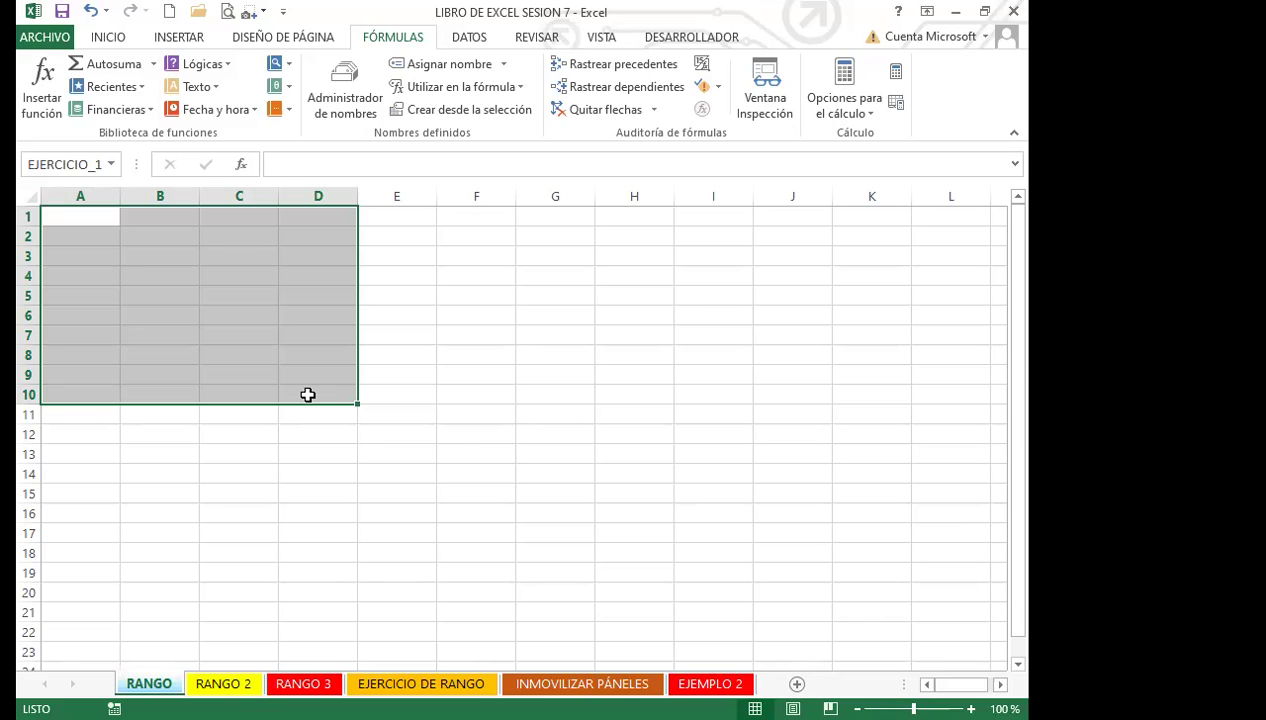
# Select the hotel amounts in B2:B7 on the RANGO 2 sheet and review the workbook's defined names
pyautogui.click(223, 683)
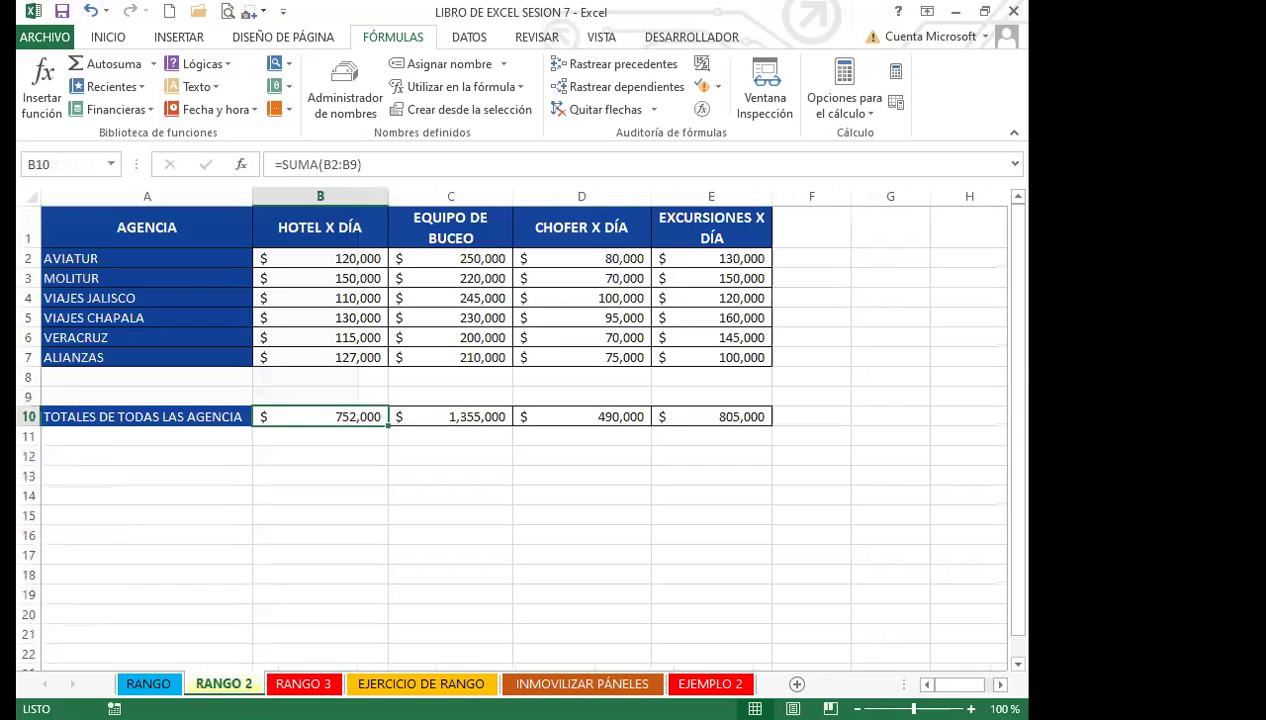
pyautogui.moveTo(312, 258); pyautogui.dragTo(303, 350)
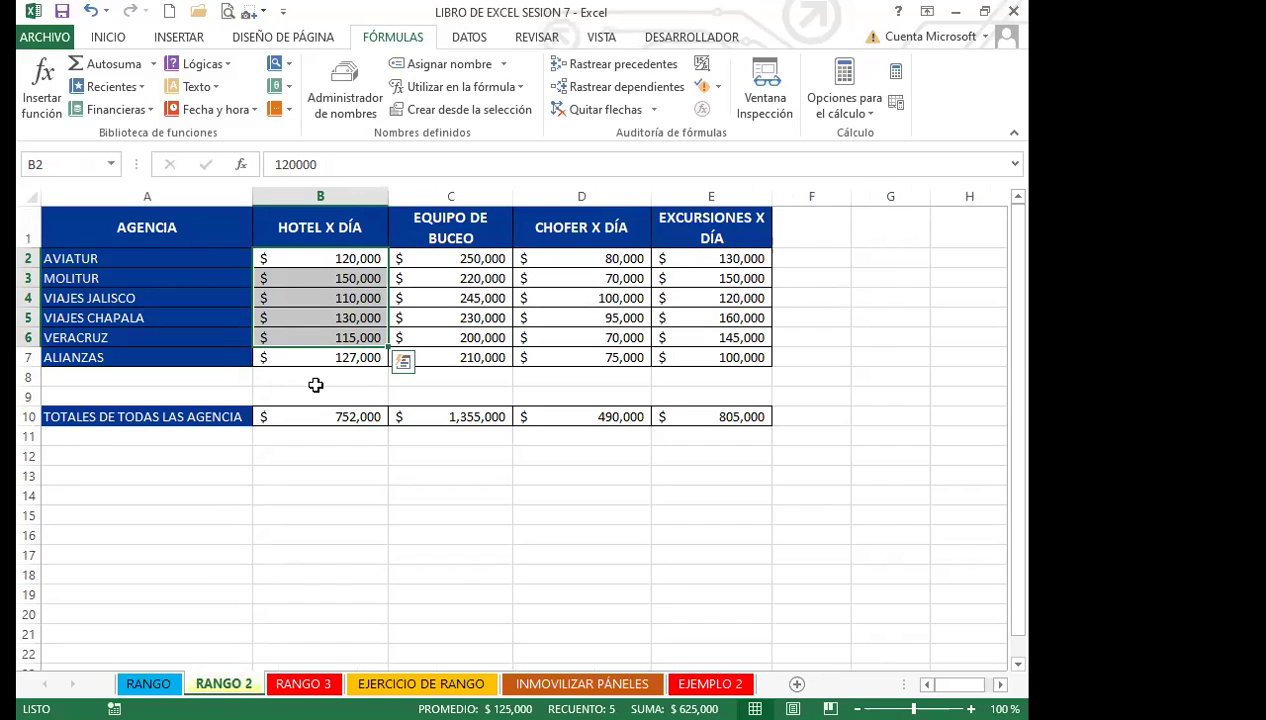
pyautogui.moveTo(322, 256); pyautogui.dragTo(314, 355)
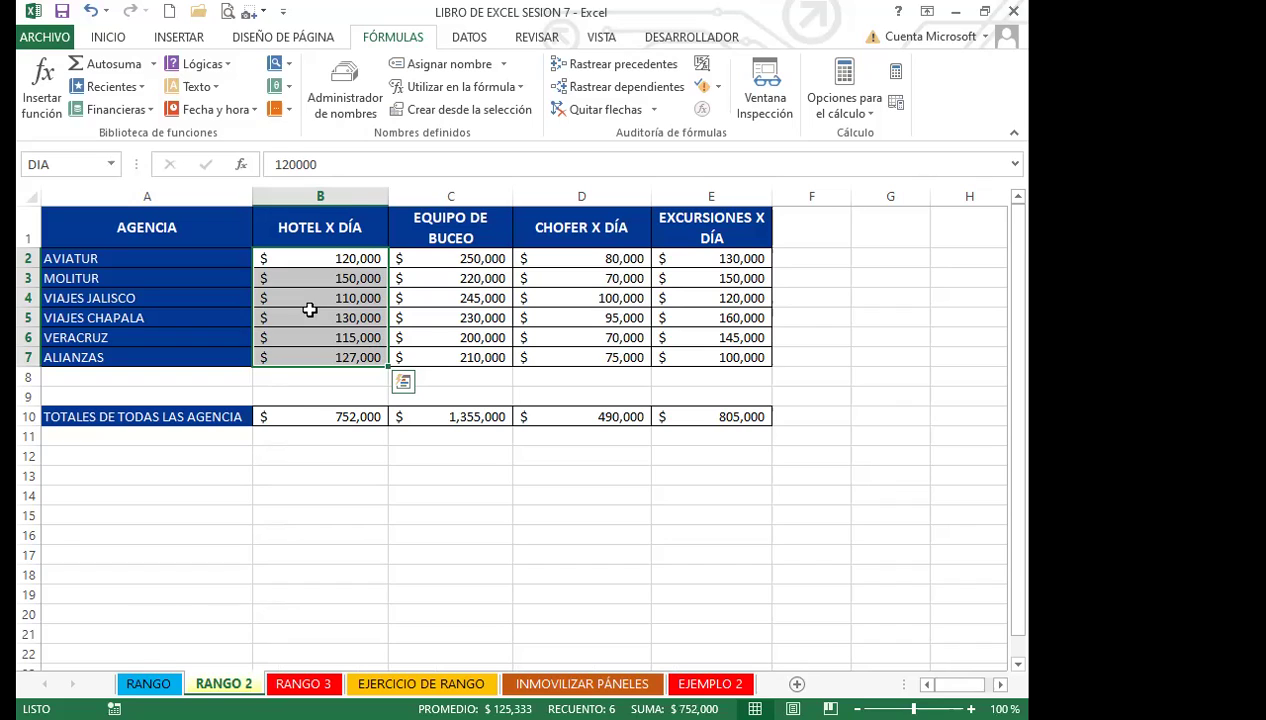
pyautogui.click(345, 80)
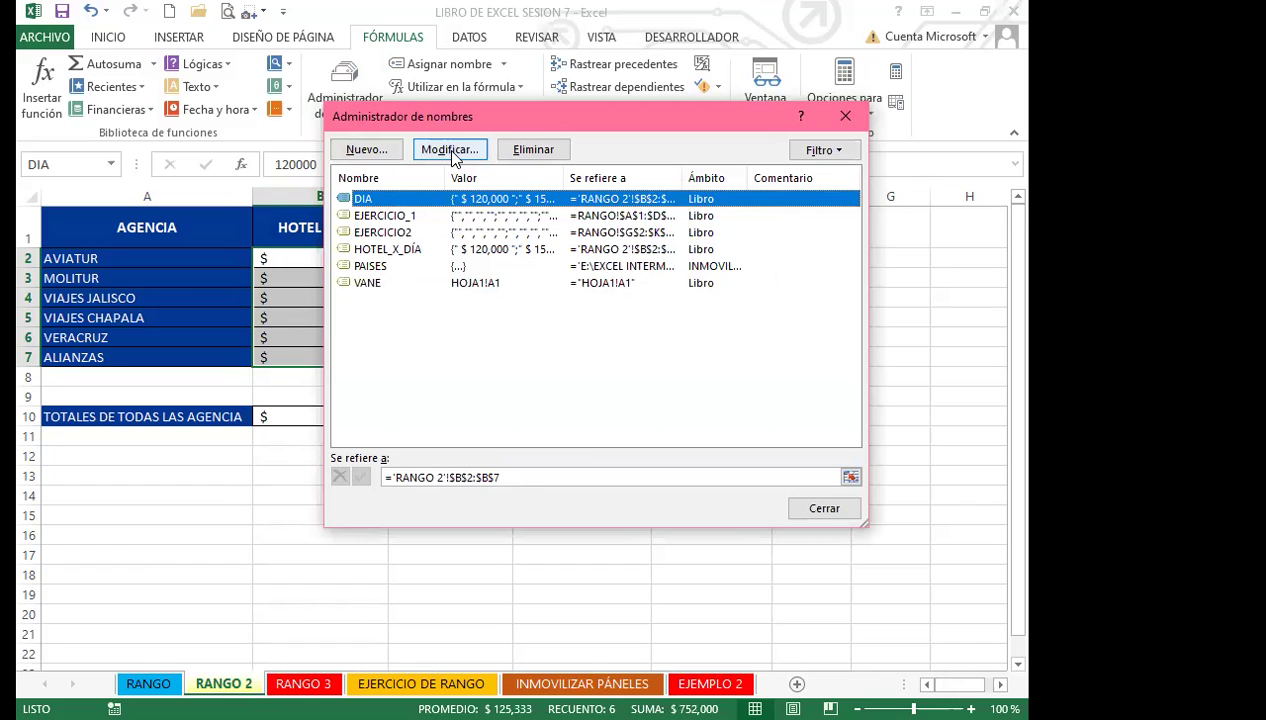
pyautogui.click(810, 512)
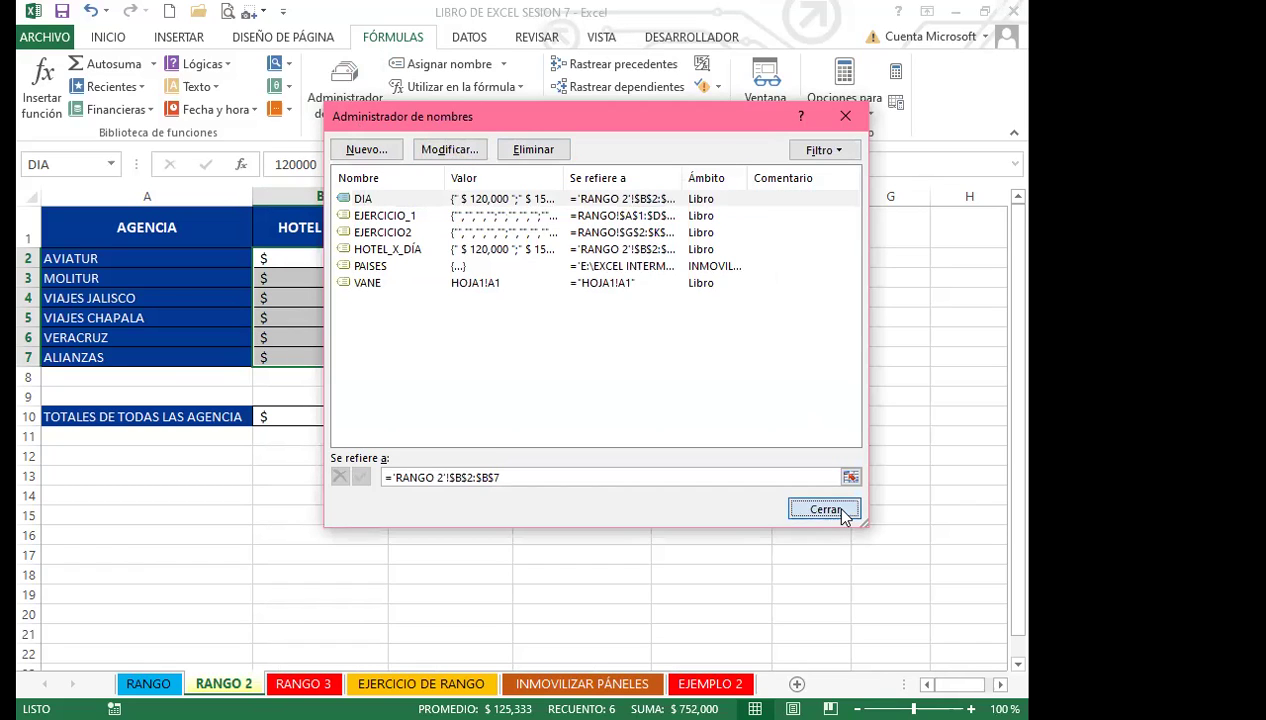
# Redefine the name EJERCICIO_1 to refer to cells A1:D18 on the RANGO sheet
pyautogui.click(148, 683)
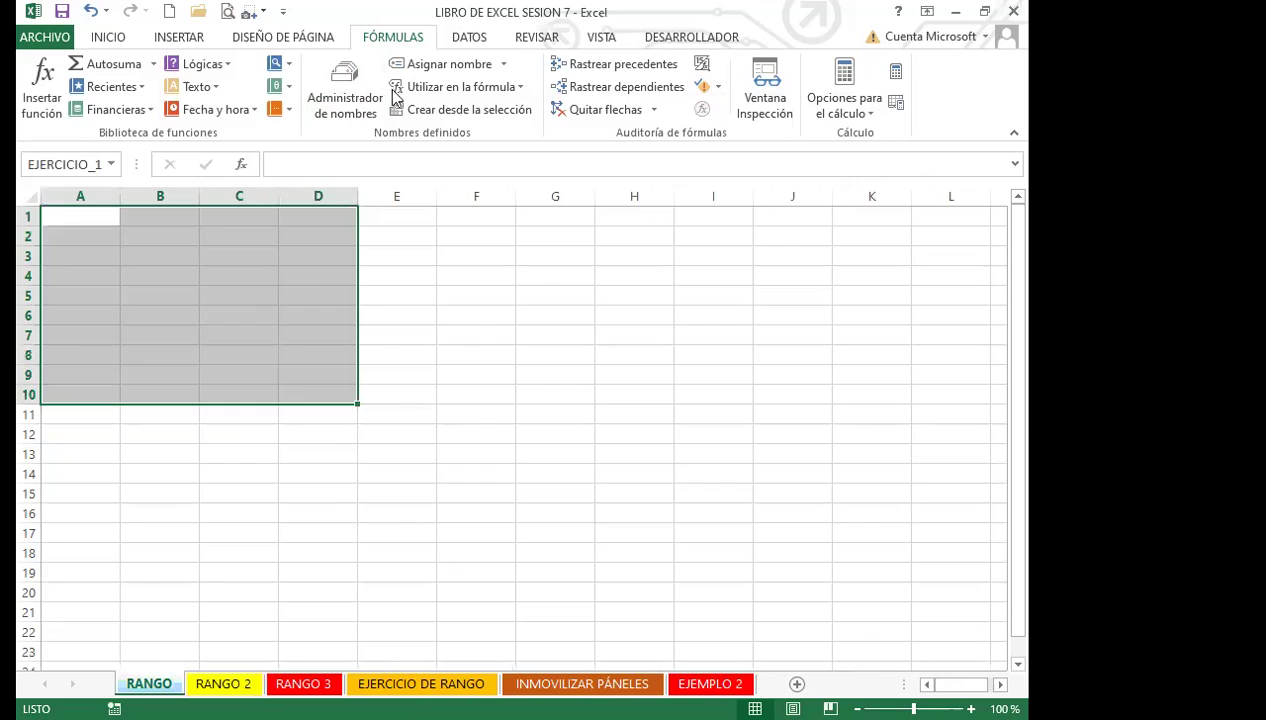
pyautogui.click(340, 80)
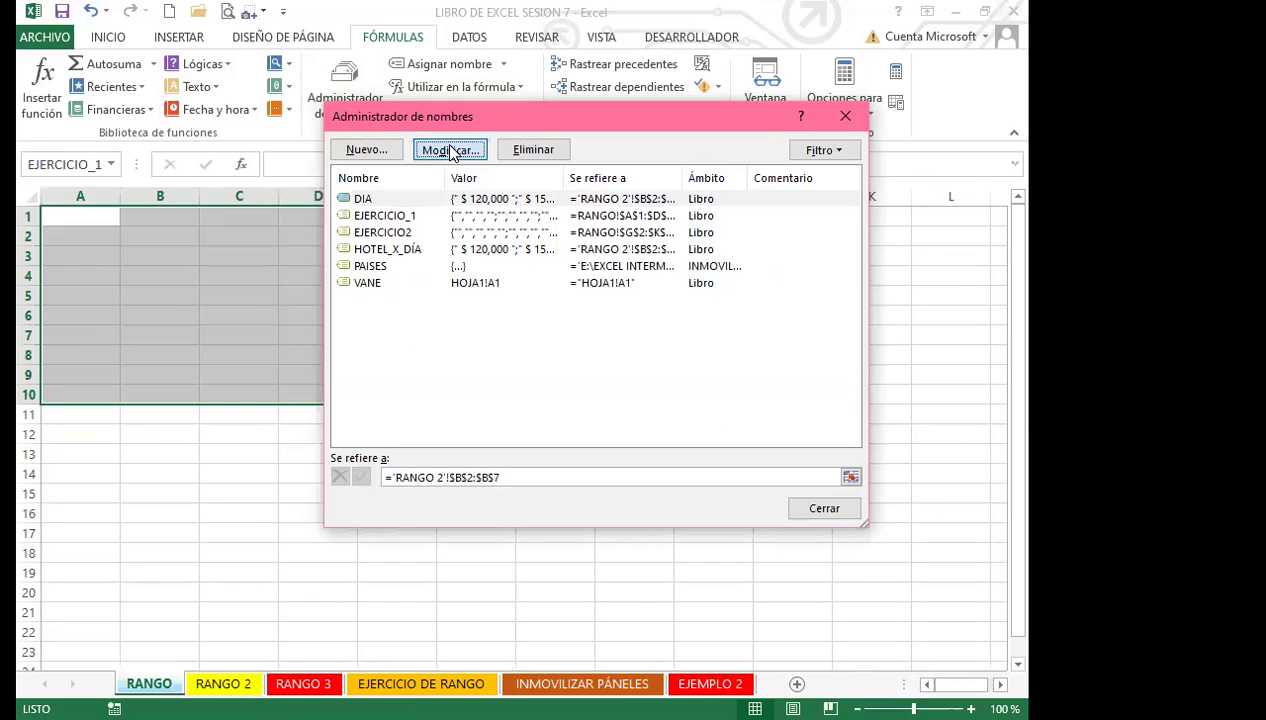
pyautogui.press('Return')
pyautogui.click(698, 410)
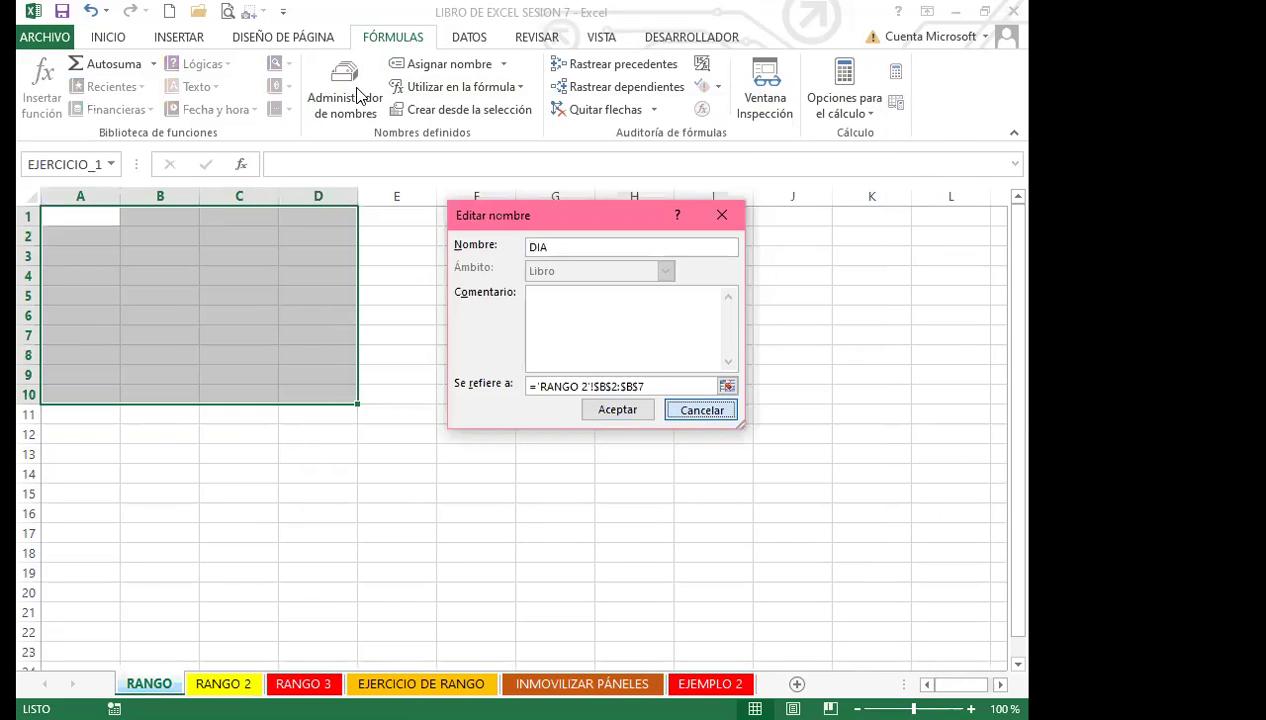
pyautogui.click(395, 216)
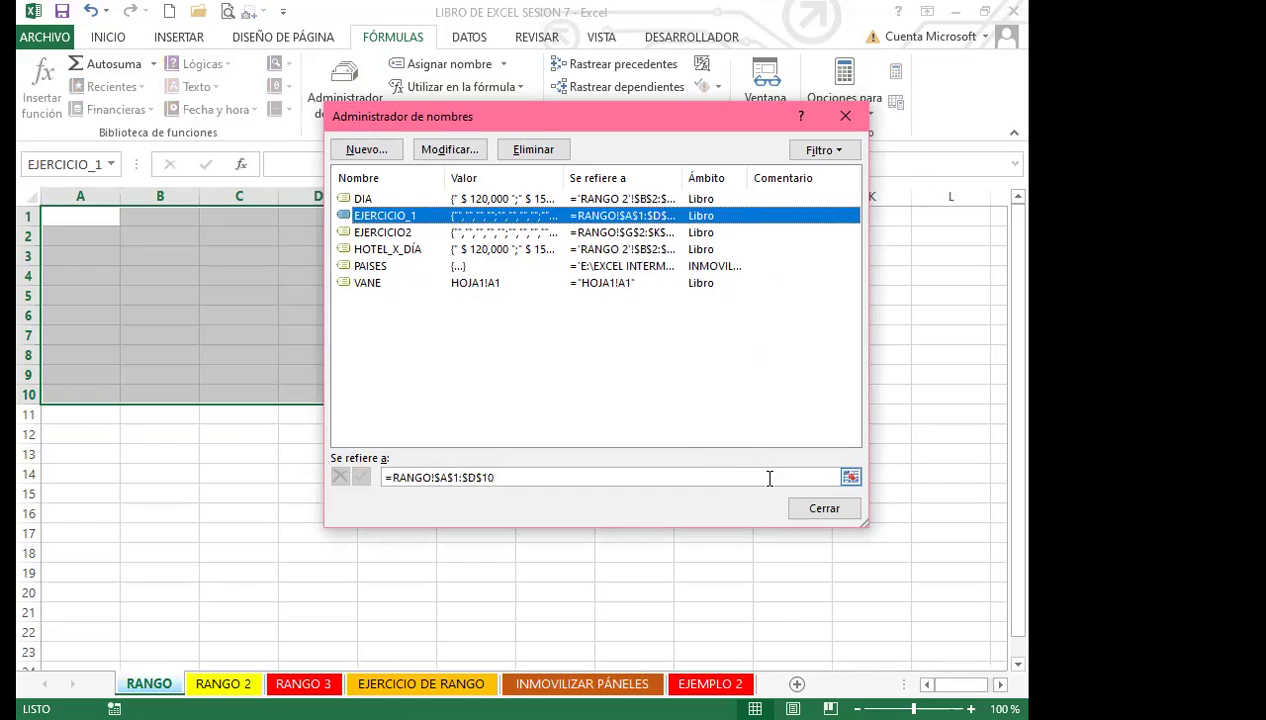
pyautogui.click(452, 149)
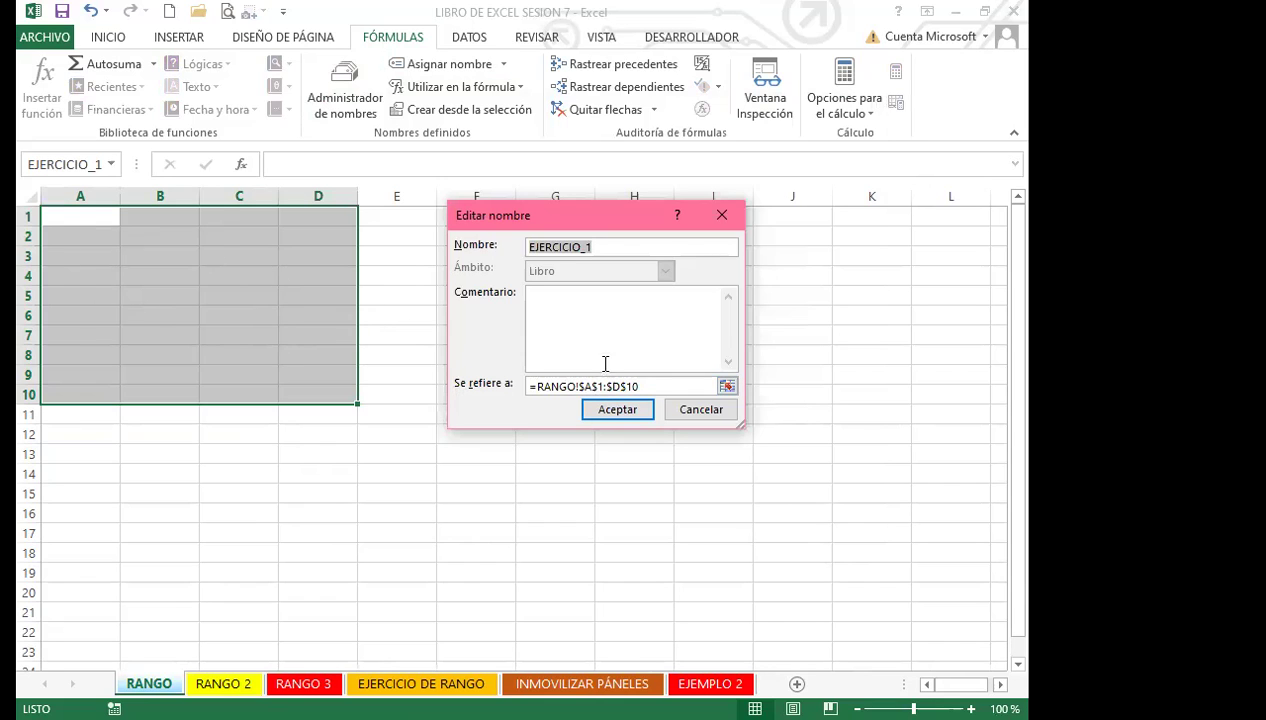
pyautogui.click(657, 386)
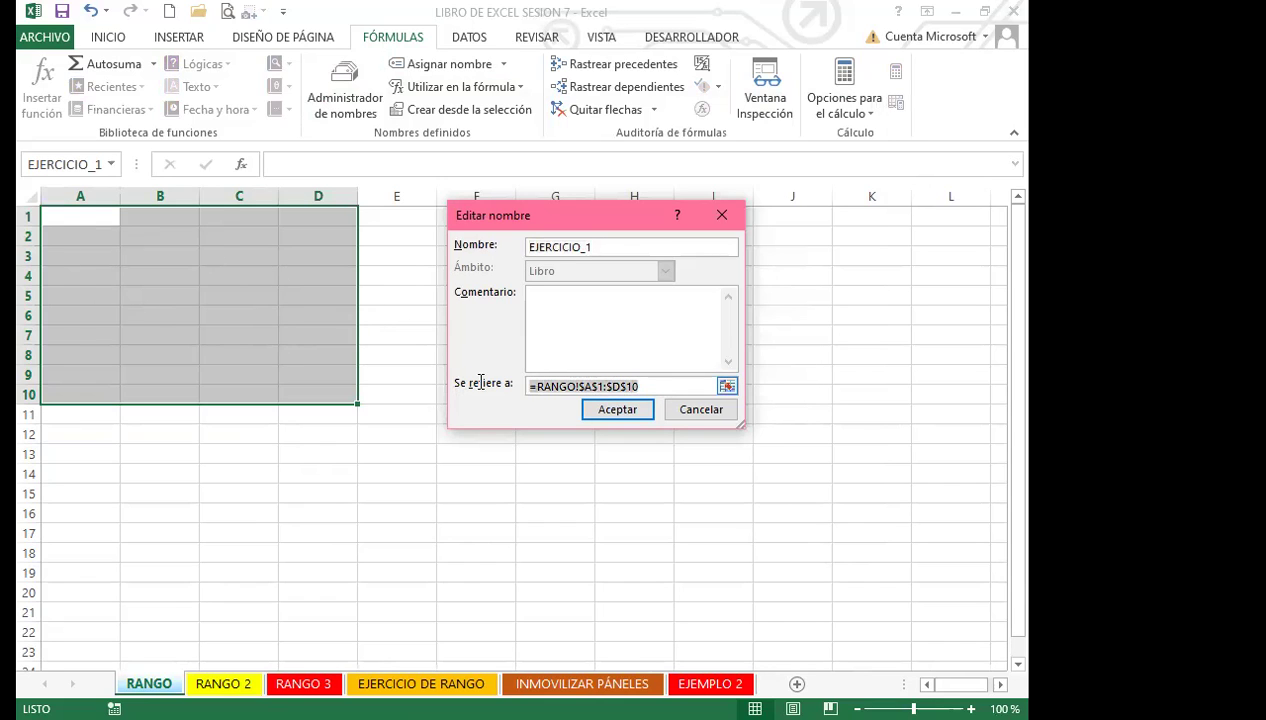
pyautogui.click(75, 216)
pyautogui.moveTo(306, 545); pyautogui.dragTo(306, 545)
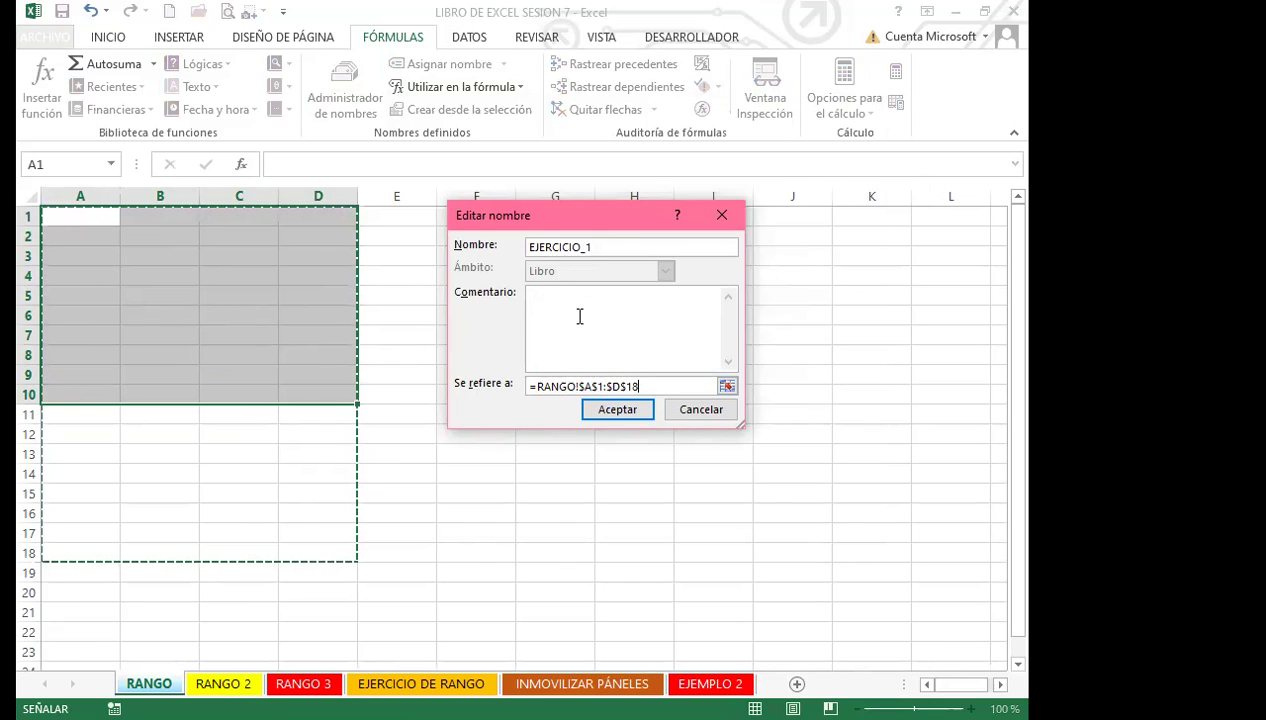
pyautogui.click(624, 411)
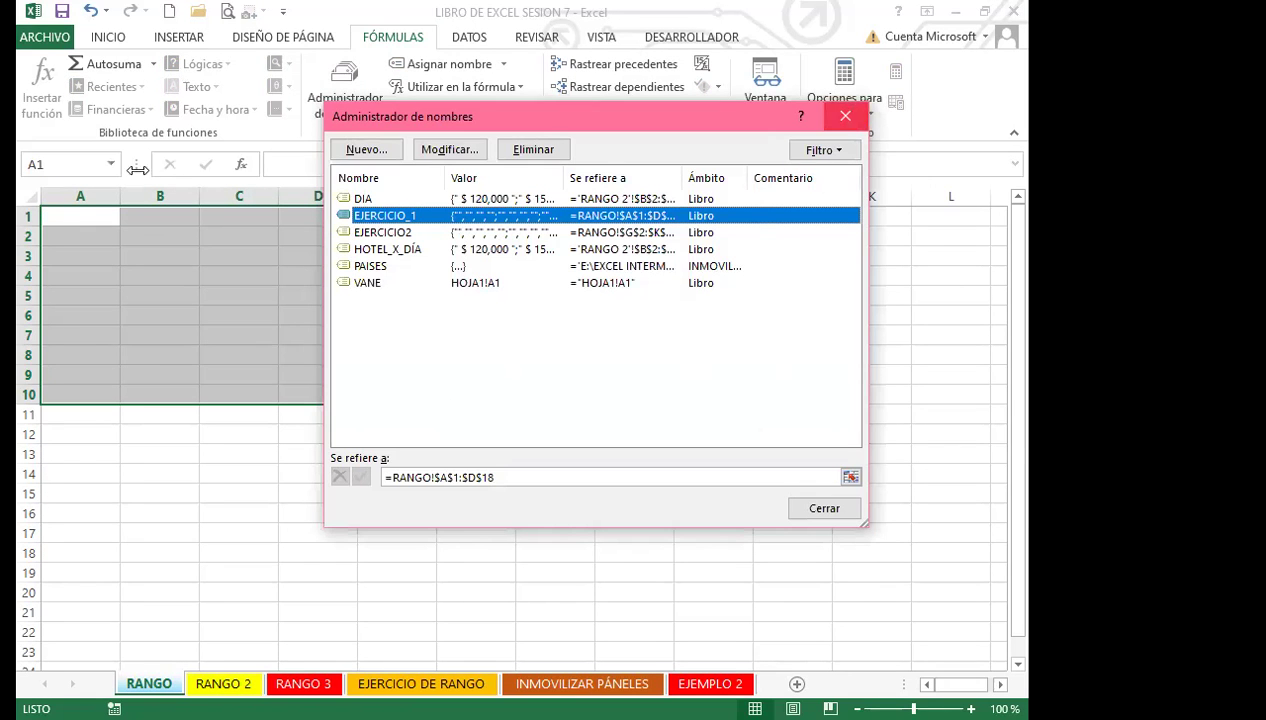
pyautogui.click(845, 116)
# Go to the named range EJERCICIO_1 to check which cells it covers
pyautogui.moveTo(318, 292); pyautogui.dragTo(318, 279)
pyautogui.click(111, 164)
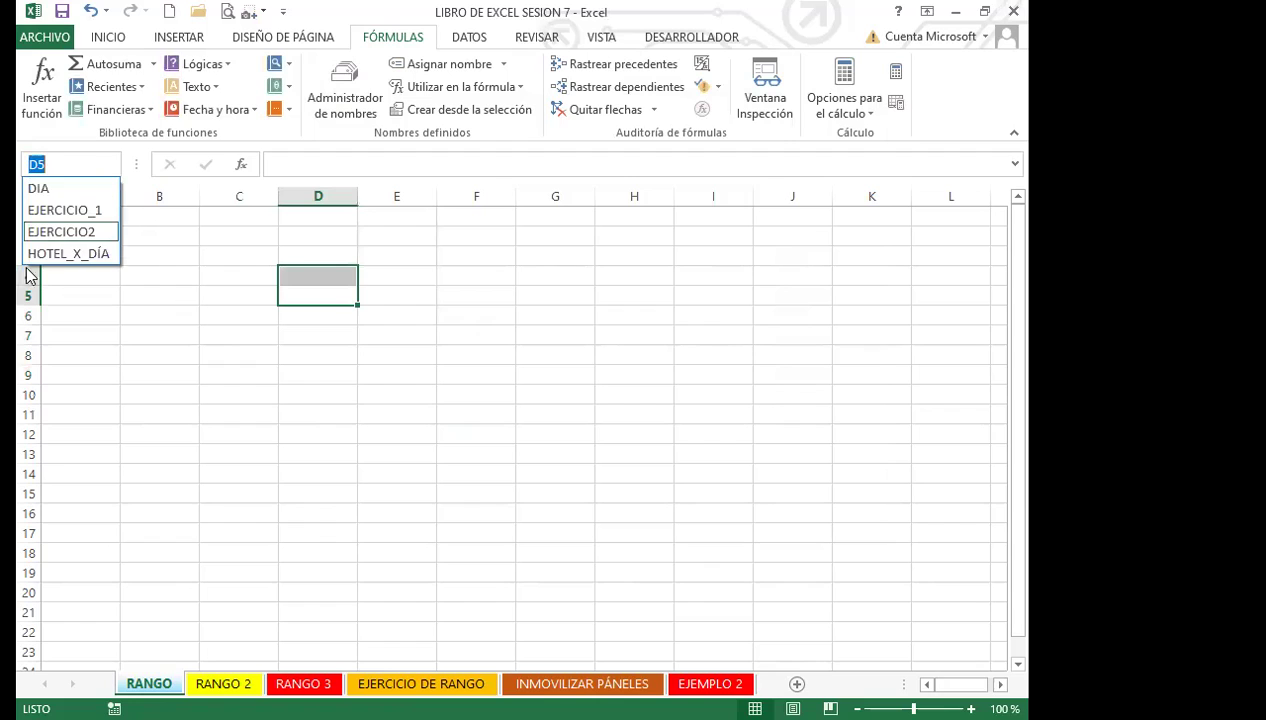
pyautogui.click(65, 210)
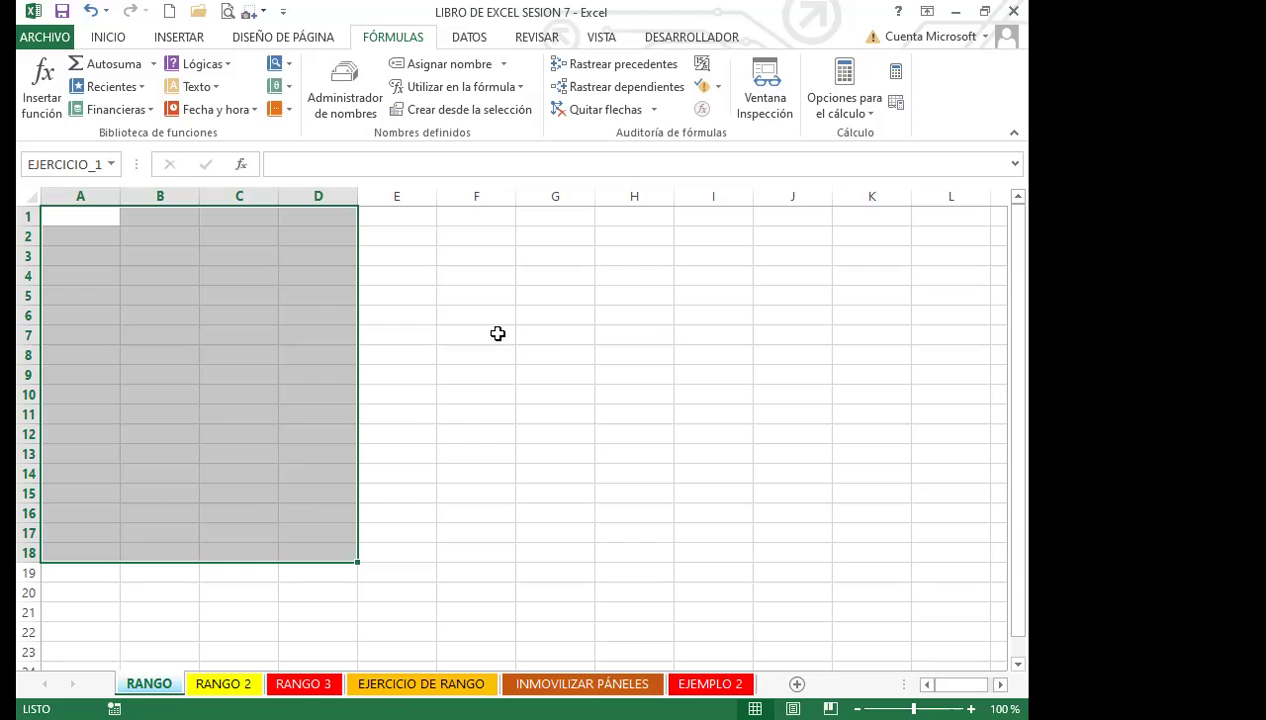
# Check the HOTEL X DÍA total in C3 on the RANGO 3 sheet
pyautogui.click(303, 683)
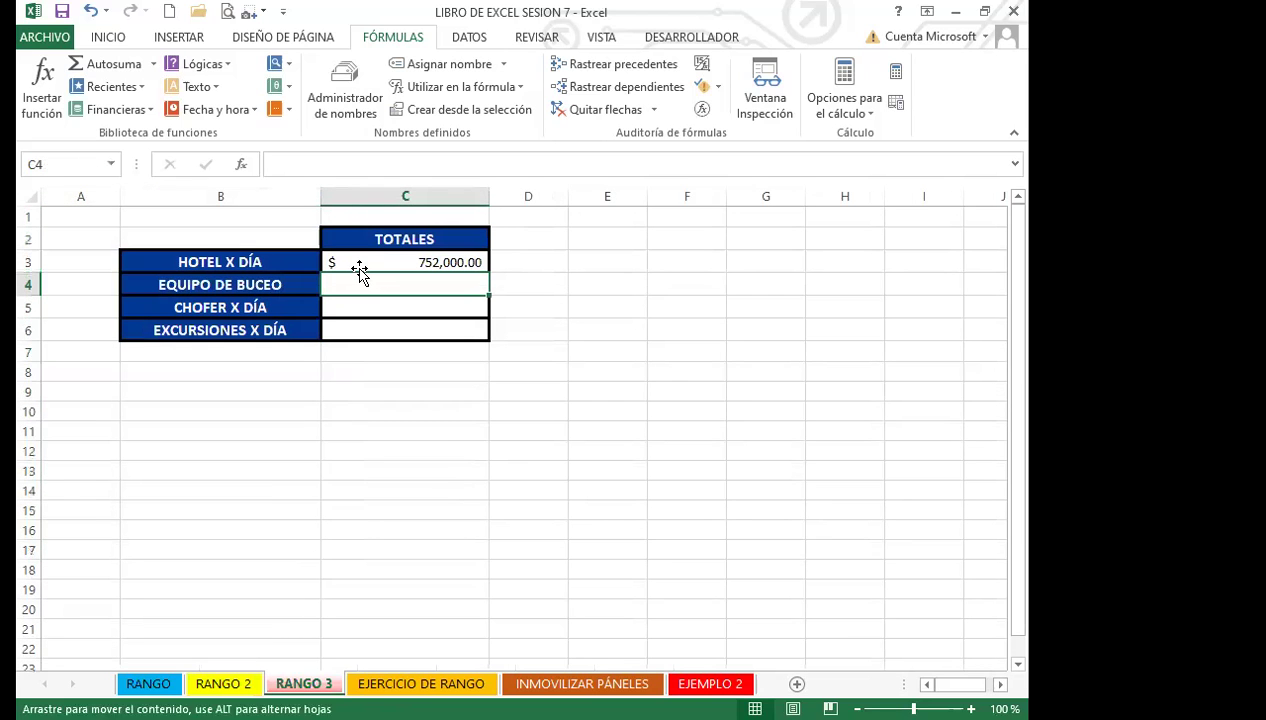
pyautogui.click(361, 256)
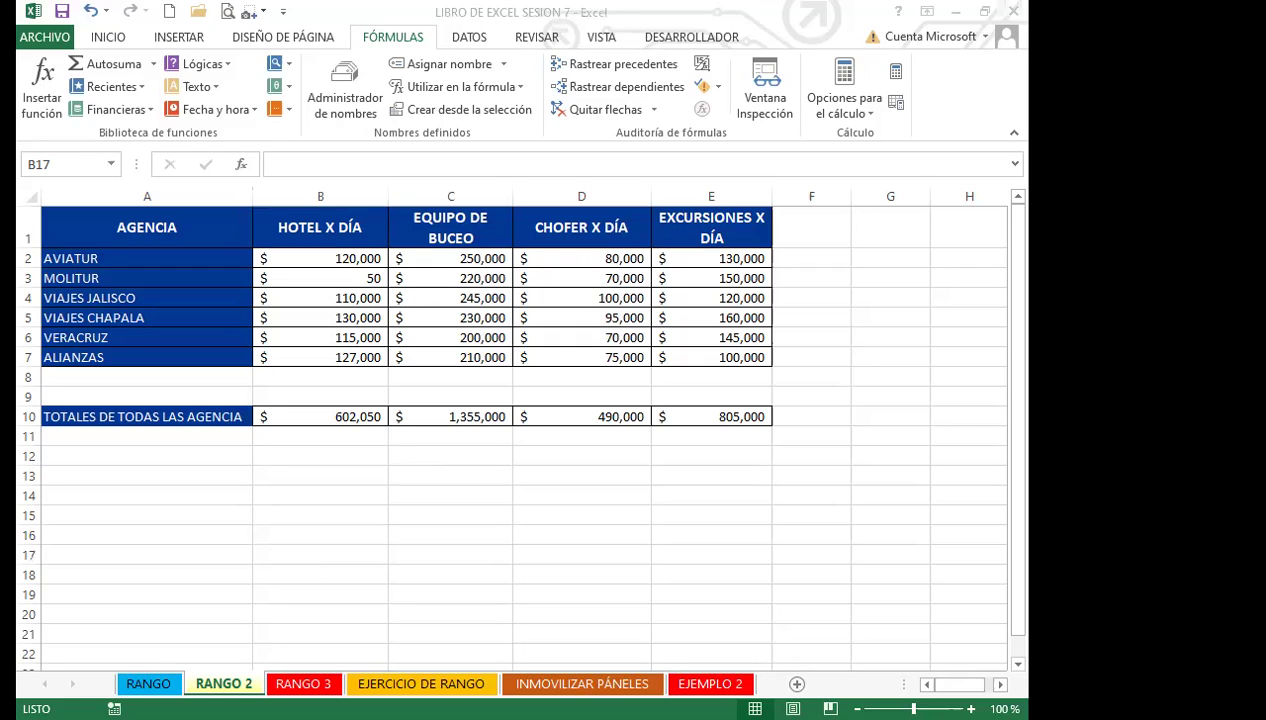
pyautogui.click(506, 476)
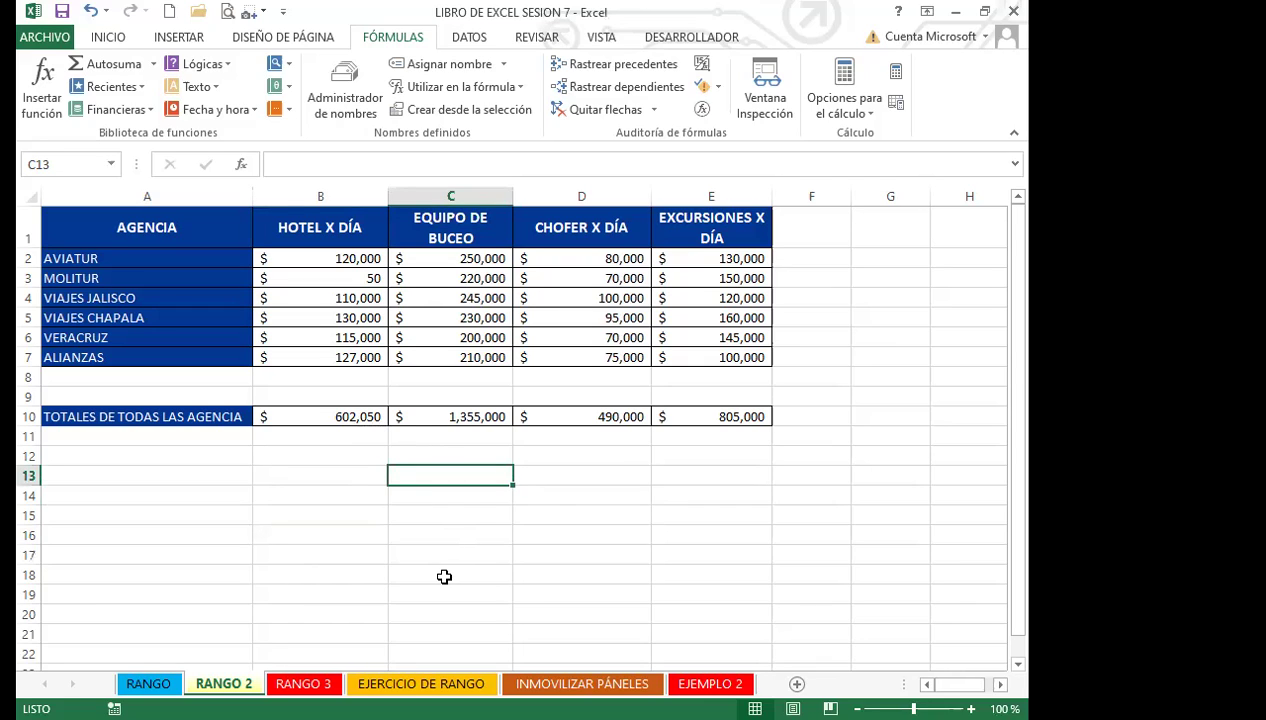
pyautogui.click(431, 454)
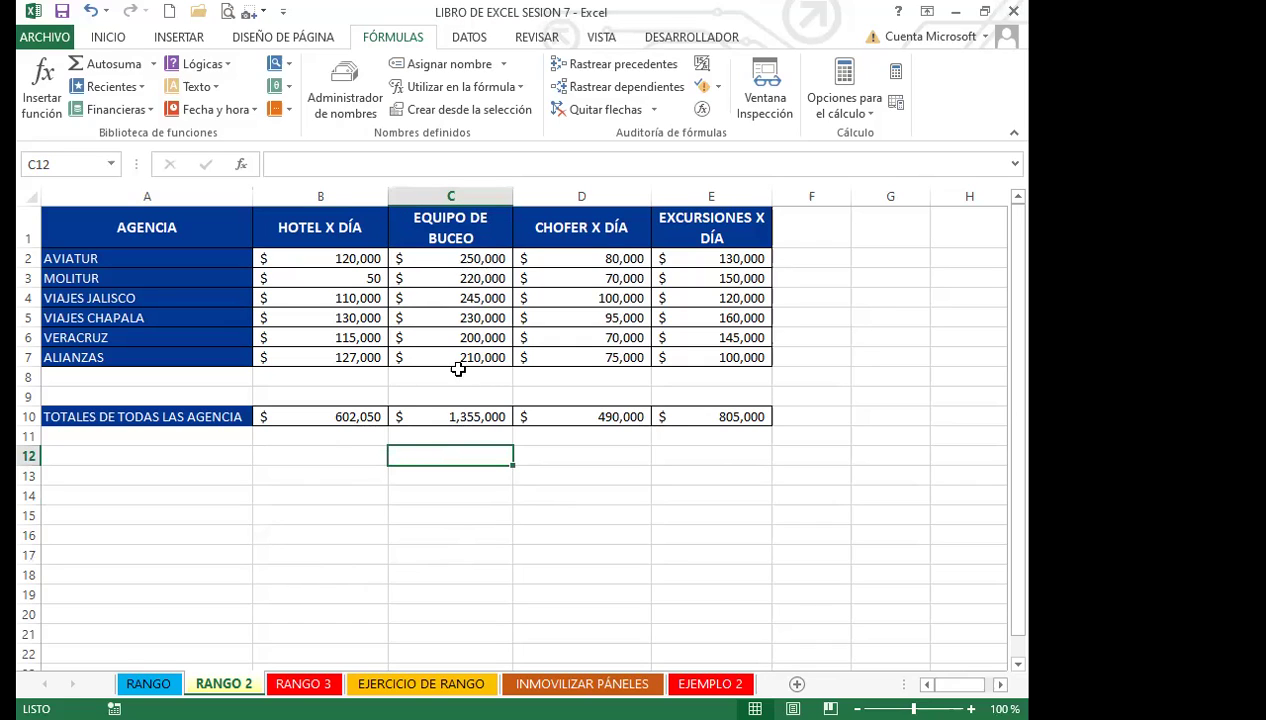
# Define the name EQUIPO for the diving equipment amounts in C2:C7 on the RANGO 2 sheet
pyautogui.click(454, 376)
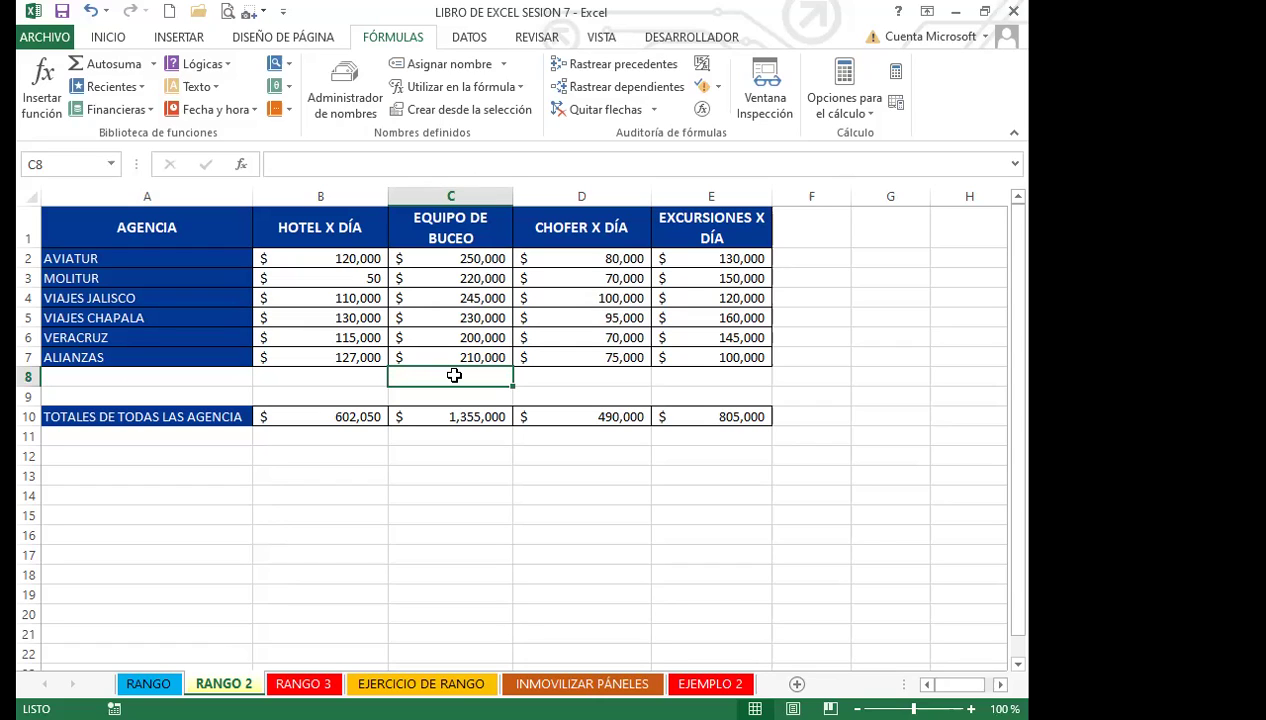
pyautogui.moveTo(432, 258); pyautogui.dragTo(440, 355)
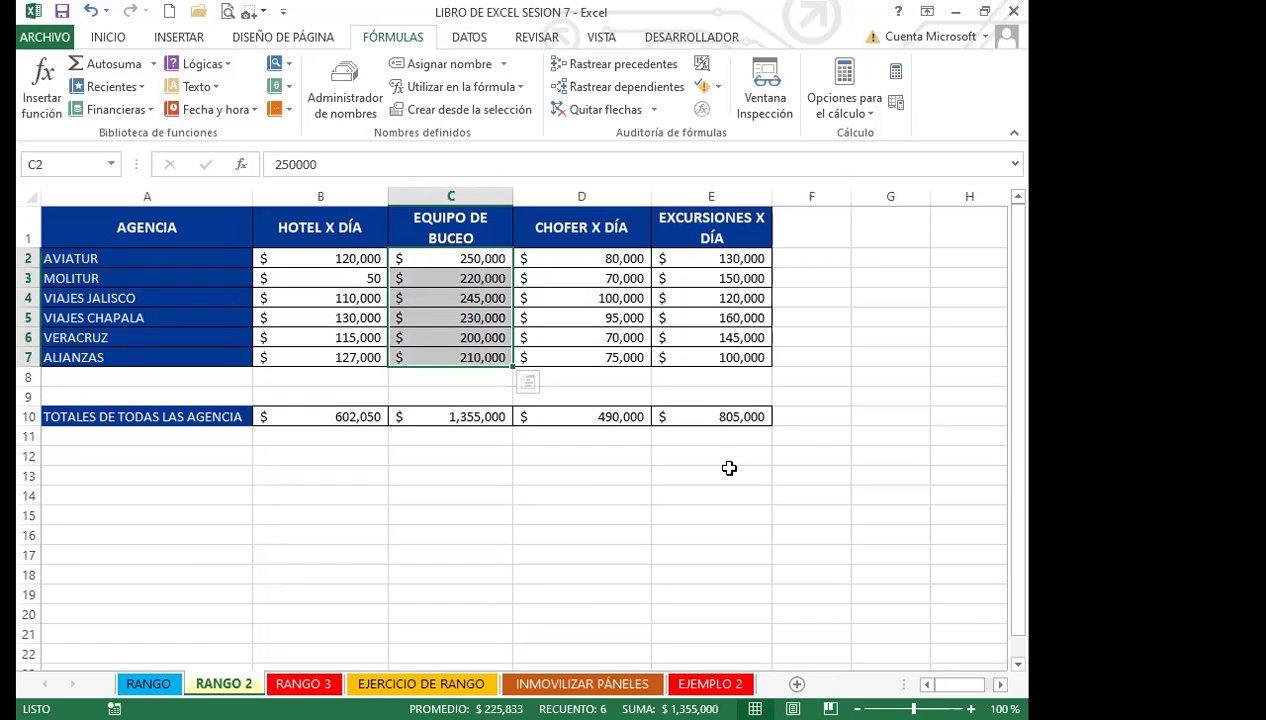
pyautogui.click(112, 36)
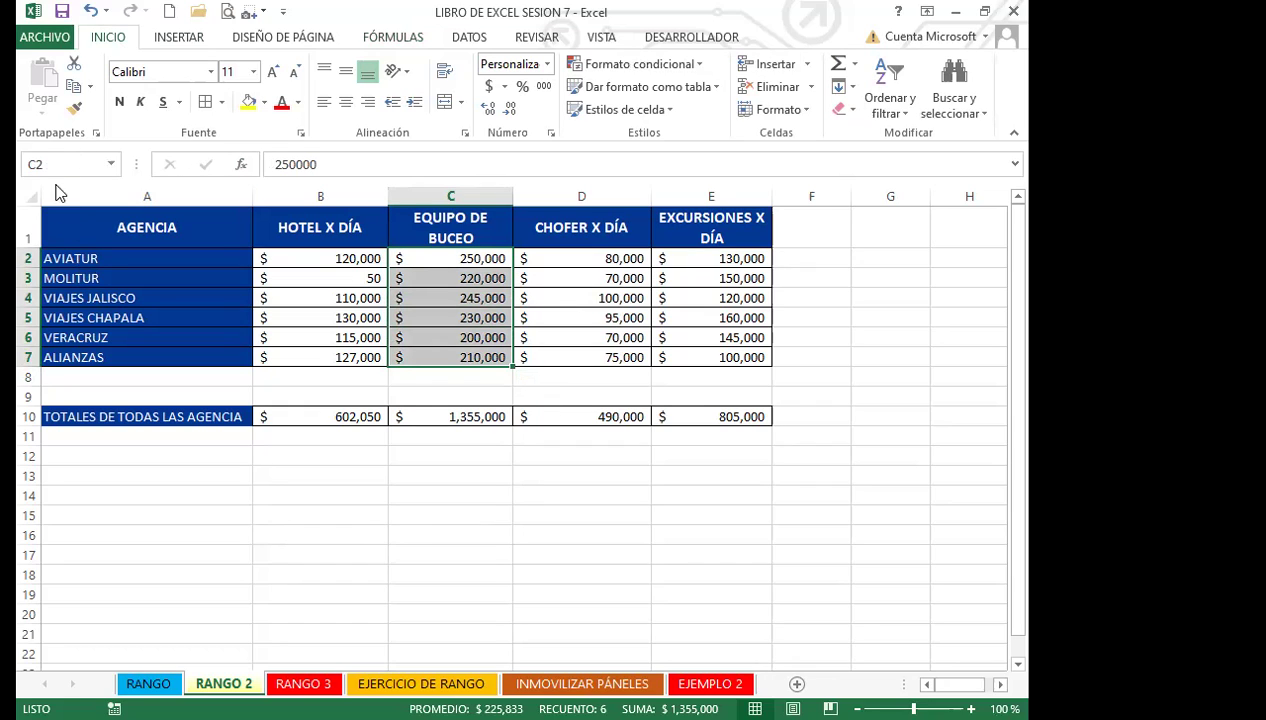
pyautogui.click(89, 158)
pyautogui.write('EQUIPO')
pyautogui.press('Return')
# Enter =SUMA(EQUIPO) in C4 on the RANGO 3 sheet as the EQUIPO DE BUCEO total
pyautogui.click(303, 684)
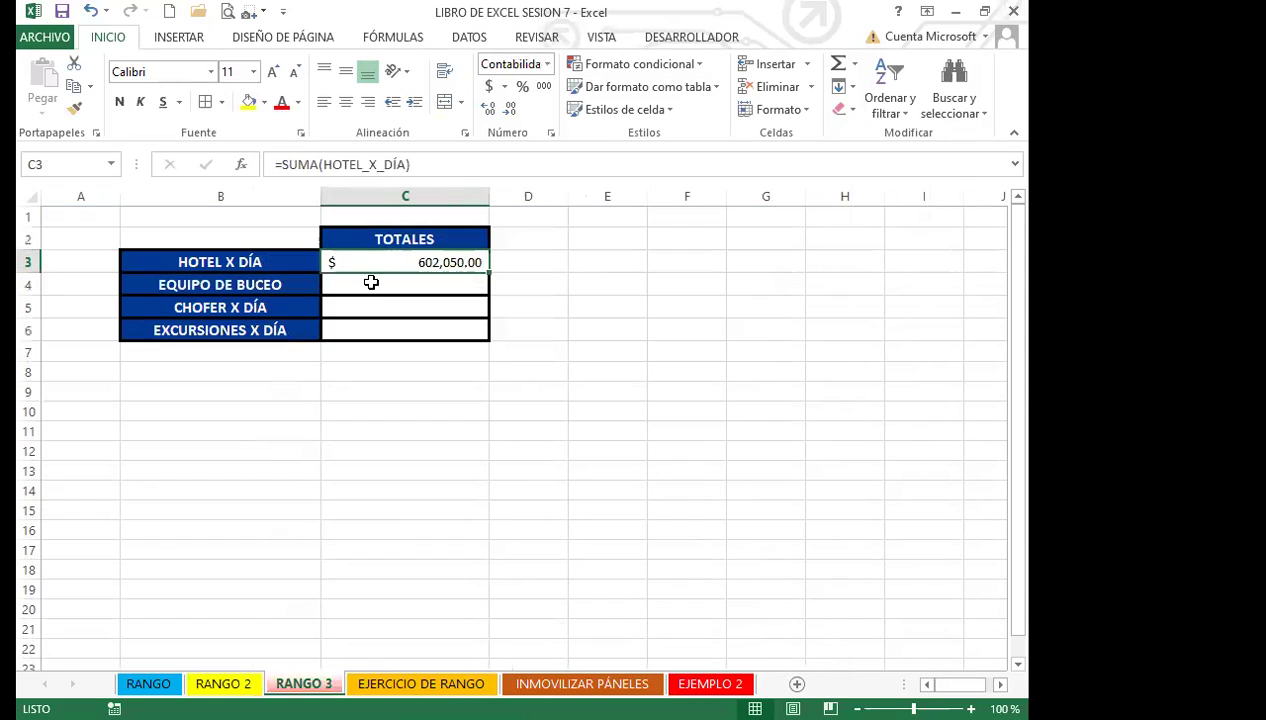
pyautogui.click(375, 283)
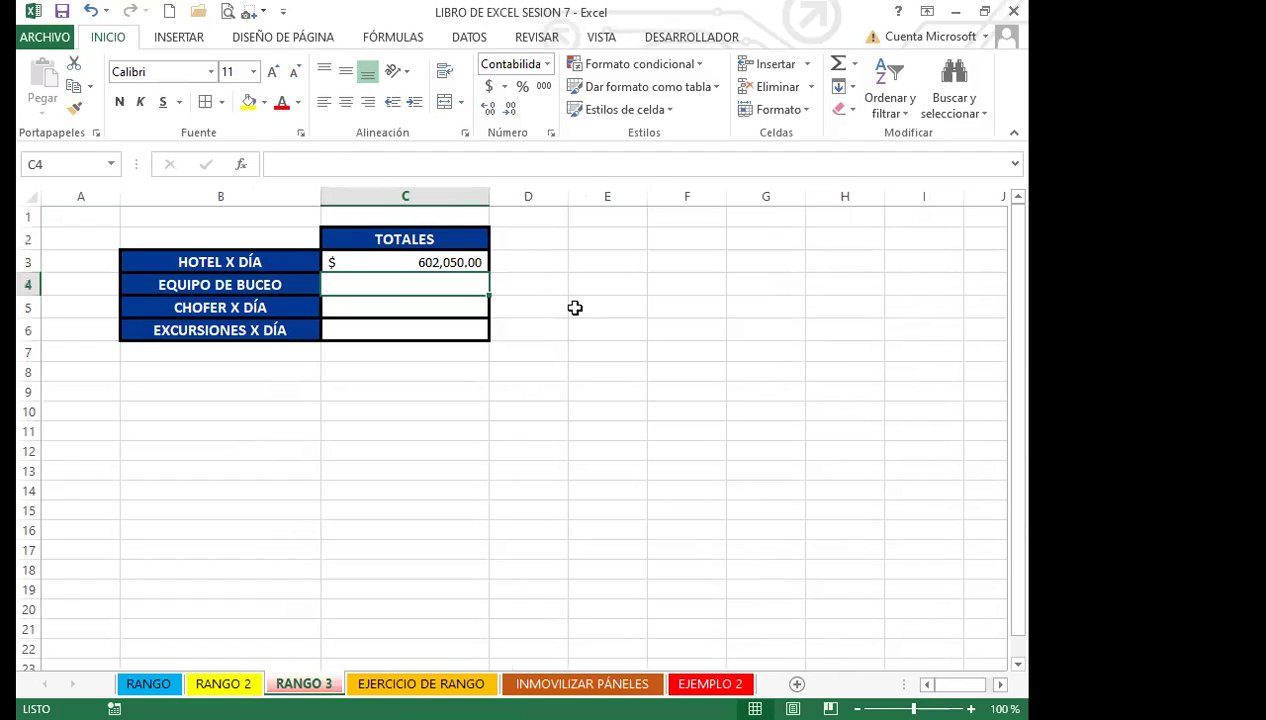
pyautogui.write('=')
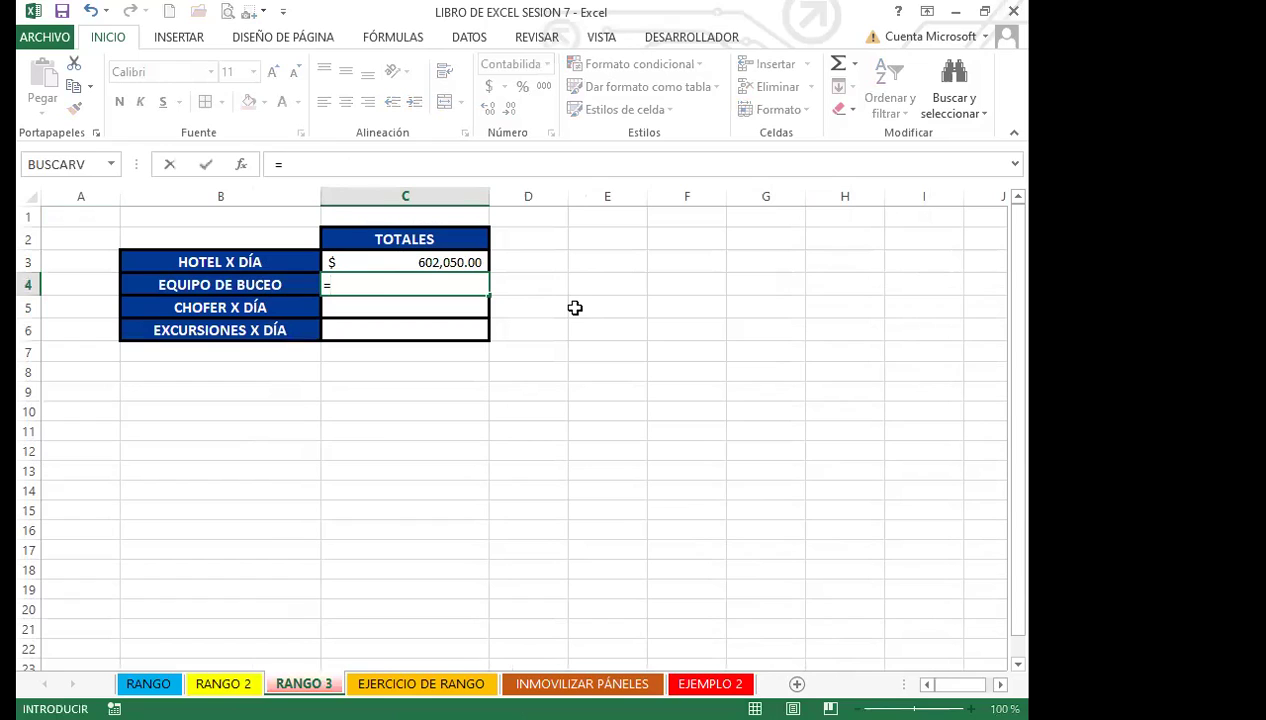
pyautogui.write('SUMA')
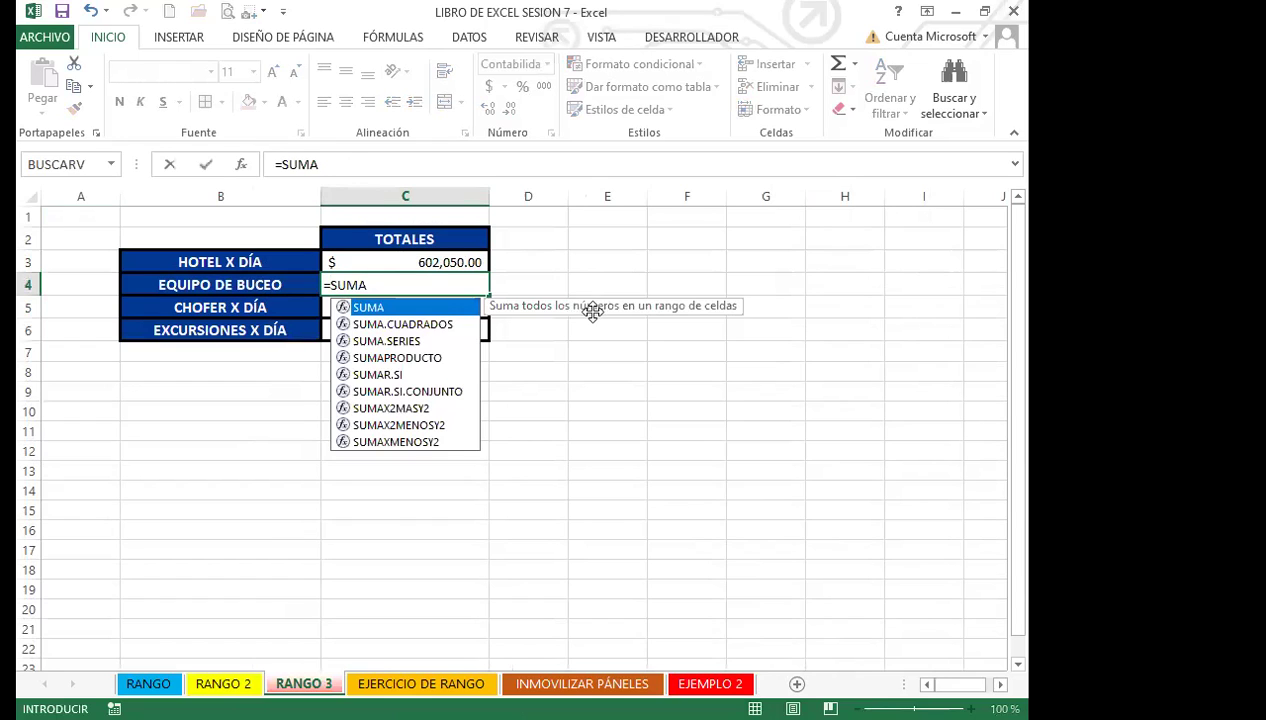
pyautogui.doubleClick(380, 311)
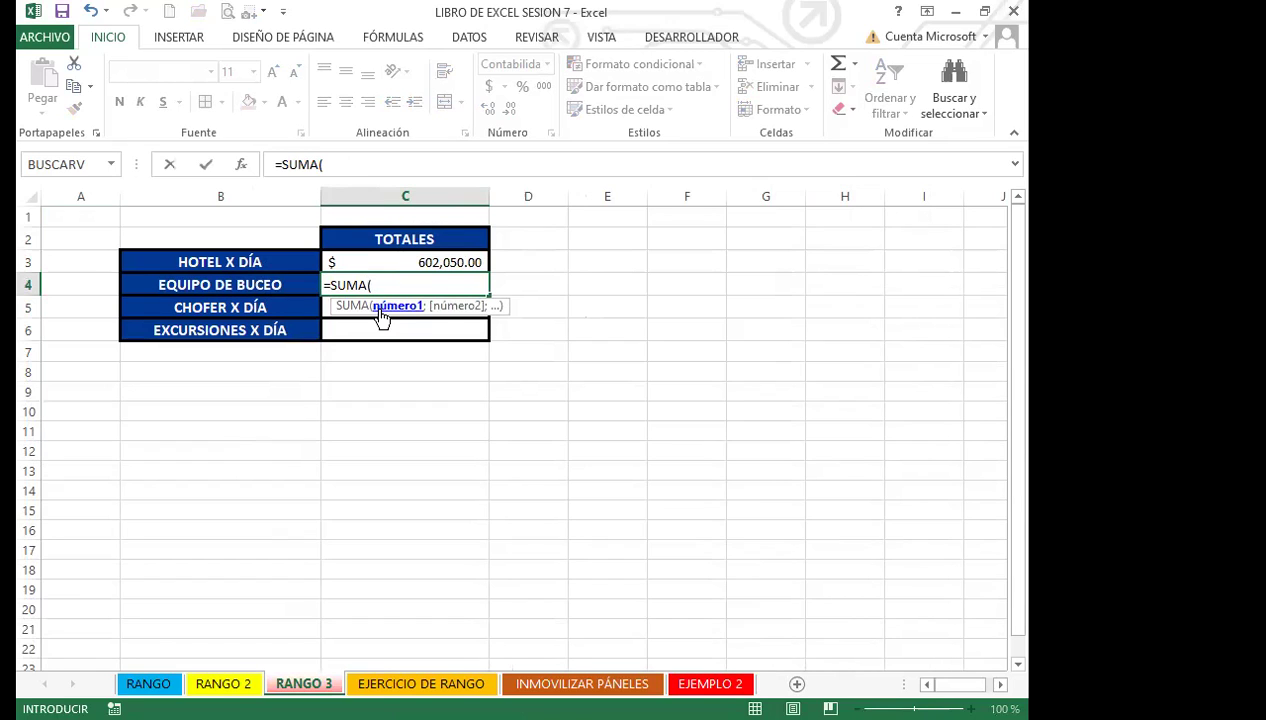
pyautogui.write('EQUI')
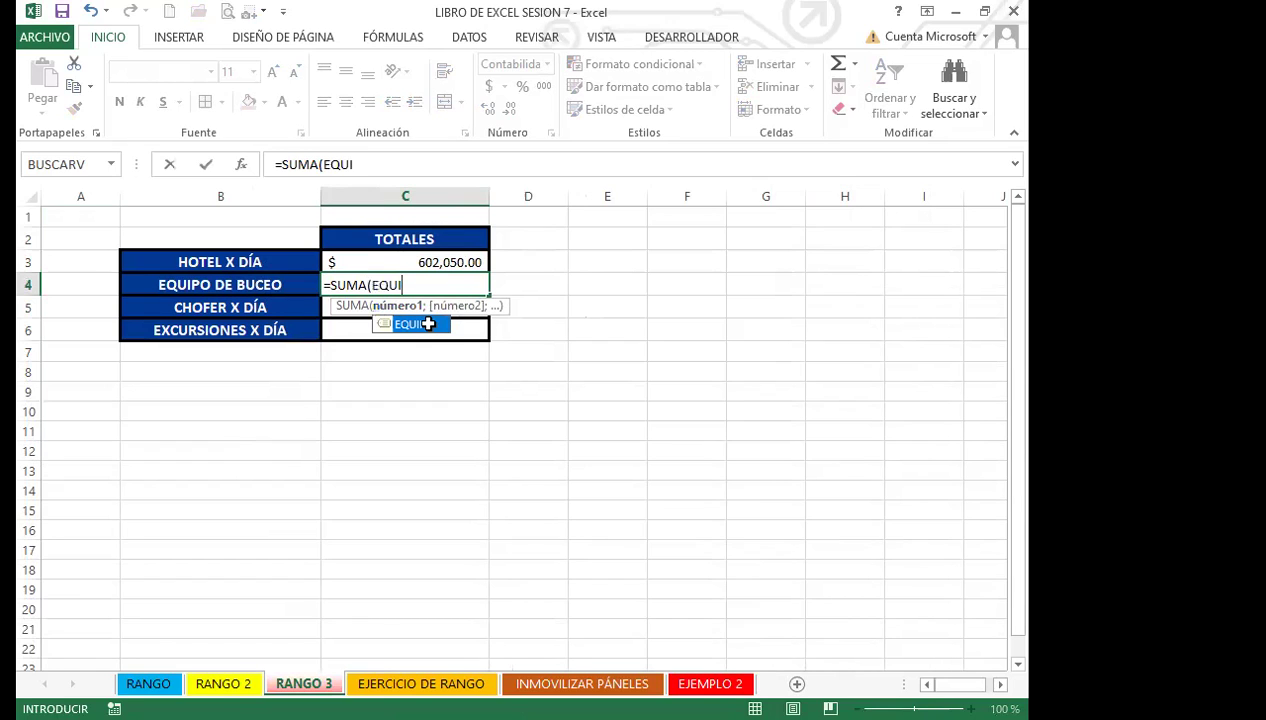
pyautogui.doubleClick(424, 325)
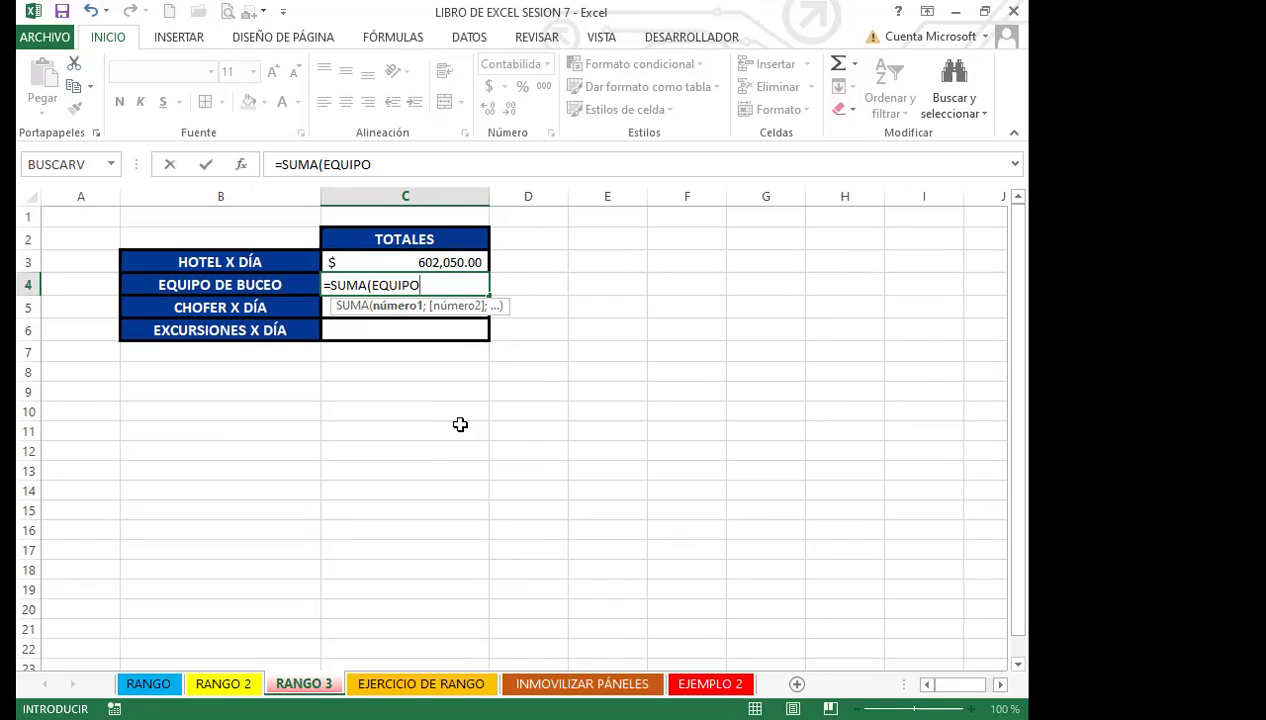
pyautogui.press('Return')
# Check the formulas in C4 and C3 on RANGO 3 against the source amounts on the RANGO 2 sheet
pyautogui.click(446, 280)
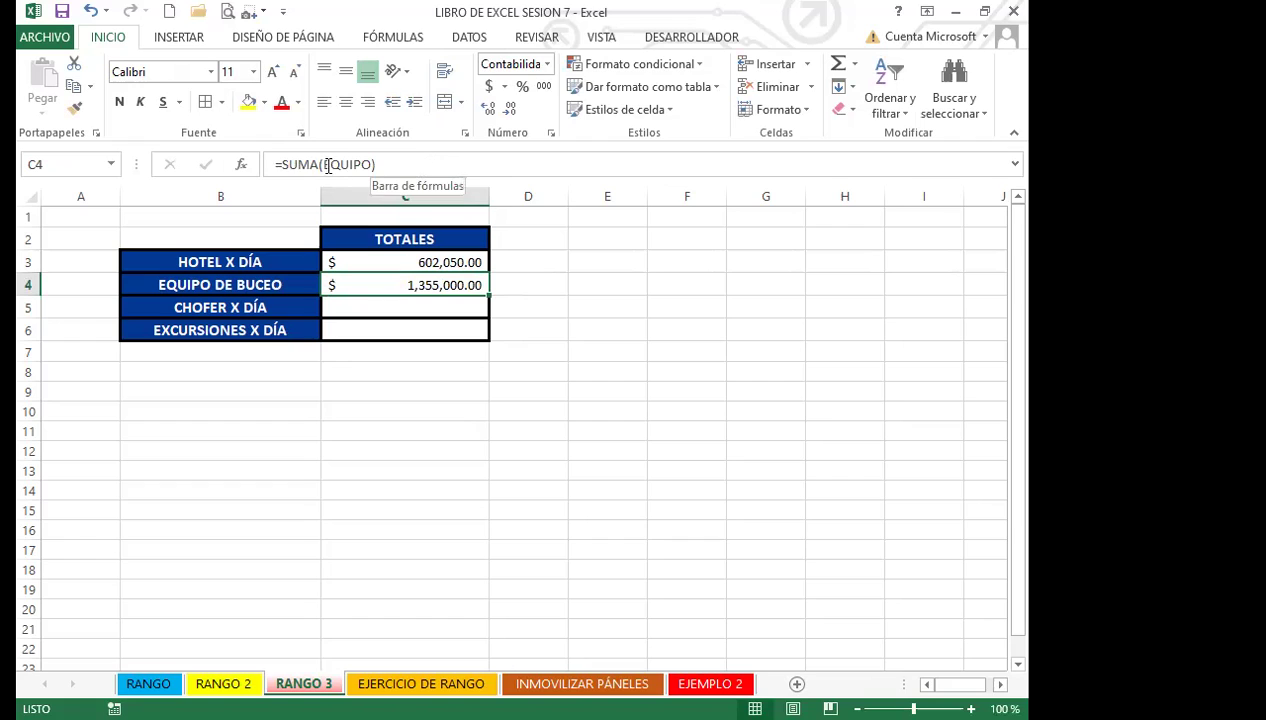
pyautogui.click(406, 261)
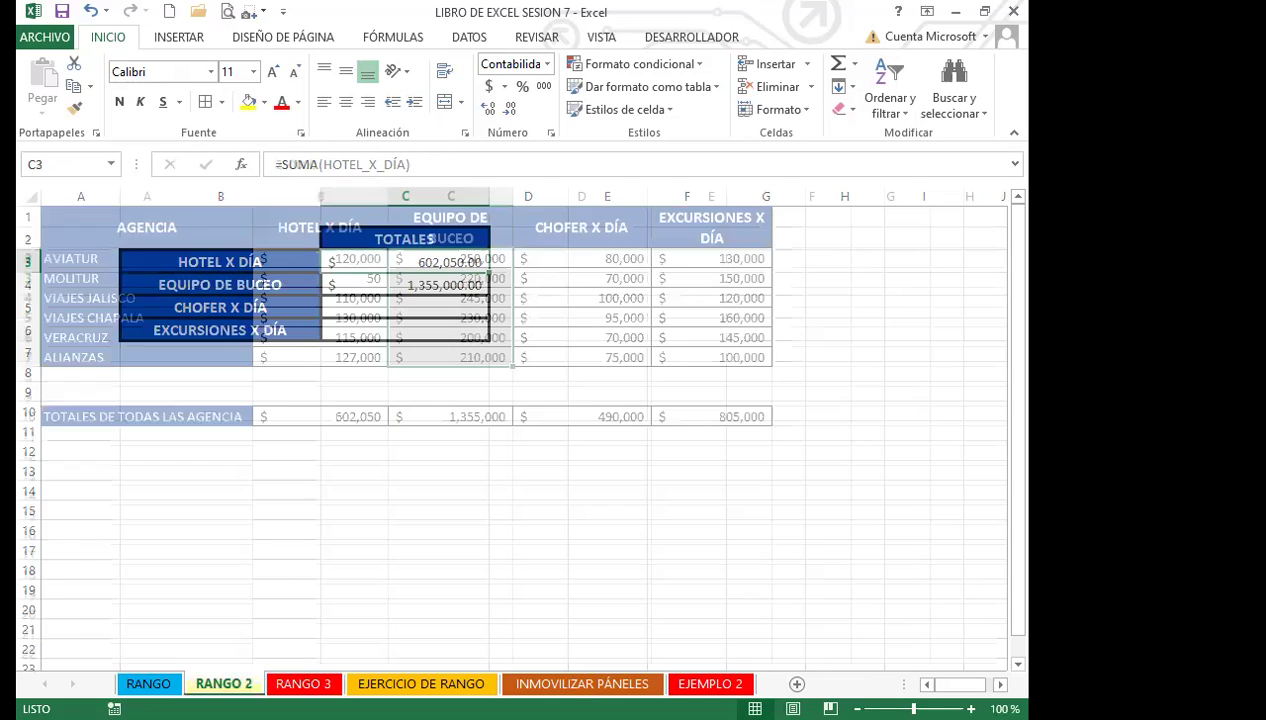
pyautogui.click(310, 280)
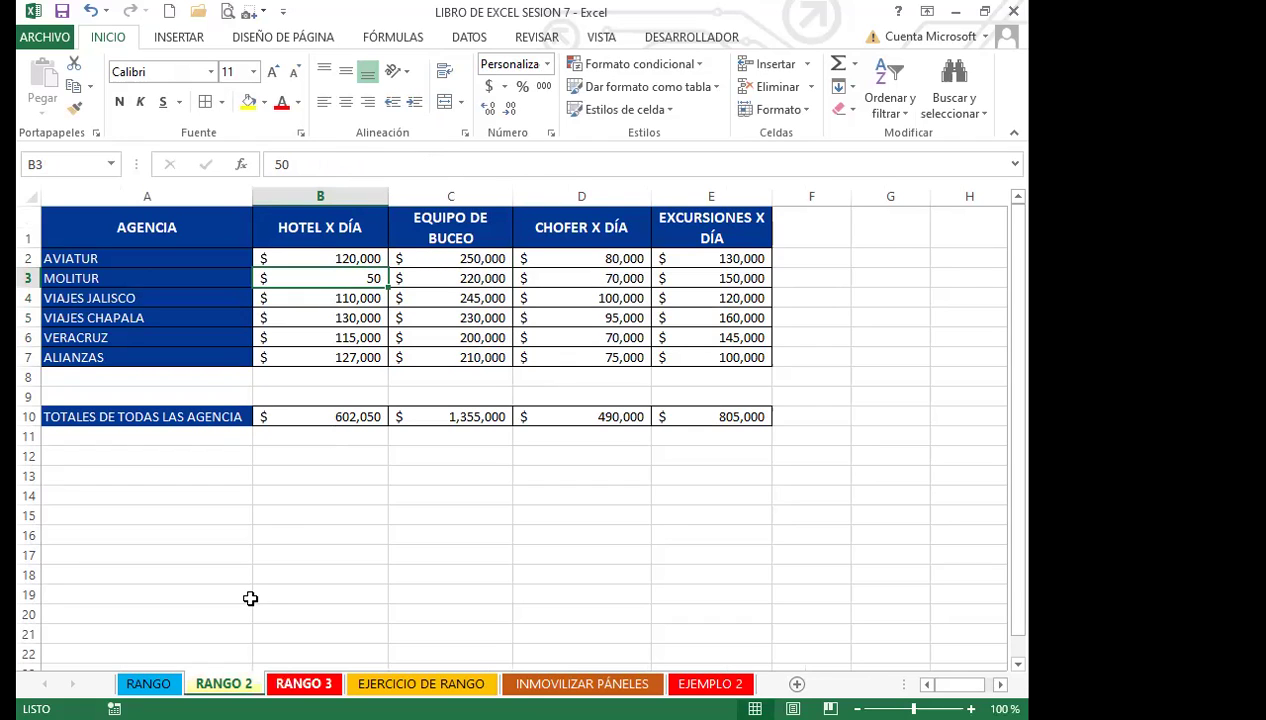
pyautogui.hotkey('ctrl', 'pagedown')
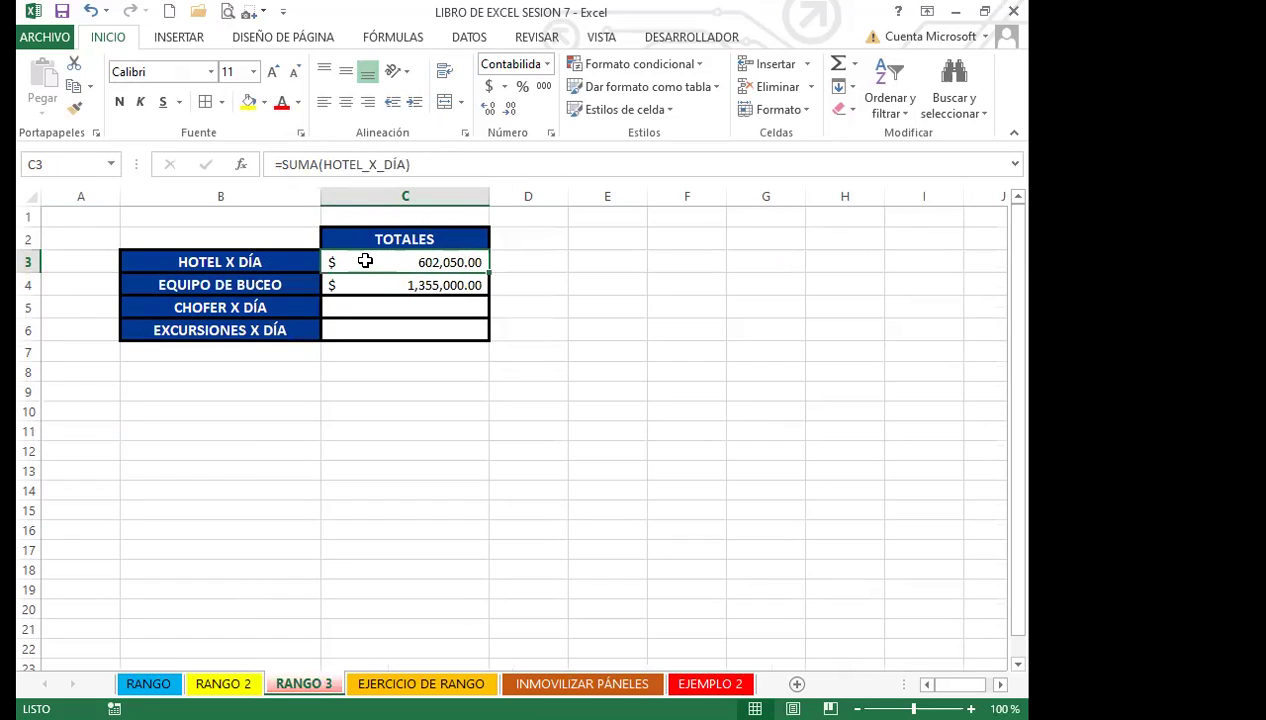
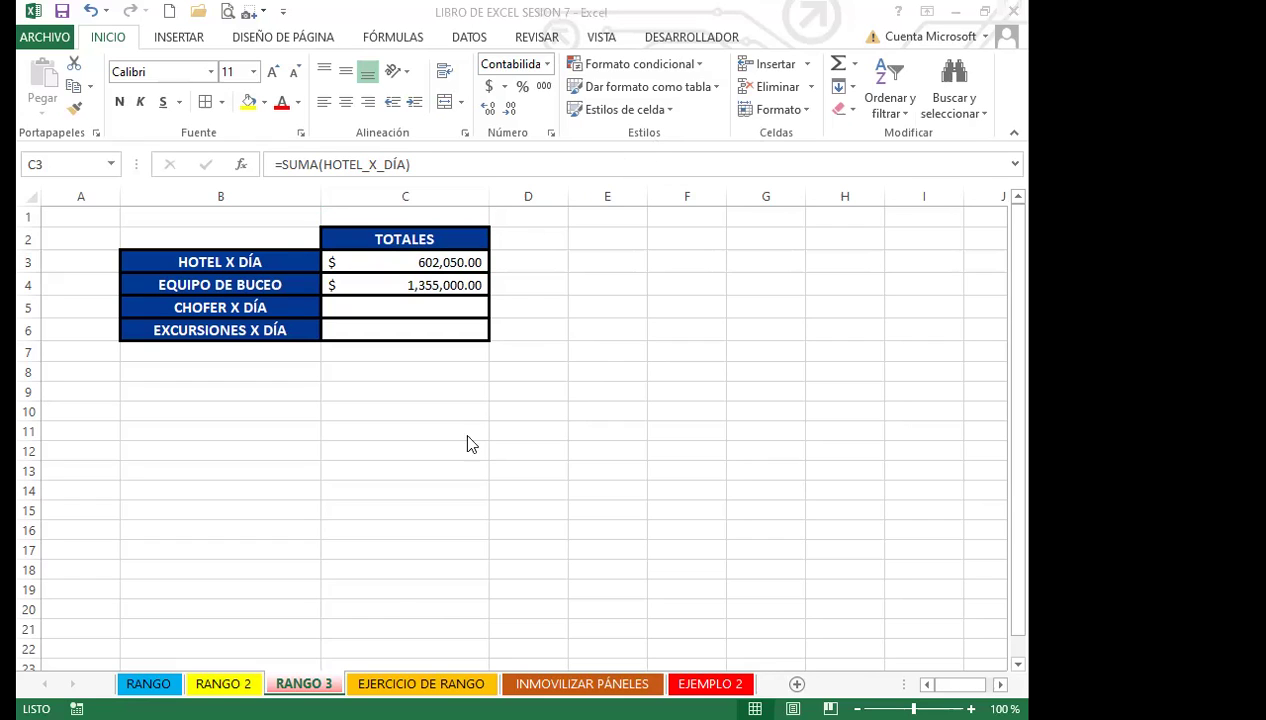
# Define the name XDIA for the CHOFER X DÍA total in cell D10 on the RANGO 2 sheet
pyautogui.click(416, 308)
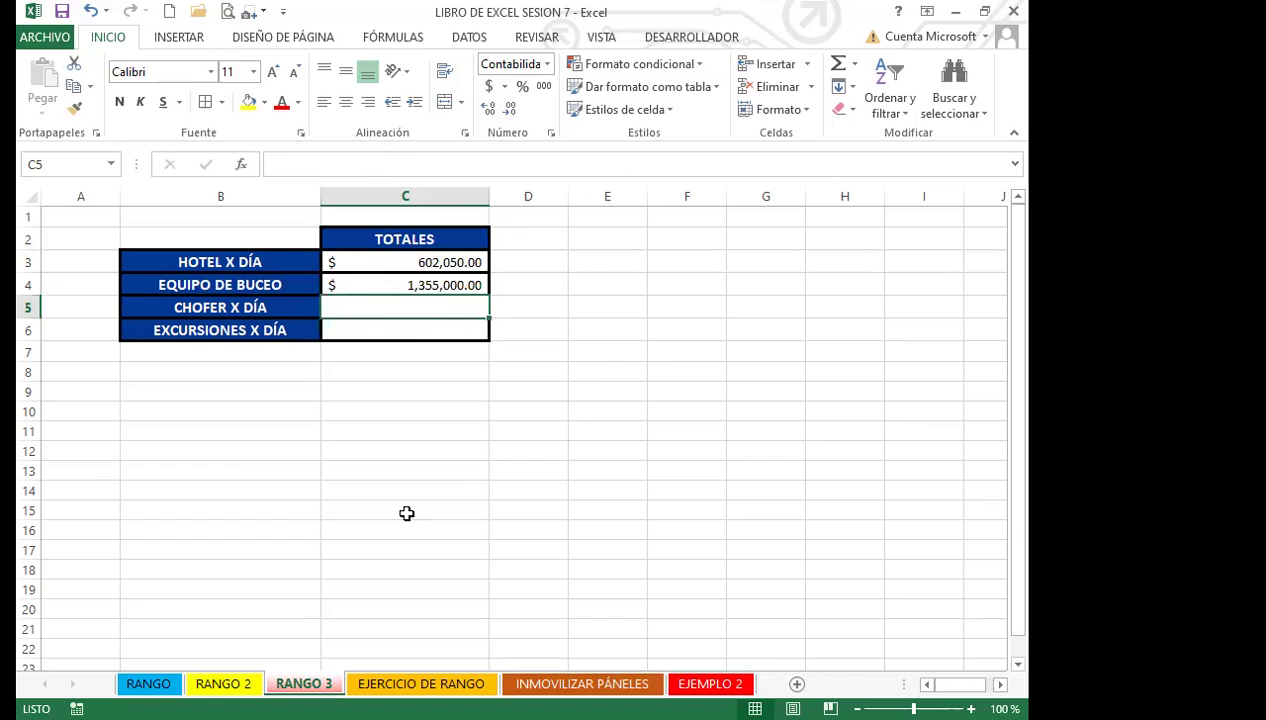
pyautogui.hotkey('ctrl', 'pageup')
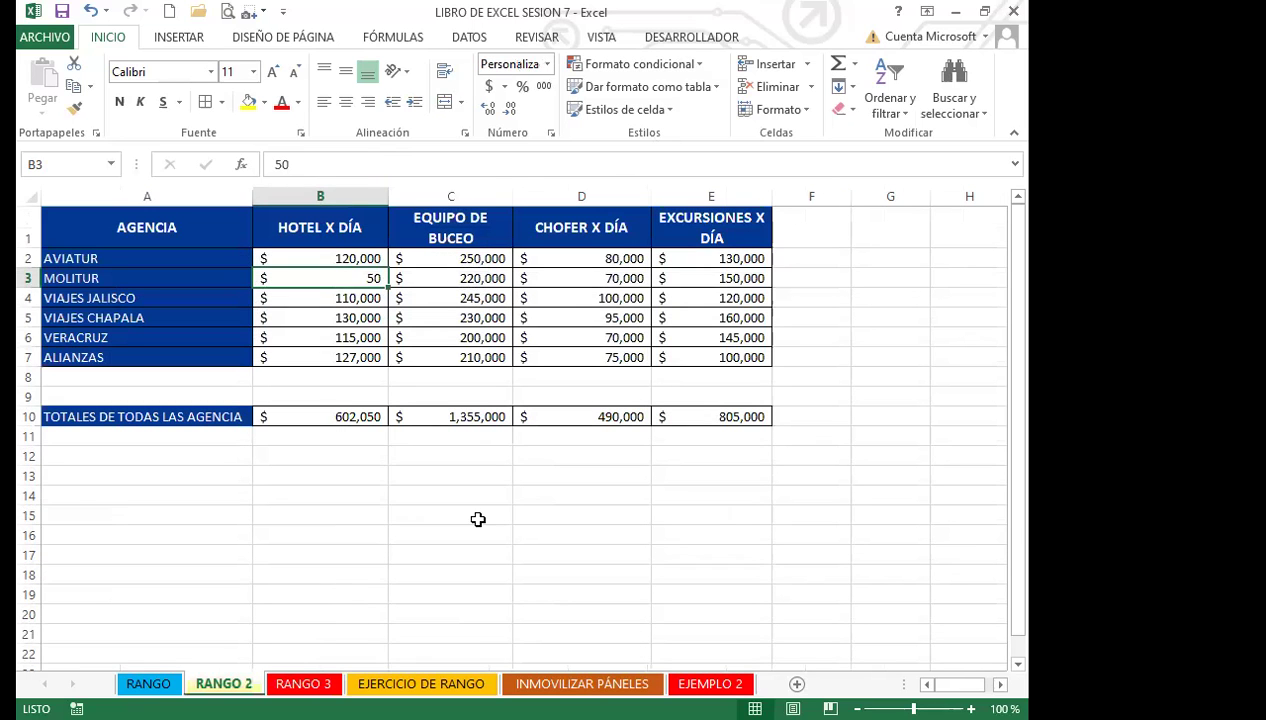
pyautogui.click(480, 514)
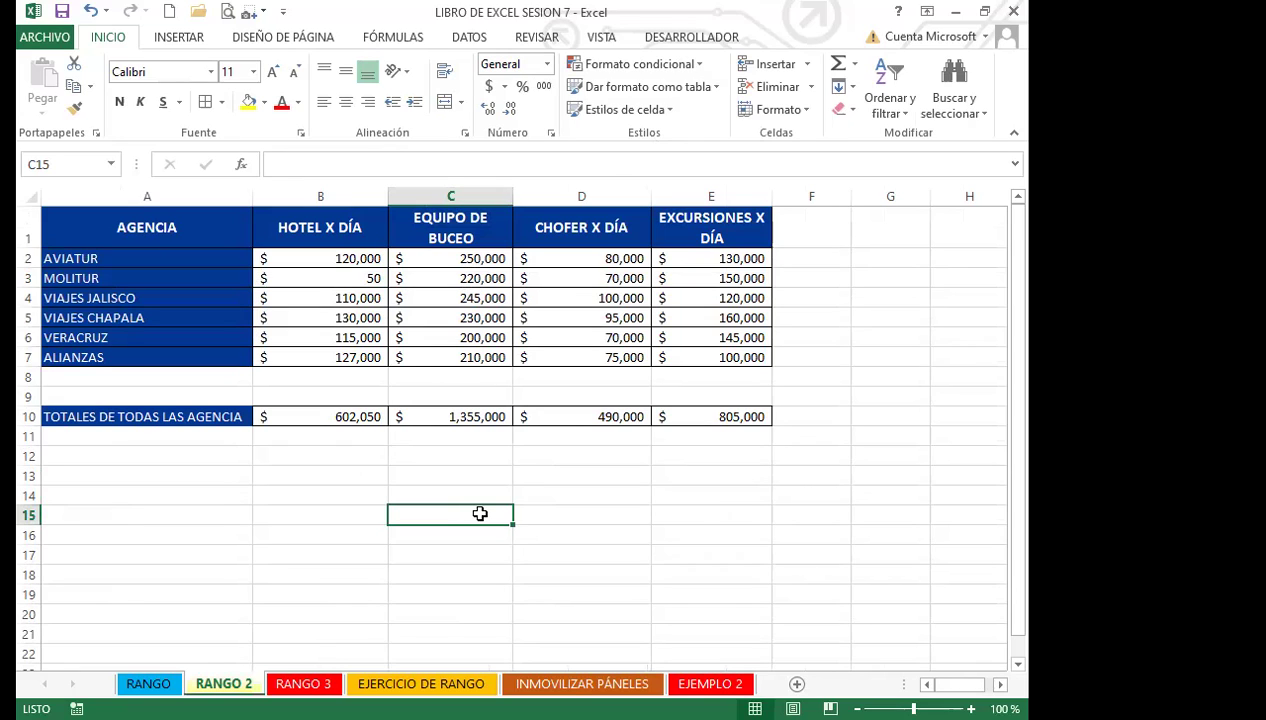
pyautogui.click(567, 415)
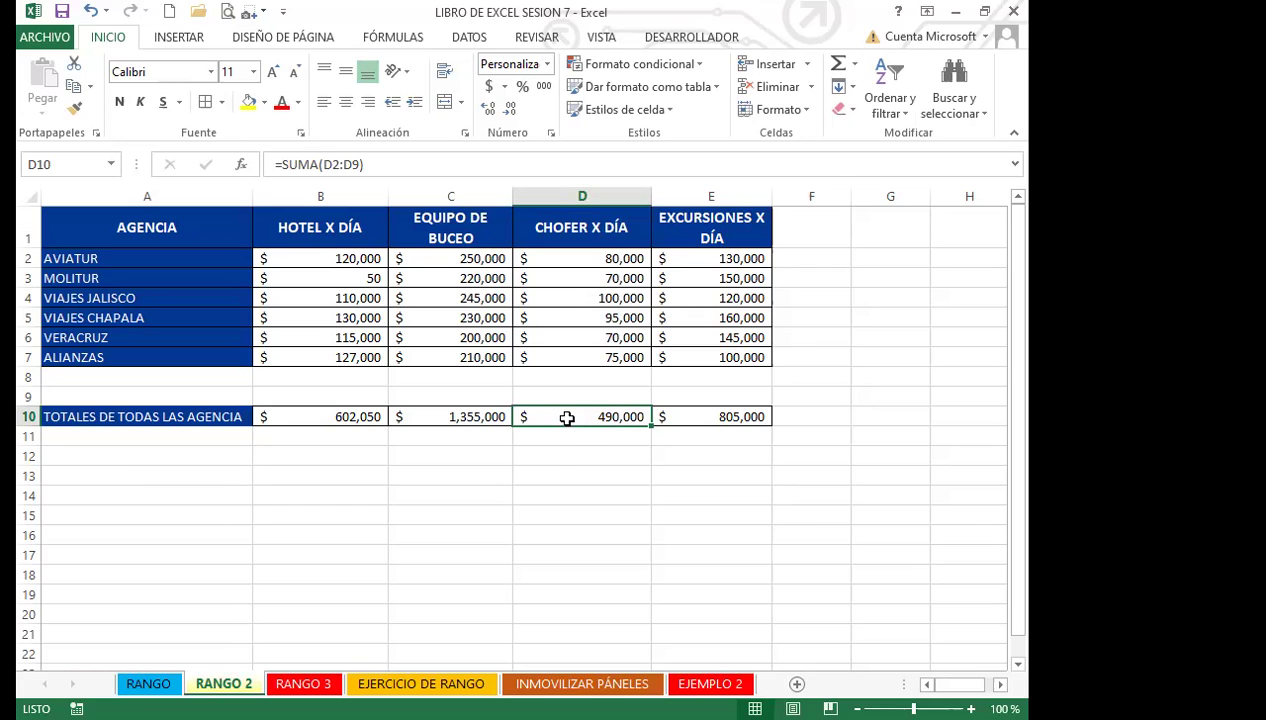
pyautogui.click(63, 162)
pyautogui.write('XDIA')
pyautogui.press('Return')
# Review the workbook's defined names to check which cell XDIA refers to
pyautogui.click(588, 495)
pyautogui.click(563, 412)
pyautogui.click(390, 38)
pyautogui.click(345, 106)
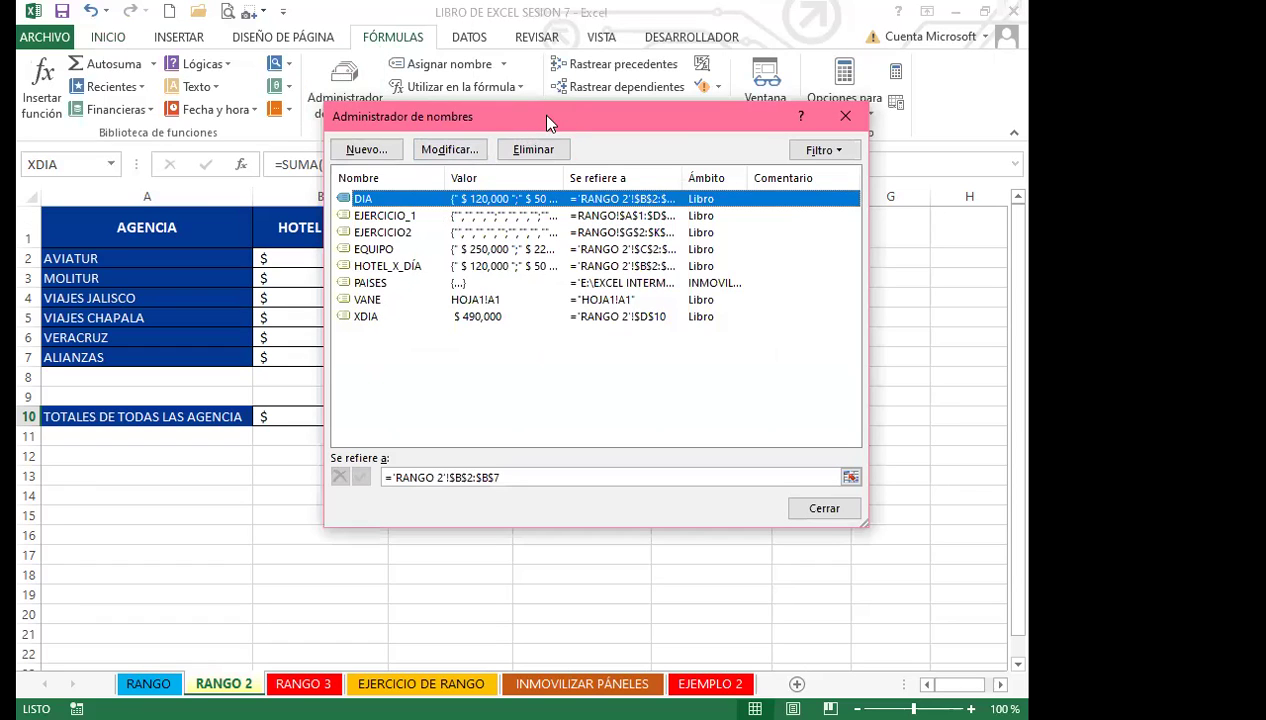
pyautogui.moveTo(568, 133); pyautogui.dragTo(613, 283)
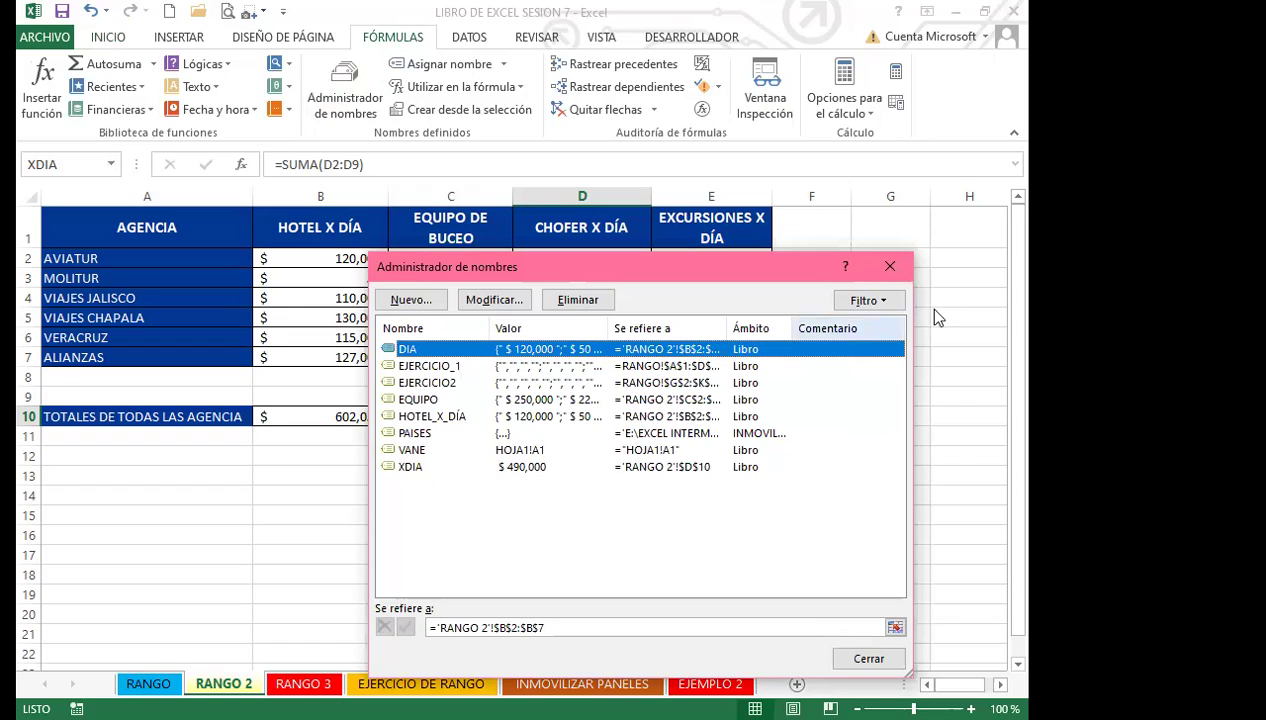
pyautogui.click(890, 266)
pyautogui.click(483, 448)
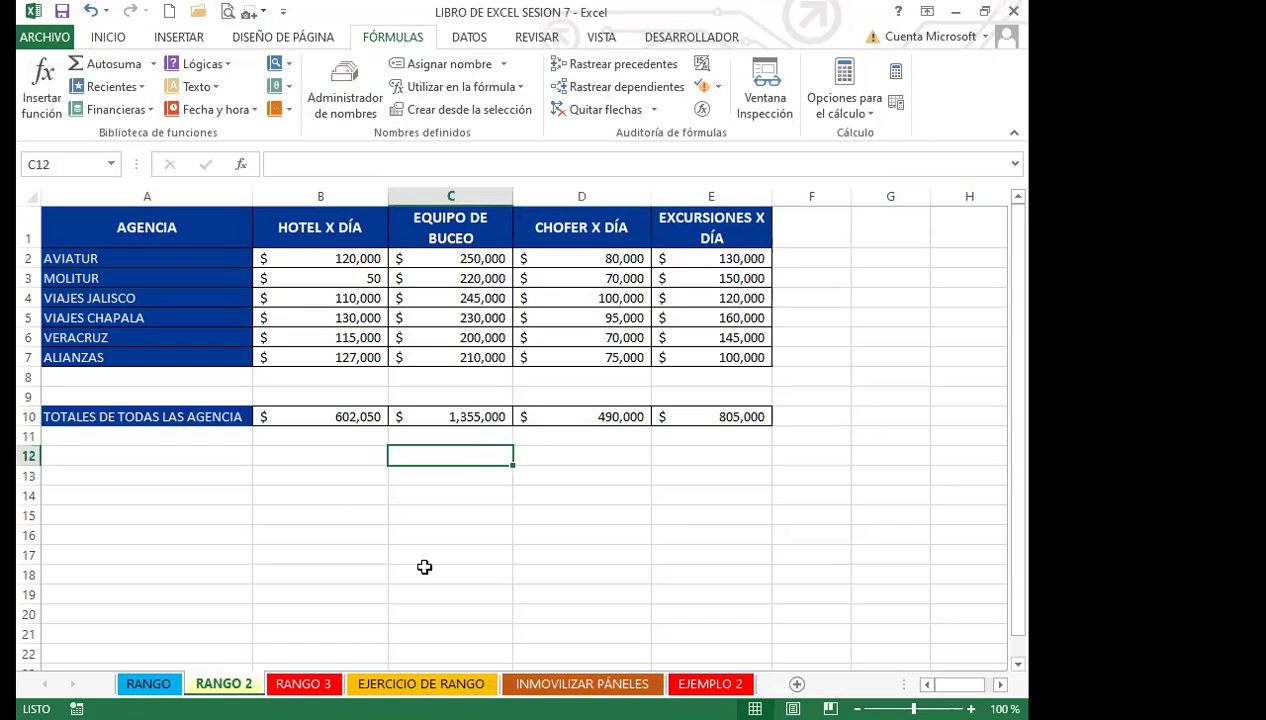
# Enter =XDIA in C5 on the RANGO 3 sheet as the CHOFER X DÍA total
pyautogui.hotkey('ctrl', 'pagedown')
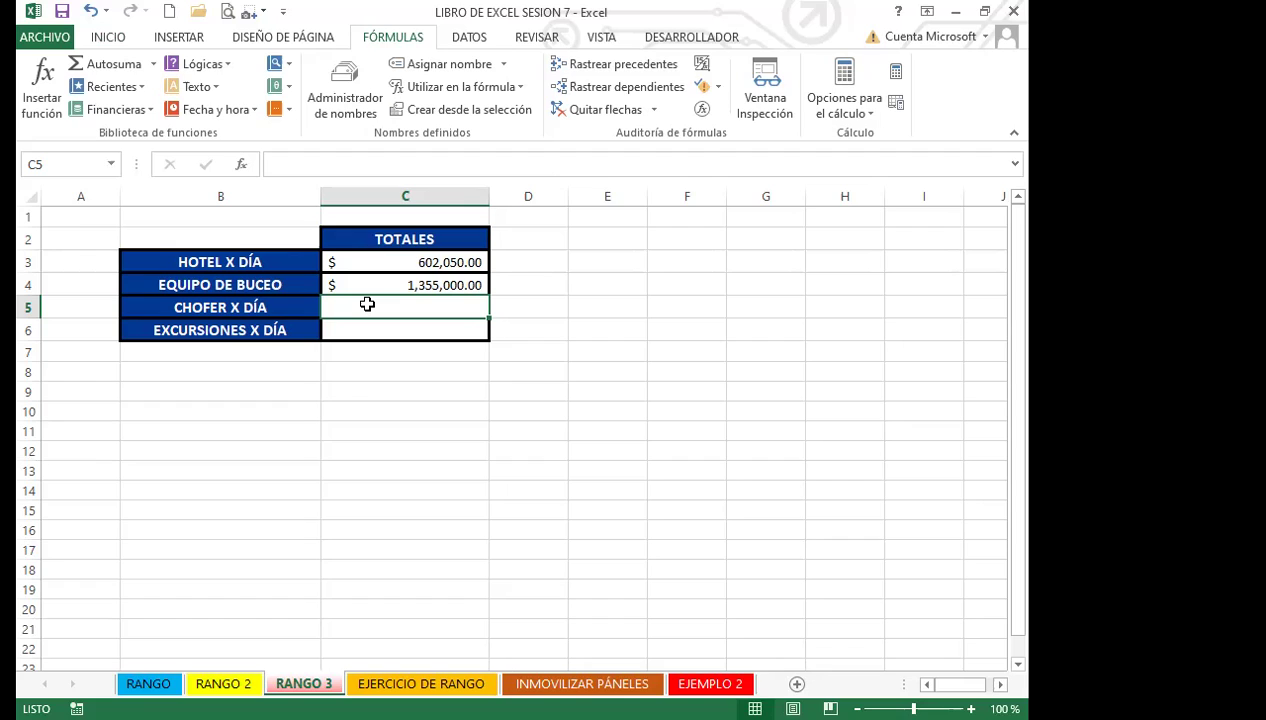
pyautogui.write('=')
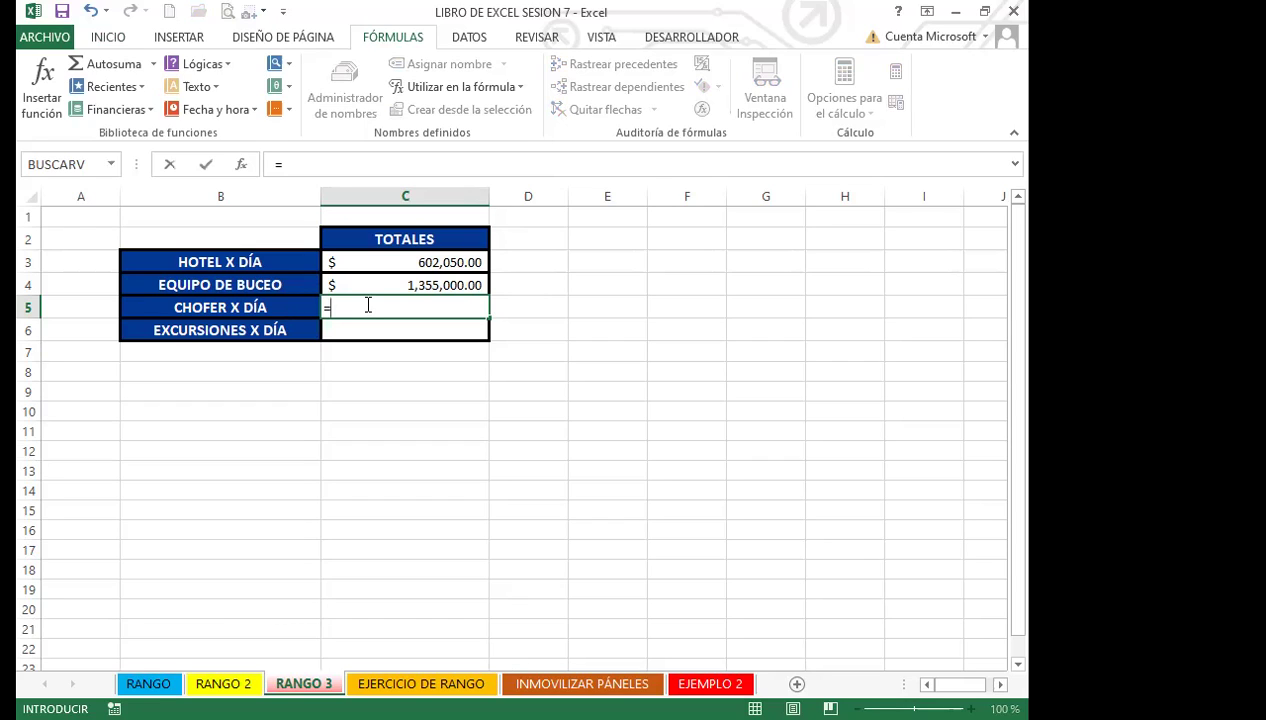
pyautogui.write('X')
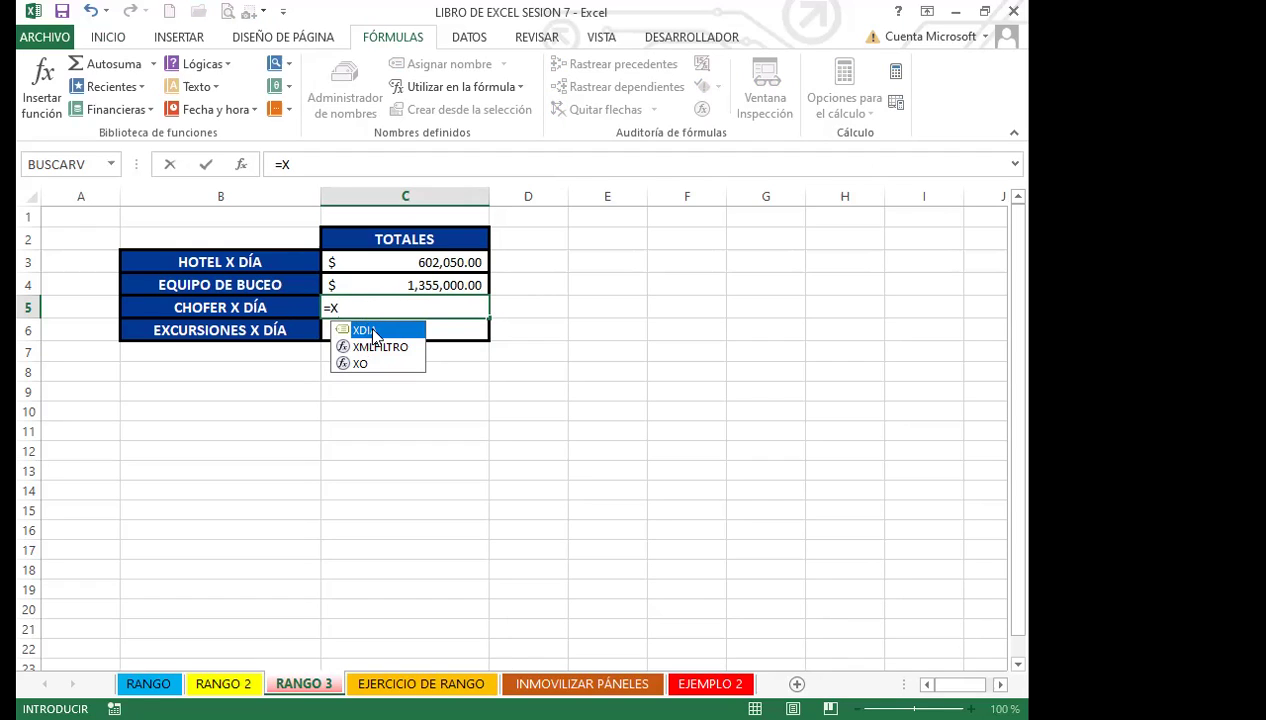
pyautogui.press('Tab')
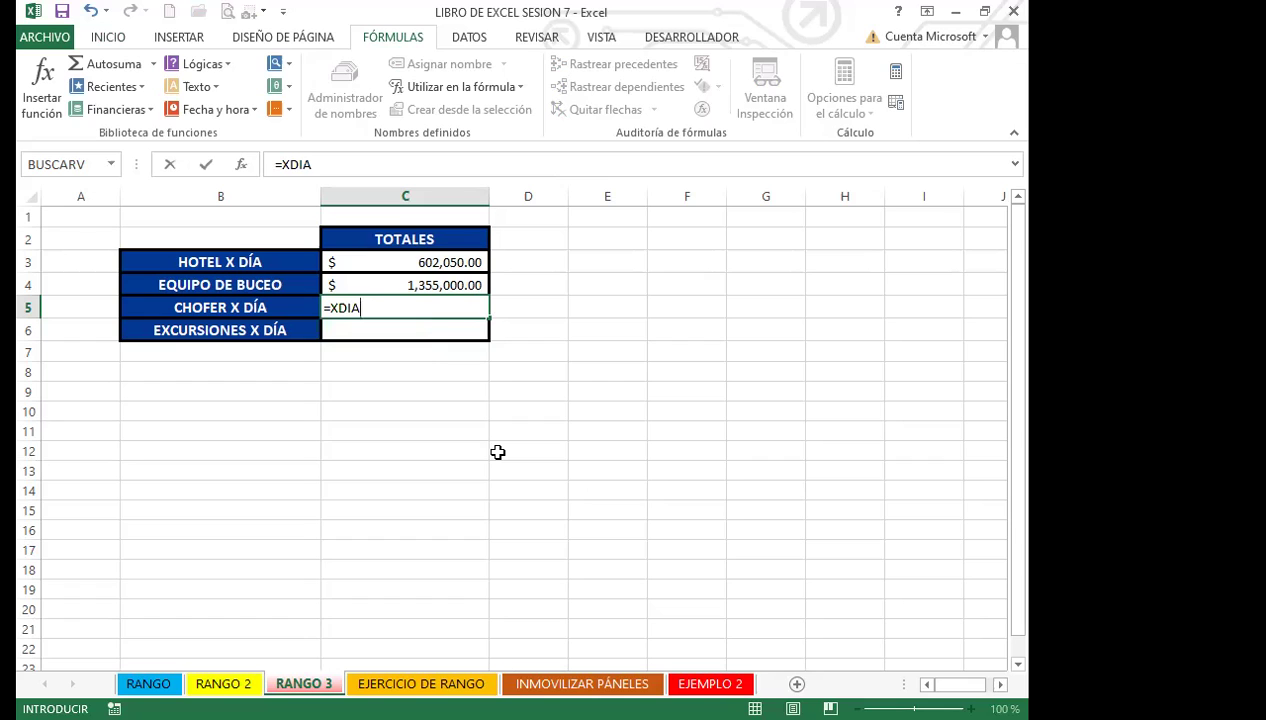
pyautogui.press('Return')
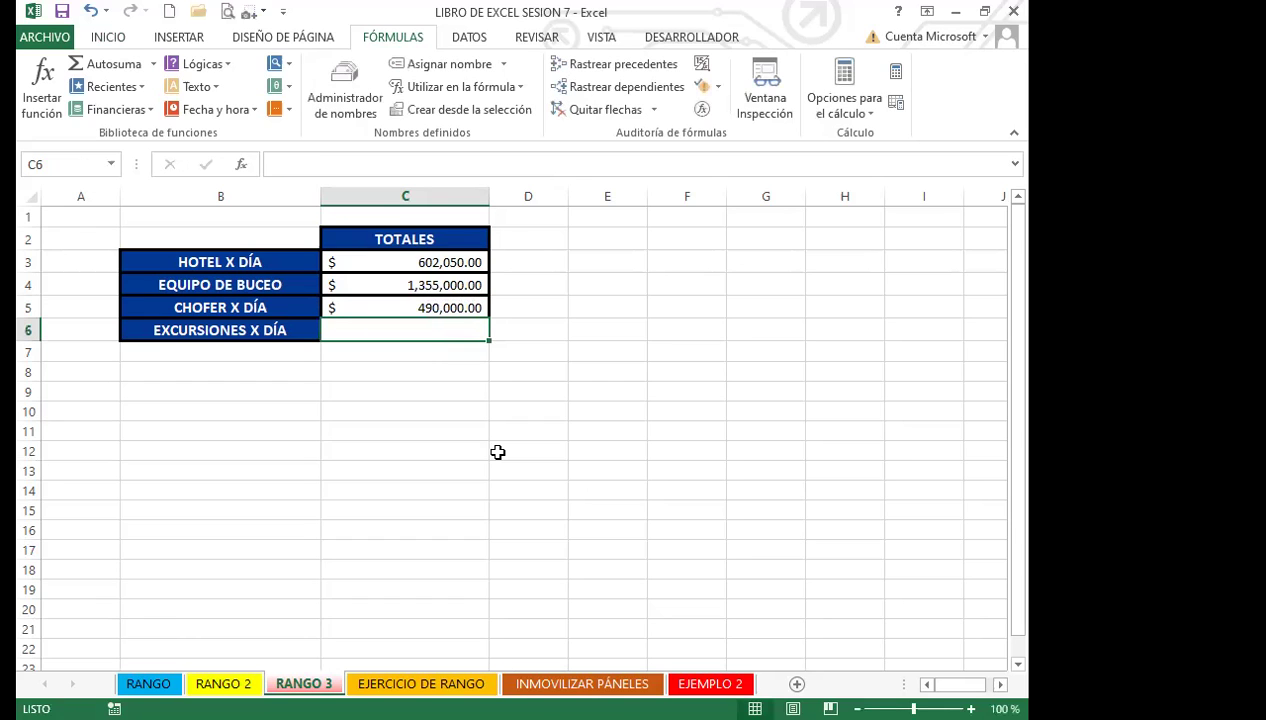
# Compare the XDIA source cell D10 on RANGO 2 with the HOTEL X DÍA formula in C3 on RANGO 3
pyautogui.hotkey('ctrl', 'pageup')
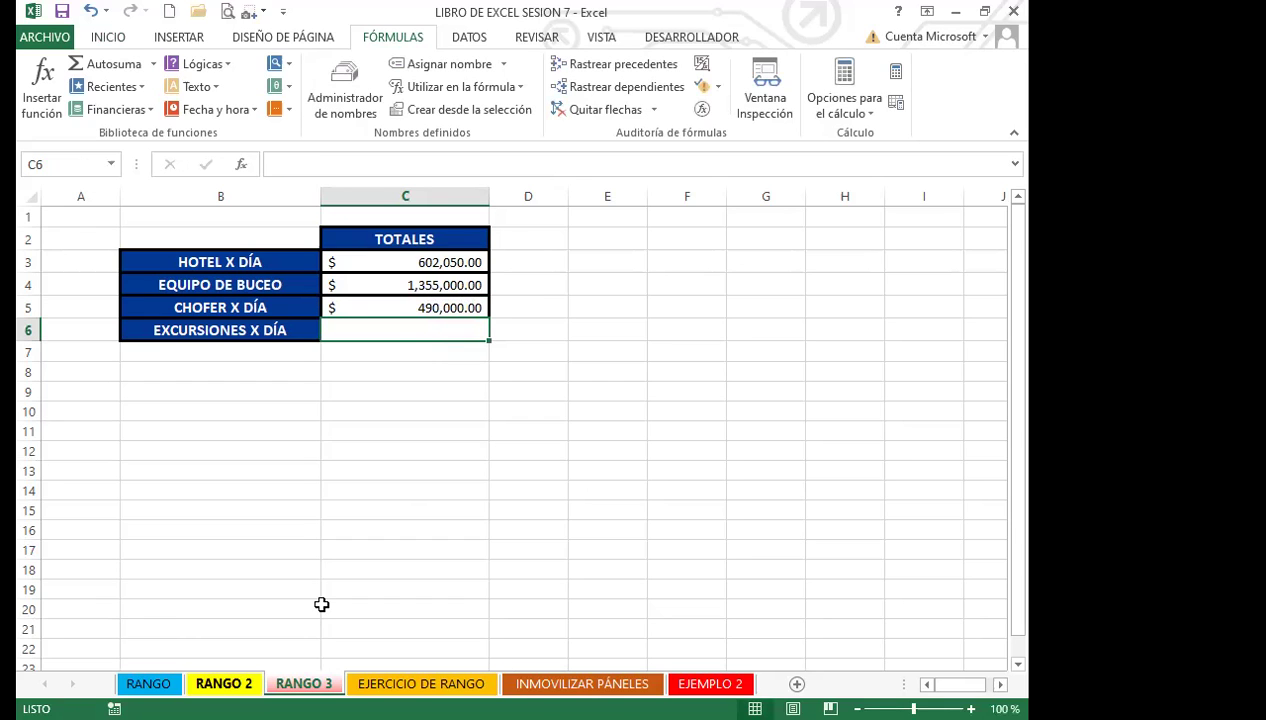
pyautogui.click(567, 414)
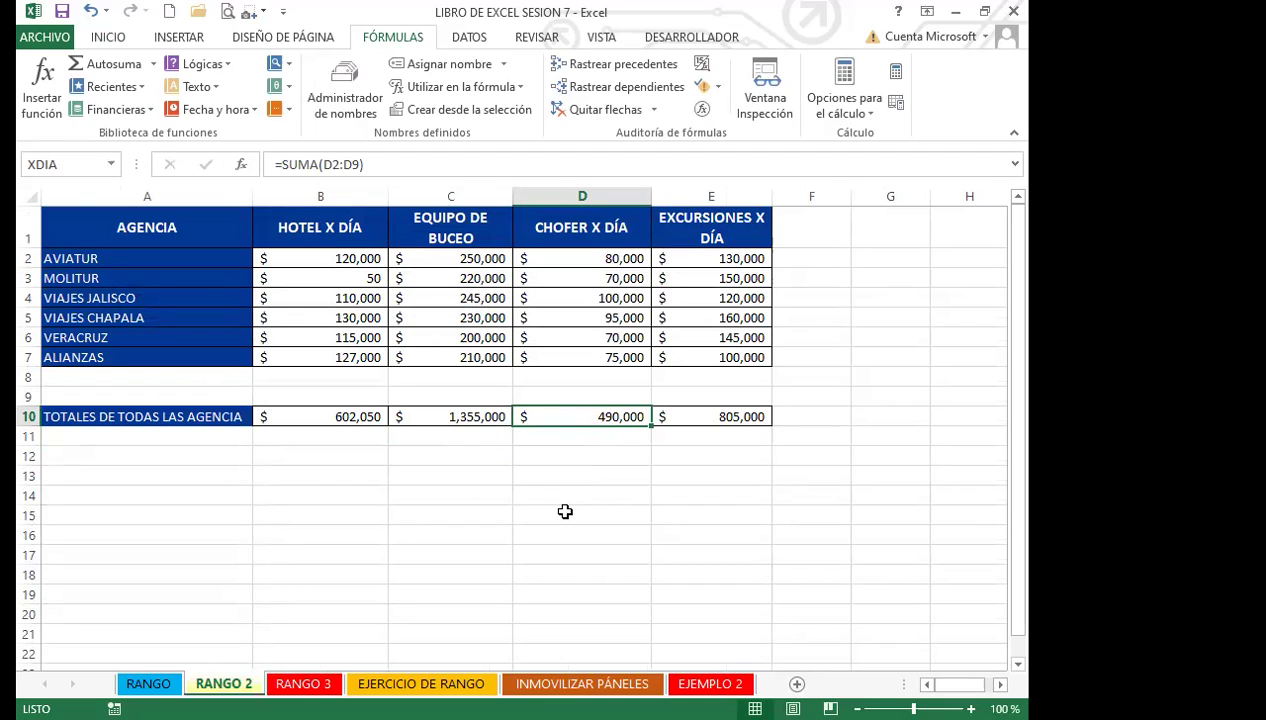
pyautogui.hotkey('ctrl', 'pagedown')
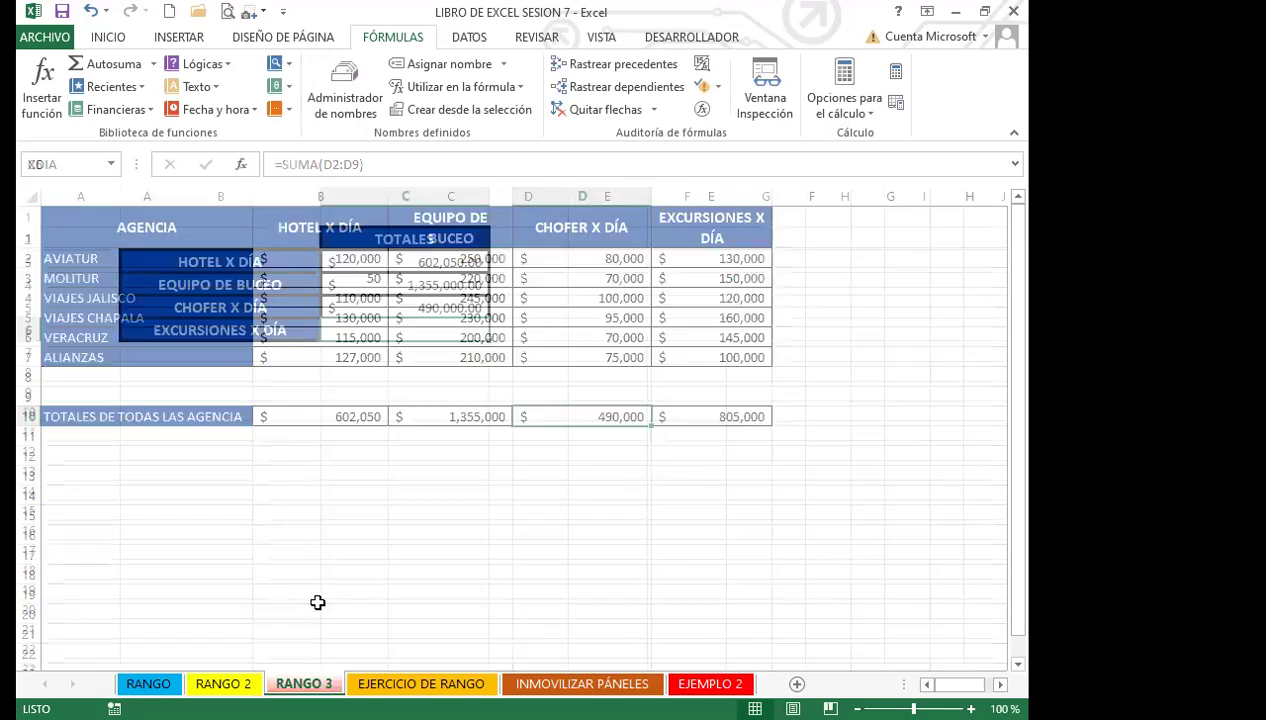
pyautogui.click(426, 432)
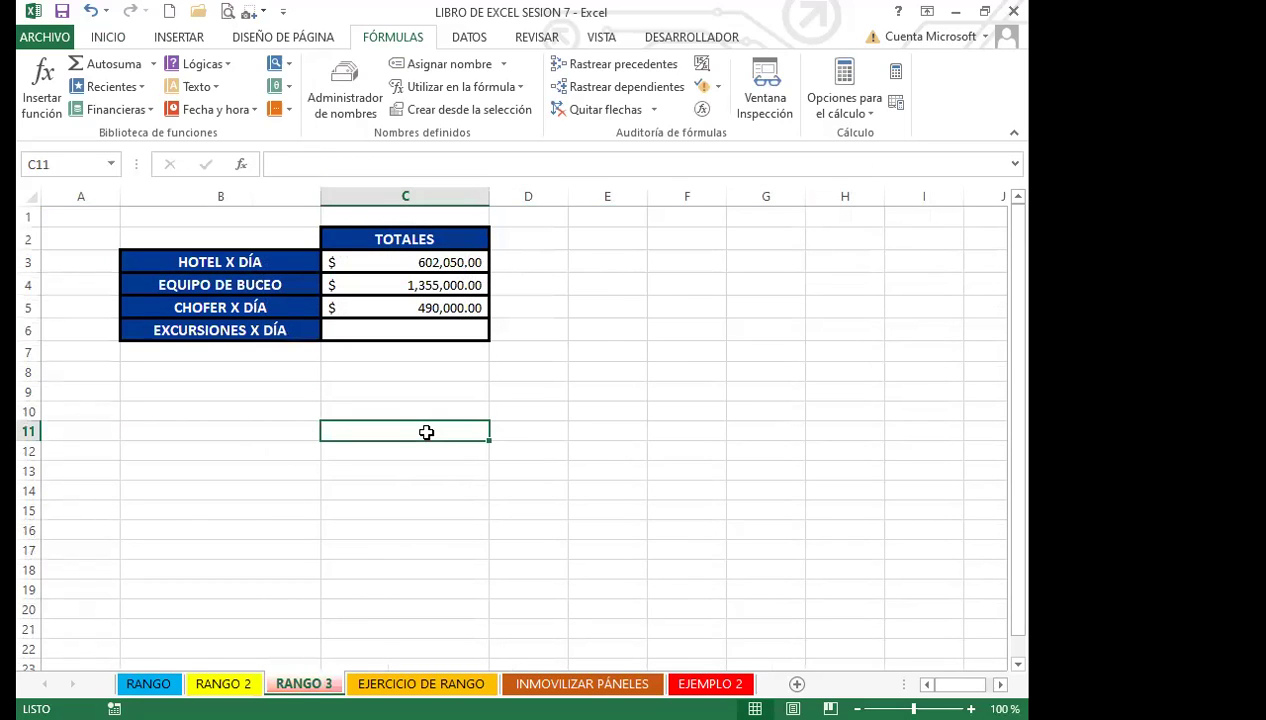
pyautogui.click(385, 261)
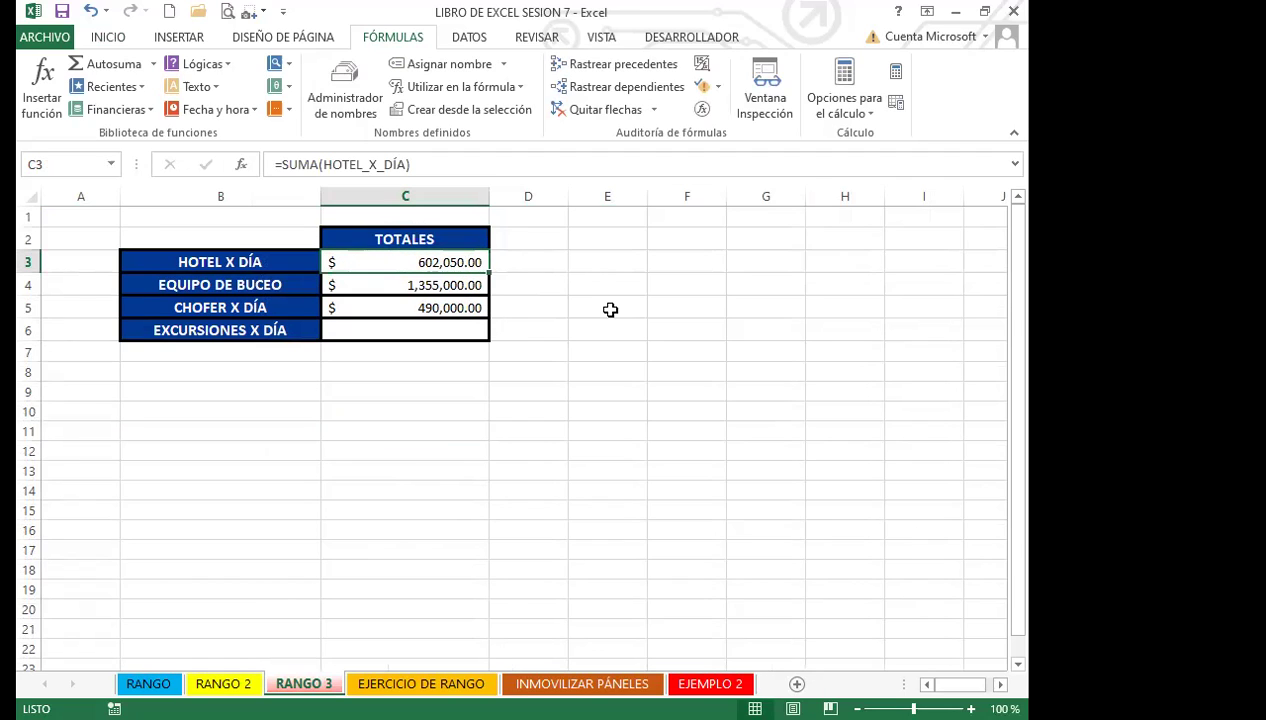
pyautogui.click(510, 257)
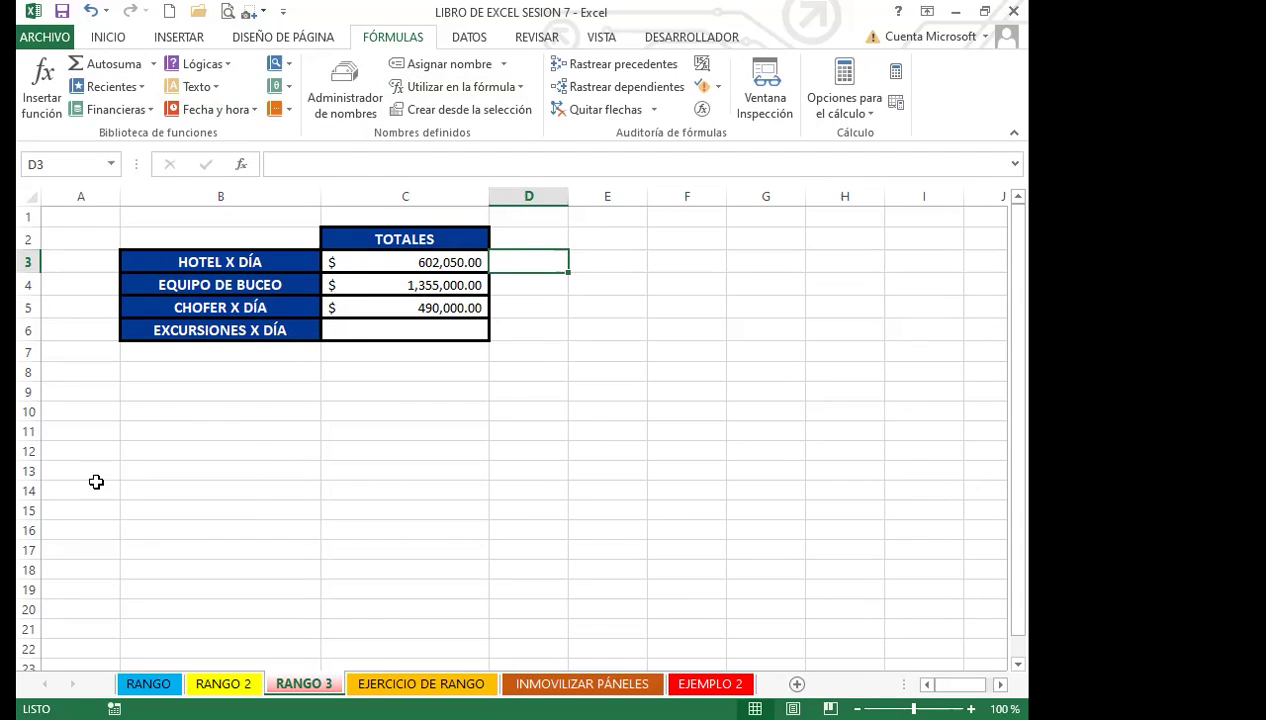
pyautogui.click(140, 447)
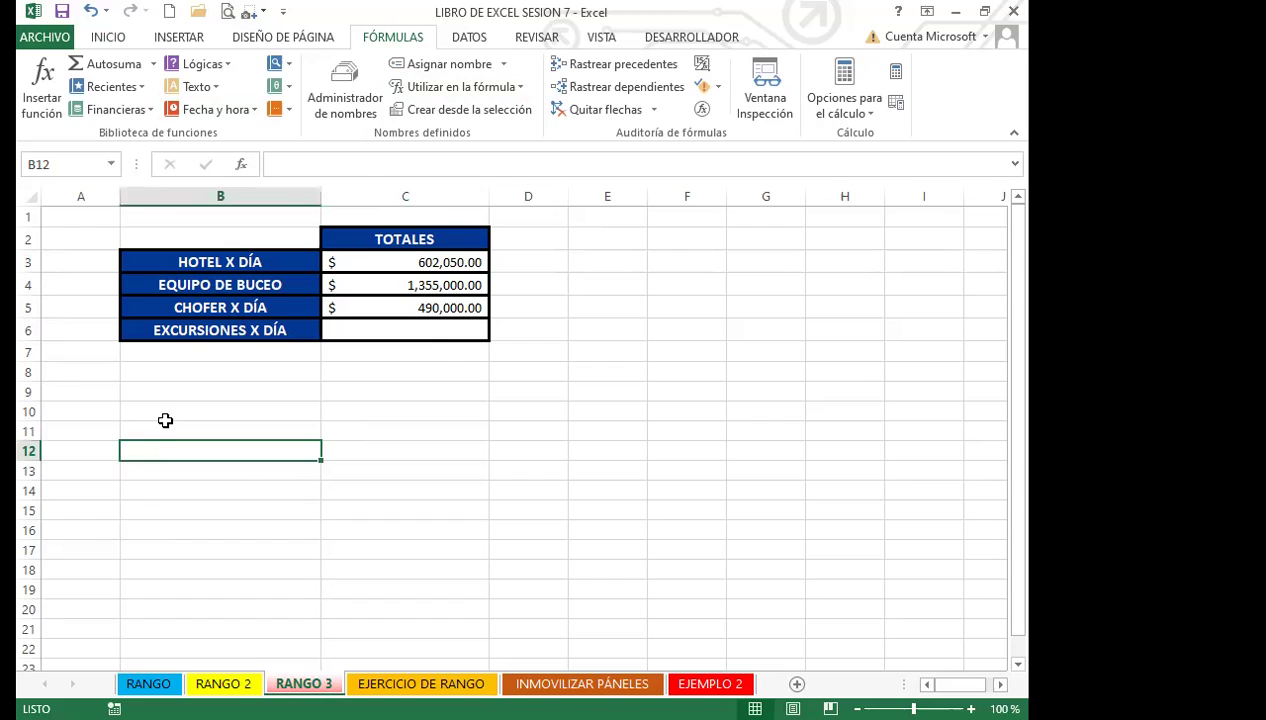
pyautogui.click(161, 426)
pyautogui.hotkey('ctrl', 'pageup')
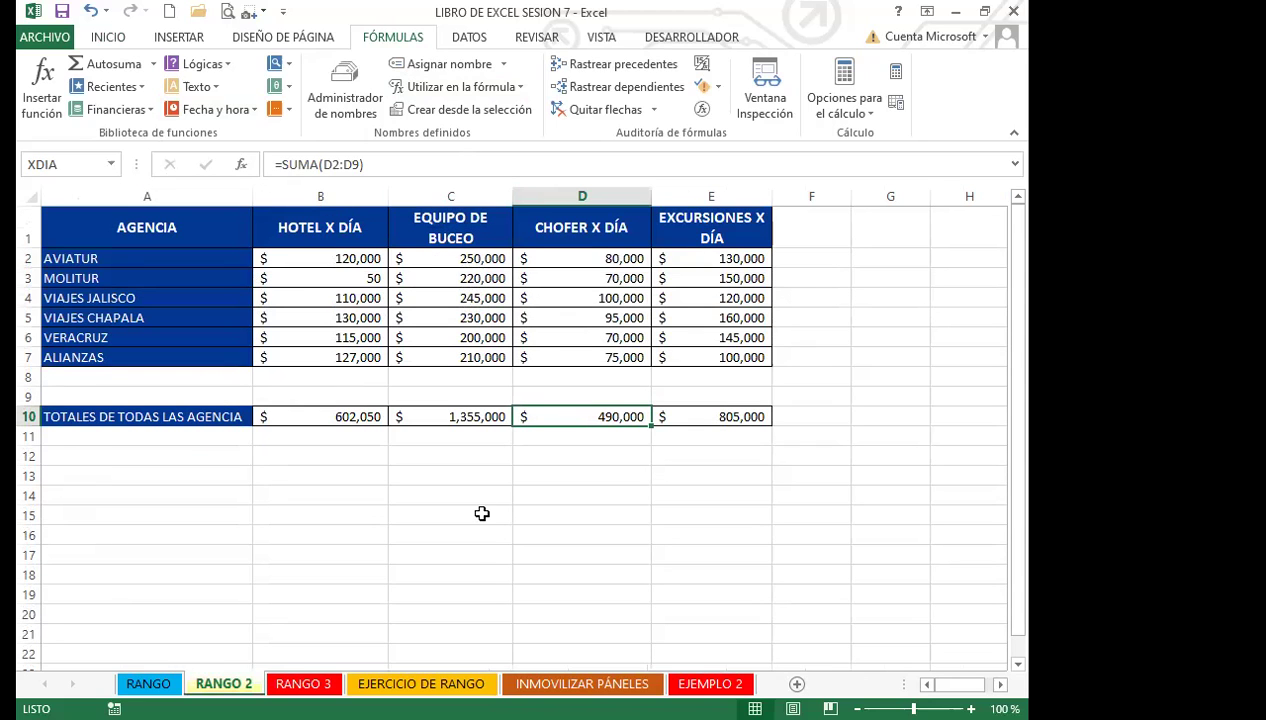
# Check the HOTEL X DÍA total's formula in C3 on the RANGO 3 sheet
pyautogui.hotkey('ctrl', 'pagedown')
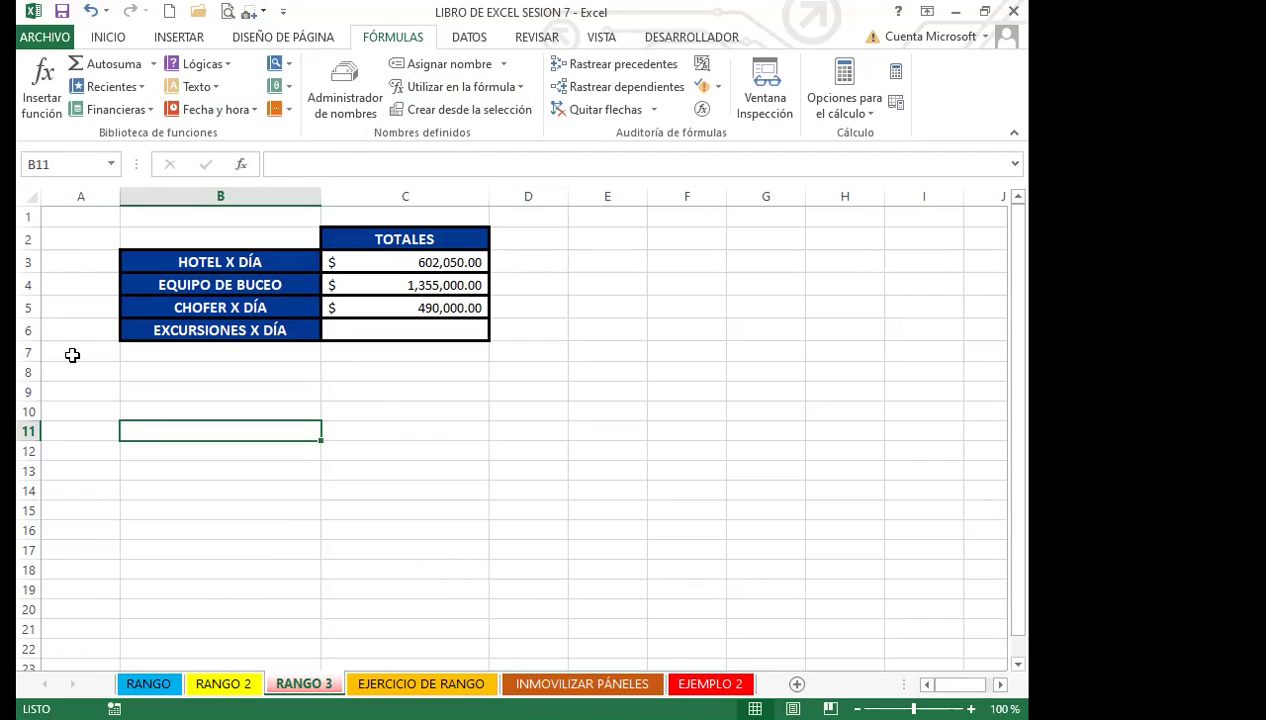
pyautogui.click(361, 391)
pyautogui.click(377, 263)
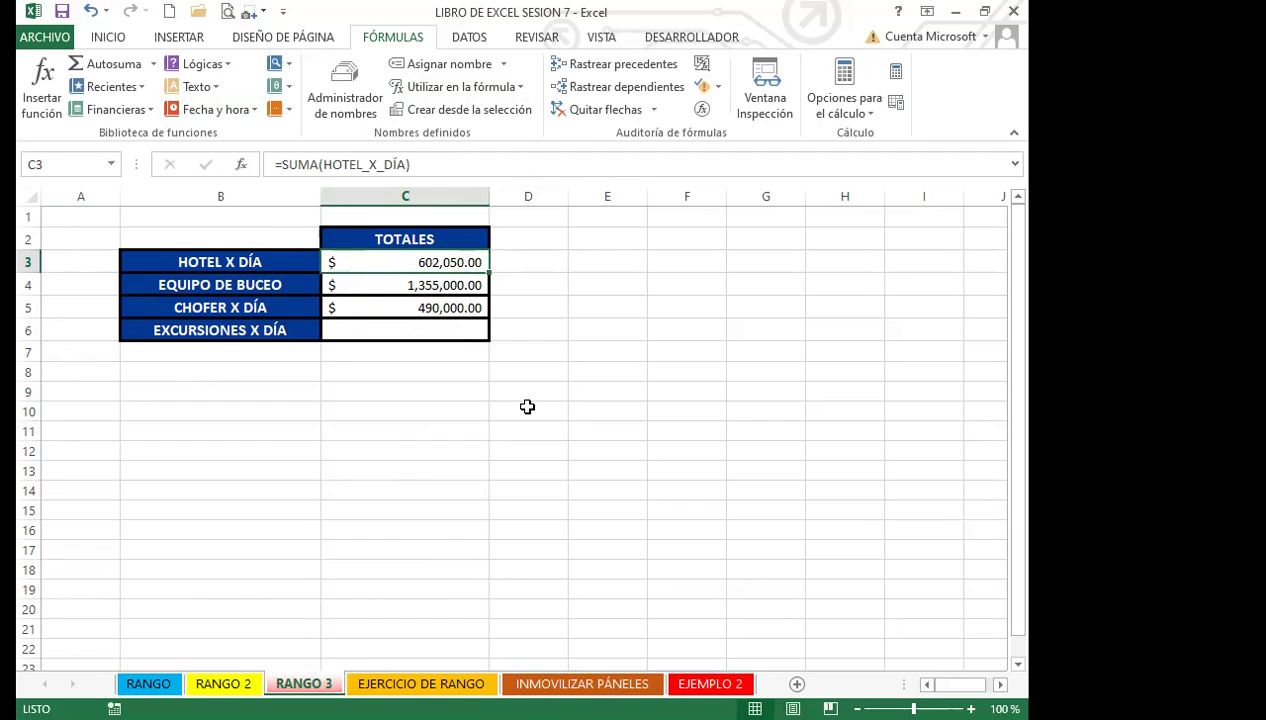
pyautogui.click(413, 390)
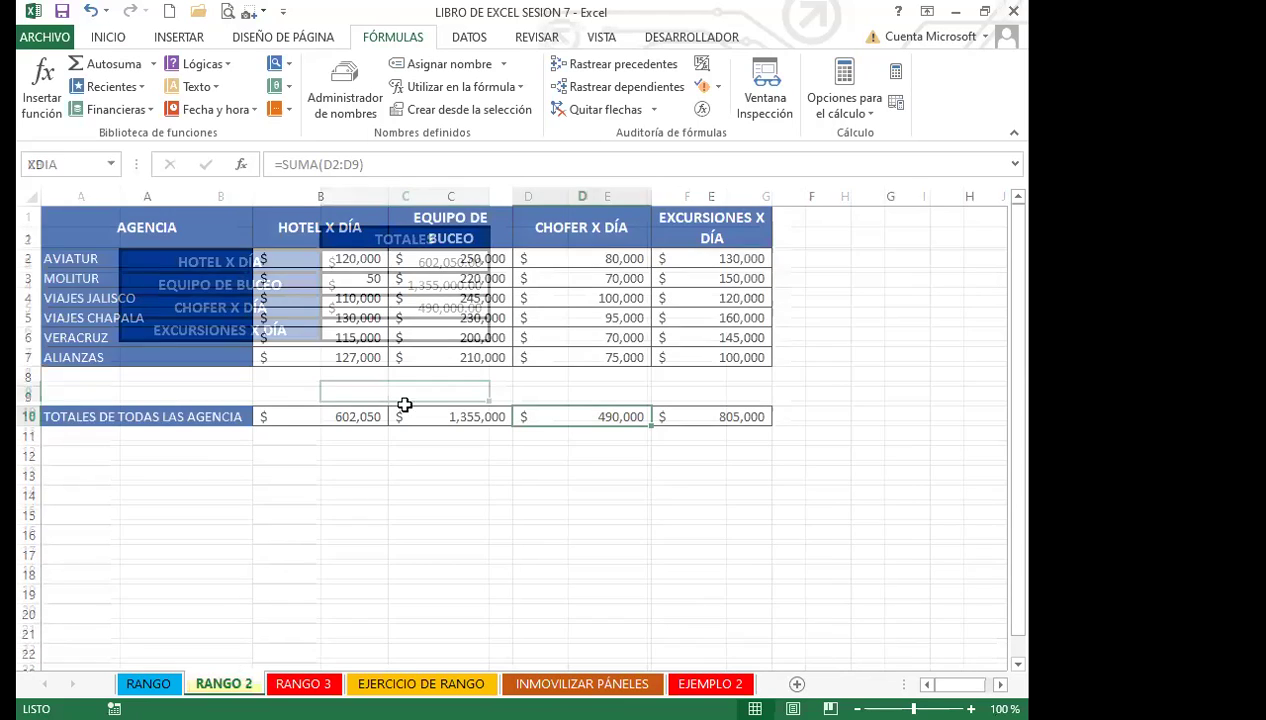
pyautogui.click(525, 499)
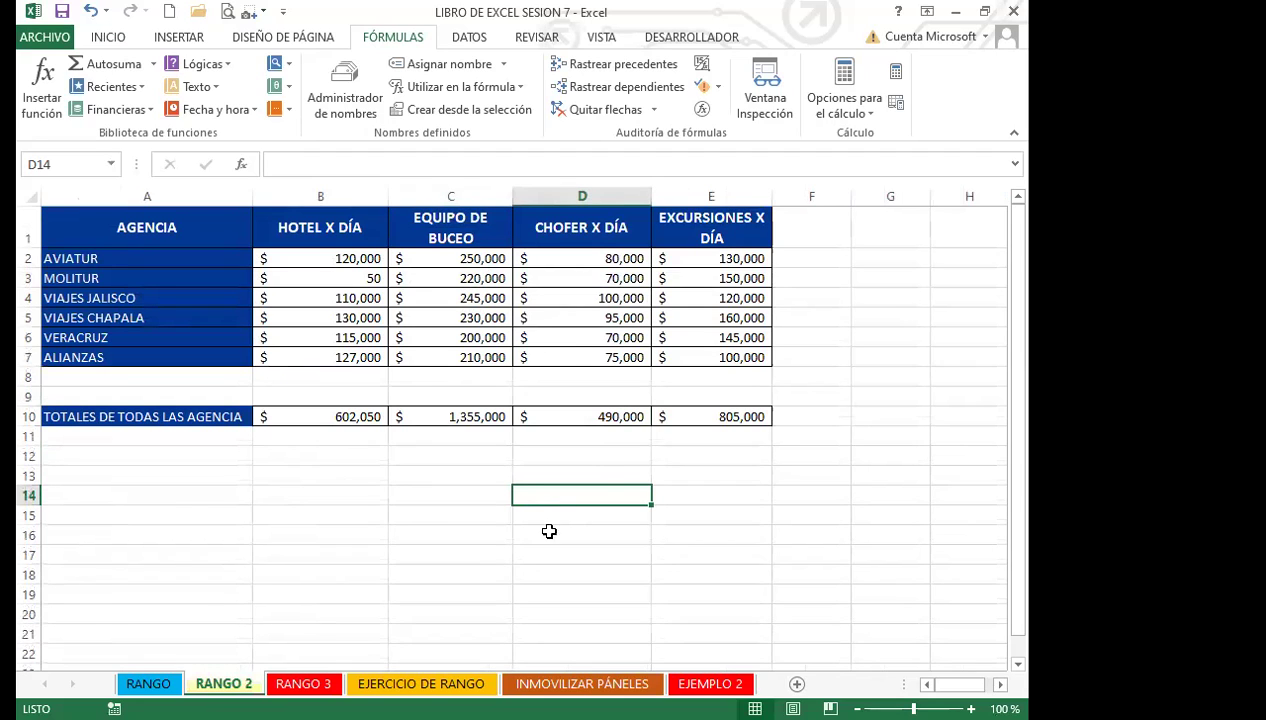
pyautogui.click(422, 474)
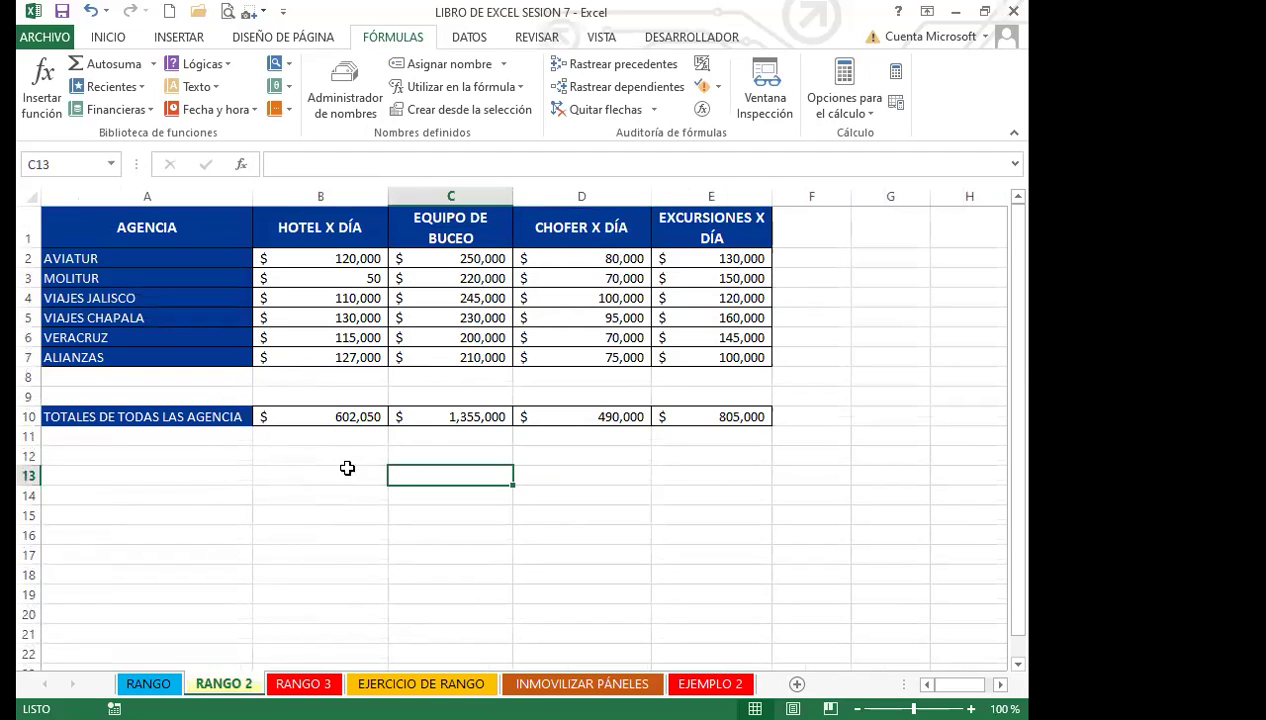
pyautogui.click(345, 500)
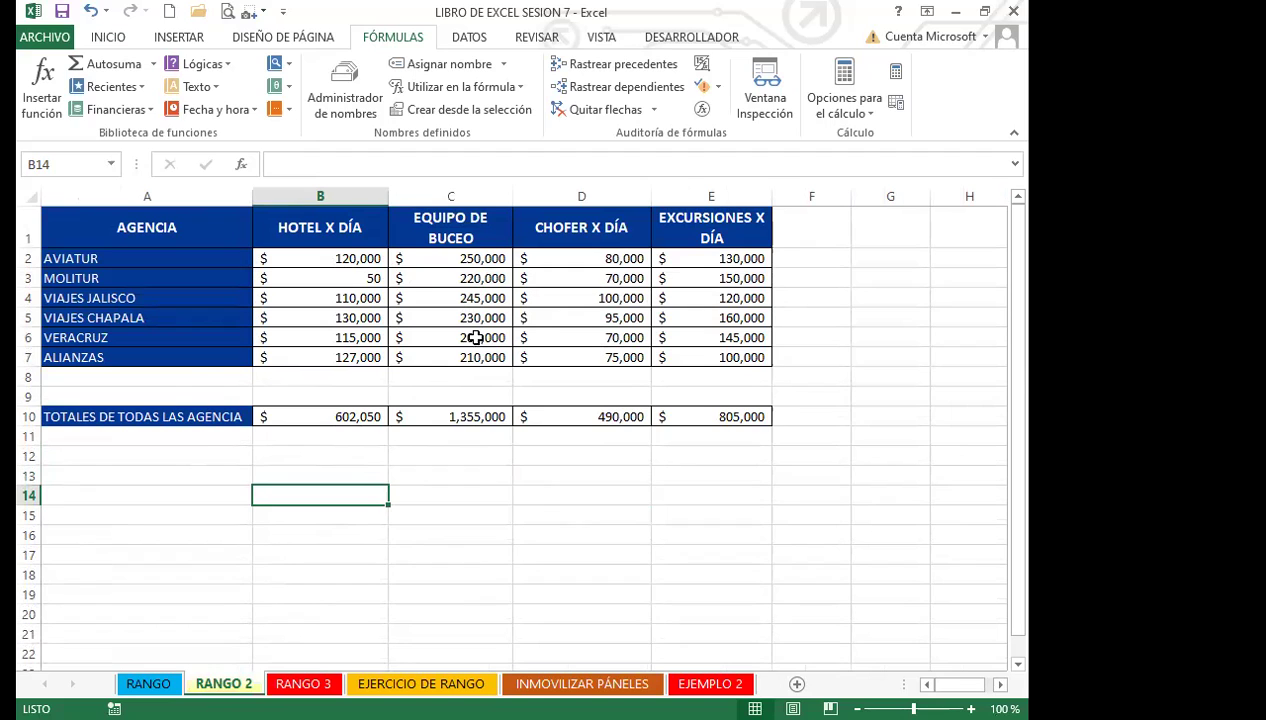
pyautogui.click(539, 468)
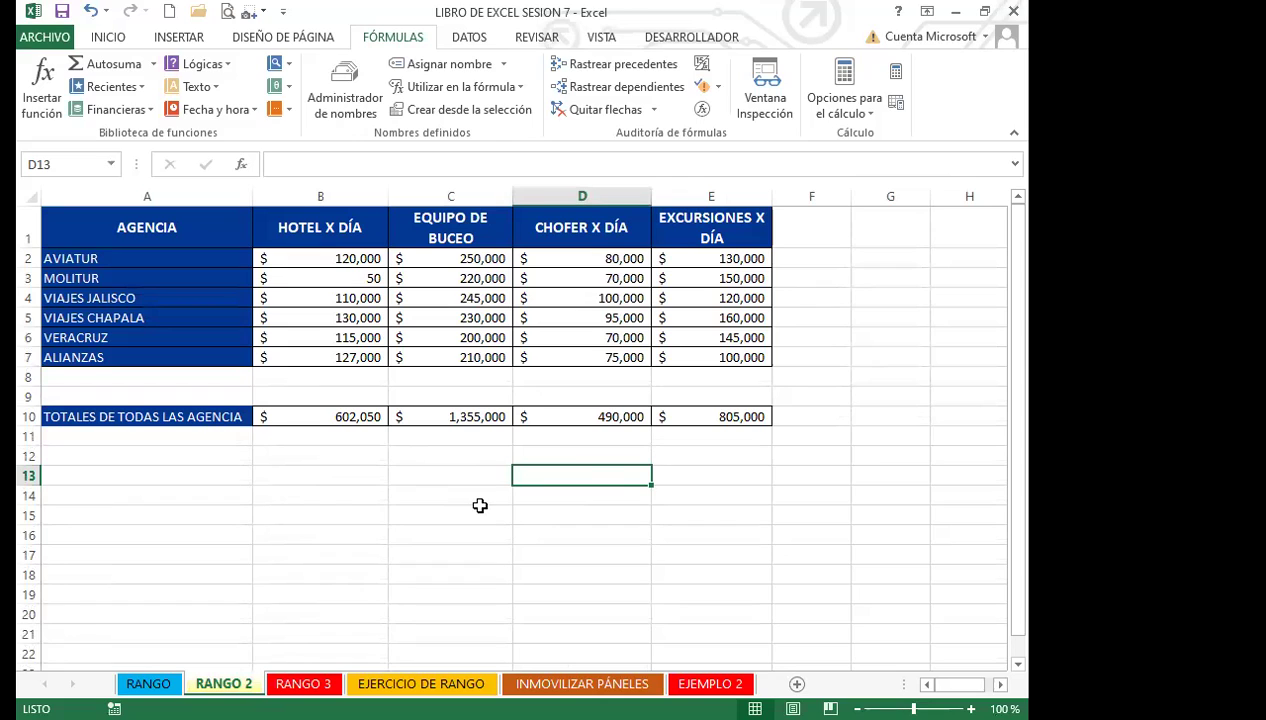
pyautogui.click(452, 451)
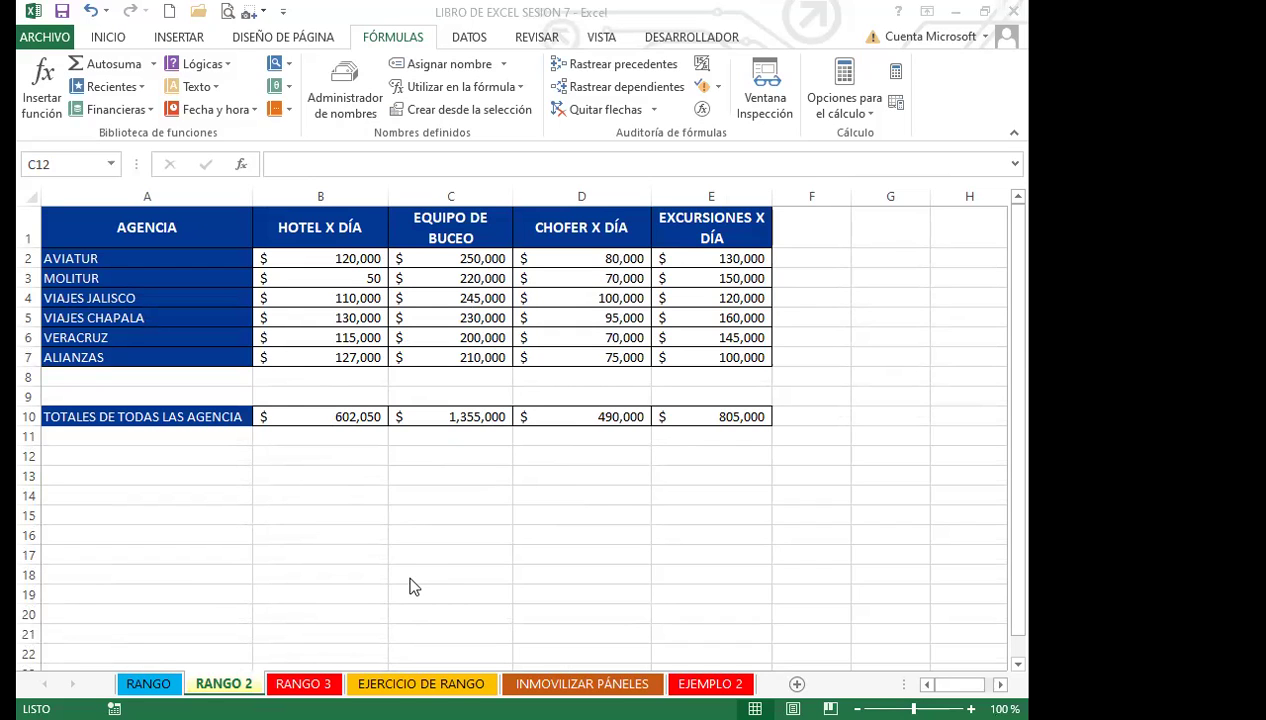
# Try the formula =XDIA in D5 on the RANGO 3 sheet and clear the cell again
pyautogui.click(303, 683)
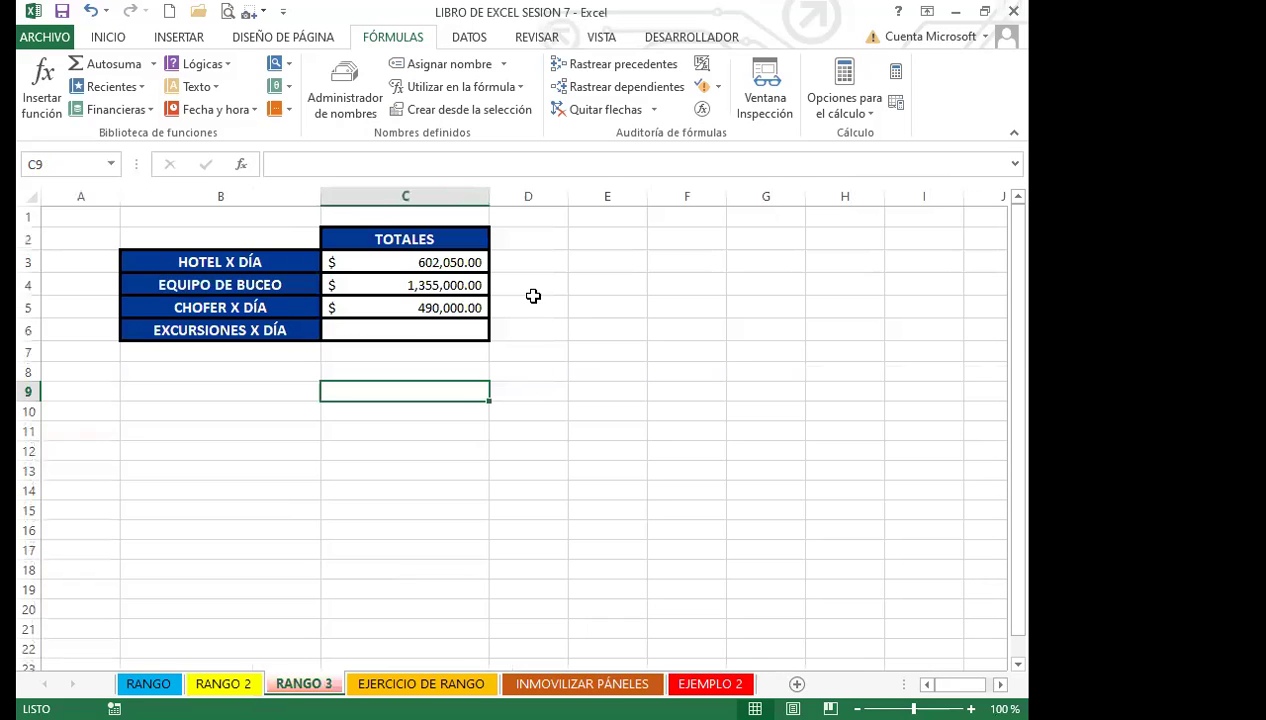
pyautogui.click(550, 303)
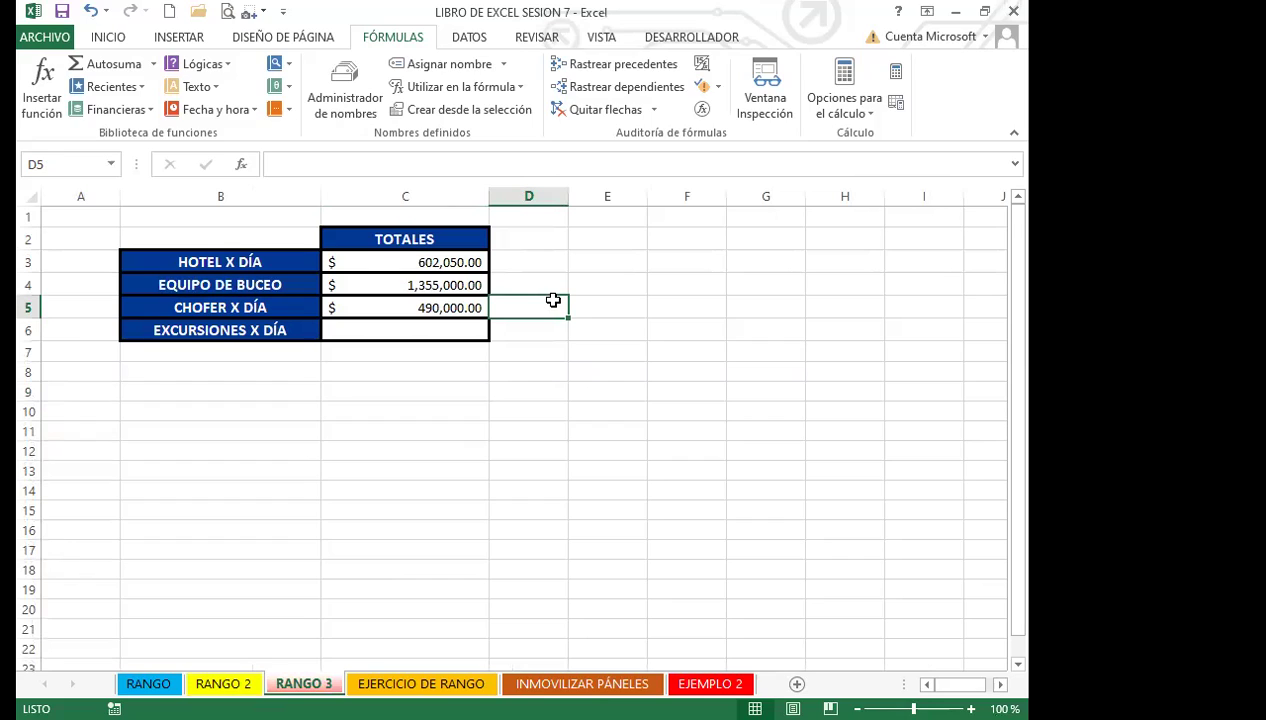
pyautogui.write('=DIA')
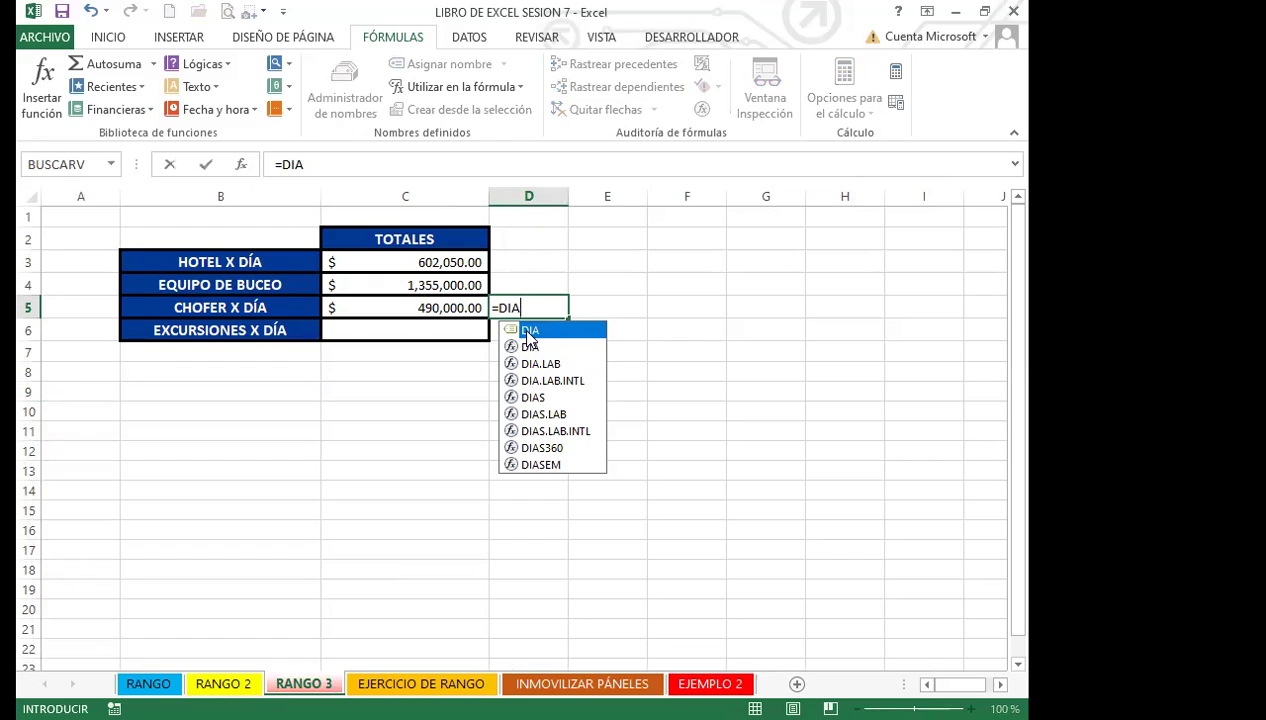
pyautogui.press('Escape')
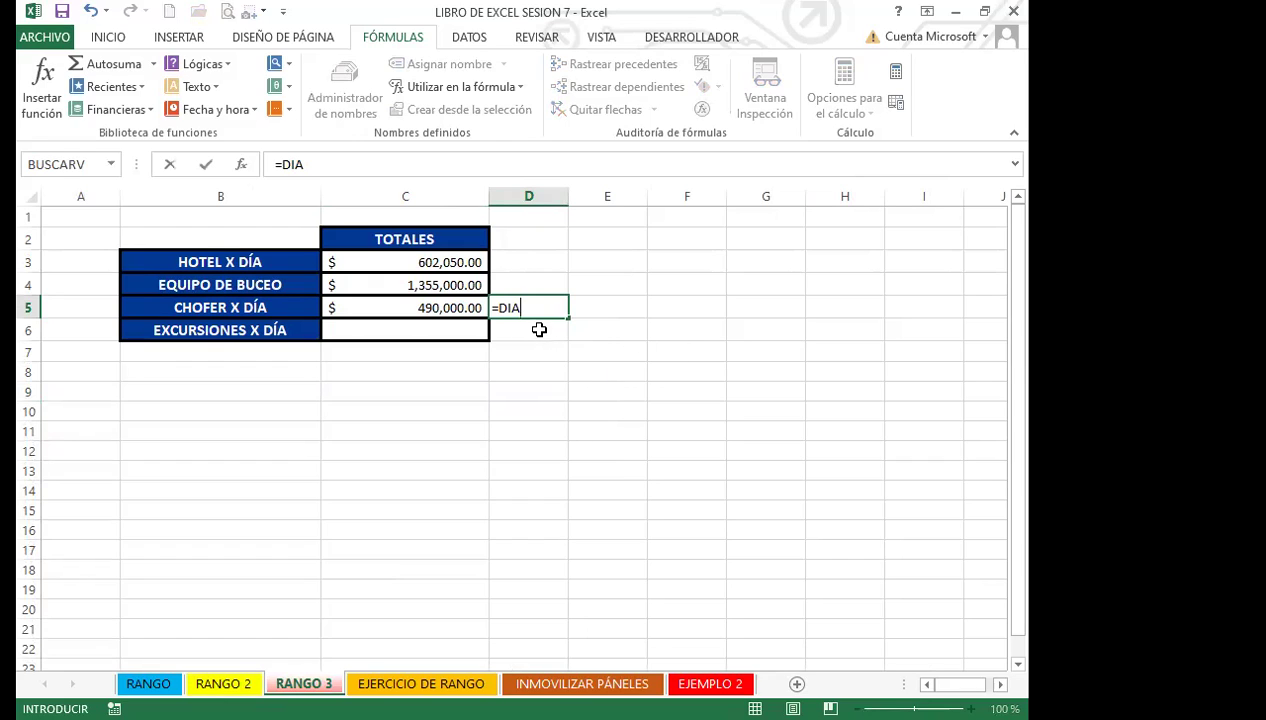
pyautogui.press('BackSpace')
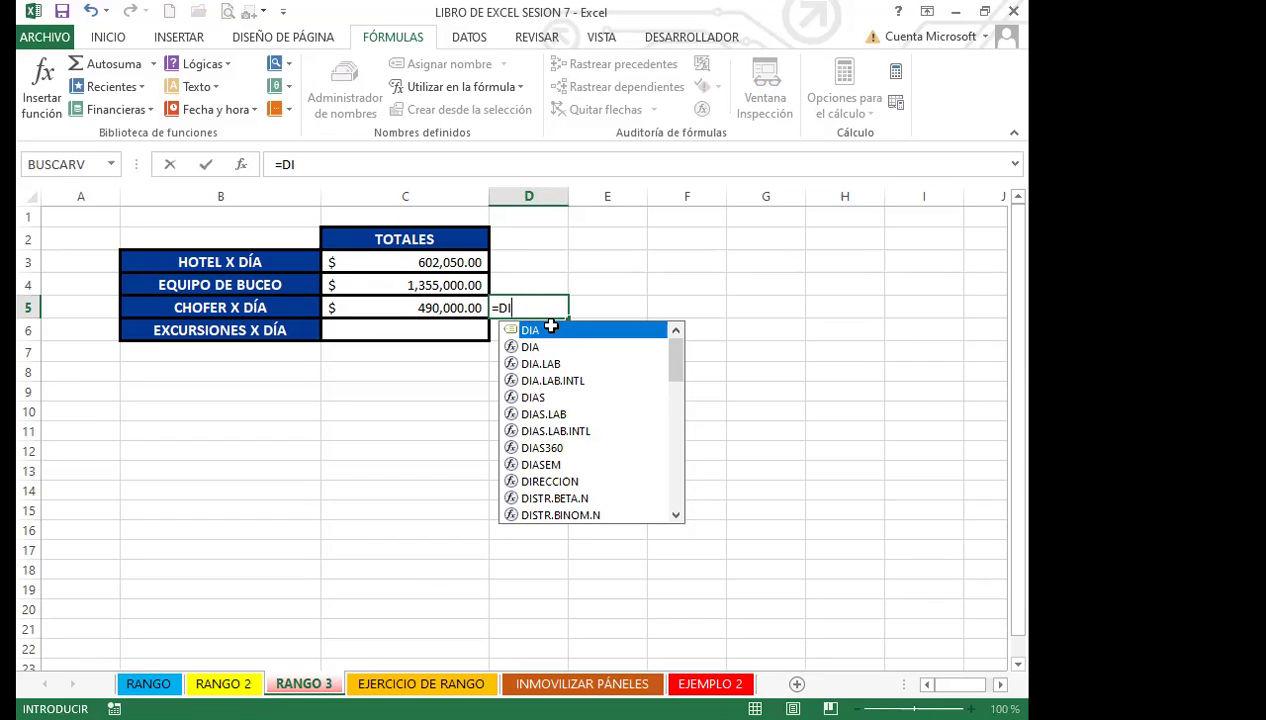
pyautogui.press('BackSpace')
pyautogui.press('BackSpace')
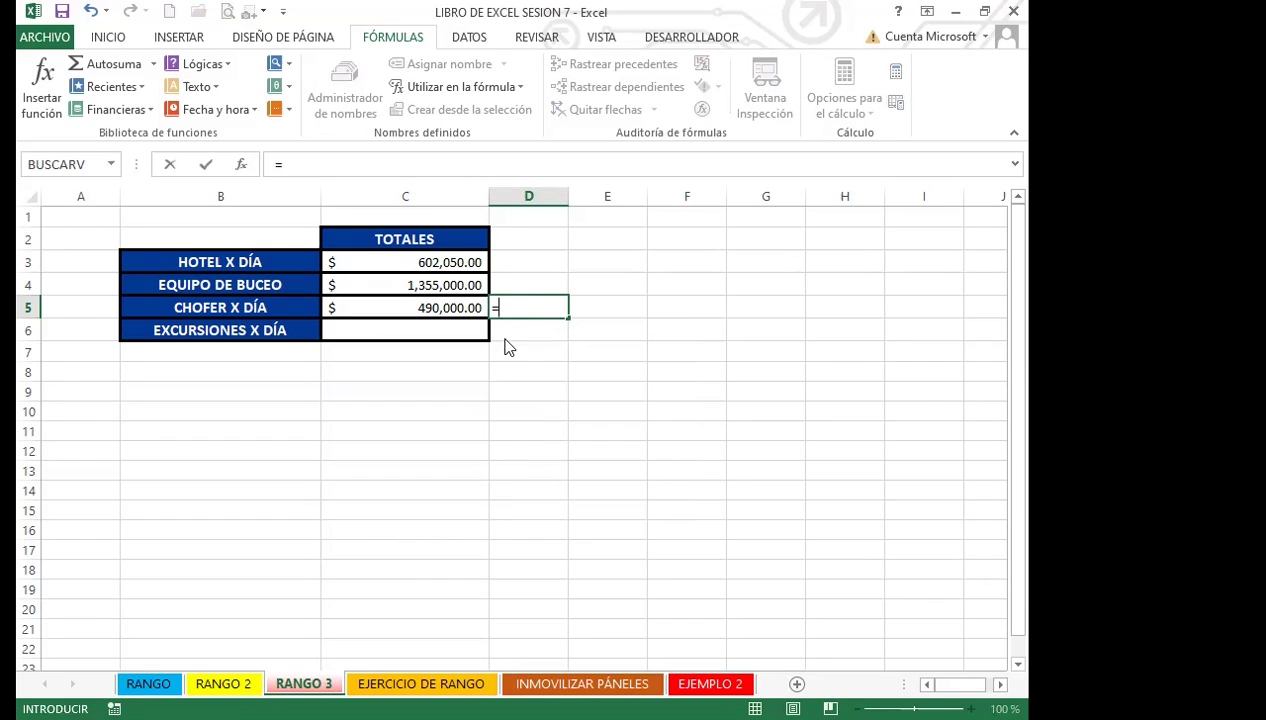
pyautogui.write('XD')
pyautogui.press('Tab')
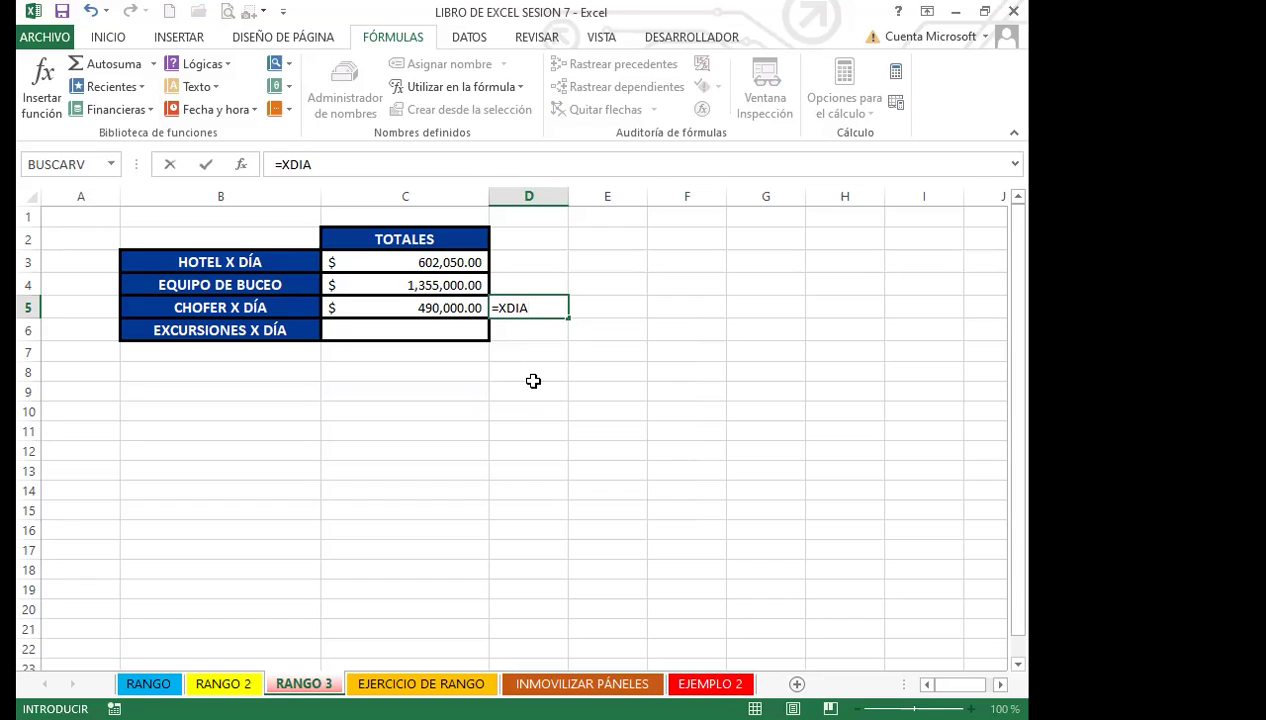
pyautogui.press('Return')
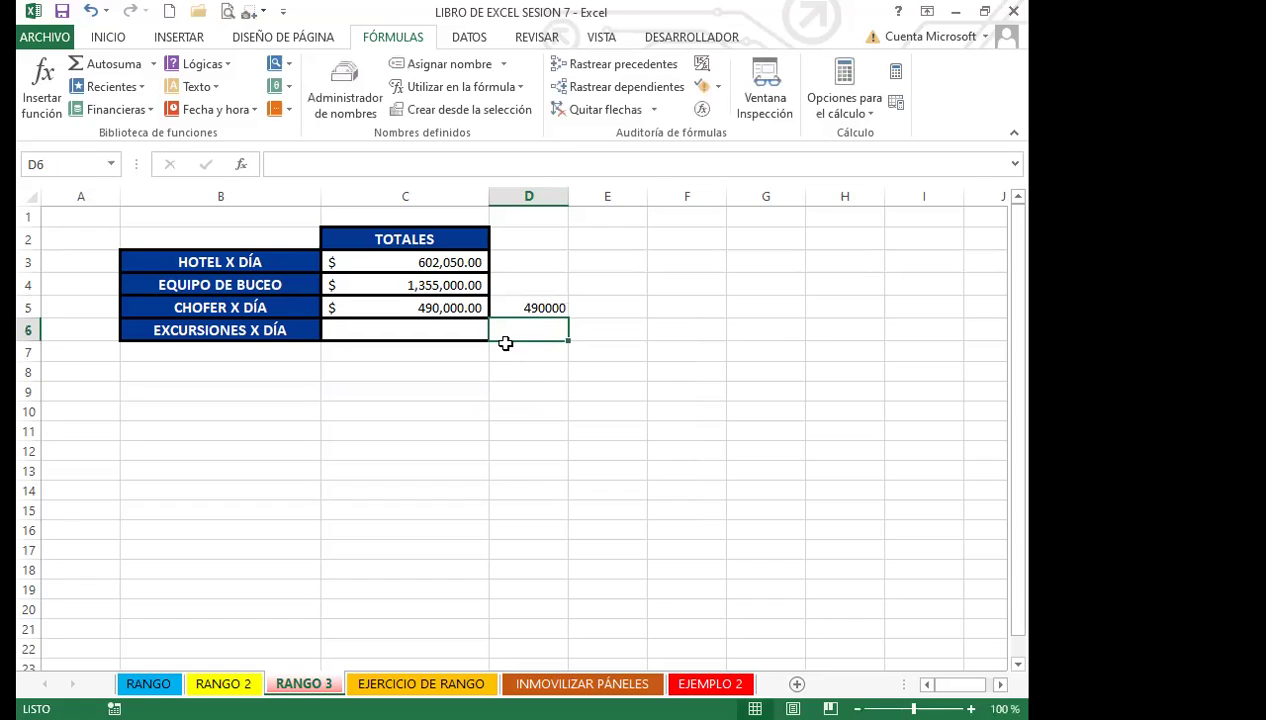
pyautogui.click(495, 308)
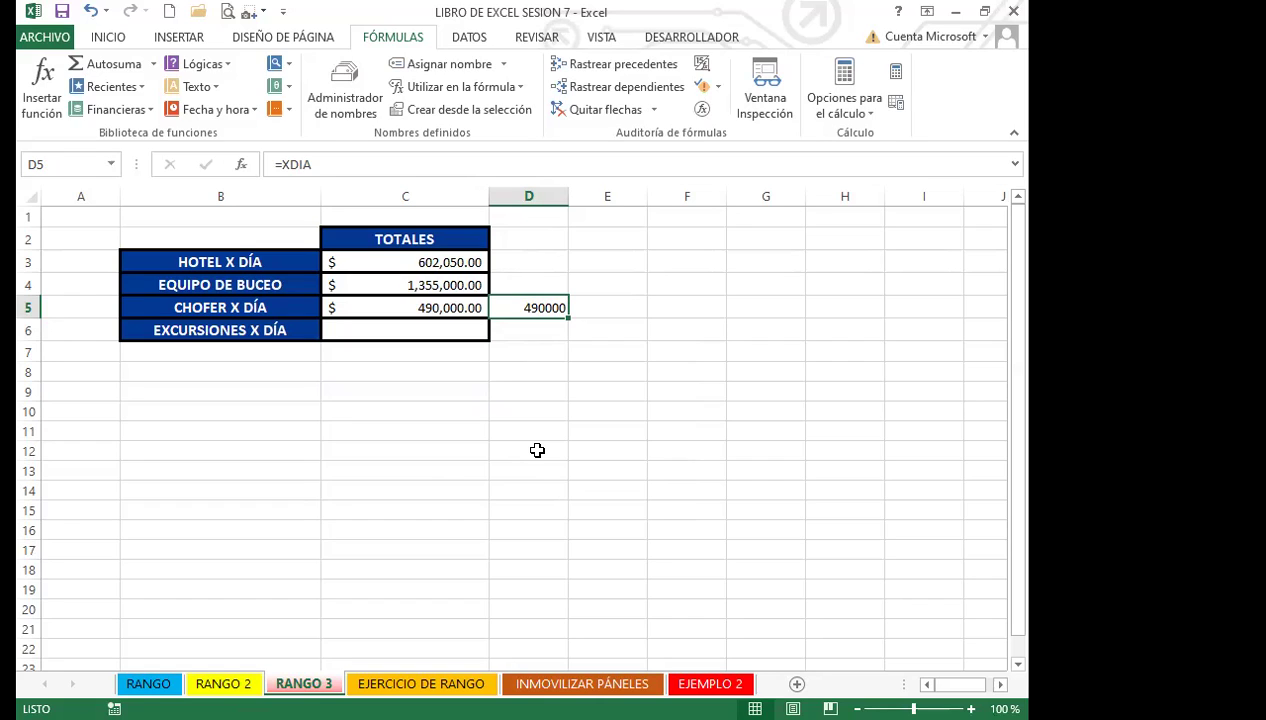
pyautogui.press('Delete')
pyautogui.click(530, 405)
pyautogui.click(588, 284)
pyautogui.moveTo(616, 244); pyautogui.dragTo(616, 294)
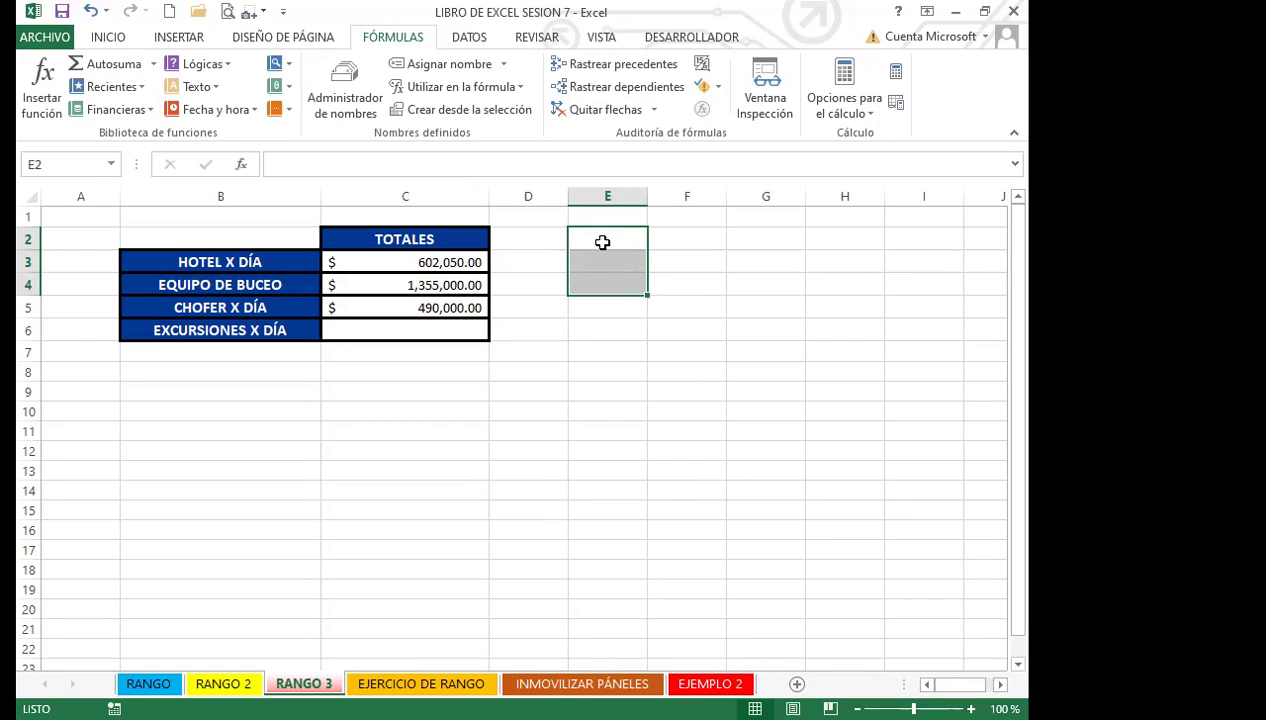
pyautogui.moveTo(602, 243); pyautogui.dragTo(879, 353)
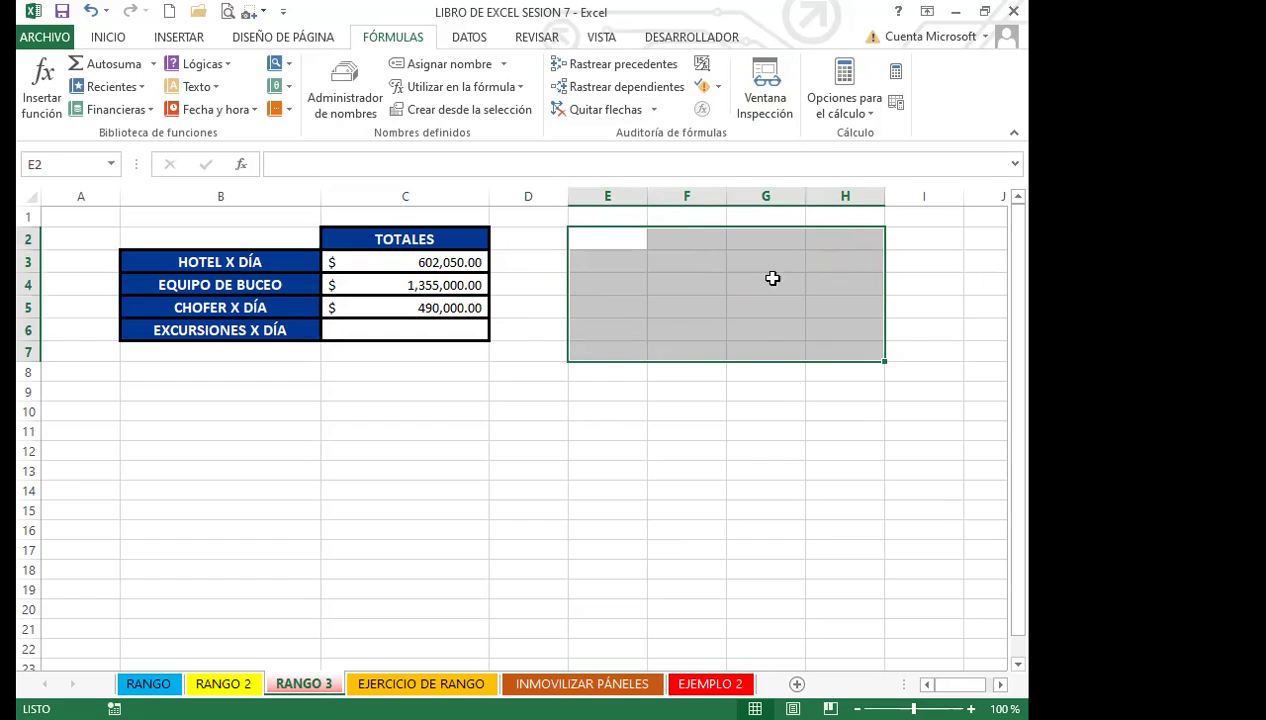
pyautogui.click(594, 424)
pyautogui.click(616, 236)
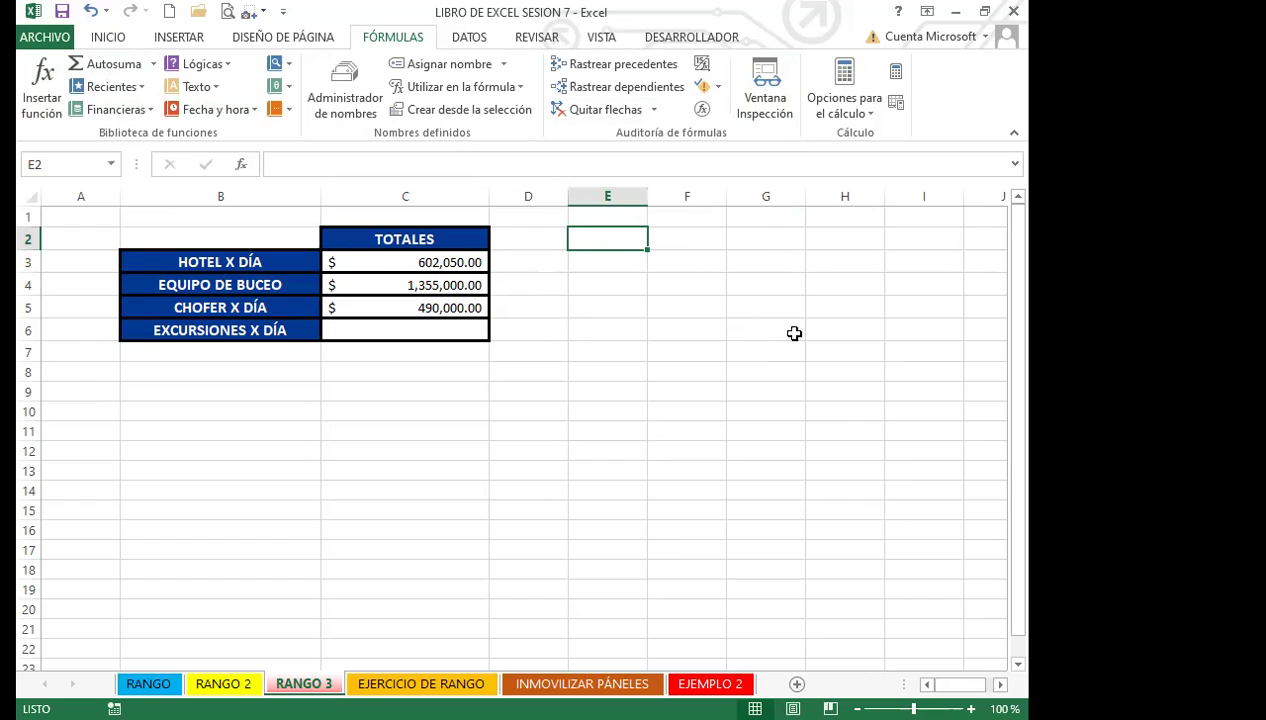
pyautogui.click(604, 306)
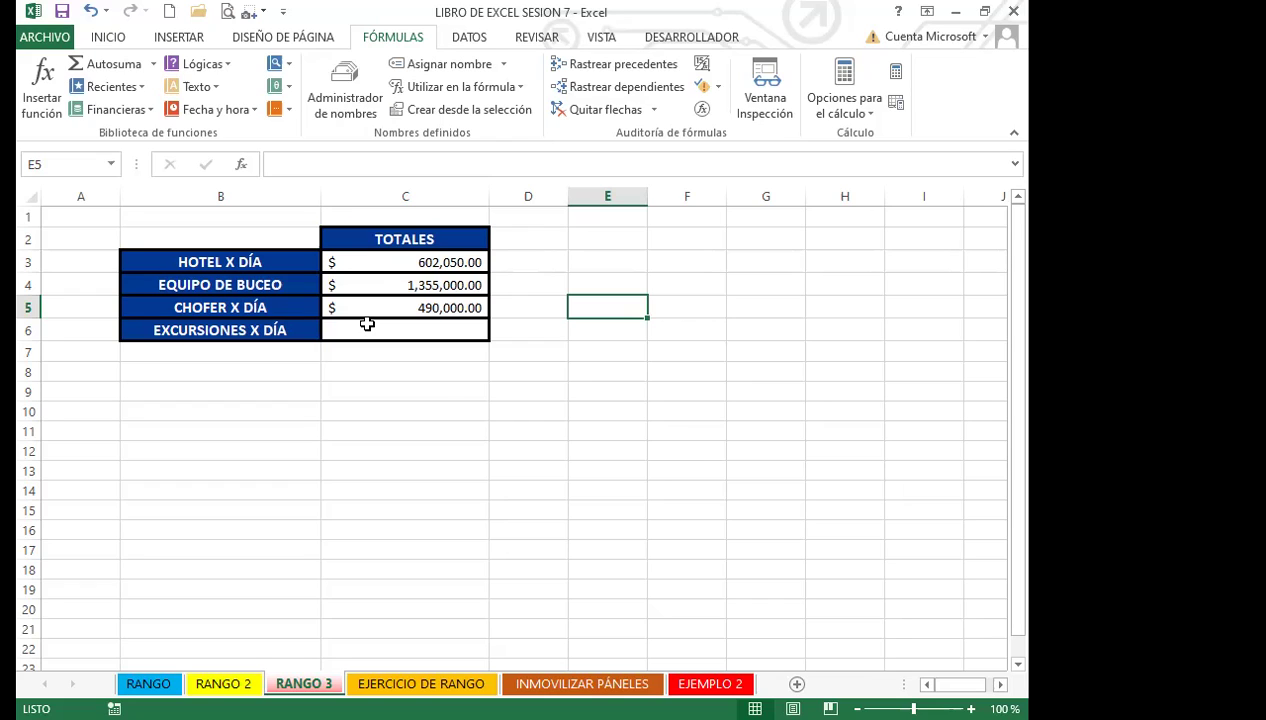
pyautogui.moveTo(930, 332); pyautogui.dragTo(925, 352)
pyautogui.click(580, 265)
pyautogui.click(952, 351)
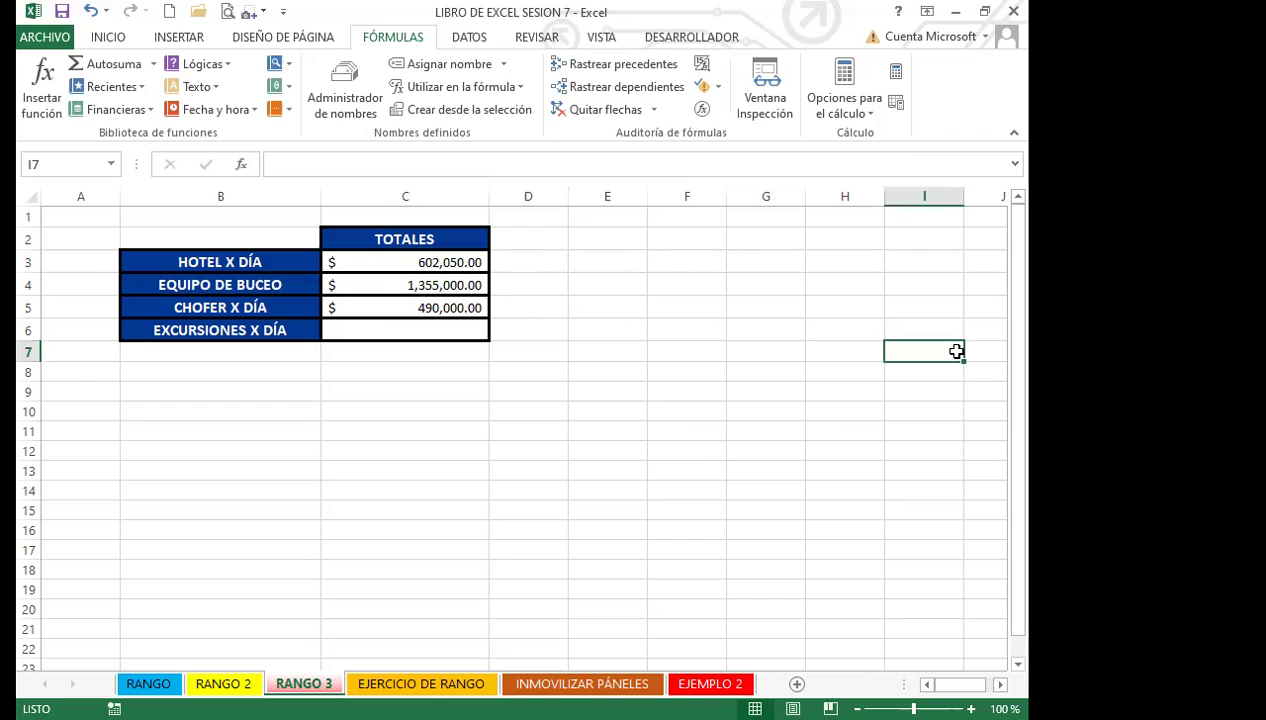
pyautogui.click(578, 373)
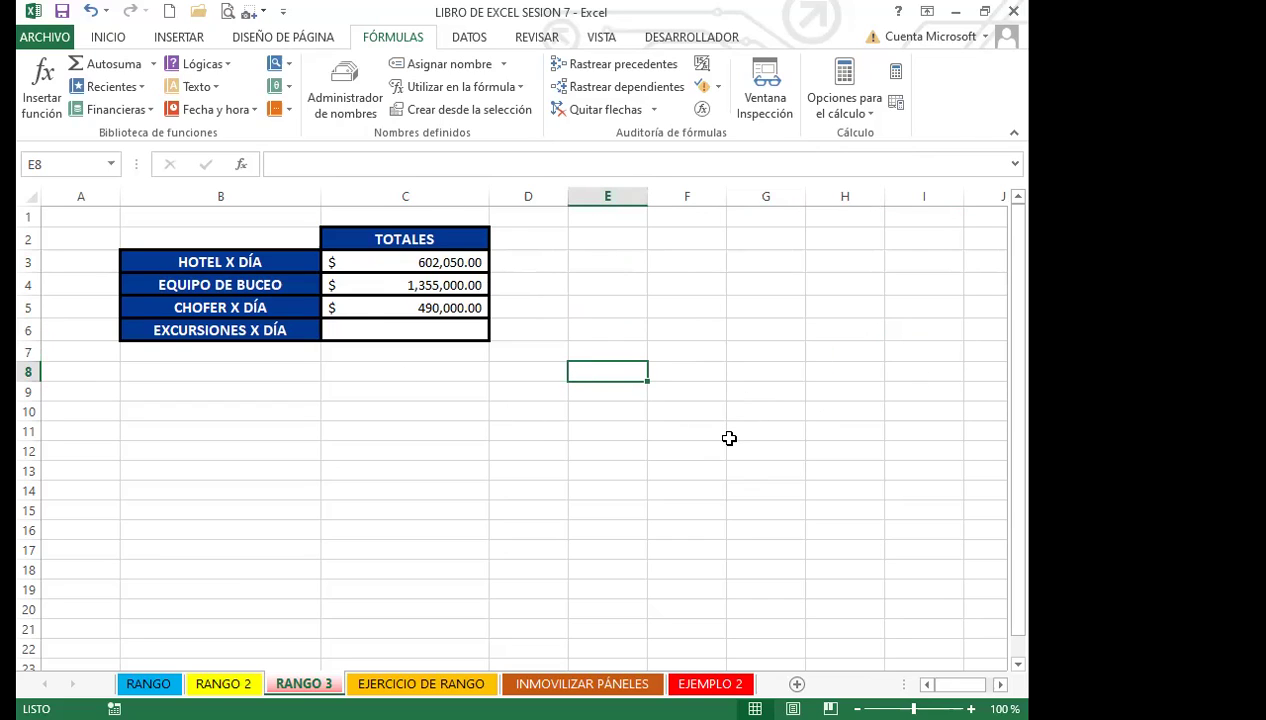
pyautogui.click(926, 263)
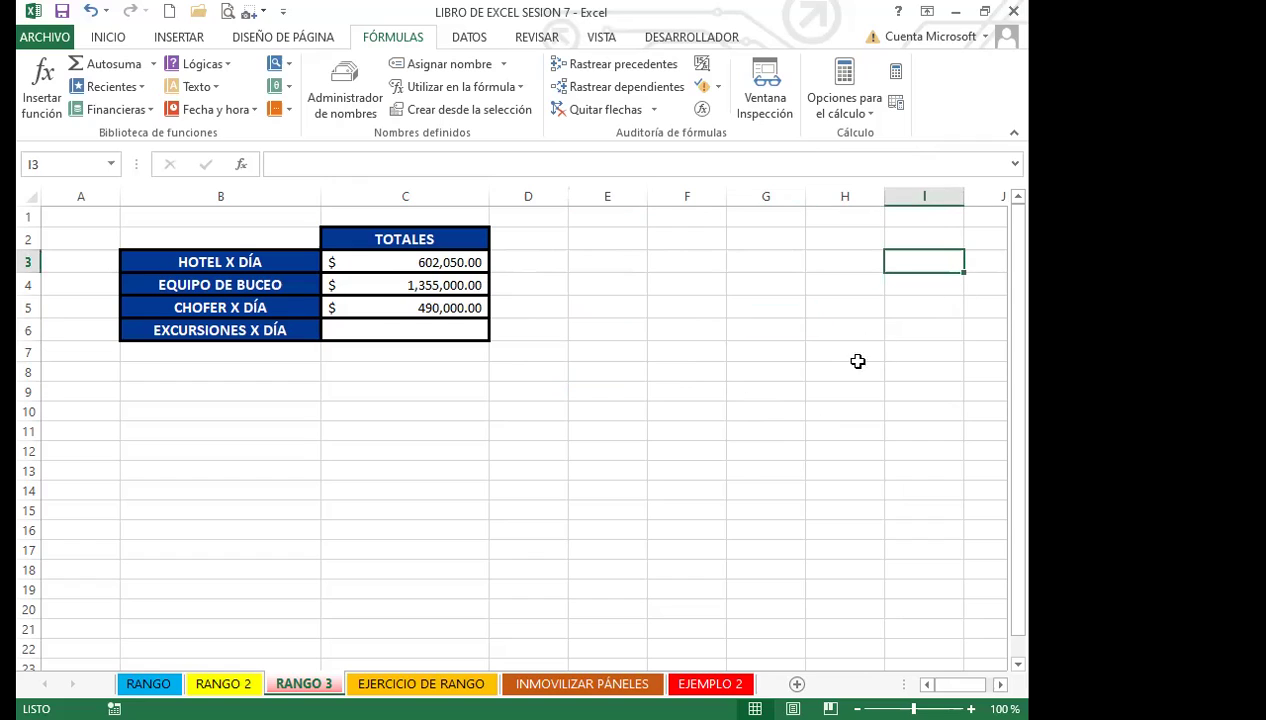
pyautogui.click(812, 404)
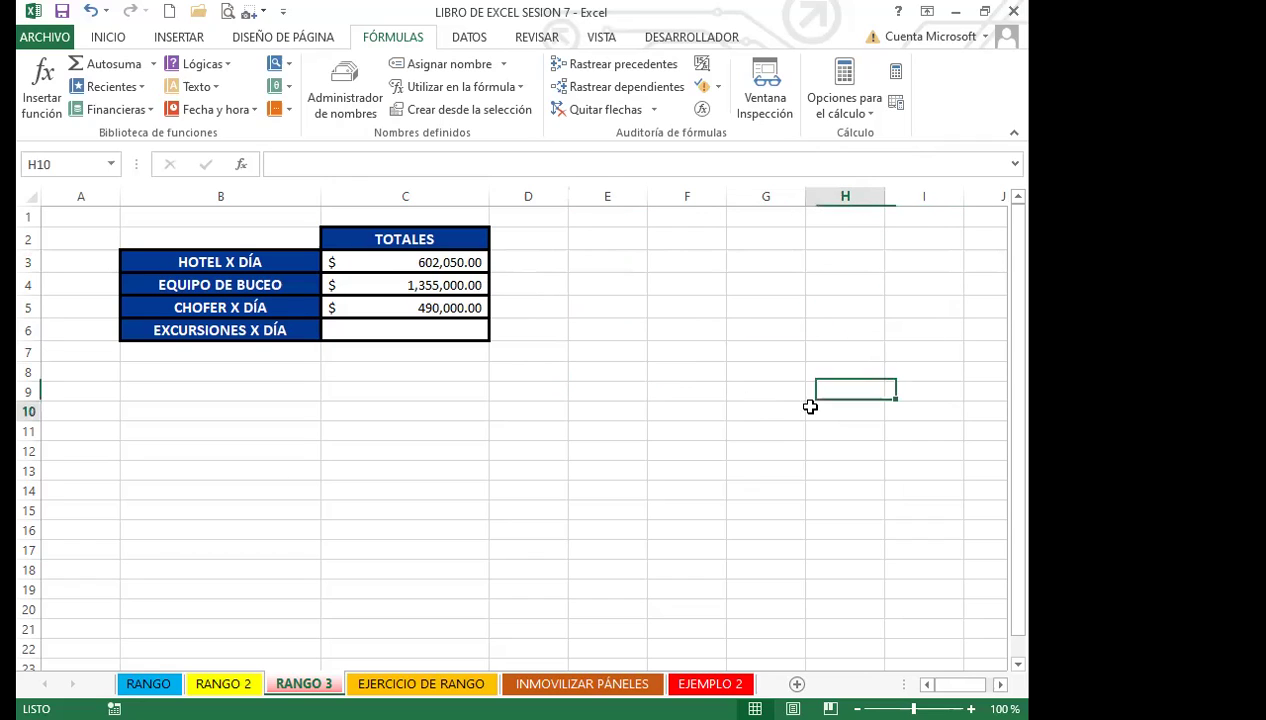
pyautogui.moveTo(195, 233); pyautogui.dragTo(855, 515)
pyautogui.click(552, 527)
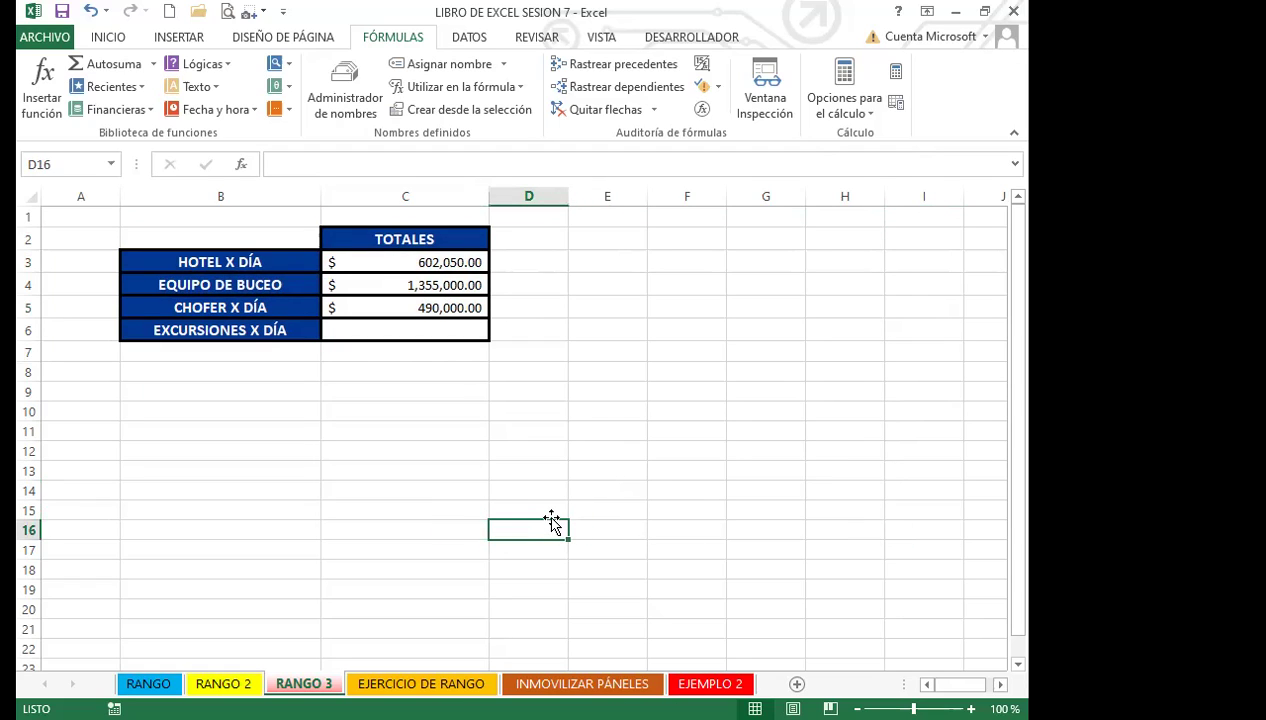
pyautogui.click(980, 253)
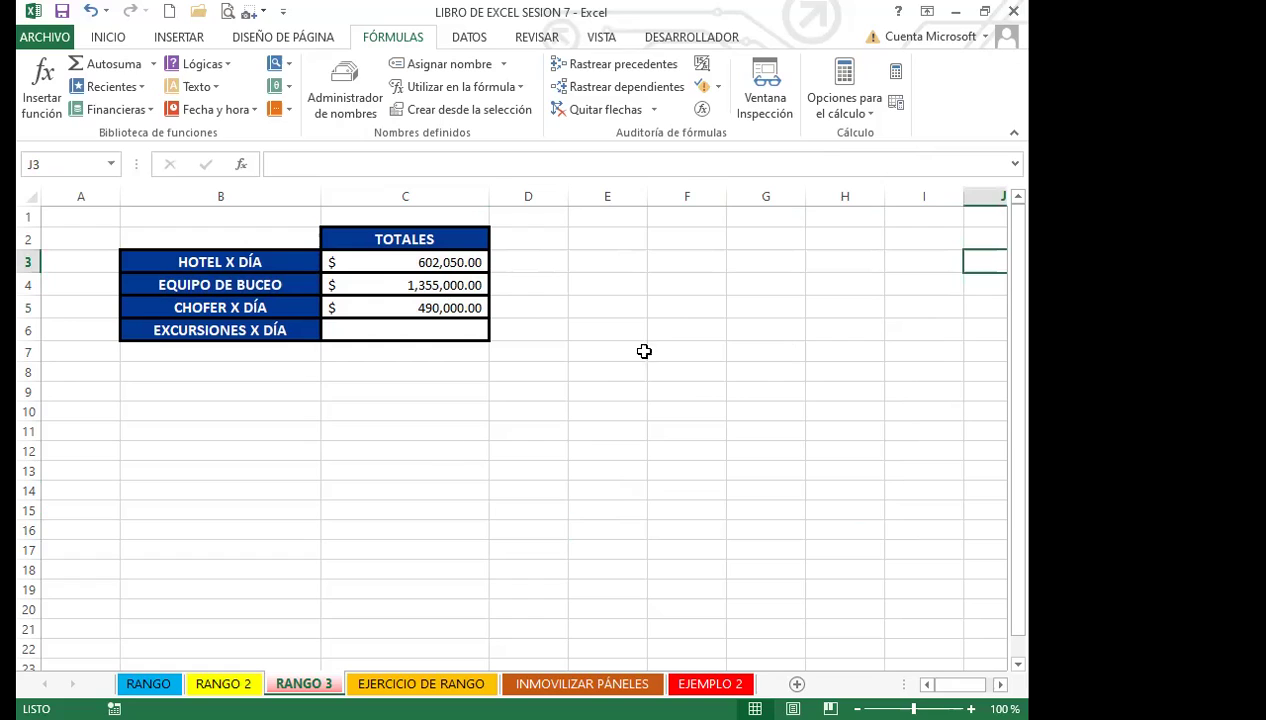
pyautogui.click(86, 469)
pyautogui.click(352, 604)
pyautogui.click(930, 508)
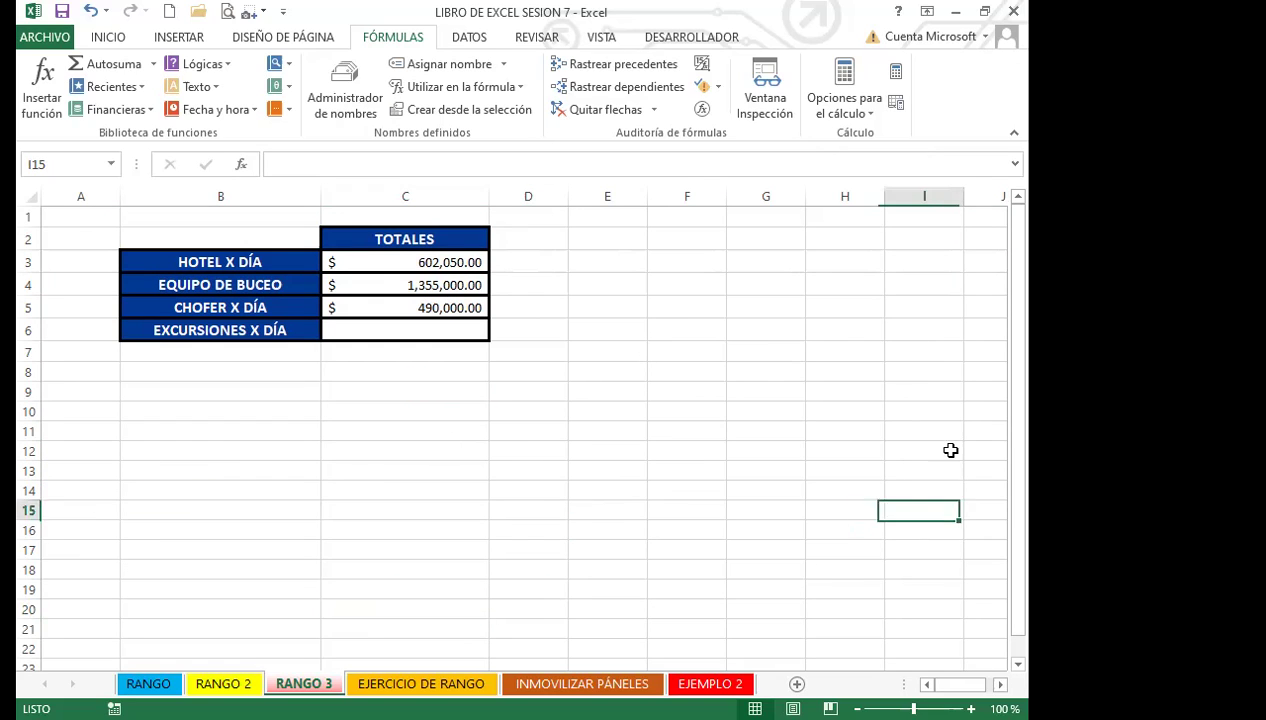
pyautogui.click(840, 284)
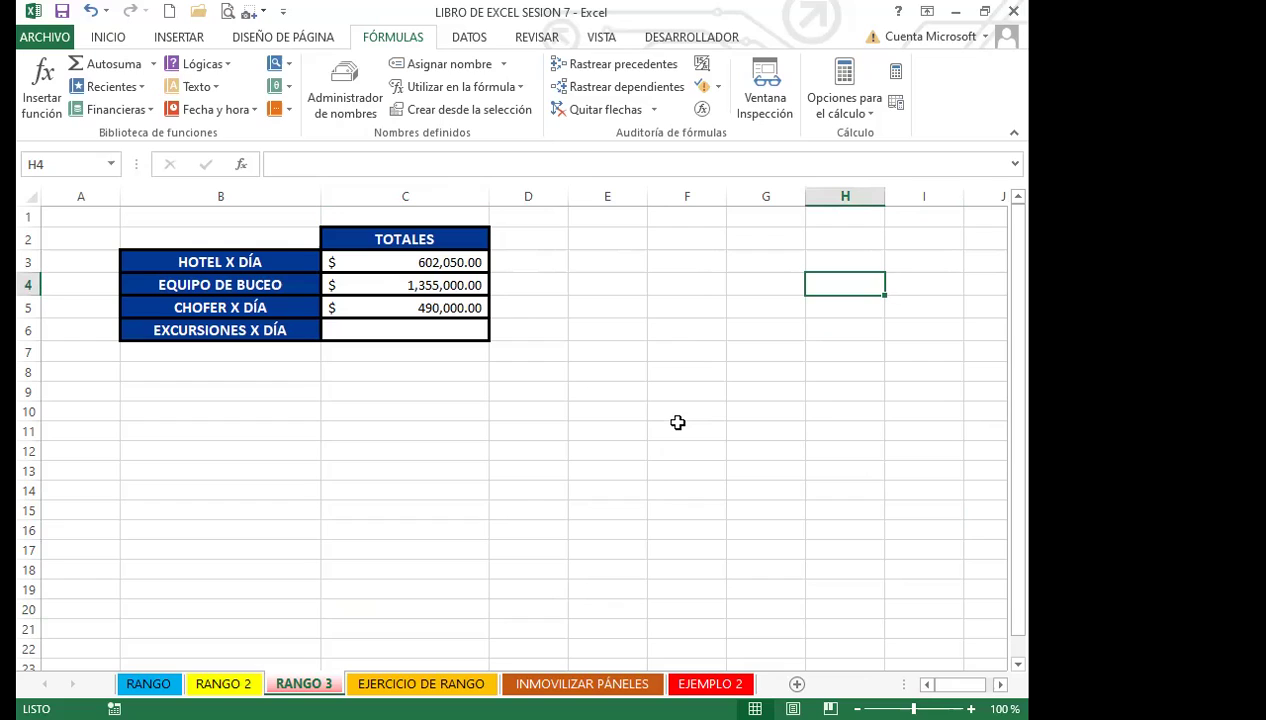
pyautogui.click(682, 375)
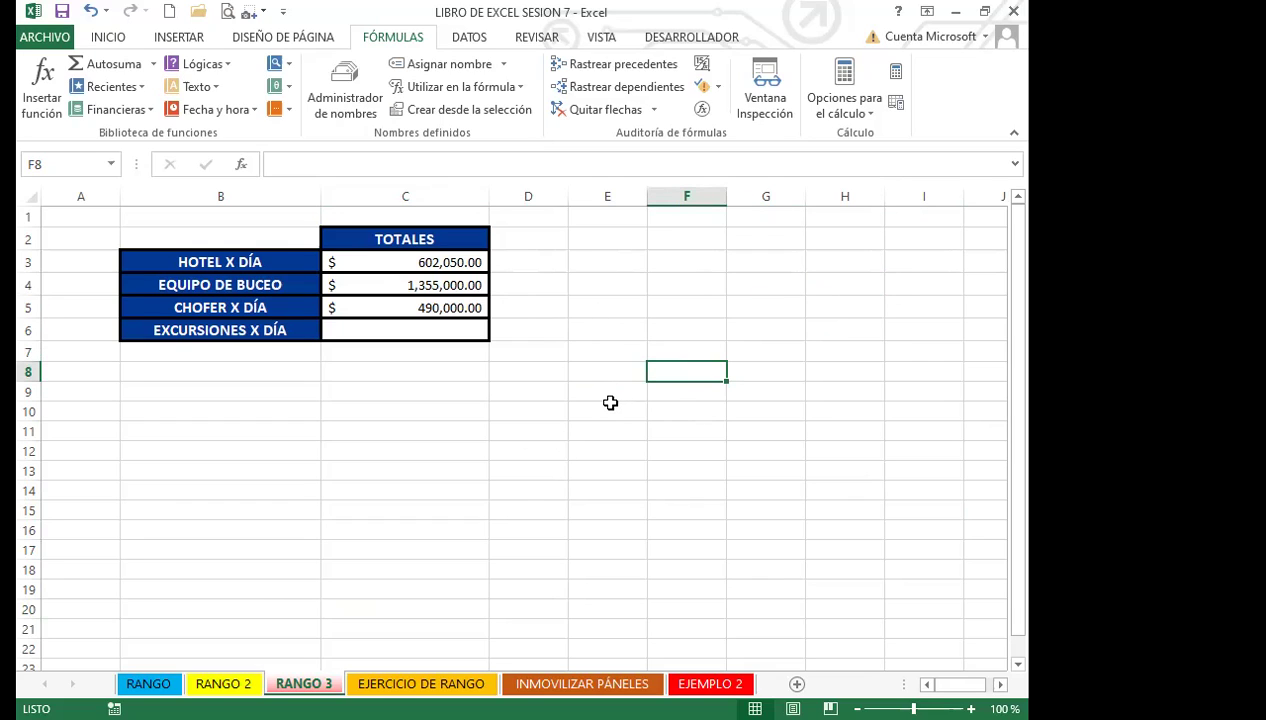
pyautogui.click(610, 405)
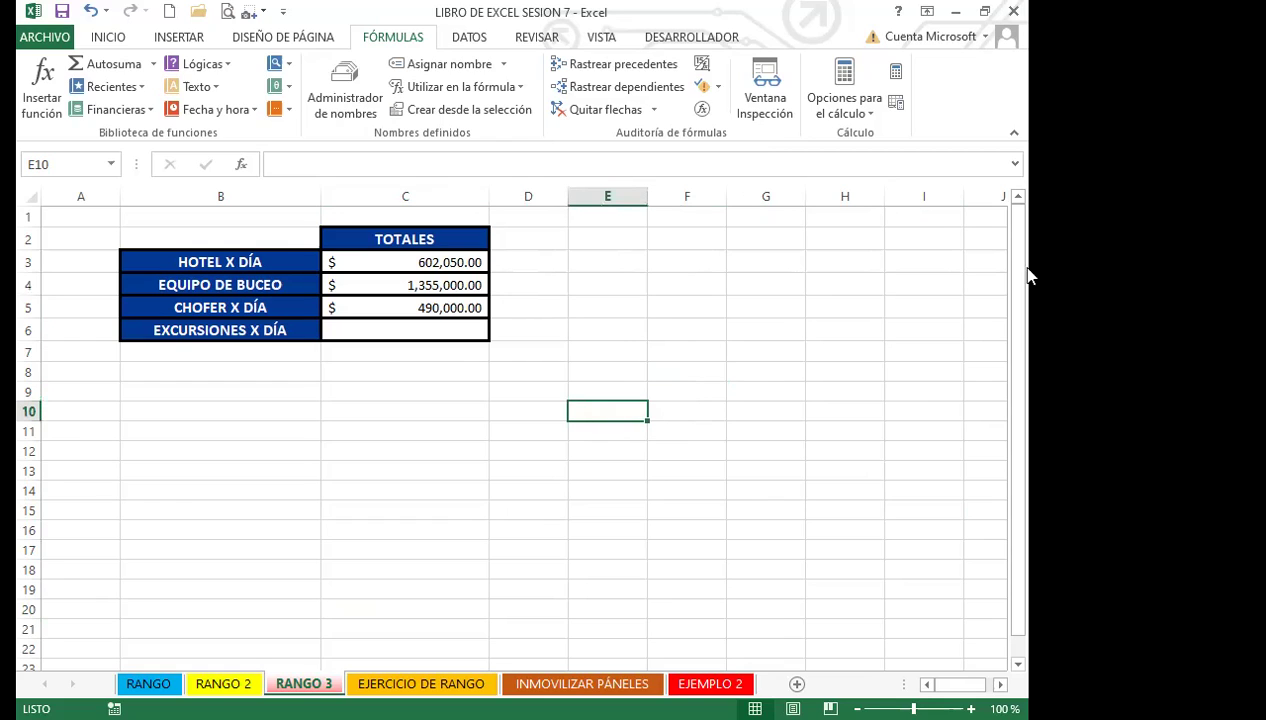
# Define a workbook-scope name EXCURSIONES referring to the EXCURSIONES X DÍA total in E10 on the RANGO 2 sheet
pyautogui.click(438, 331)
pyautogui.hotkey('ctrl', 'pageup')
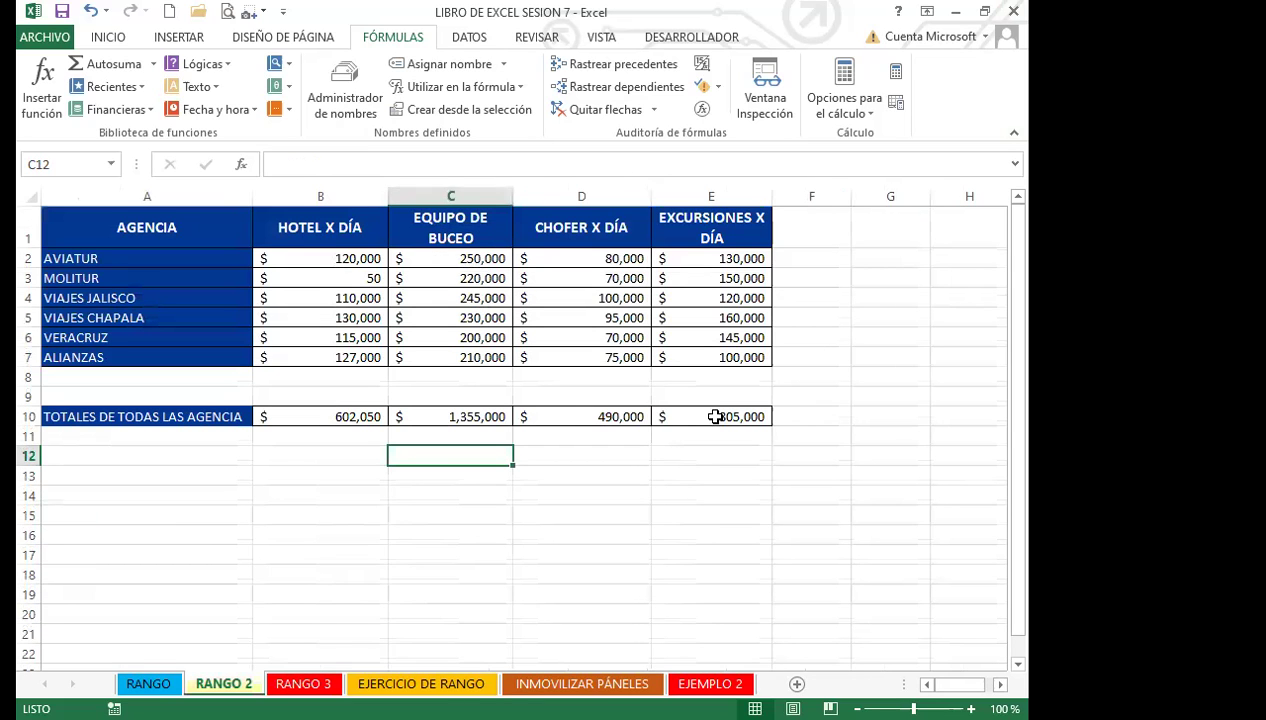
pyautogui.click(715, 415)
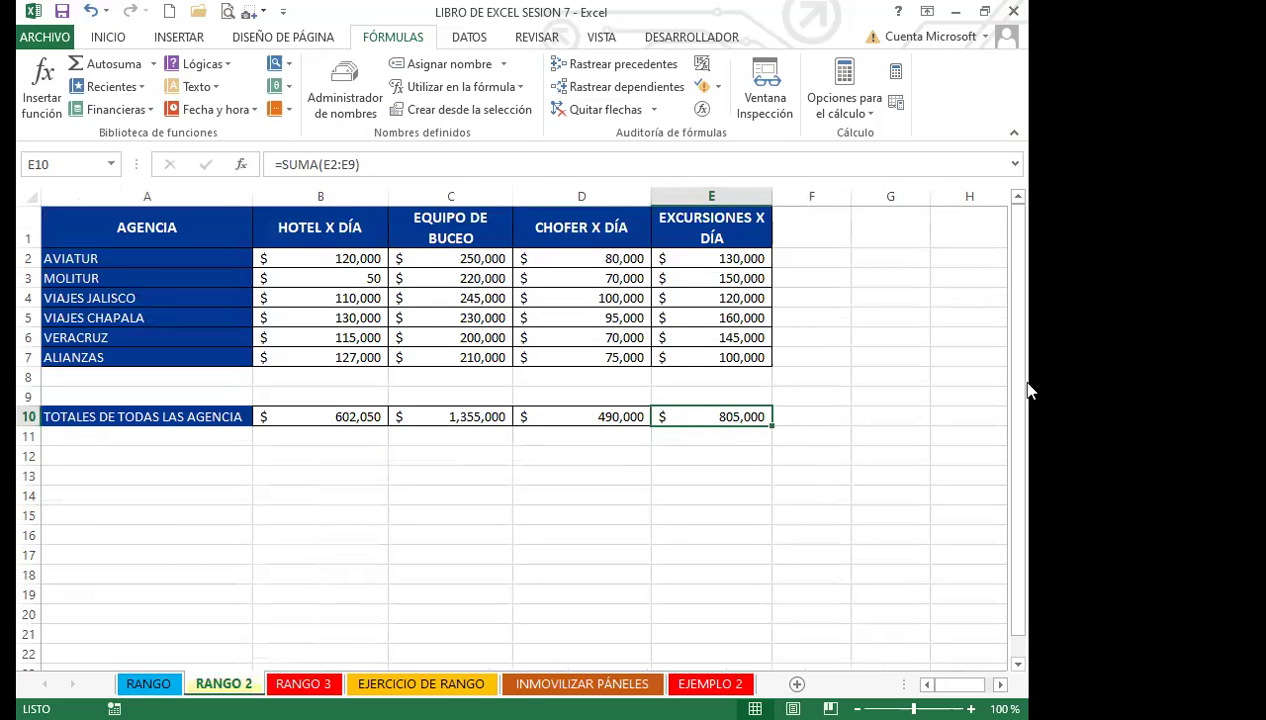
pyautogui.click(337, 83)
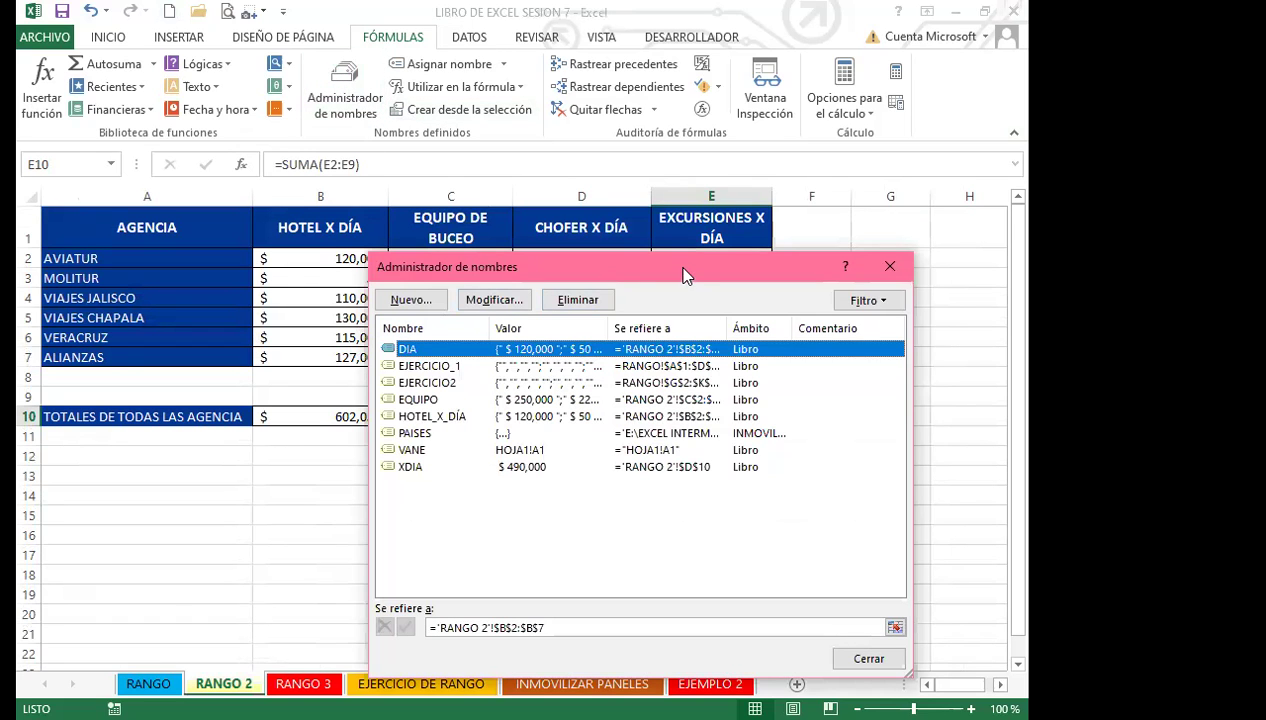
pyautogui.moveTo(686, 273); pyautogui.dragTo(763, 198)
pyautogui.click(507, 447)
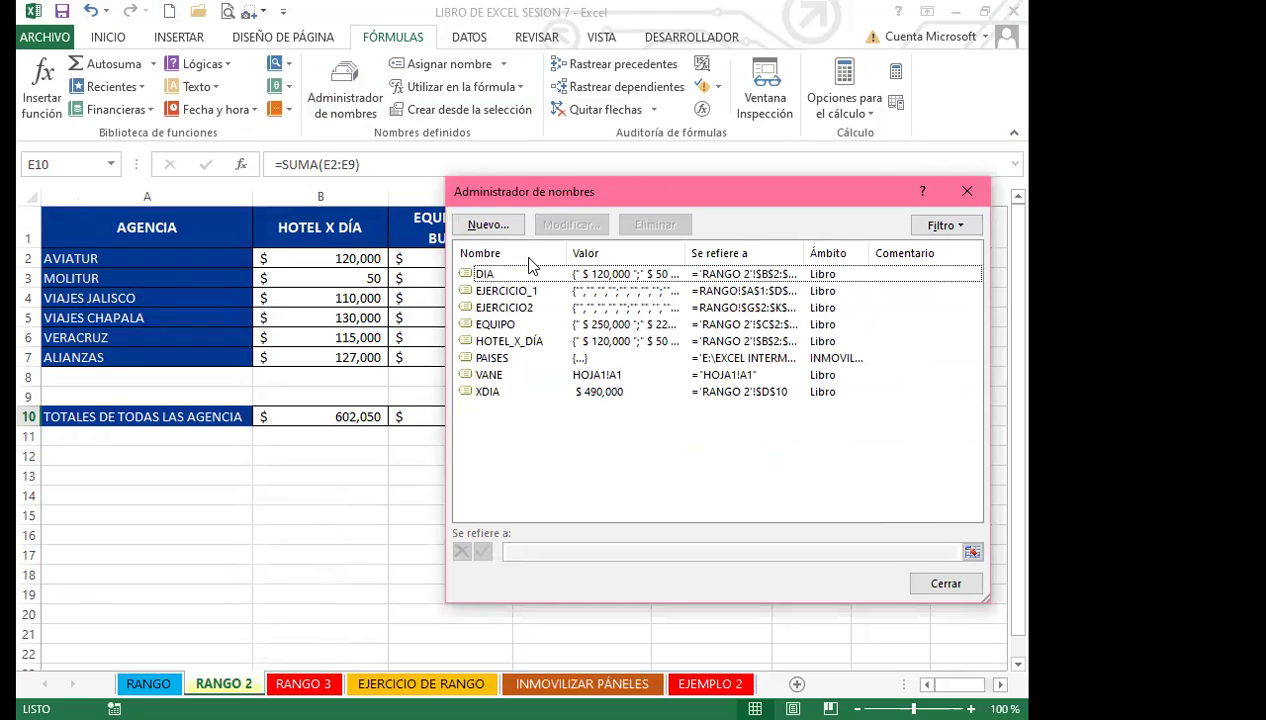
pyautogui.click(498, 225)
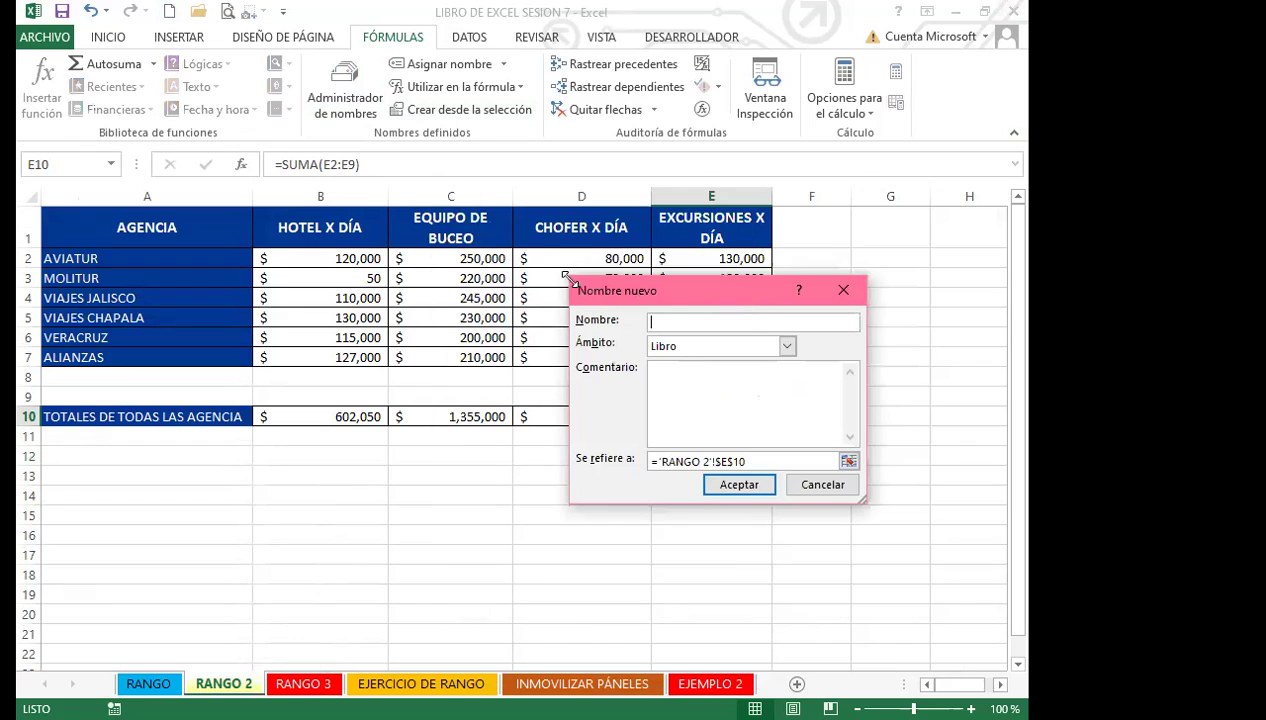
pyautogui.moveTo(720, 293); pyautogui.dragTo(447, 273)
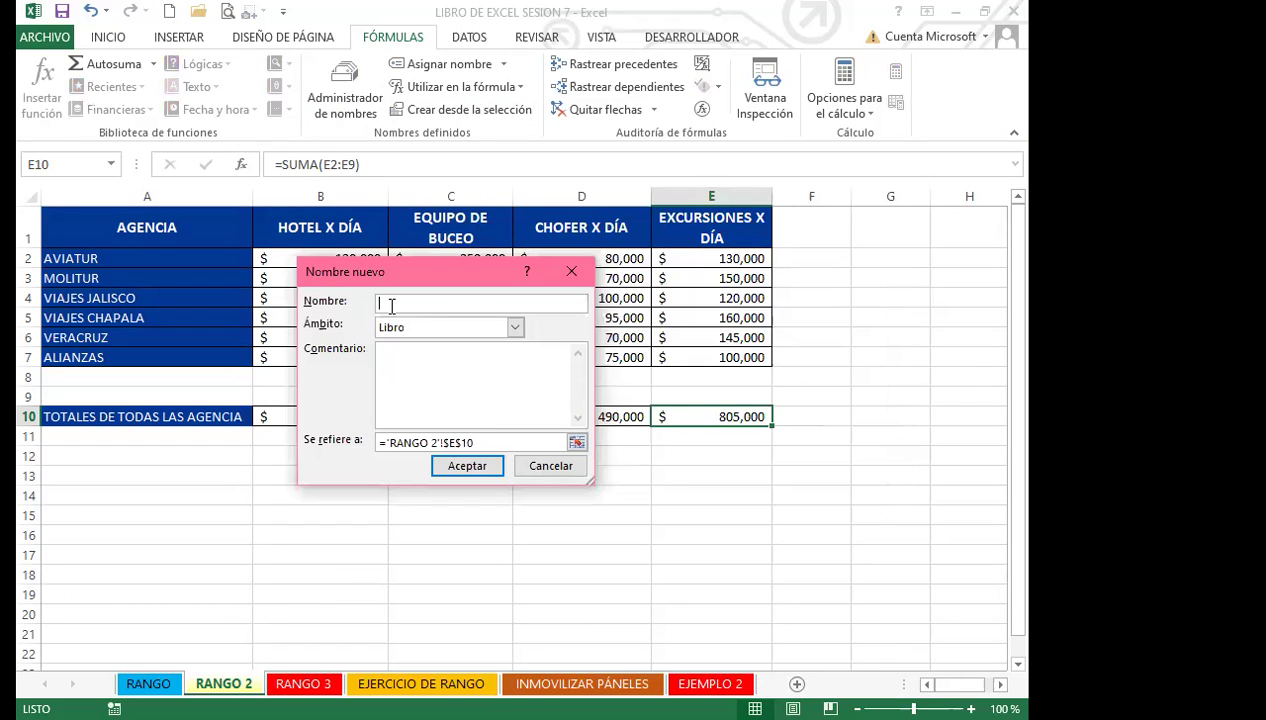
pyautogui.write('EXCURSIONES')
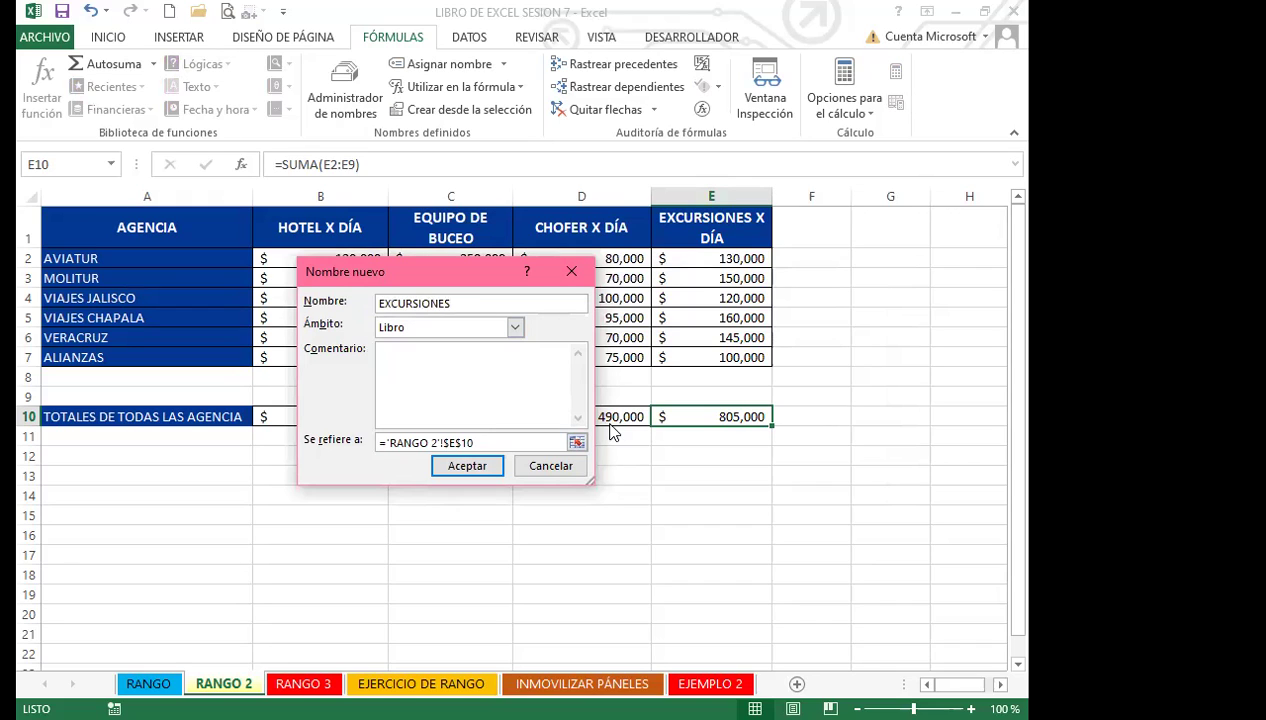
pyautogui.click(468, 466)
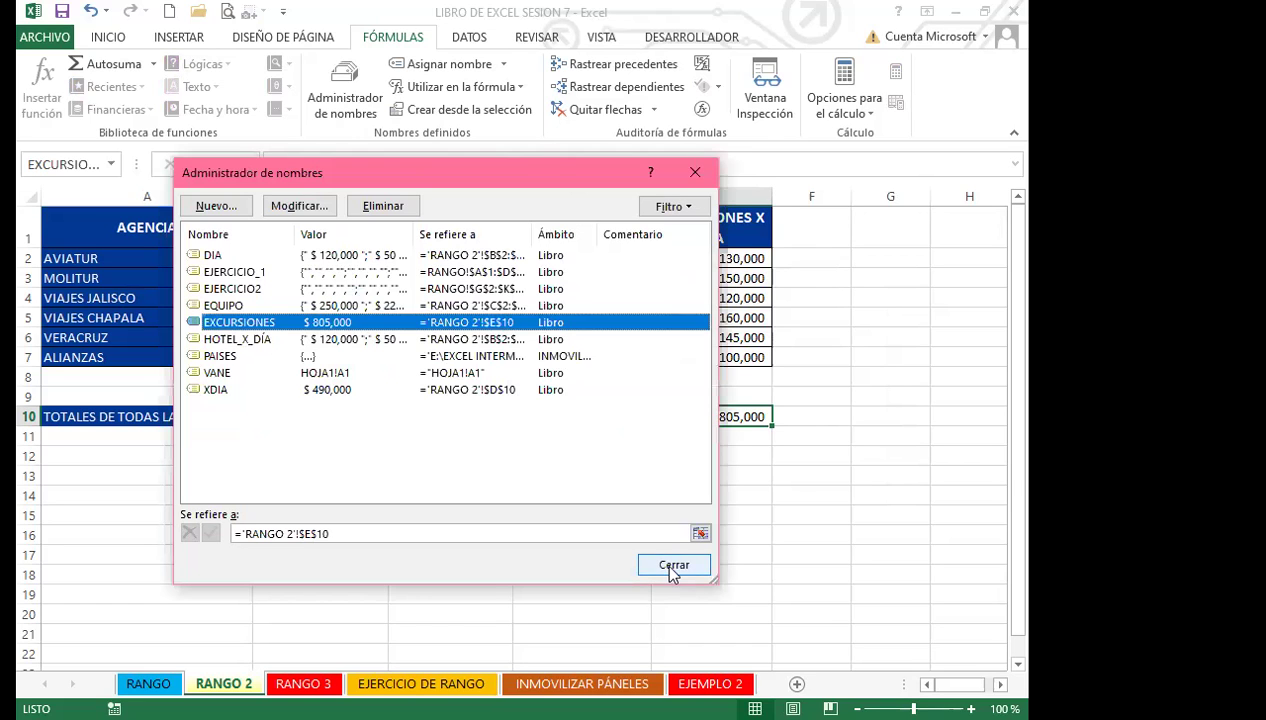
pyautogui.click(668, 565)
pyautogui.click(660, 512)
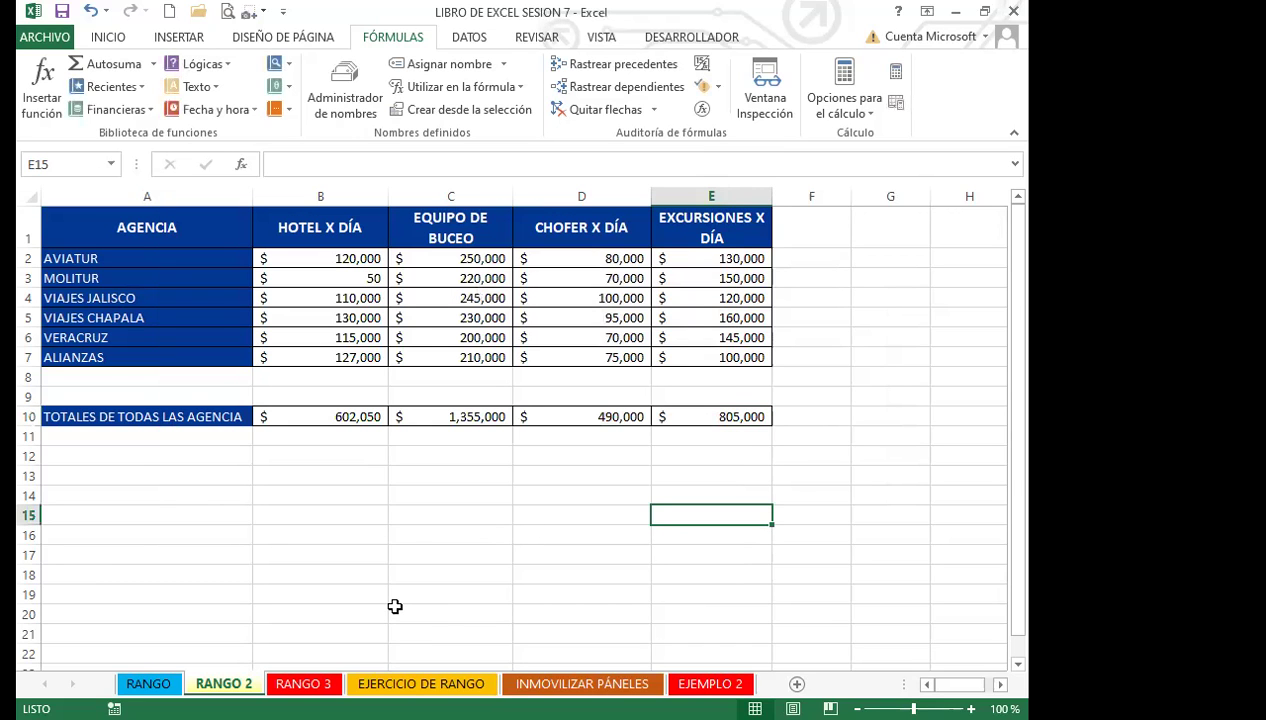
# Enter =EXCURSIONES in C6 on the RANGO 3 sheet as the EXCURSIONES X DÍA total
pyautogui.hotkey('ctrl', 'pagedown')
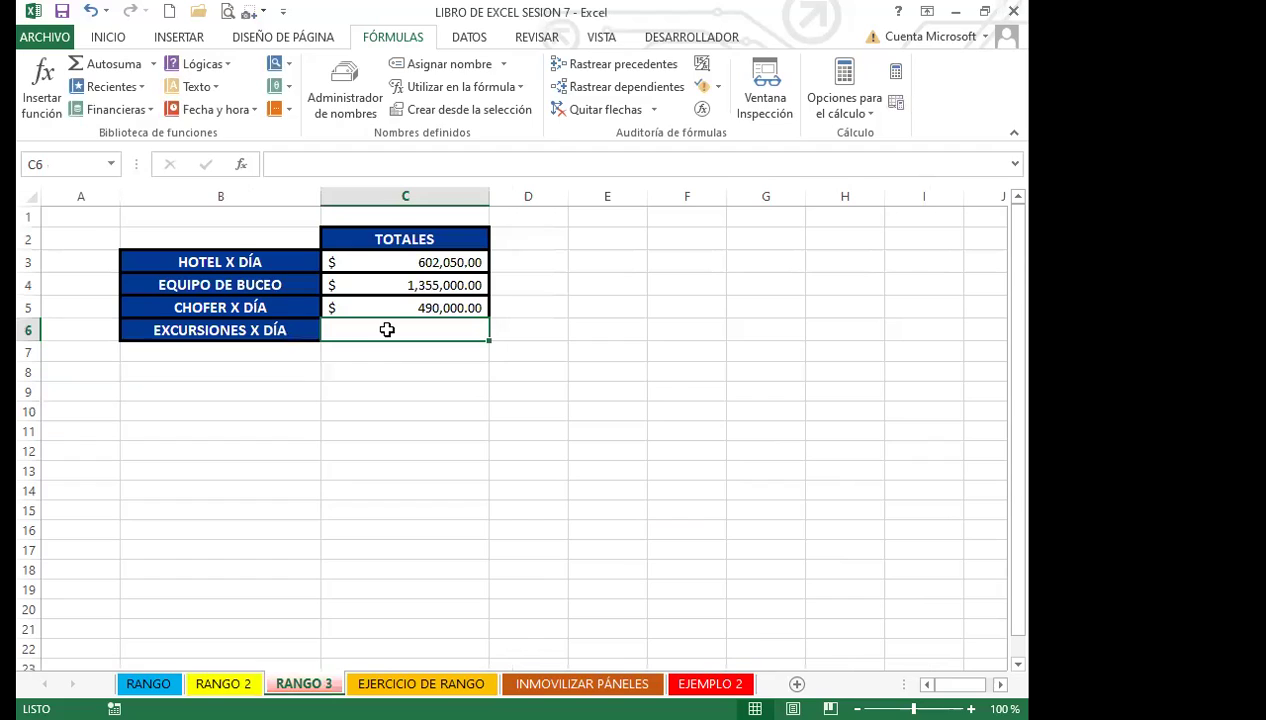
pyautogui.write('=')
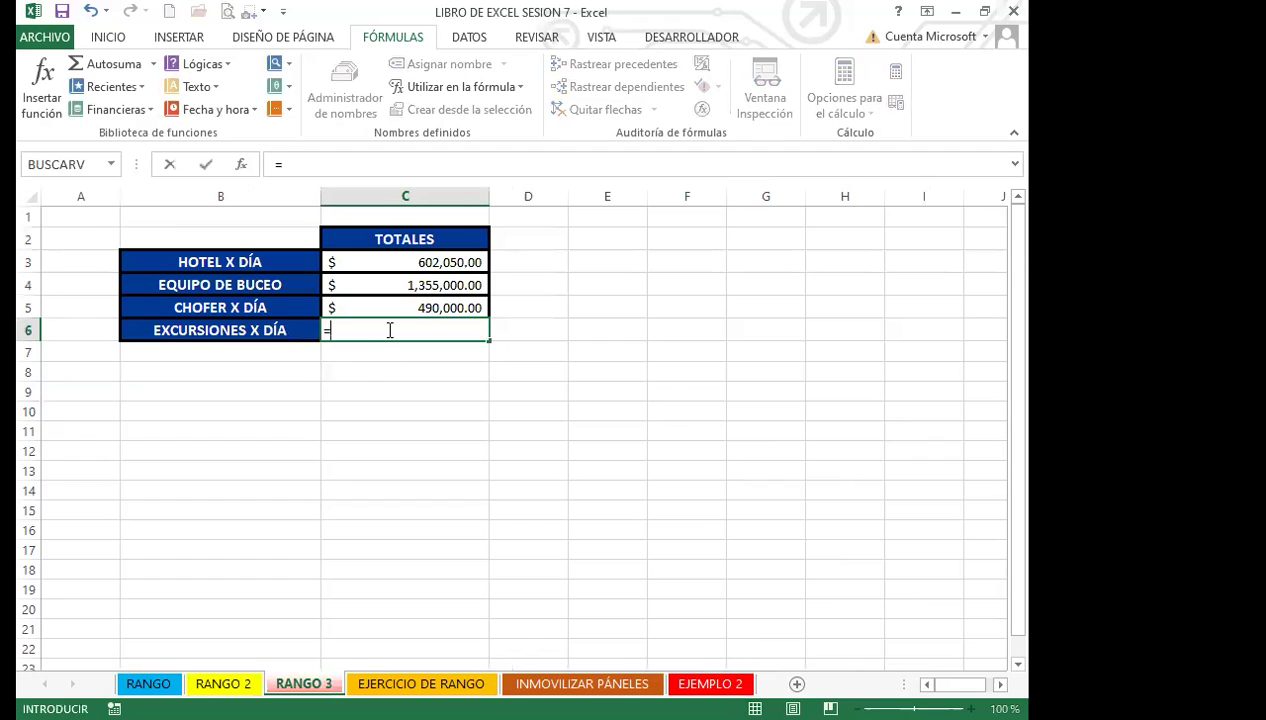
pyautogui.write('EX')
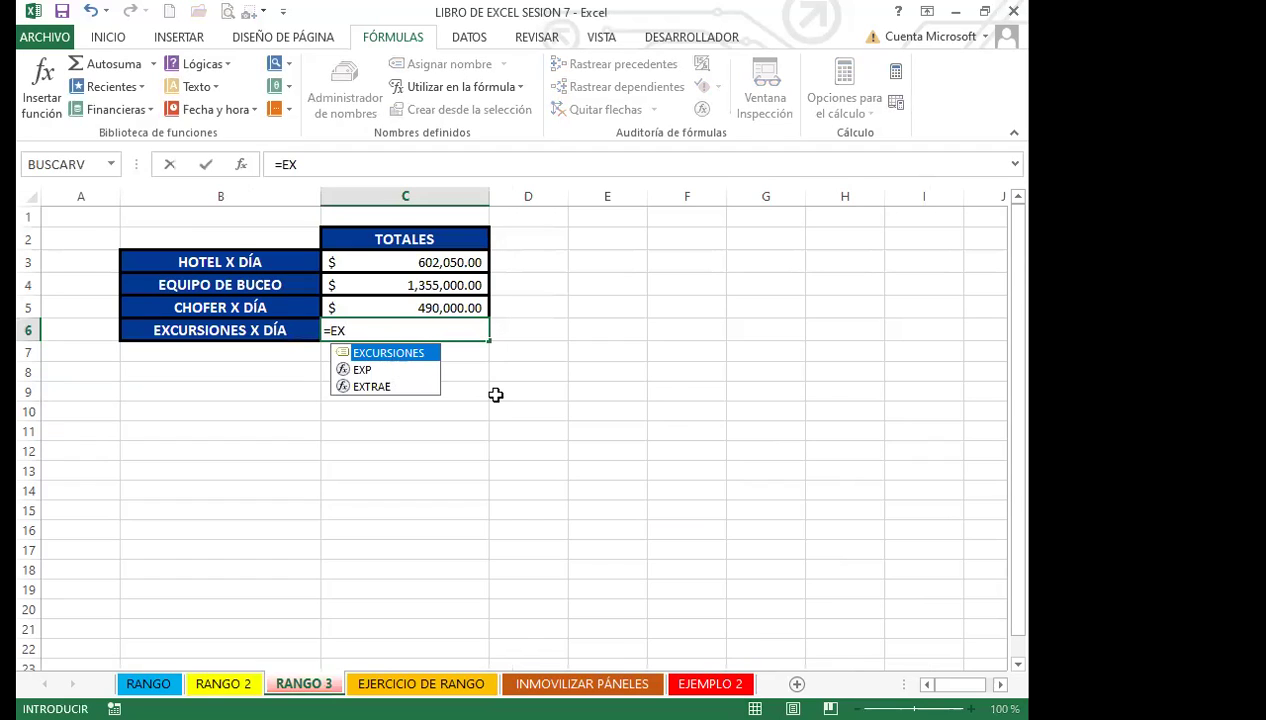
pyautogui.press('Tab')
pyautogui.press('Return')
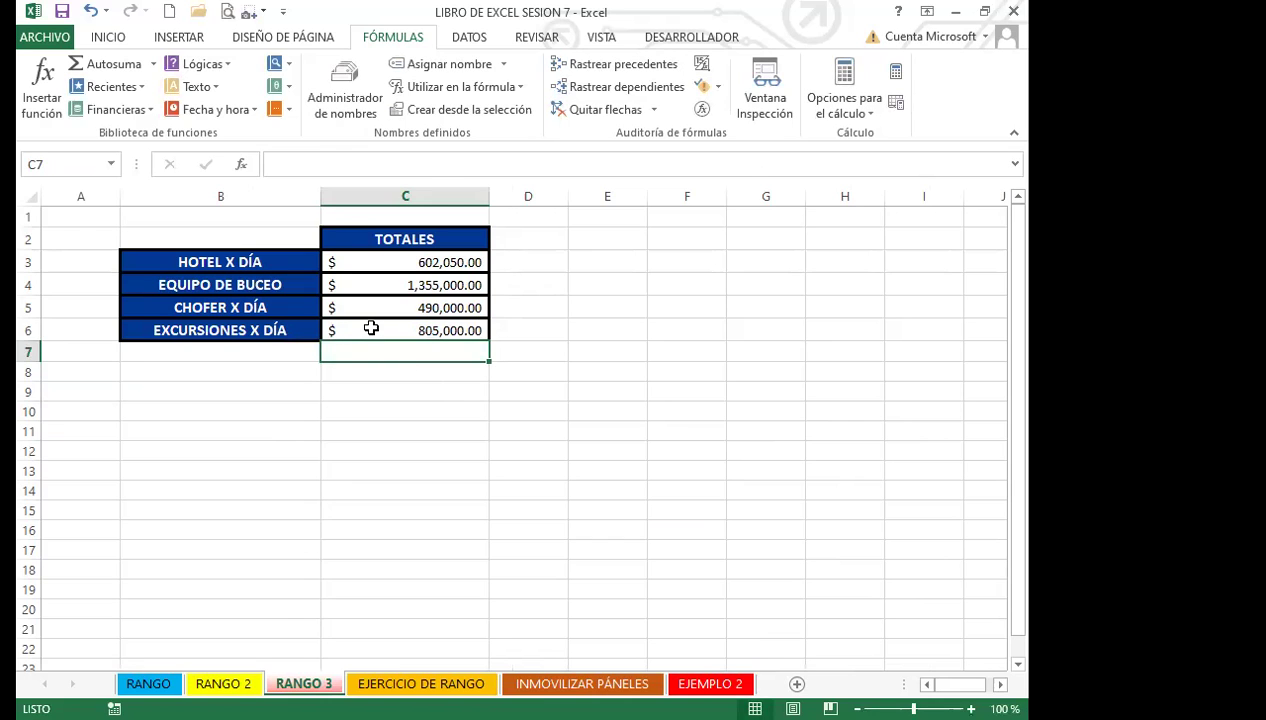
# Check the EXCURSIONES X DÍA total's formula in C6 on the RANGO 3 sheet
pyautogui.click(371, 328)
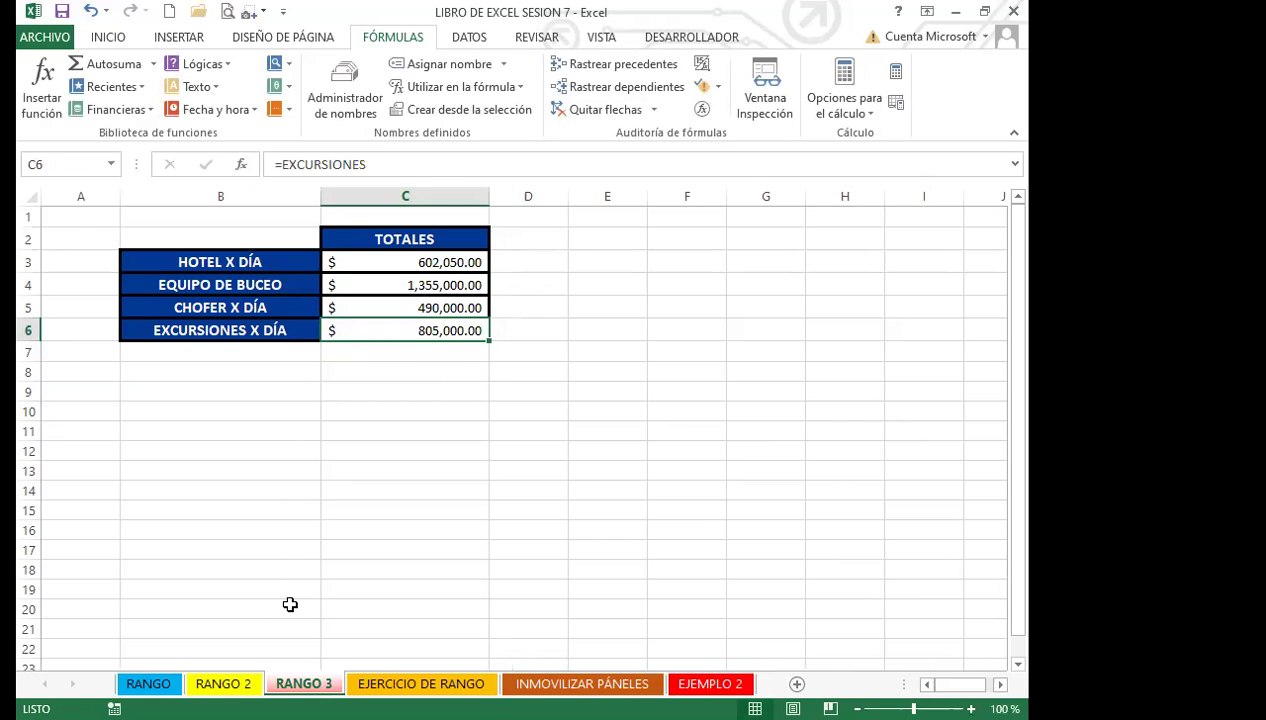
pyautogui.hotkey('ctrl', 'pageup')
pyautogui.hotkey('ctrl', 'pagedown')
pyautogui.click(371, 566)
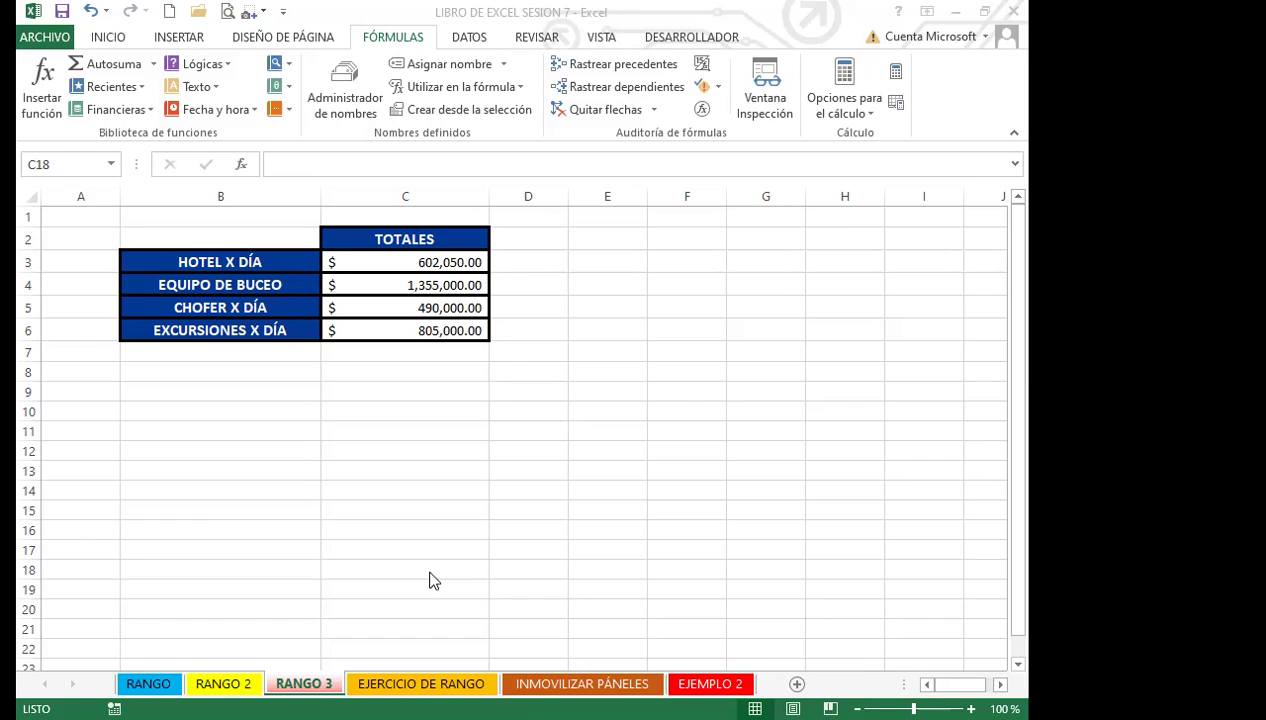
pyautogui.click(433, 580)
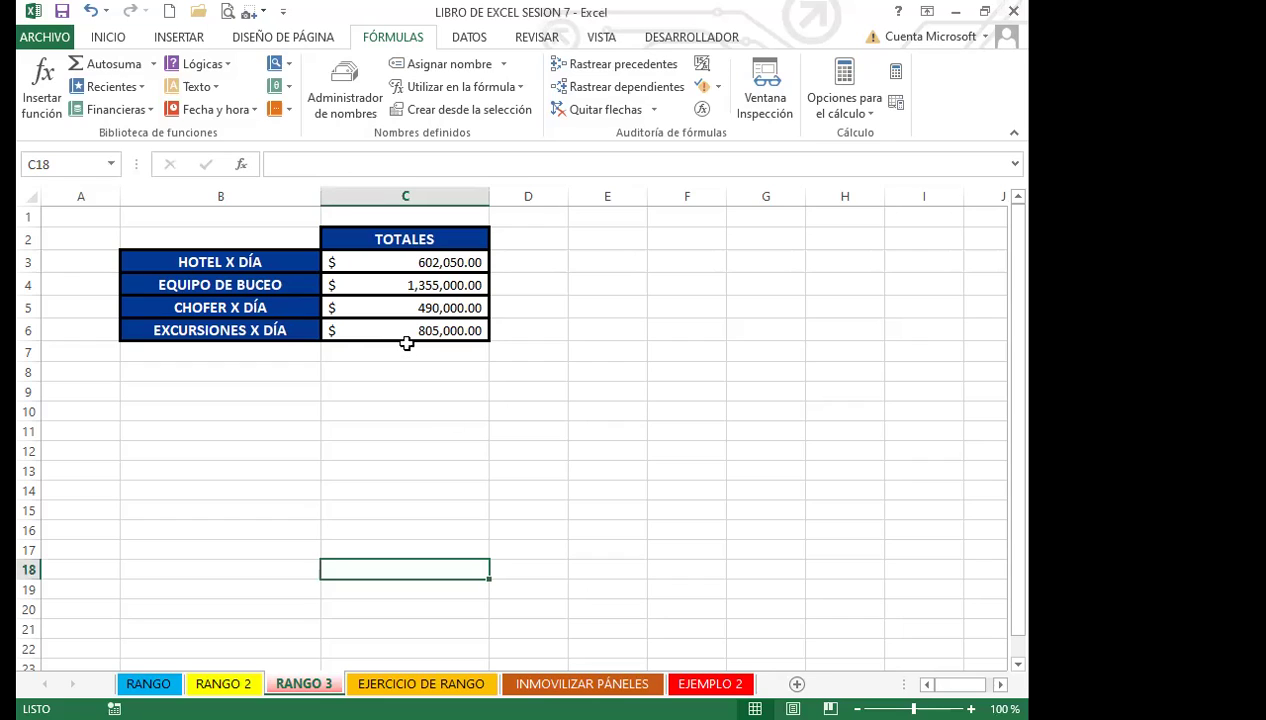
pyautogui.click(404, 331)
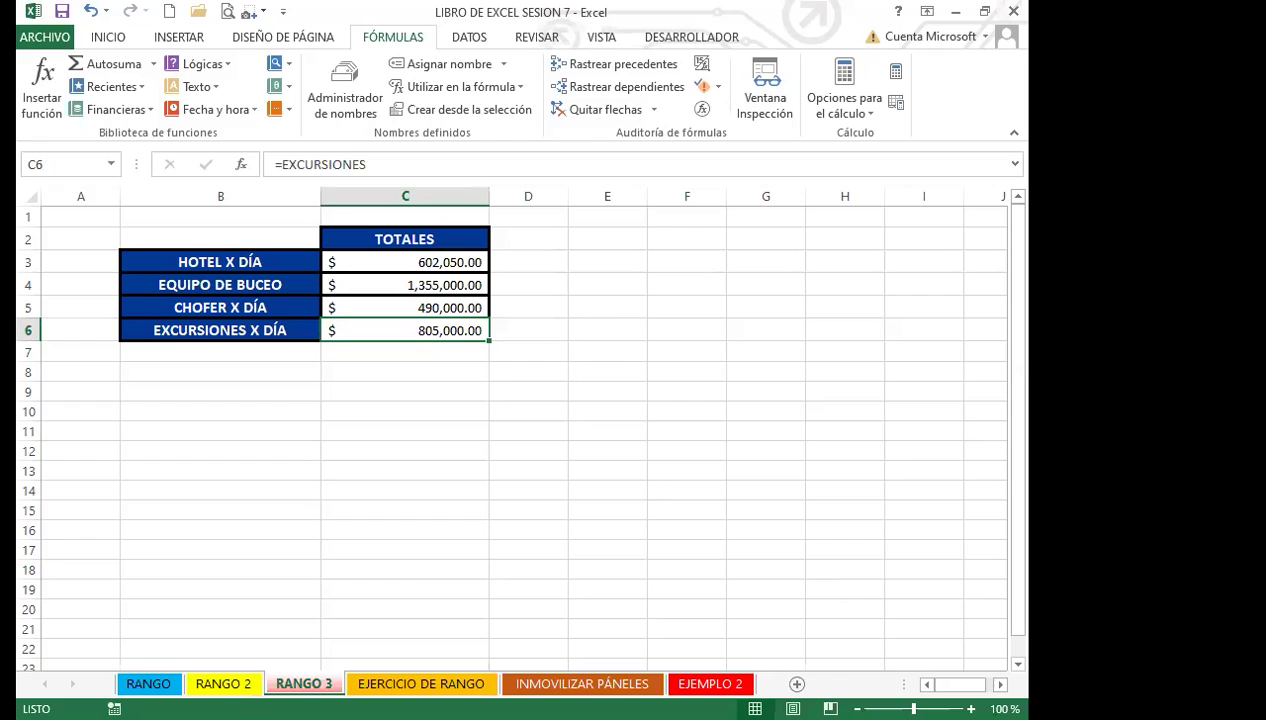
# Open the EJERCICIO DE RANGO sheet and inspect the first EFECTIVO formula in C5
pyautogui.click(395, 684)
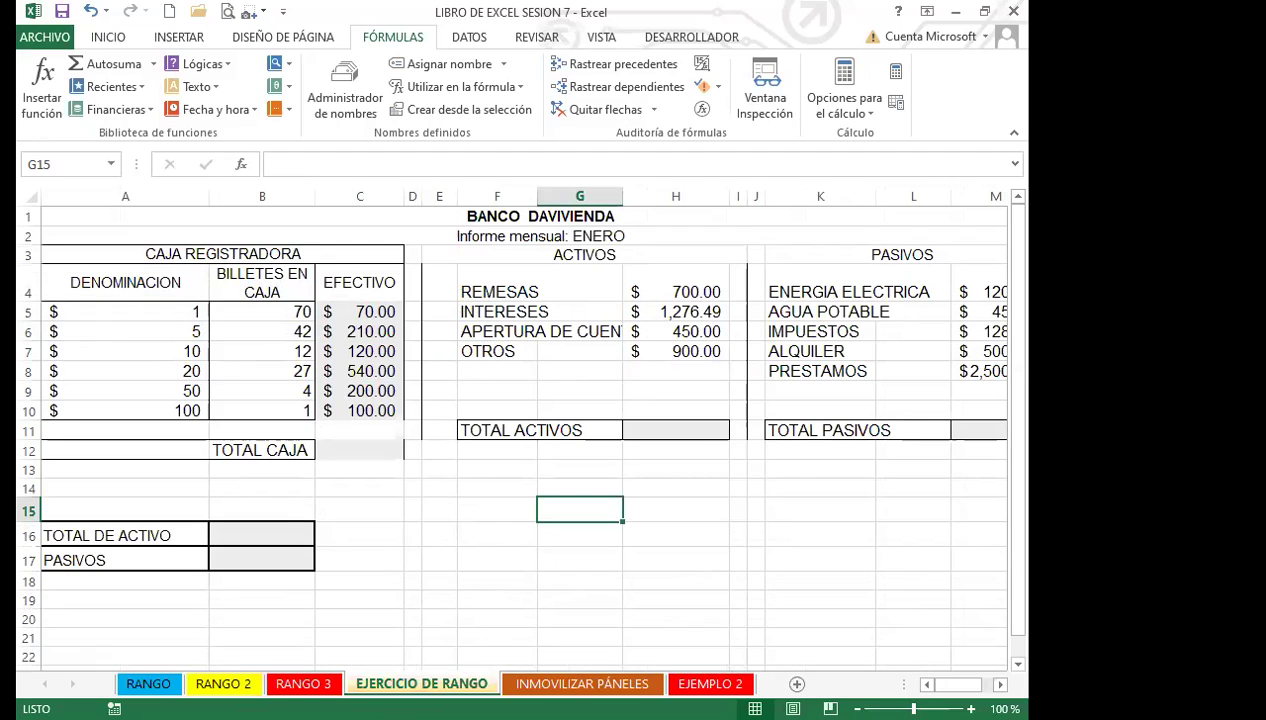
pyautogui.click(513, 518)
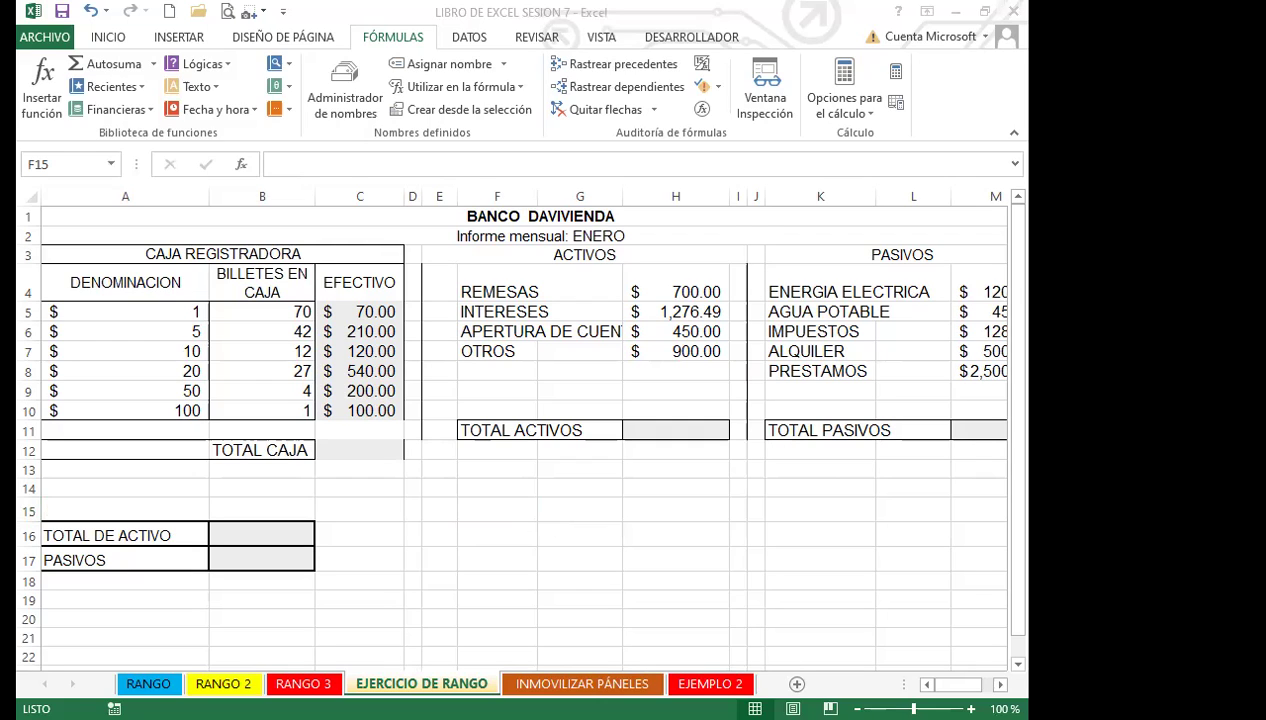
pyautogui.click(363, 445)
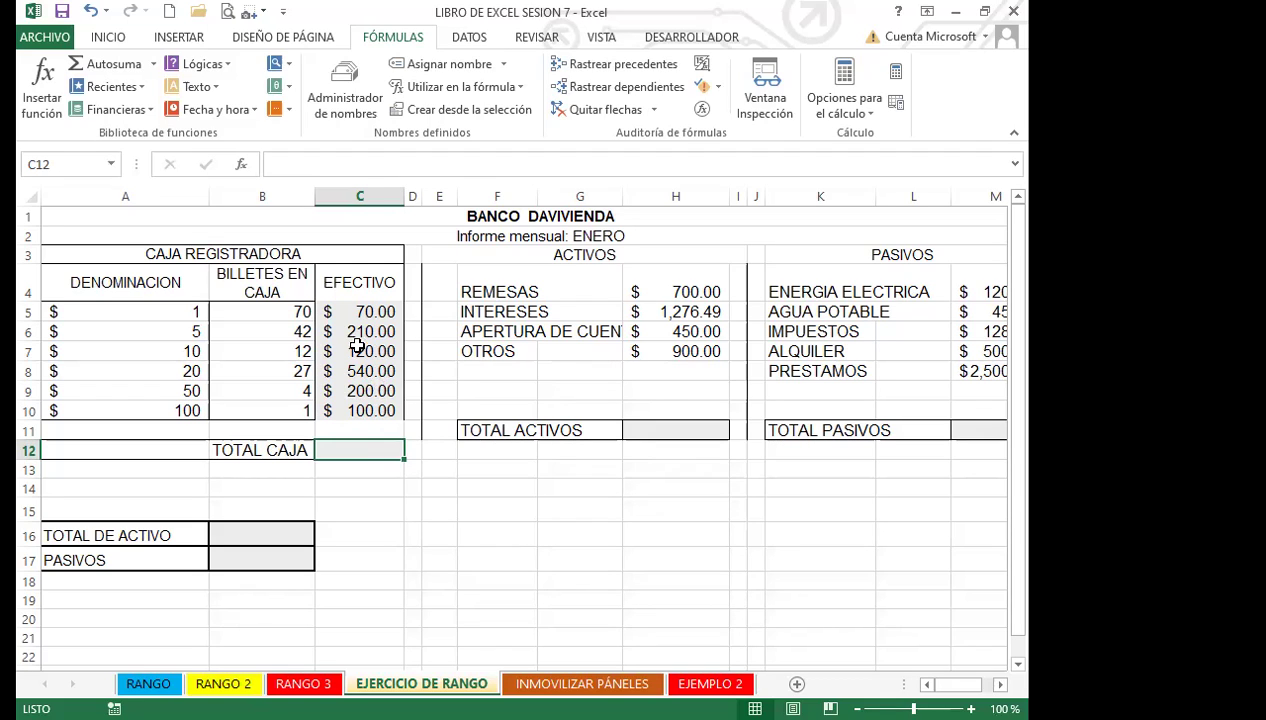
pyautogui.click(378, 312)
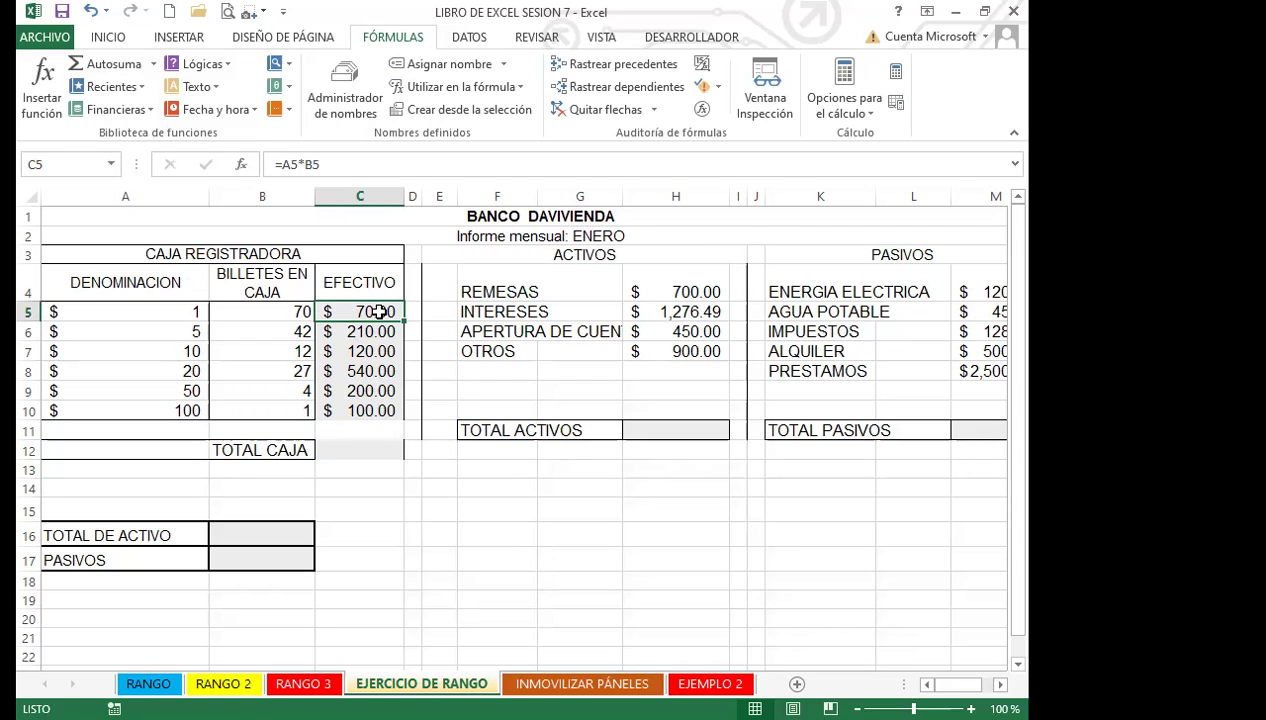
# Fill the TOTAL CAJA cell C12 with the automatic sum =SUMA(C5:C11) of the EFECTIVO column
pyautogui.click(350, 447)
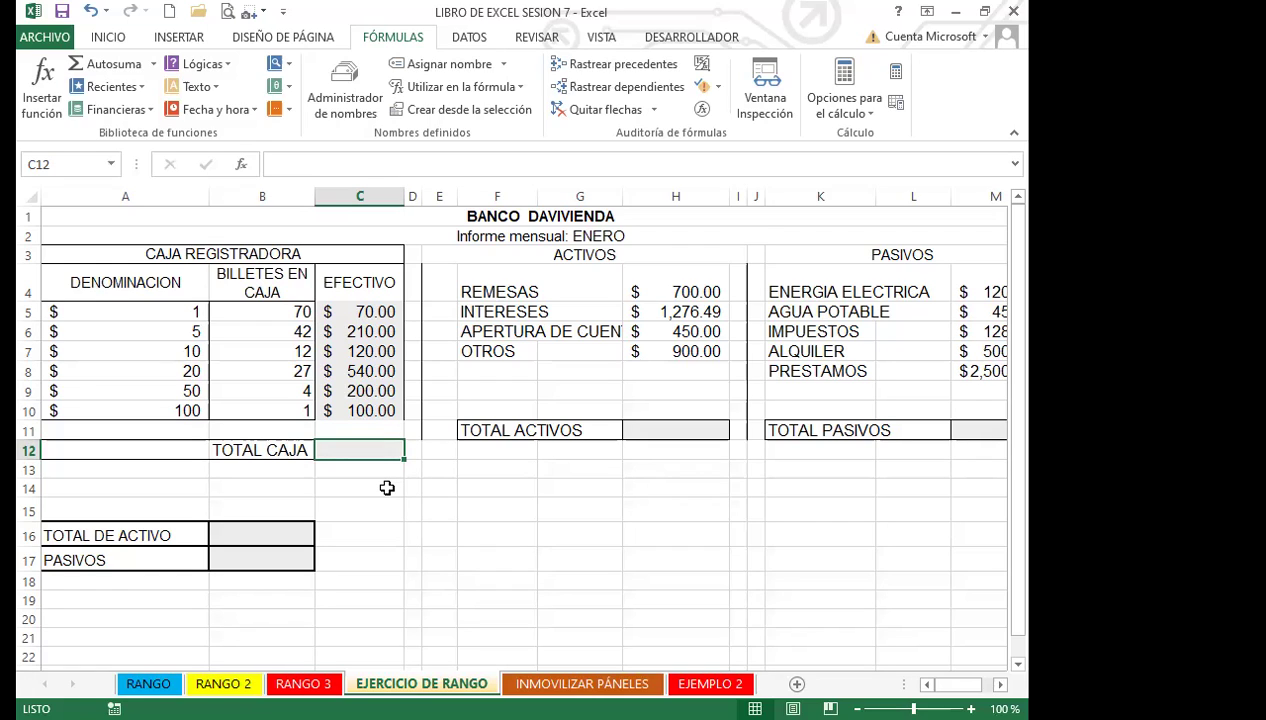
pyautogui.click(90, 42)
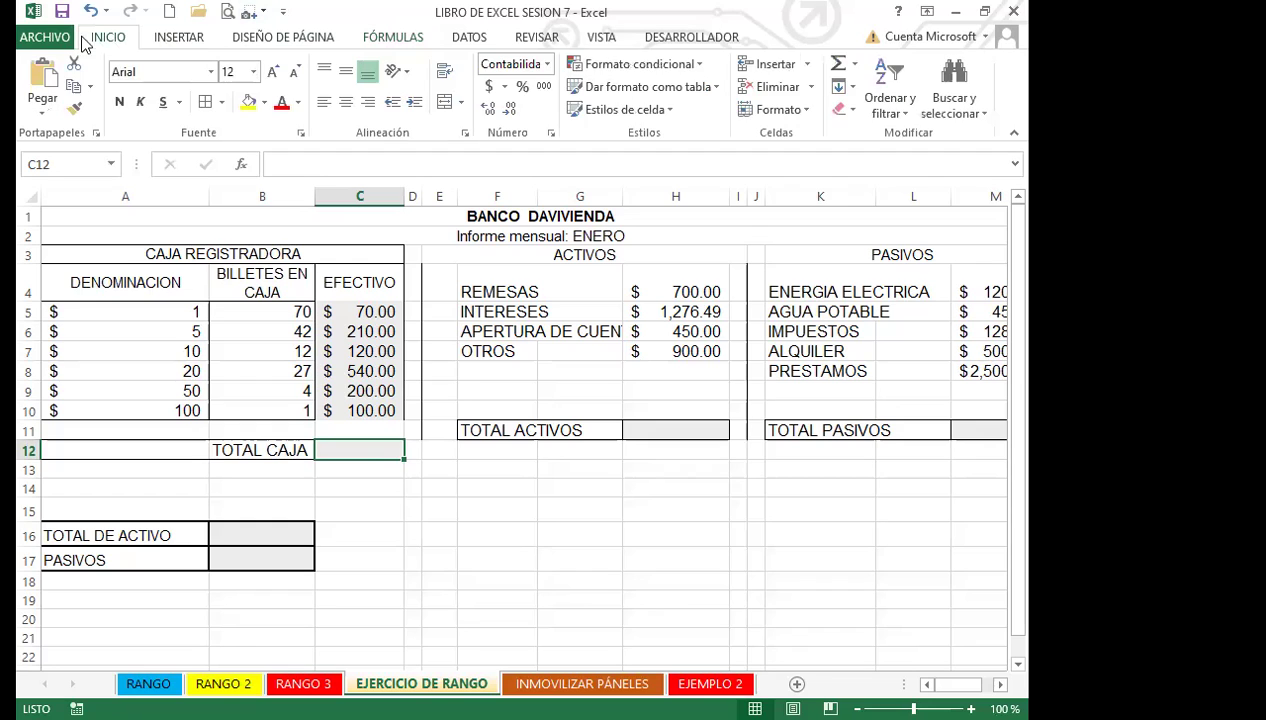
pyautogui.click(838, 65)
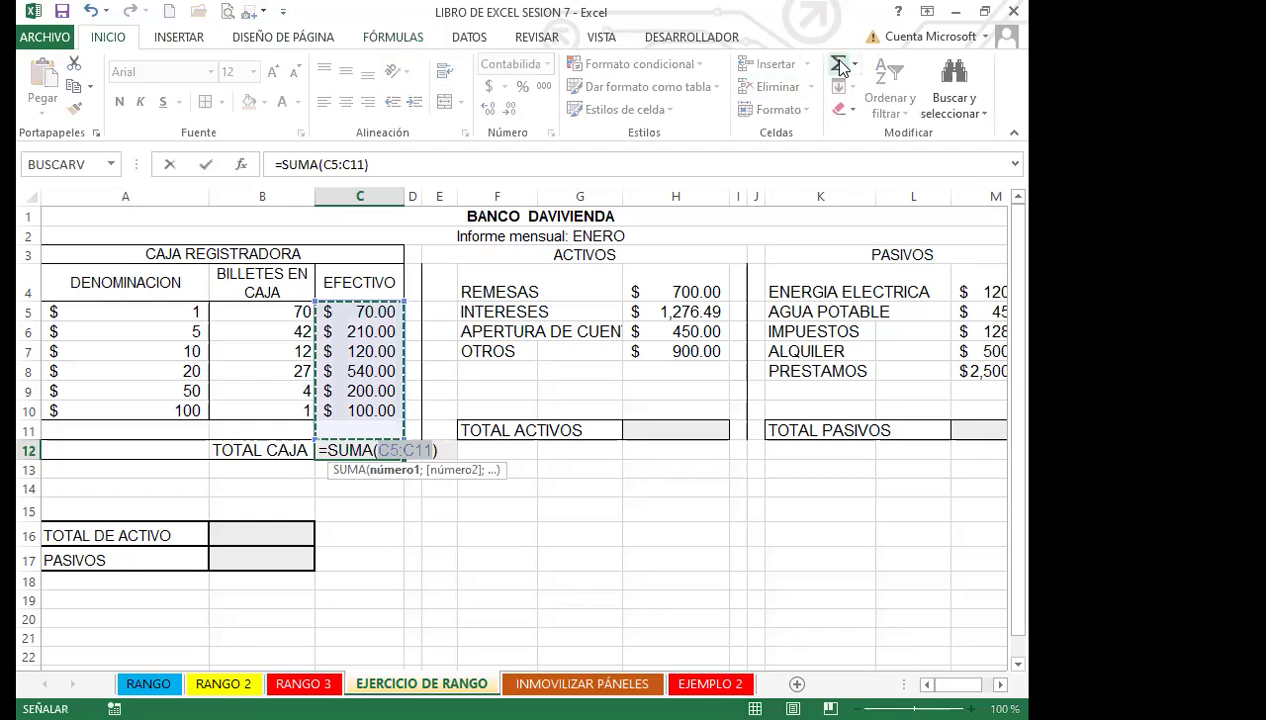
pyautogui.press('Return')
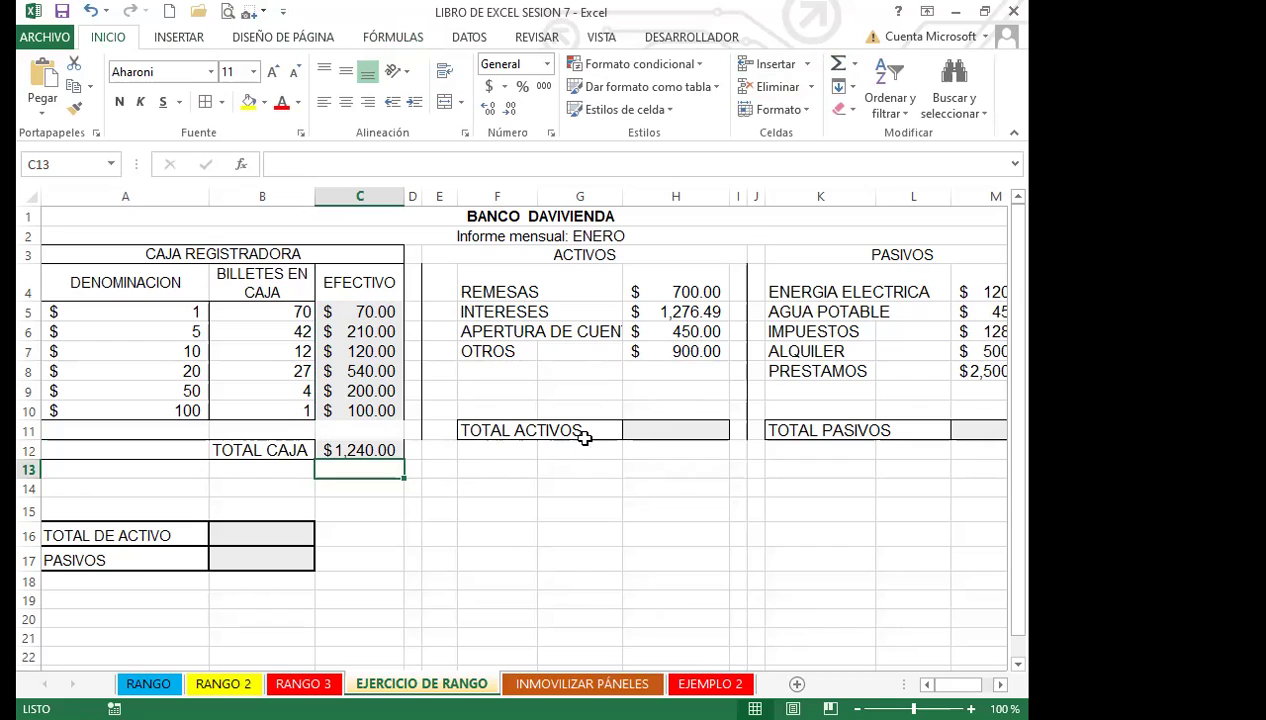
# Fill the TOTAL ACTIVOS cell H11 with the automatic sum =SUMA(H4:H10)
pyautogui.click(672, 438)
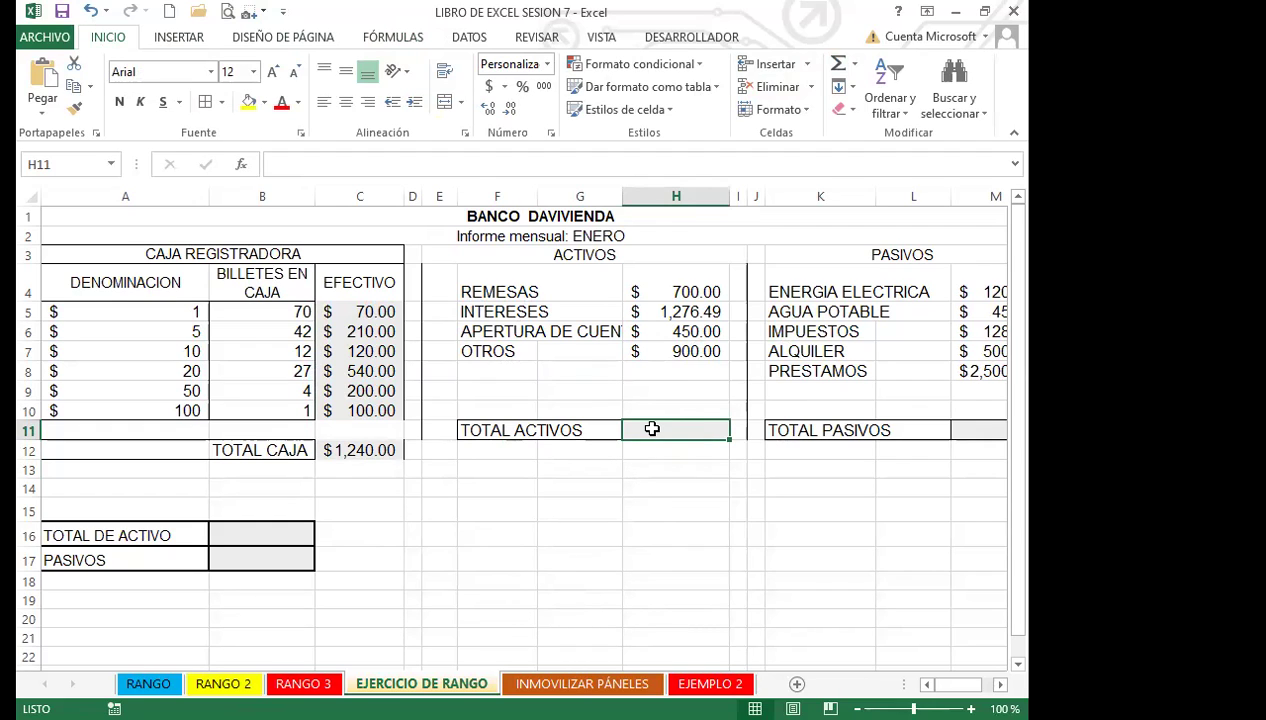
pyautogui.click(839, 65)
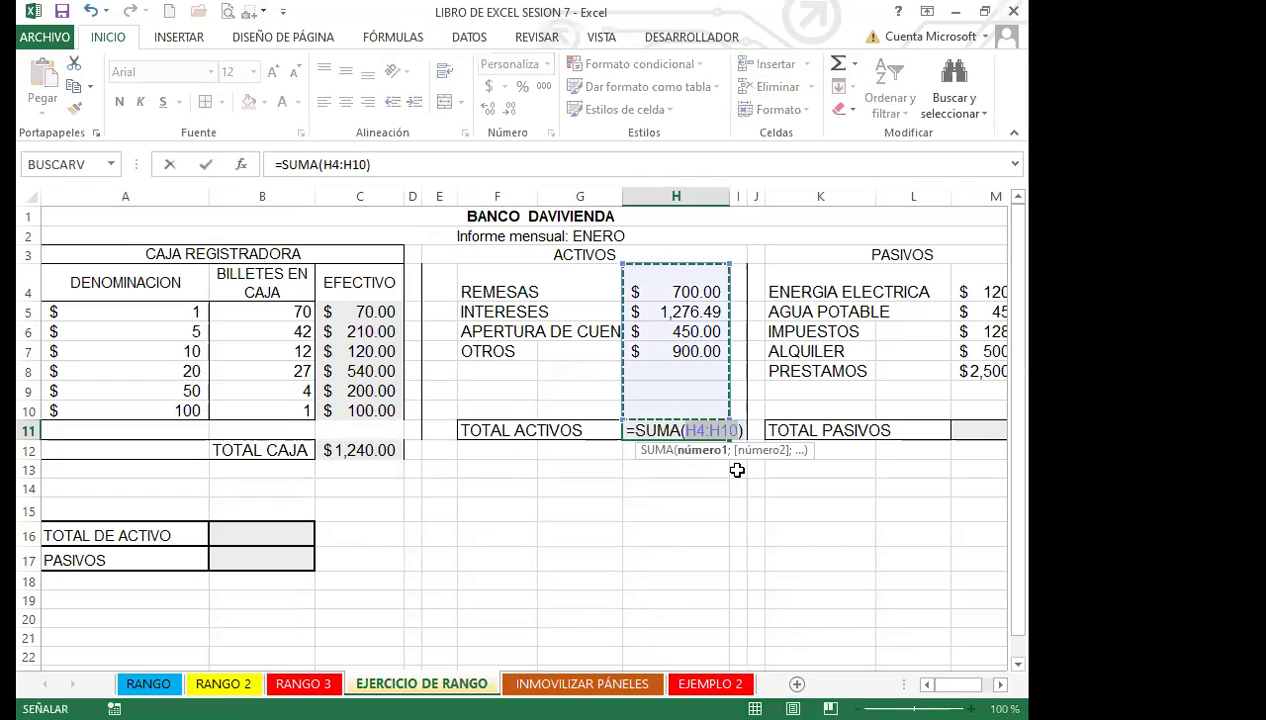
pyautogui.press('Return')
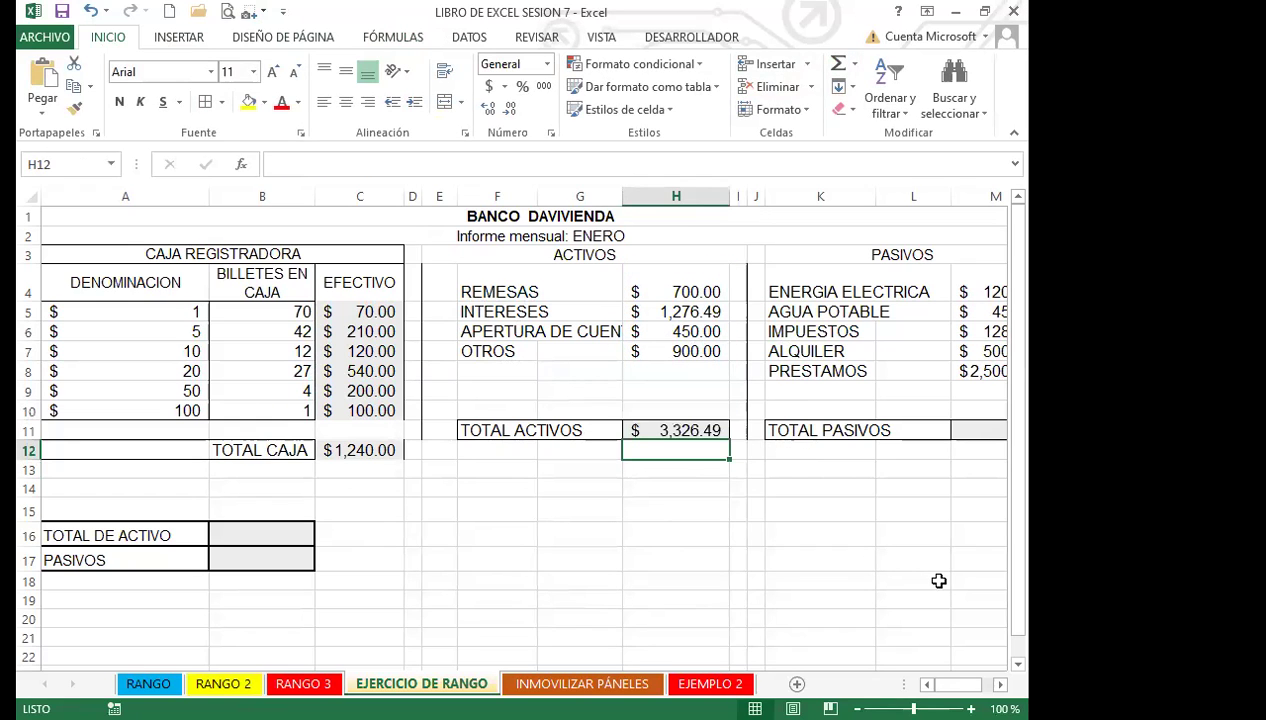
# Fill the TOTAL PASIVOS cell M11 with the automatic sum =SUMA(M4:M10)
pyautogui.keyDown('ctrl'); pyautogui.scroll(-2, 578, 505); pyautogui.keyUp('ctrl')
pyautogui.keyDown('ctrl'); pyautogui.scroll(-3, 470, 479); pyautogui.keyUp('ctrl')
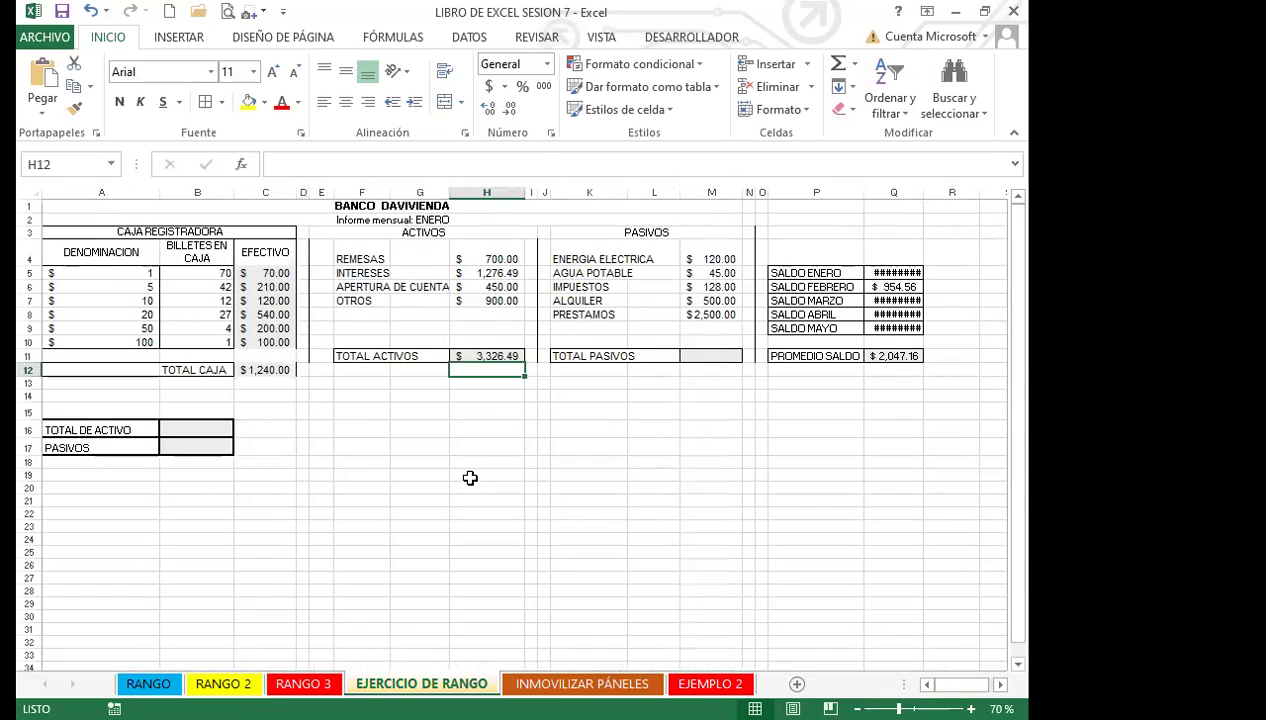
pyautogui.keyDown('ctrl'); pyautogui.scroll(2, 470, 478); pyautogui.keyUp('ctrl')
pyautogui.click(718, 428)
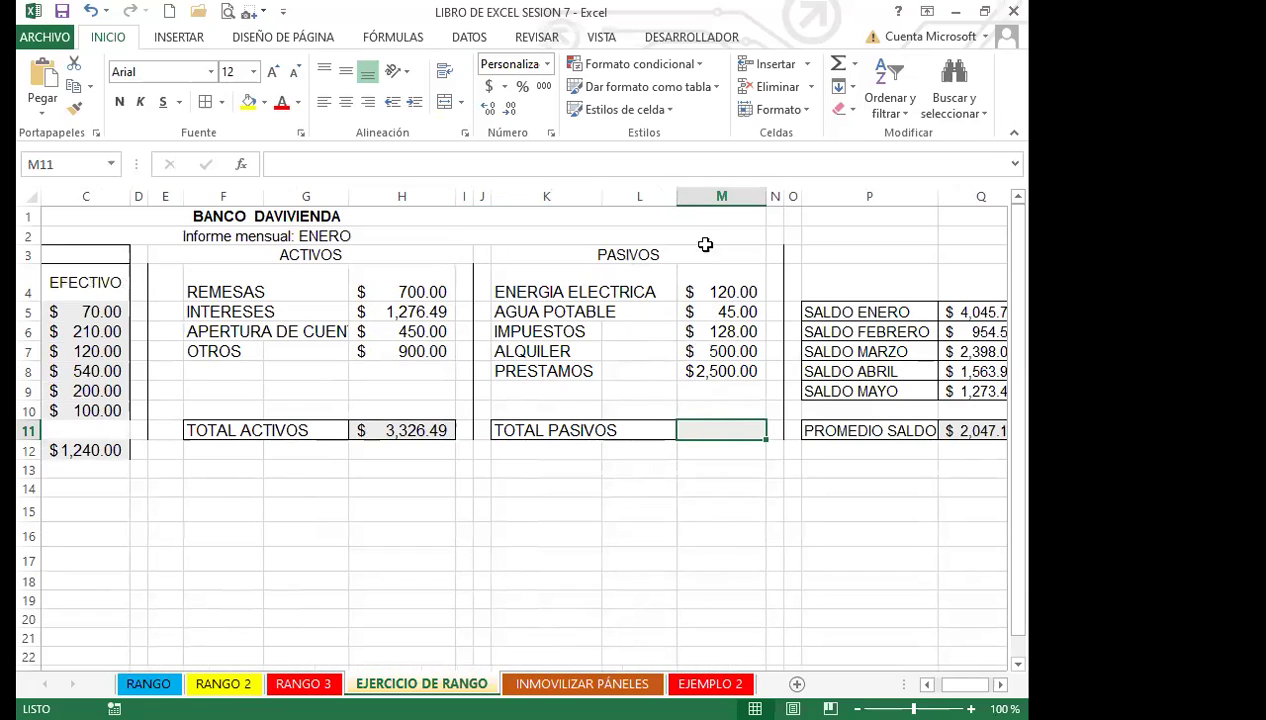
pyautogui.click(838, 63)
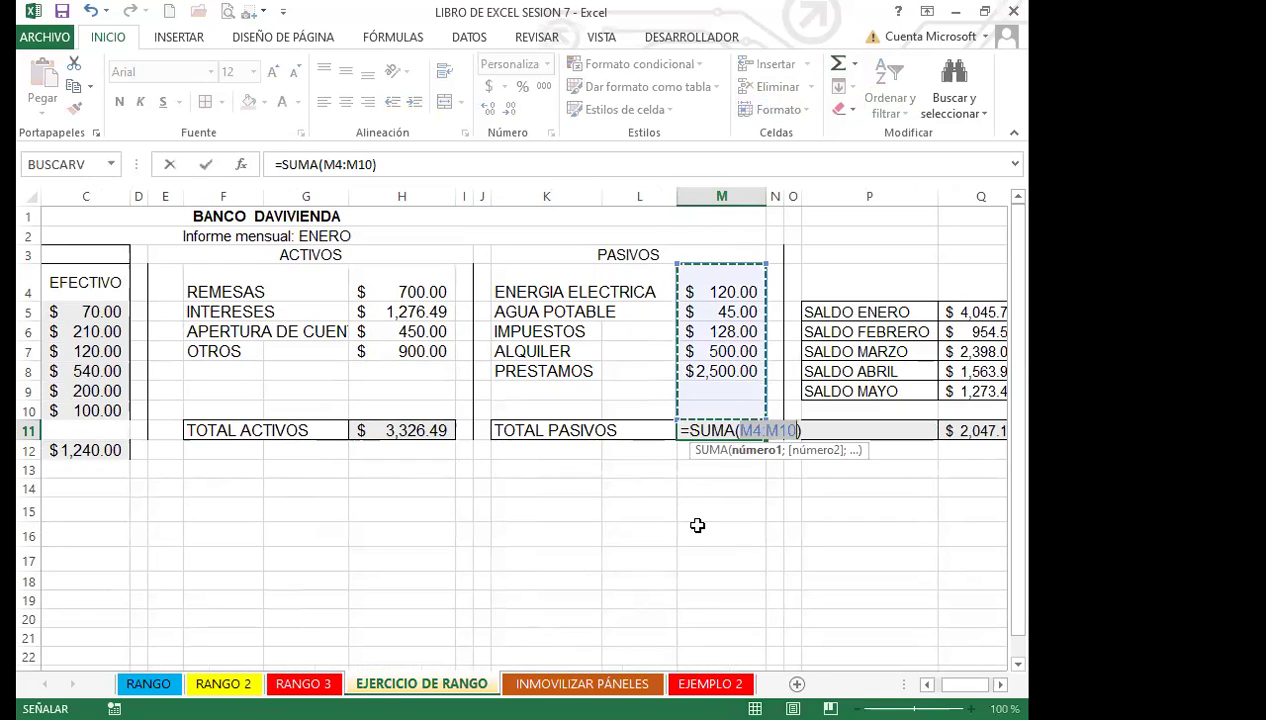
pyautogui.press('Return')
pyautogui.click(640, 502)
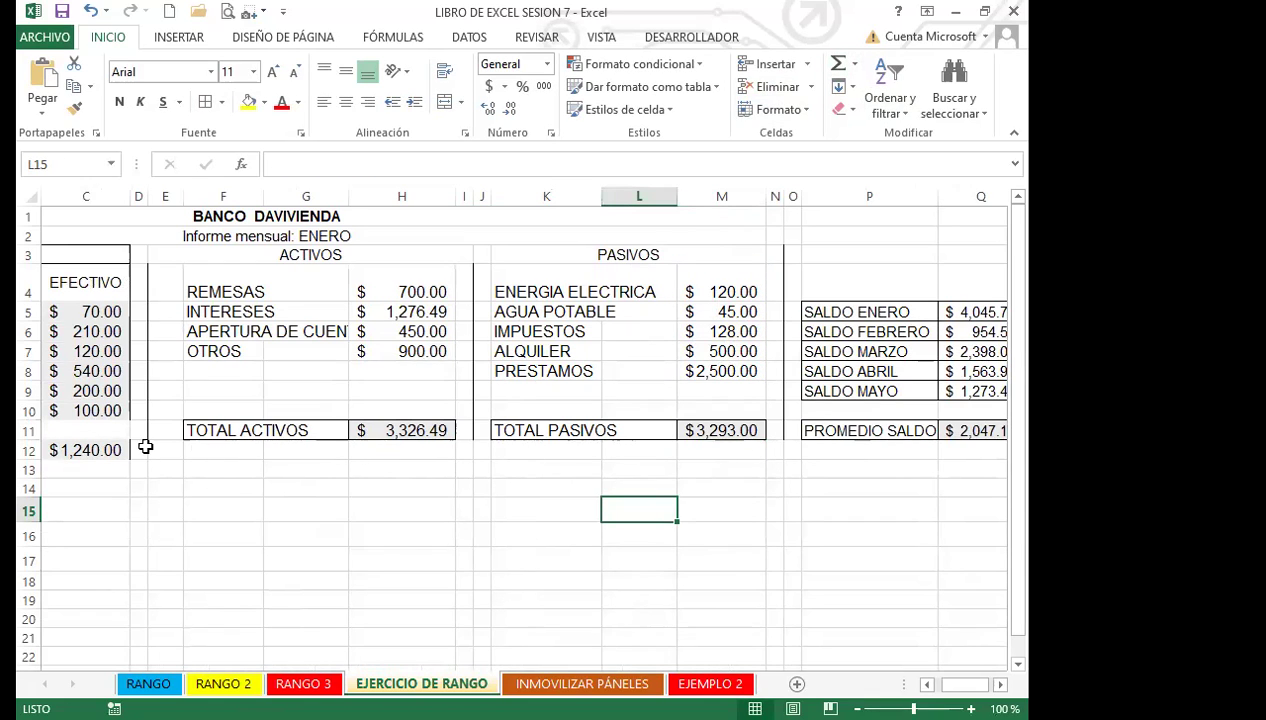
# Locate the TOTAL DE ACTIVO and PASIVOS summary below the CAJA REGISTRADORA table and select B16
pyautogui.click(370, 505)
pyautogui.press('Left')
pyautogui.press('Left')
pyautogui.press('Left')
pyautogui.press('Left')
pyautogui.press('Left')
pyautogui.press('Left')
pyautogui.press('Left')
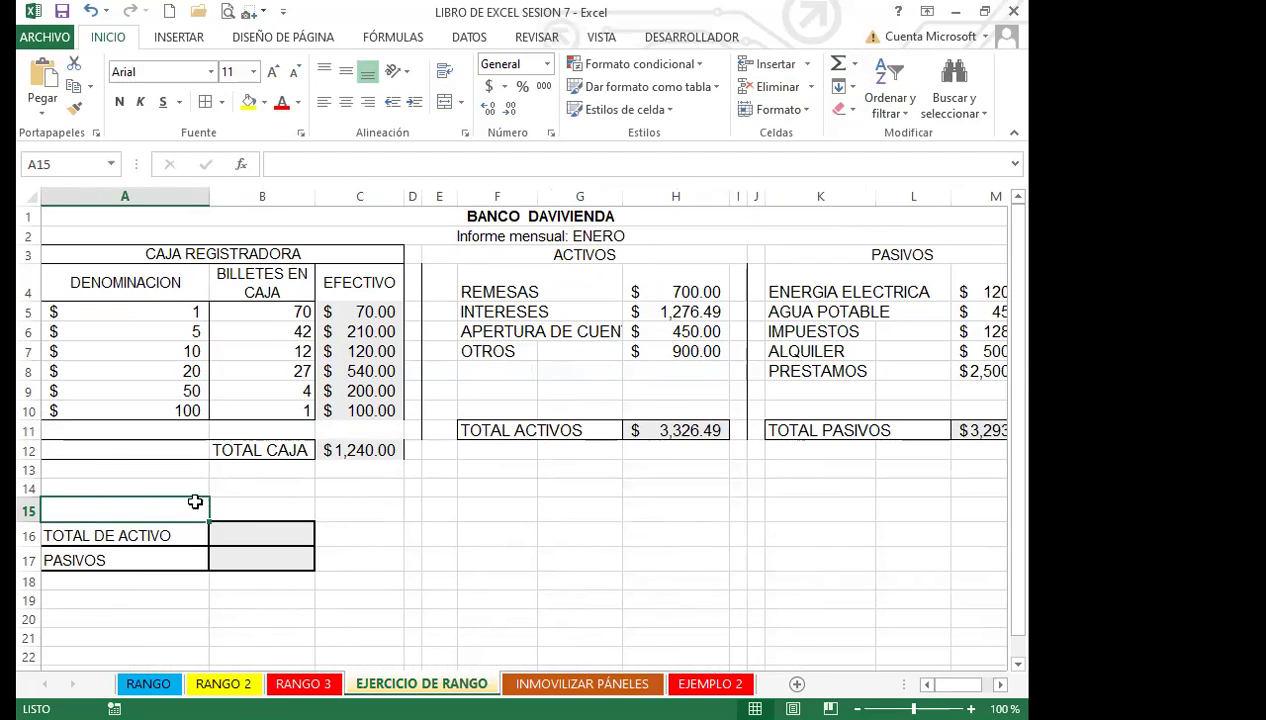
pyautogui.scroll(-1, 345, 536)
pyautogui.scroll(-1, 345, 536)
pyautogui.click(243, 500)
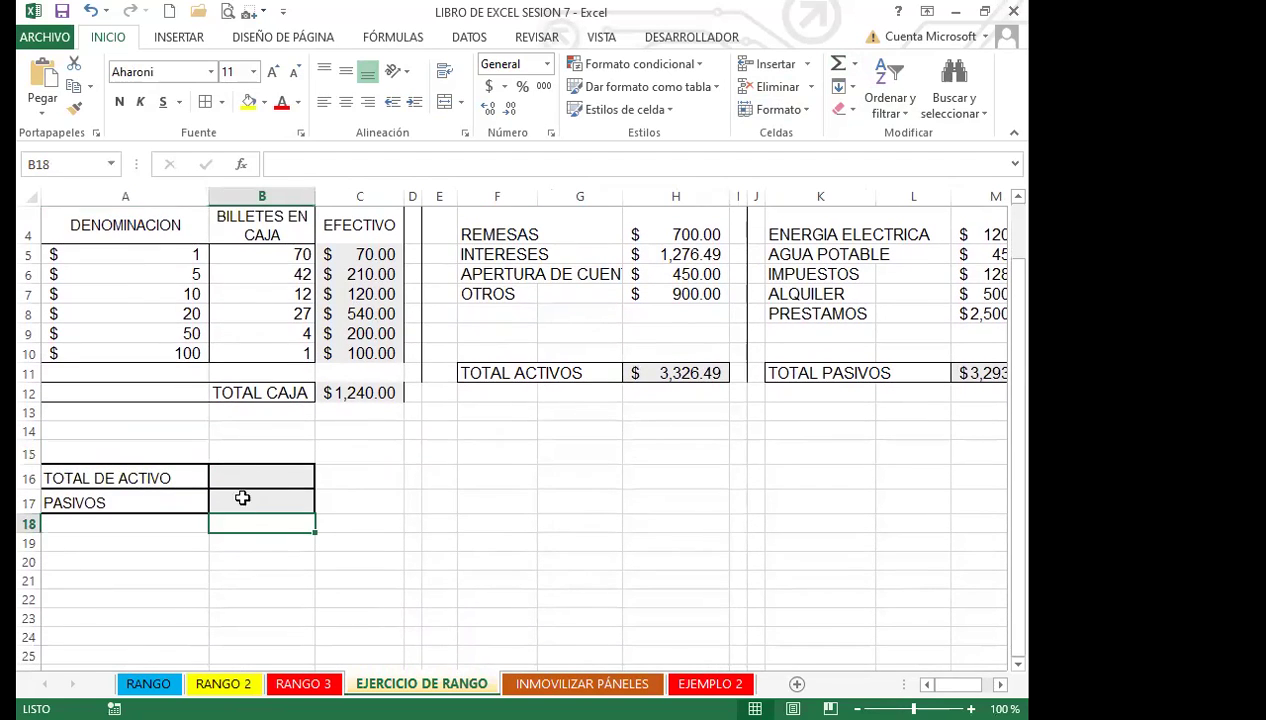
pyautogui.click(263, 478)
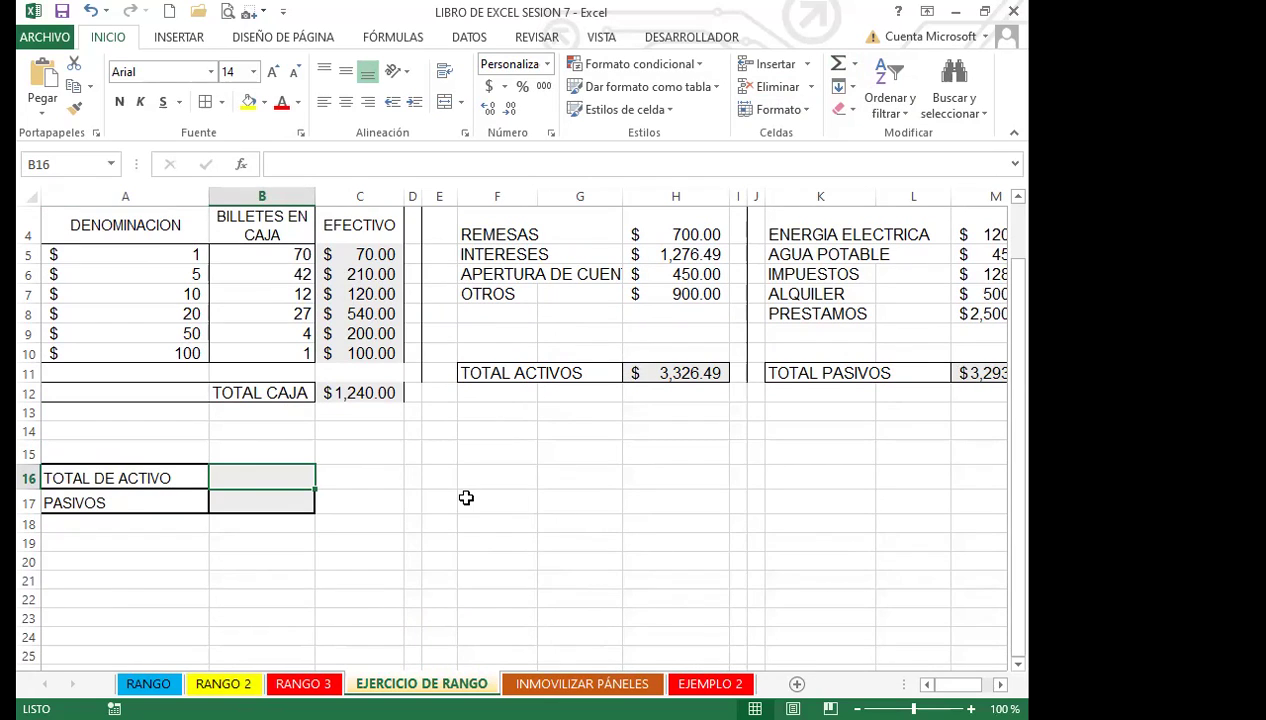
pyautogui.scroll(1, 441, 472)
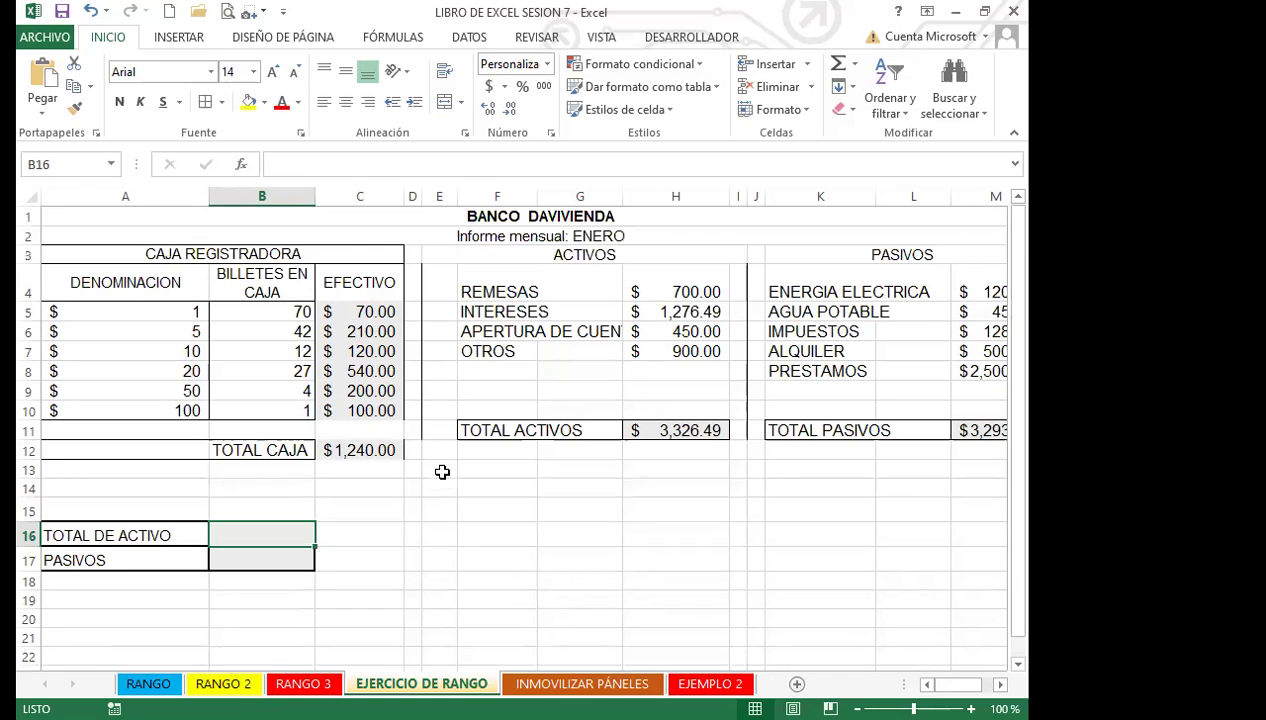
# Collapse the ribbon and fill the TOTAL DE ACTIVO cell B16 with the link formula =H11
pyautogui.doubleClick(110, 38)
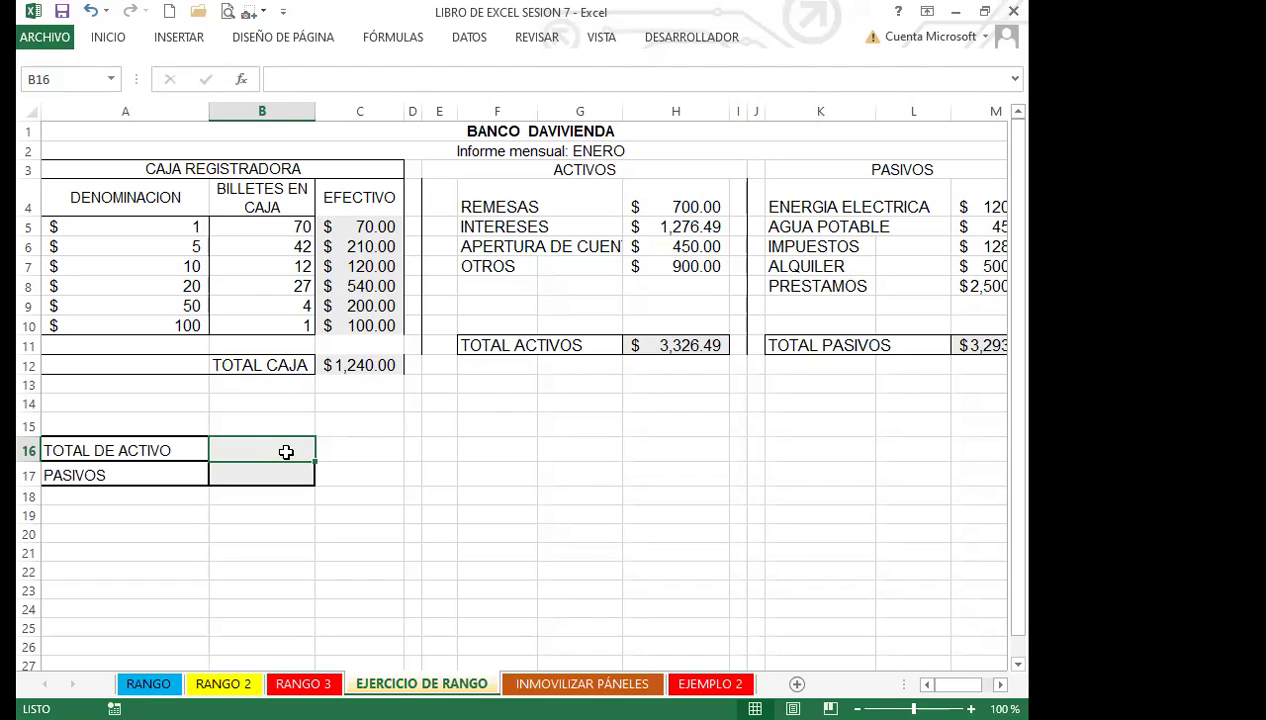
pyautogui.click(286, 452)
pyautogui.write('=')
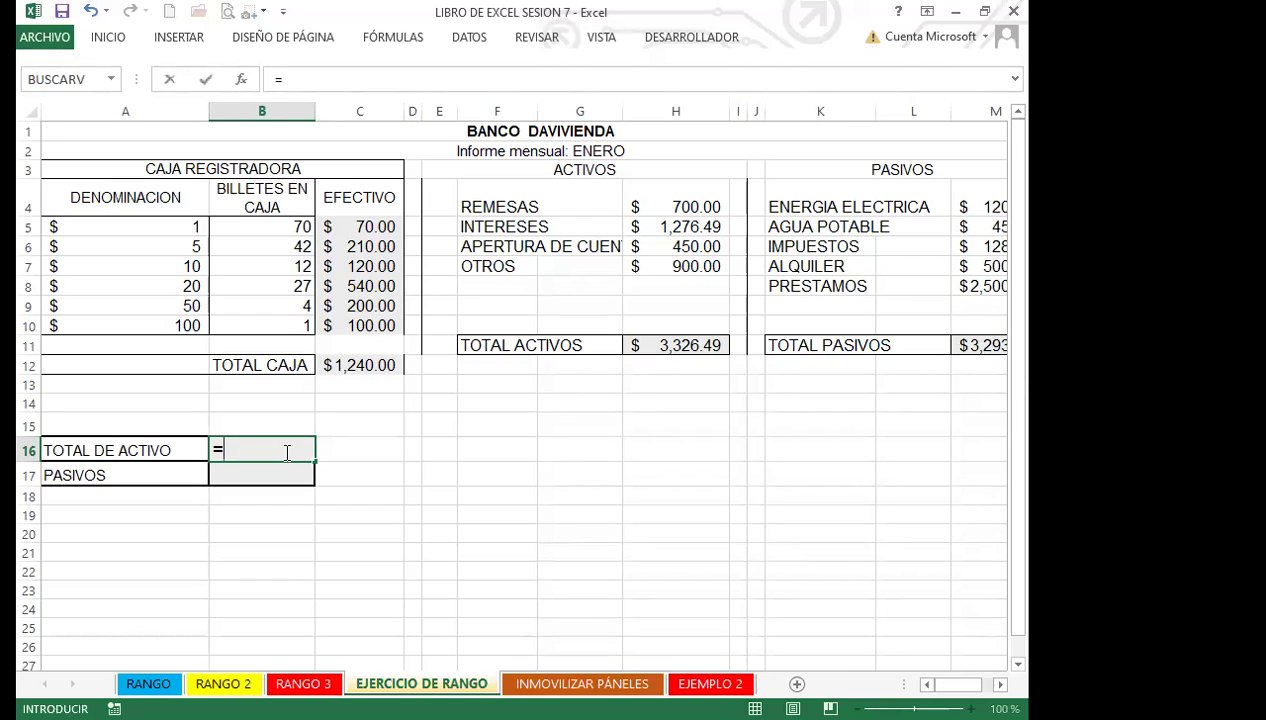
pyautogui.click(688, 345)
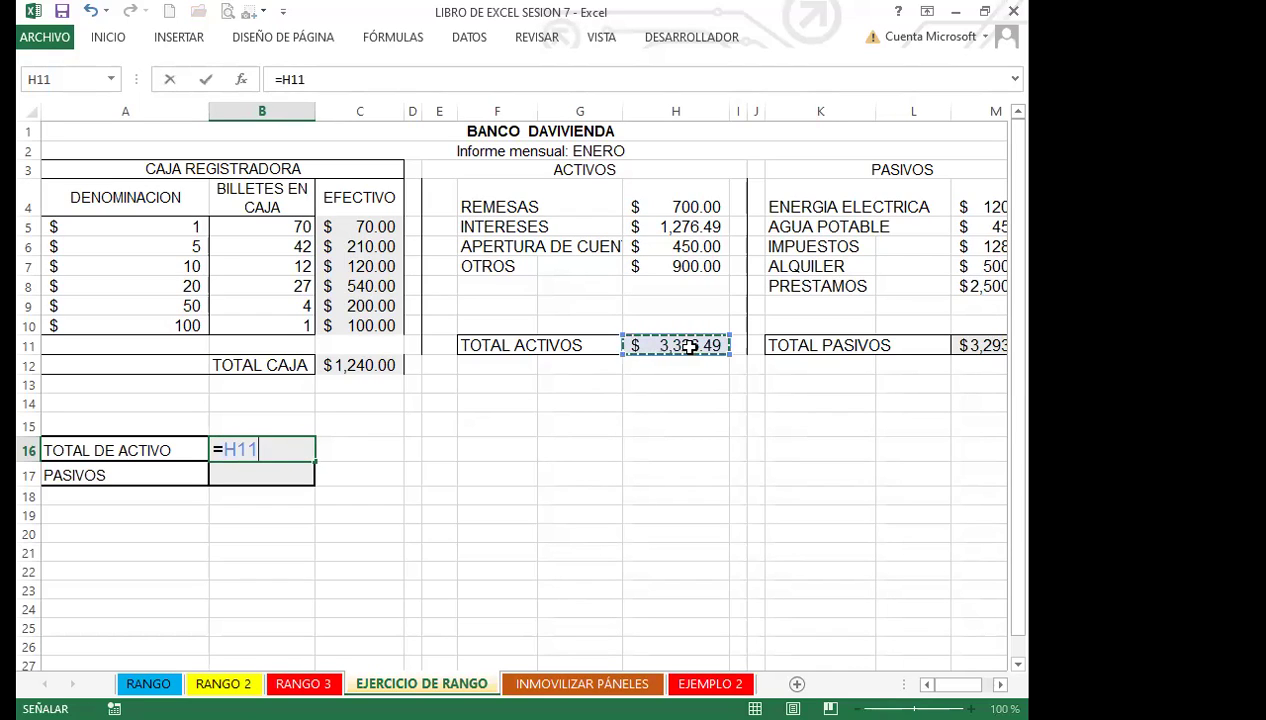
pyautogui.press('Return')
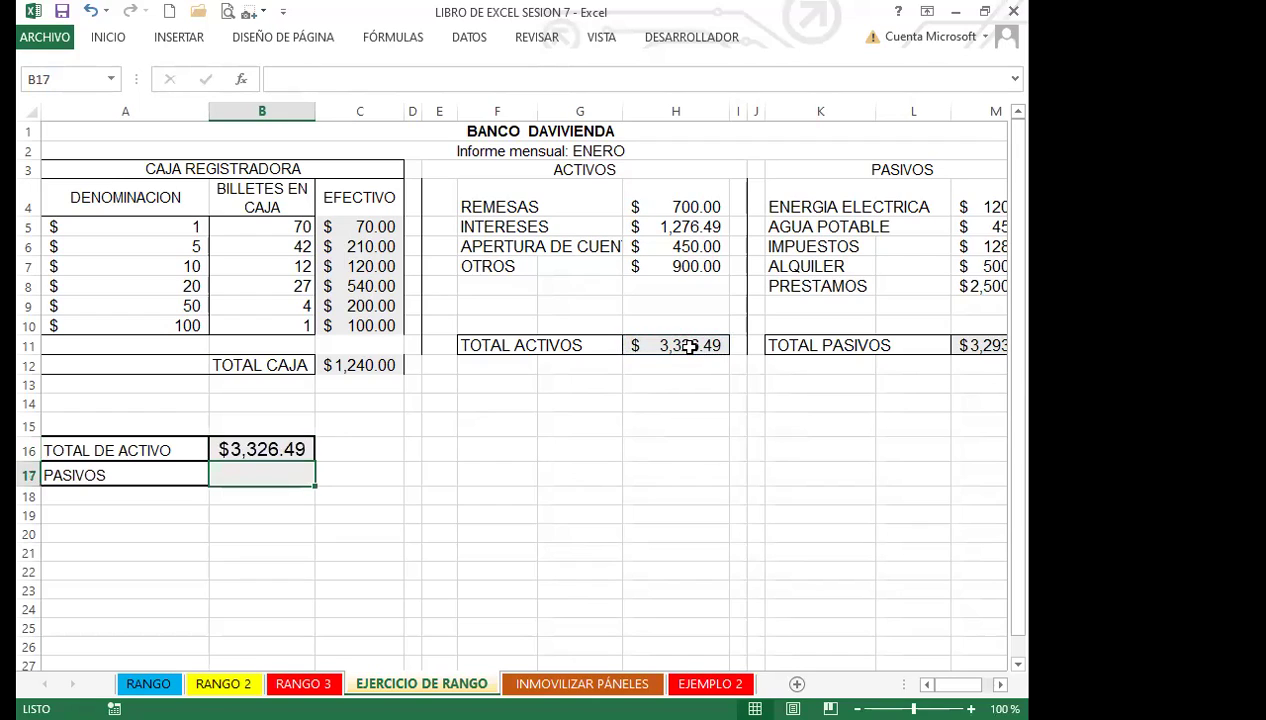
pyautogui.click(290, 447)
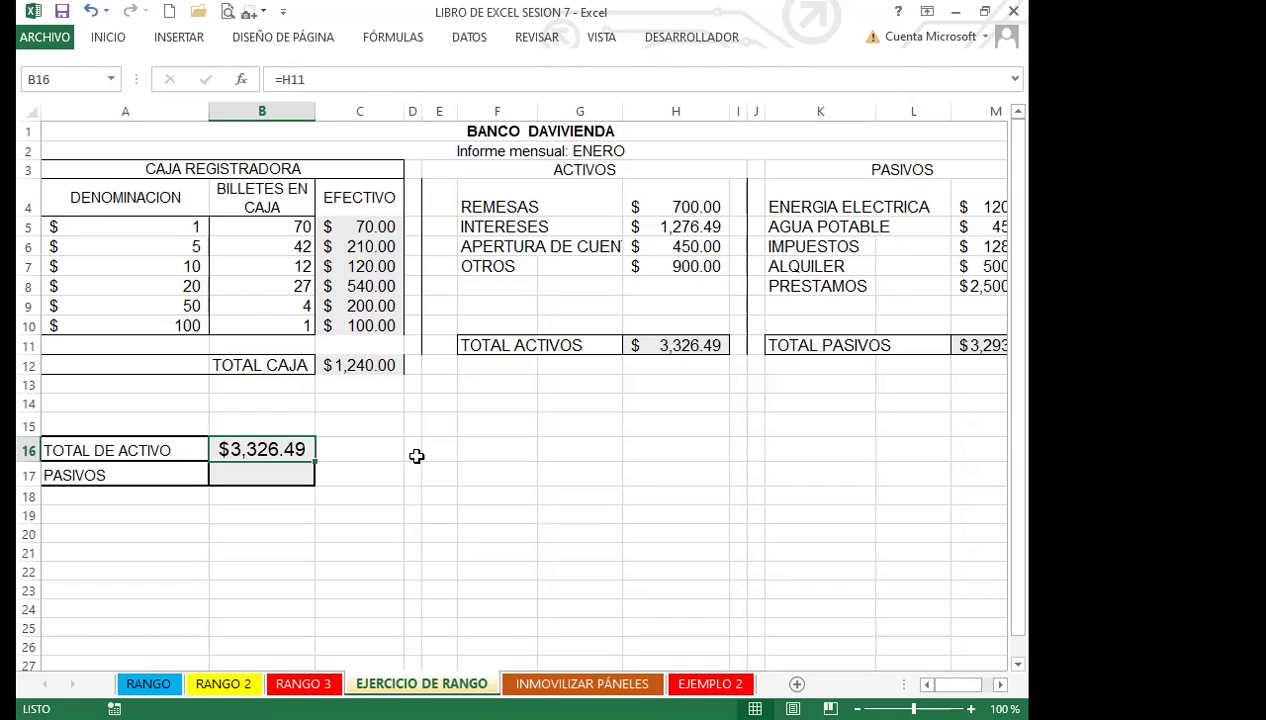
# Look over the PASIVOS and monthly SALDO tables, and return to the PASIVOS summary cell B17
pyautogui.click(818, 419)
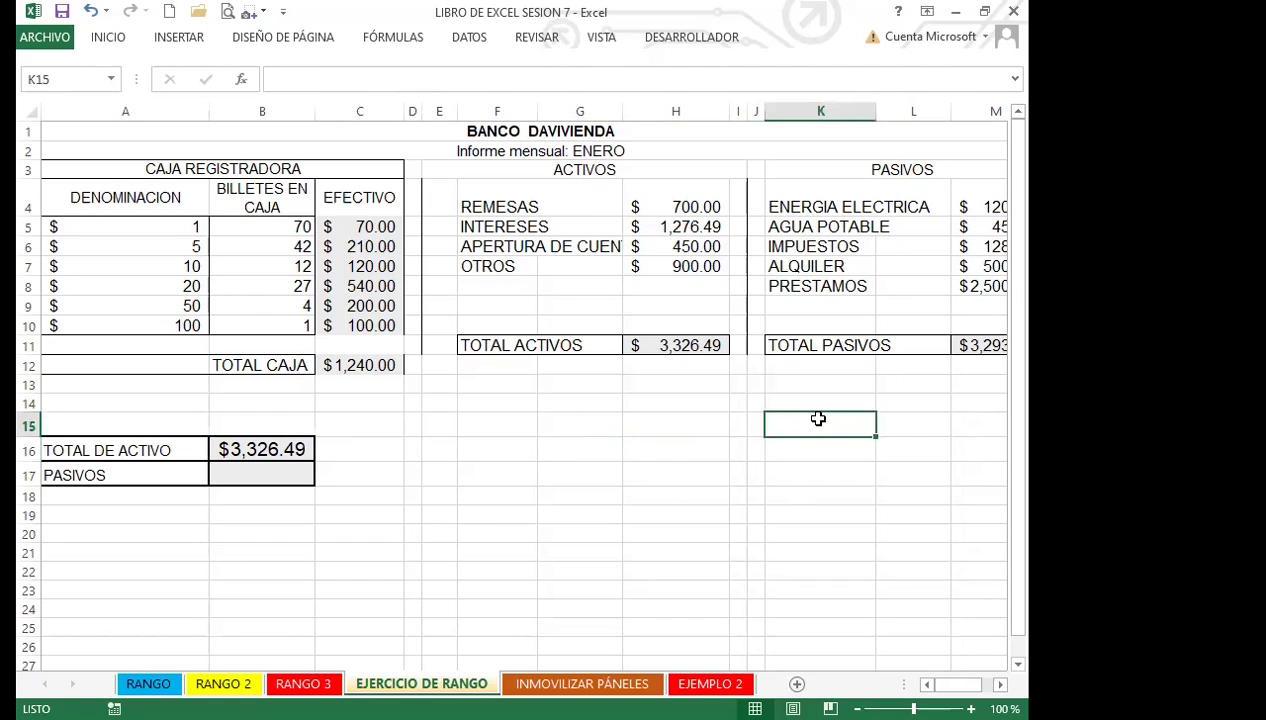
pyautogui.press('Right')
pyautogui.press('Right')
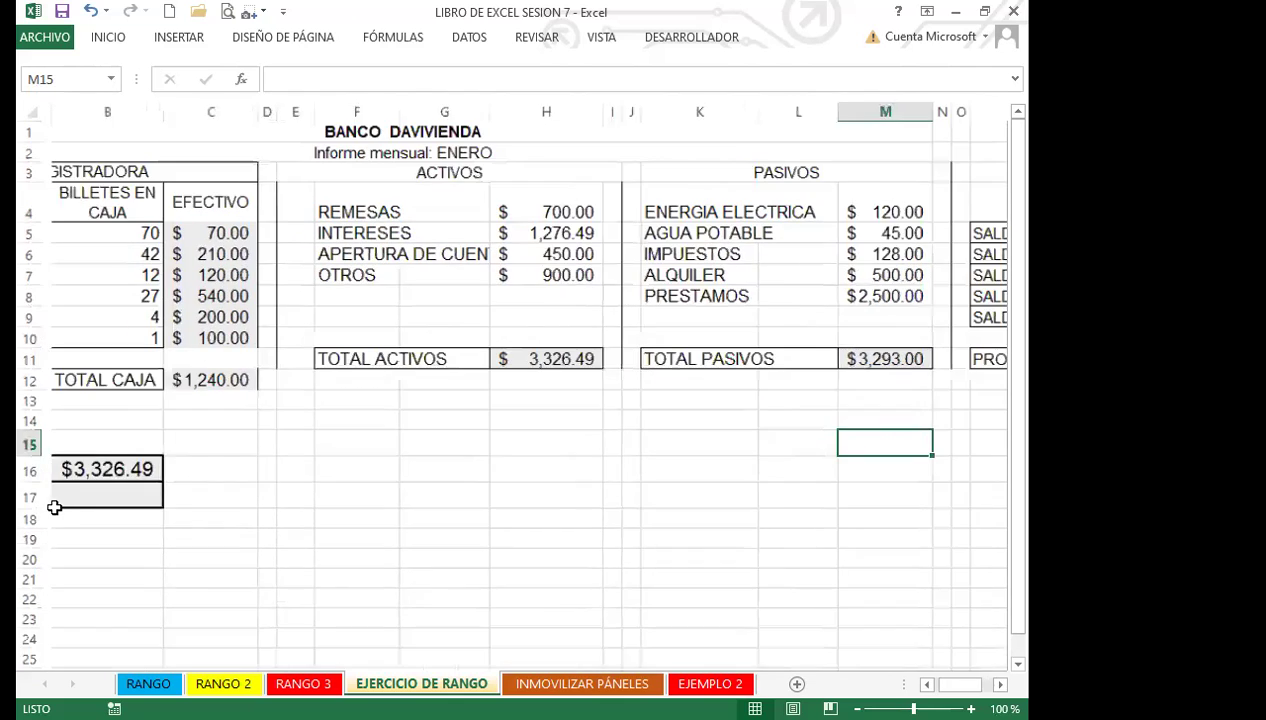
pyautogui.scroll(-1, 55, 503)
pyautogui.scroll(1, 299, 473)
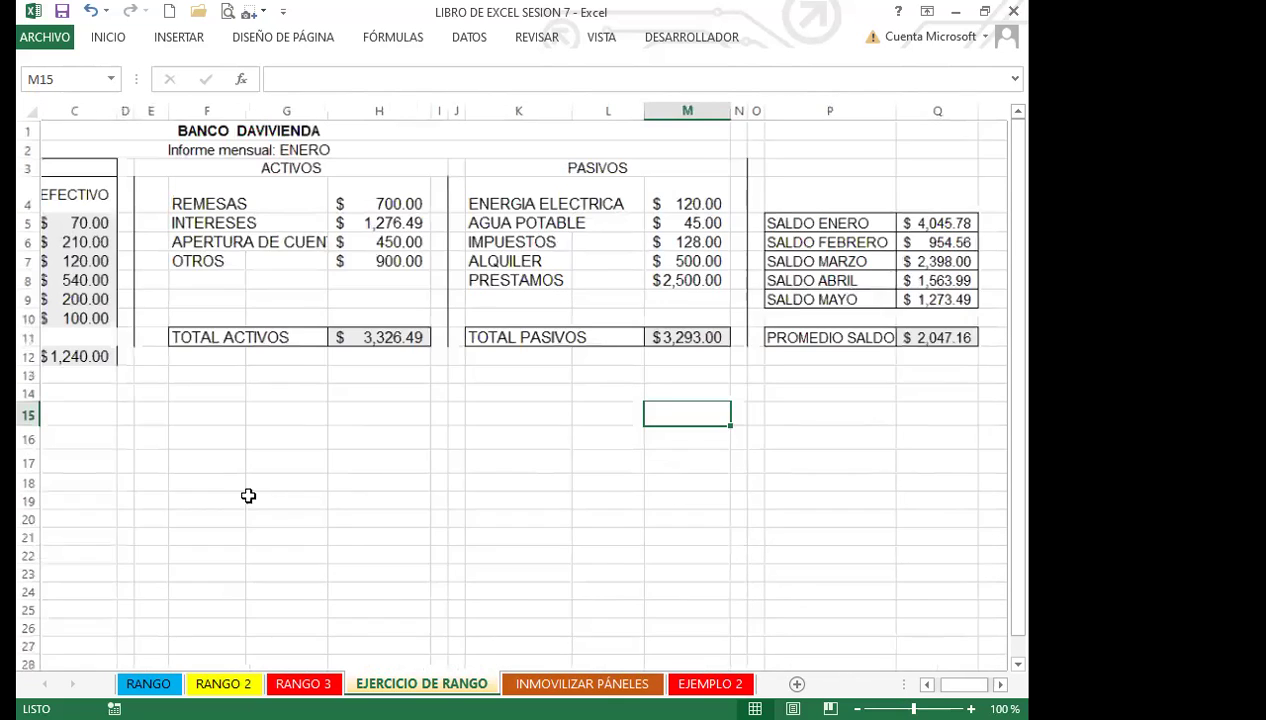
pyautogui.click(167, 470)
pyautogui.press('Left')
pyautogui.press('Left')
pyautogui.press('Left')
pyautogui.press('Left')
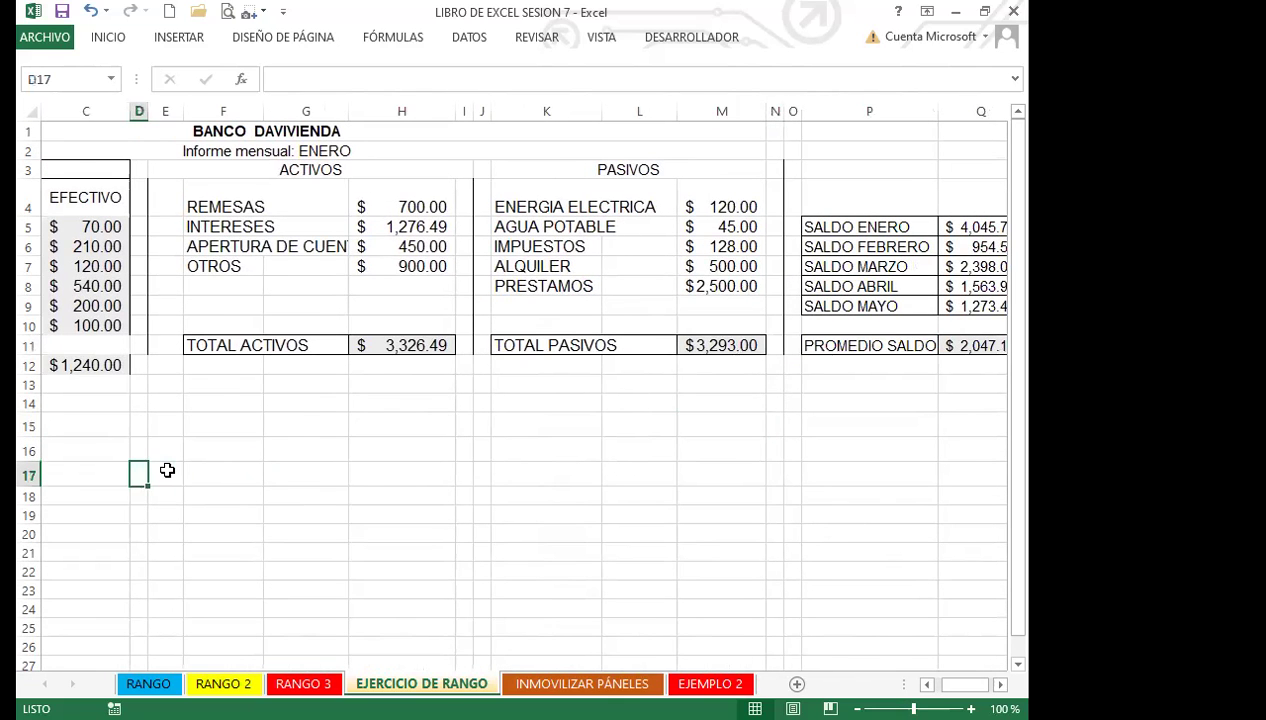
pyautogui.click(254, 476)
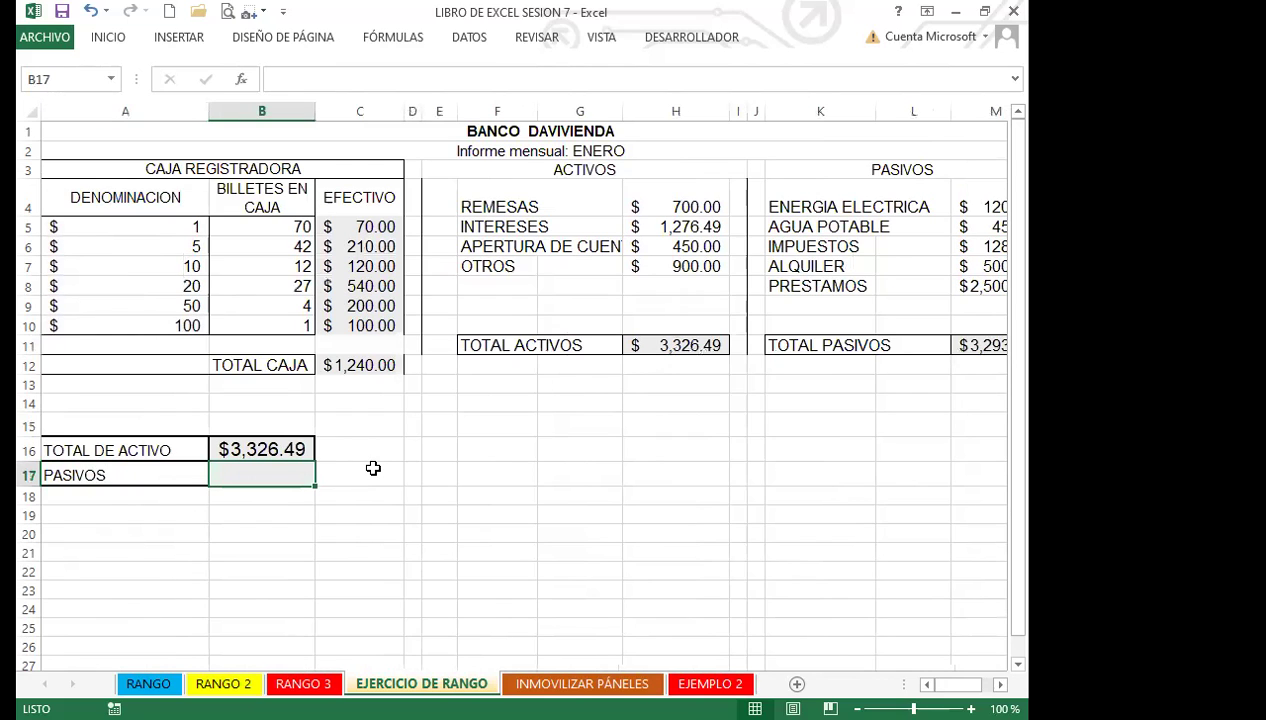
# Examine the PASIVOS amounts in M4:M8 and the TOTAL PASIVOS formula in M11
pyautogui.press('Right')
pyautogui.press('Right')
pyautogui.press('Right')
pyautogui.press('Right')
pyautogui.press('Right')
pyautogui.press('Right')
pyautogui.press('Right')
pyautogui.press('Right')
pyautogui.press('Right')
pyautogui.press('Right')
pyautogui.press('Right')
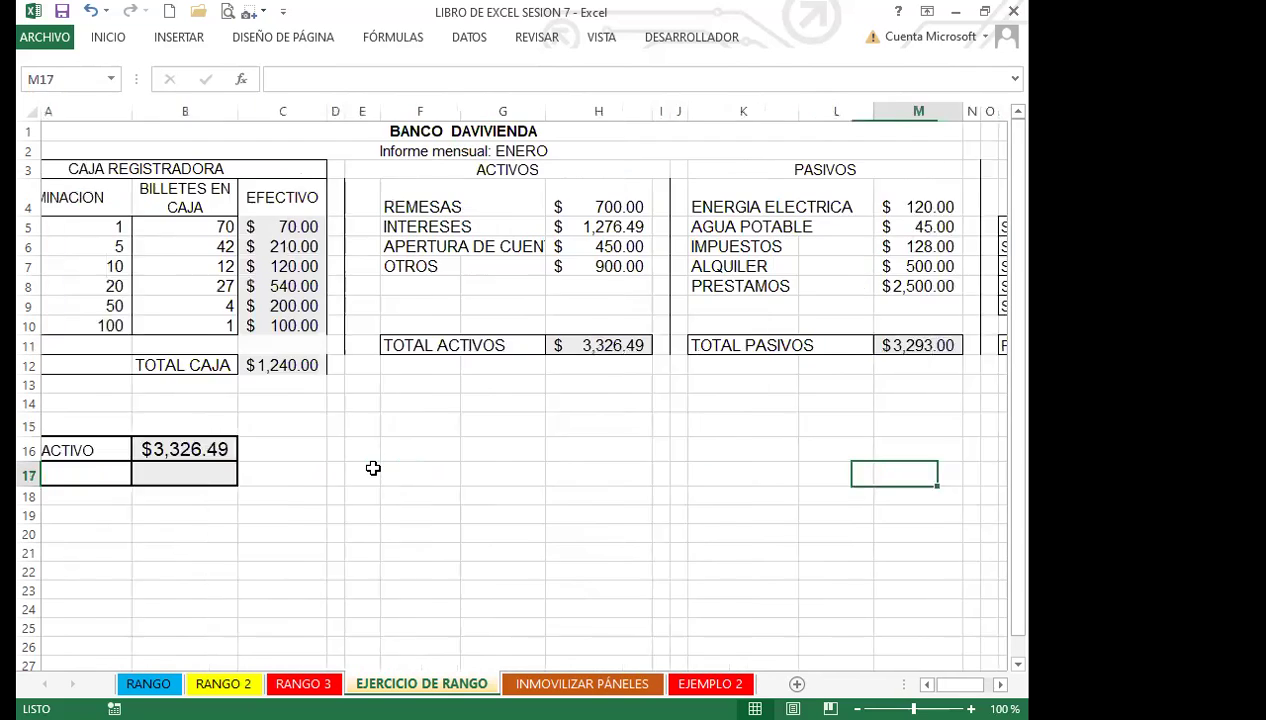
pyautogui.press('Right')
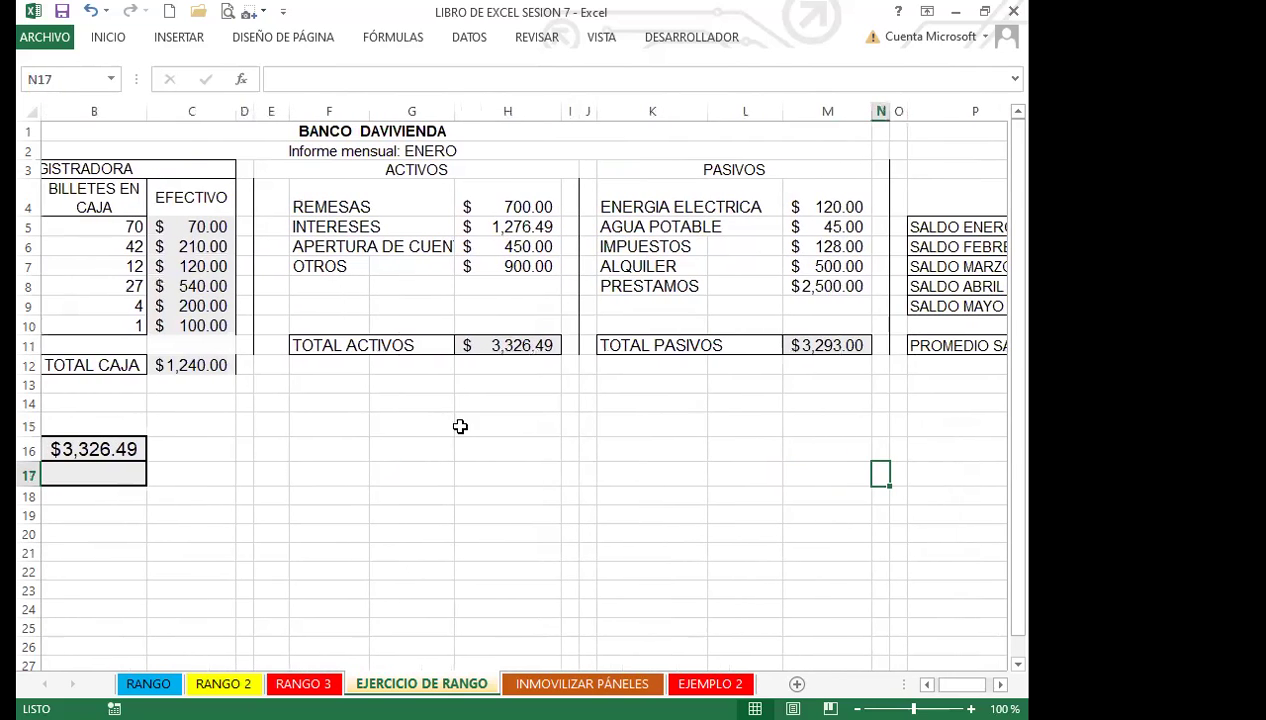
pyautogui.click(787, 401)
pyautogui.moveTo(820, 205); pyautogui.dragTo(817, 286)
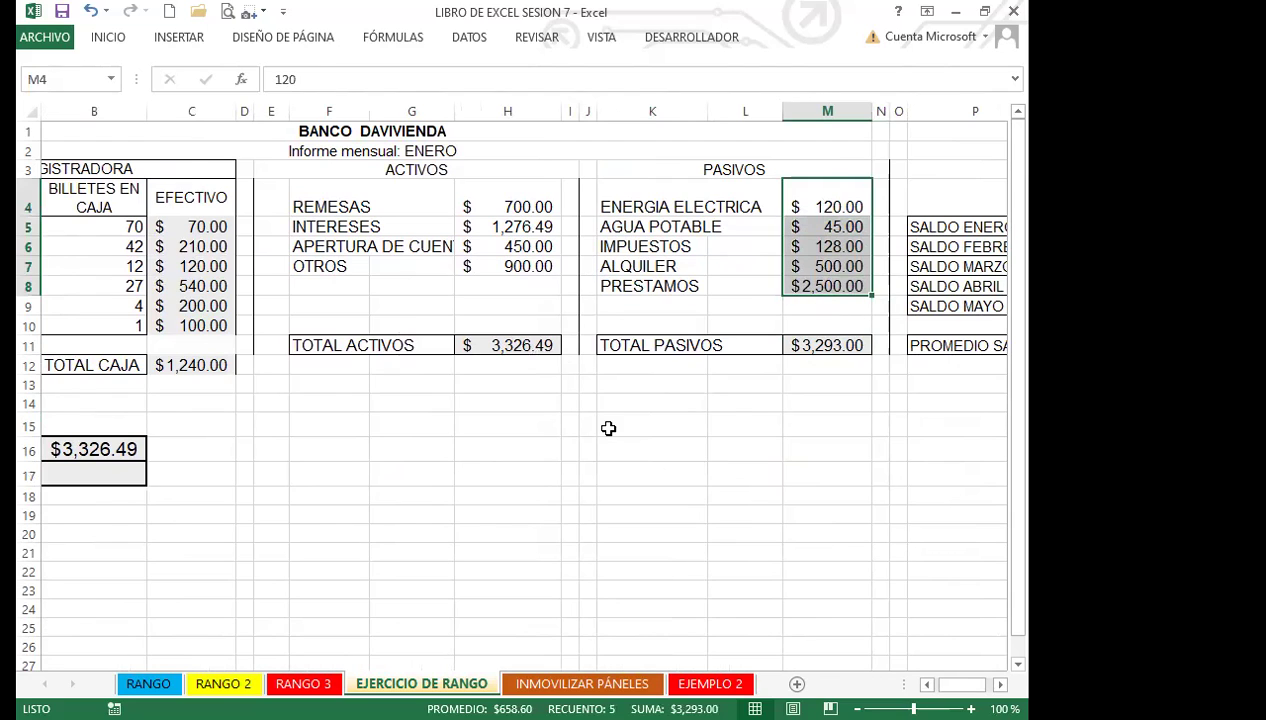
pyautogui.click(608, 428)
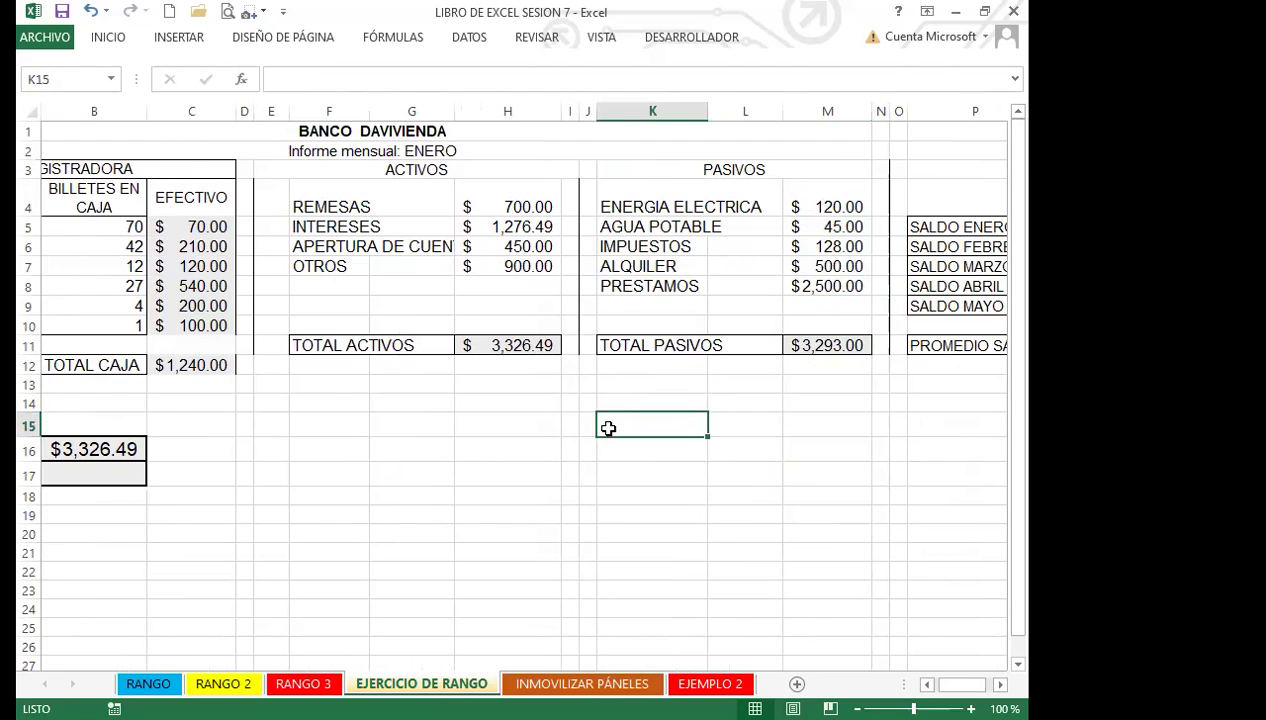
pyautogui.click(833, 350)
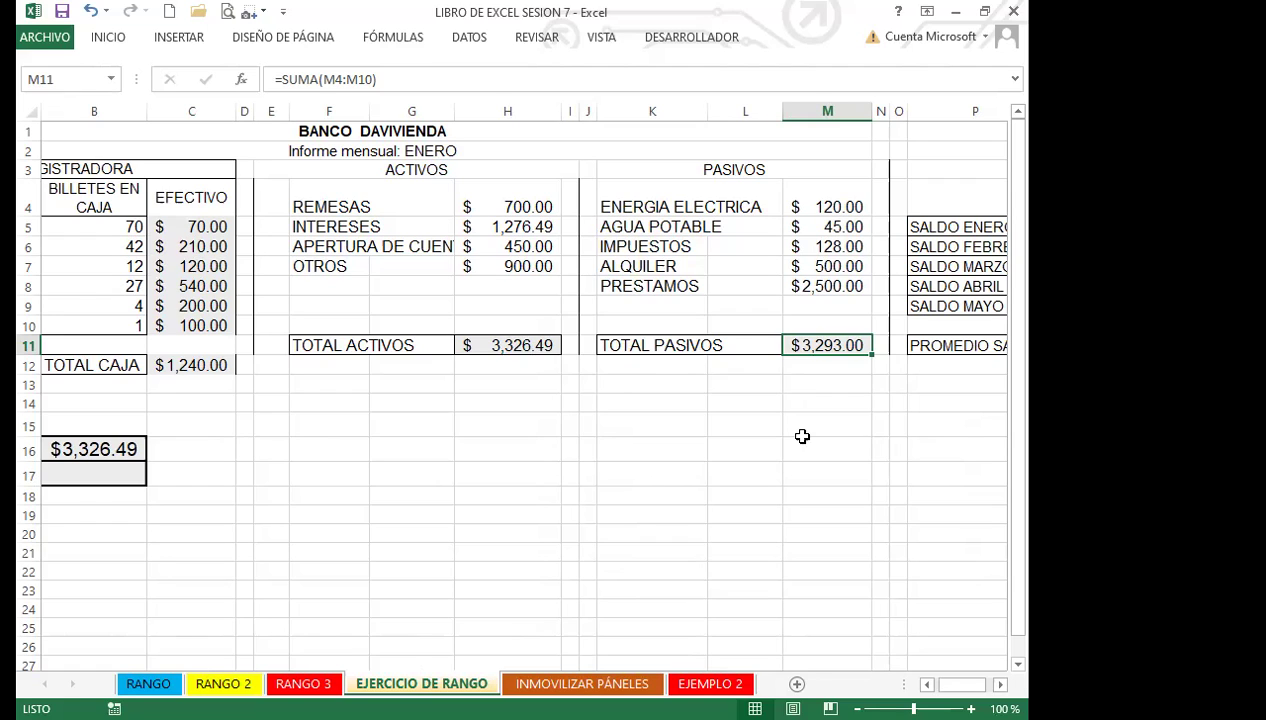
pyautogui.click(724, 440)
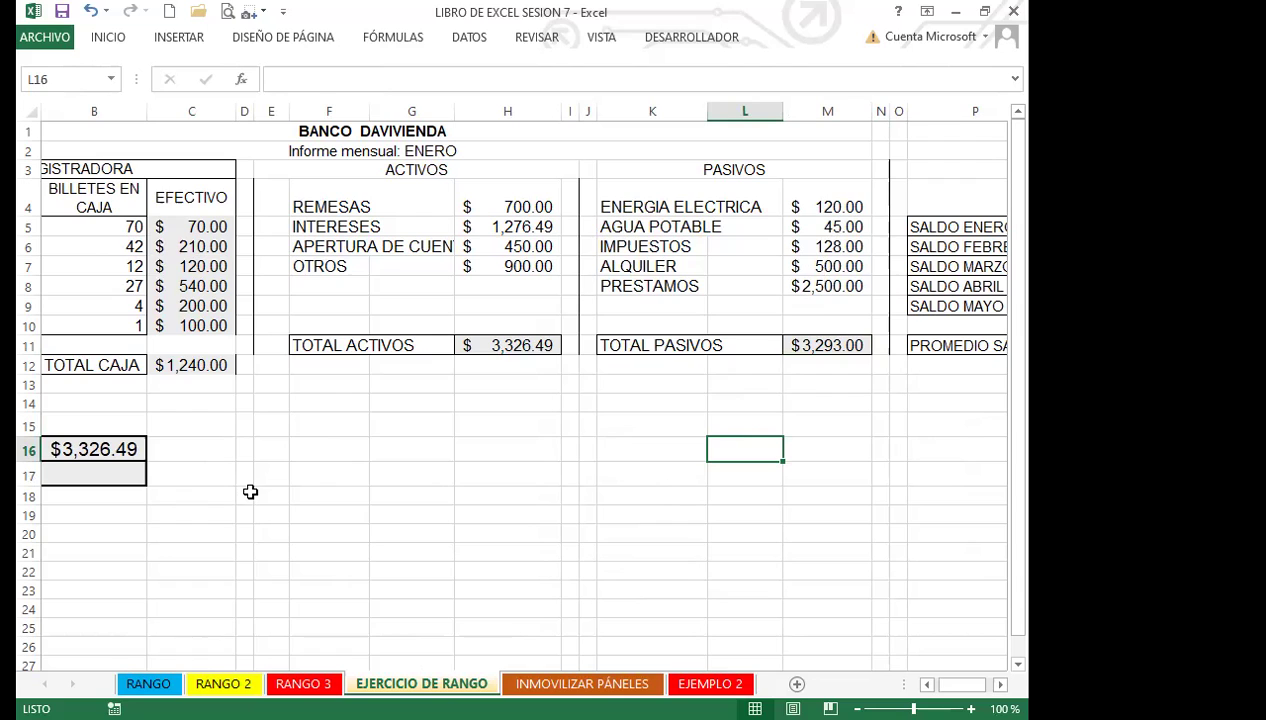
pyautogui.click(816, 200)
pyautogui.moveTo(822, 227); pyautogui.dragTo(822, 284)
pyautogui.moveTo(820, 288); pyautogui.dragTo(820, 288)
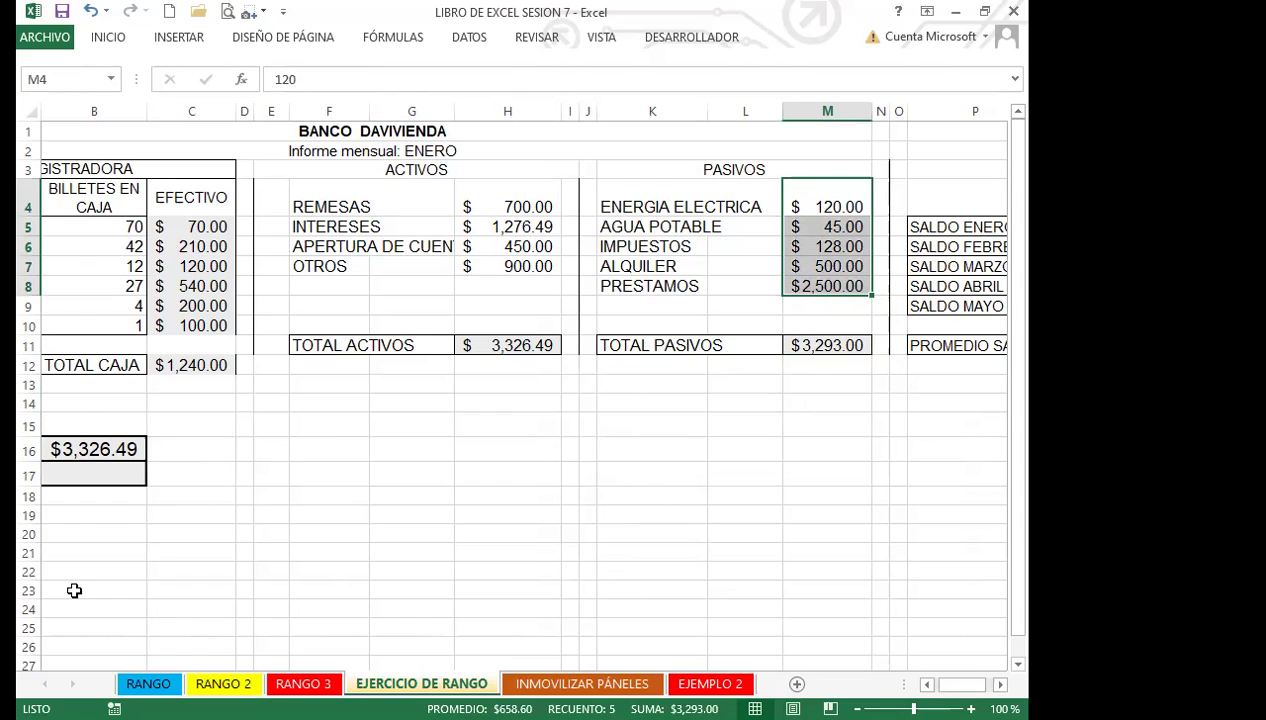
# Review the HOTEL X DÍA amounts on RANGO 2 and the formula in C3 of RANGO 3, returning to EJERCICIO DE RANGO
pyautogui.hotkey('ctrl', 'pageup')
pyautogui.hotkey('ctrl', 'pageup')
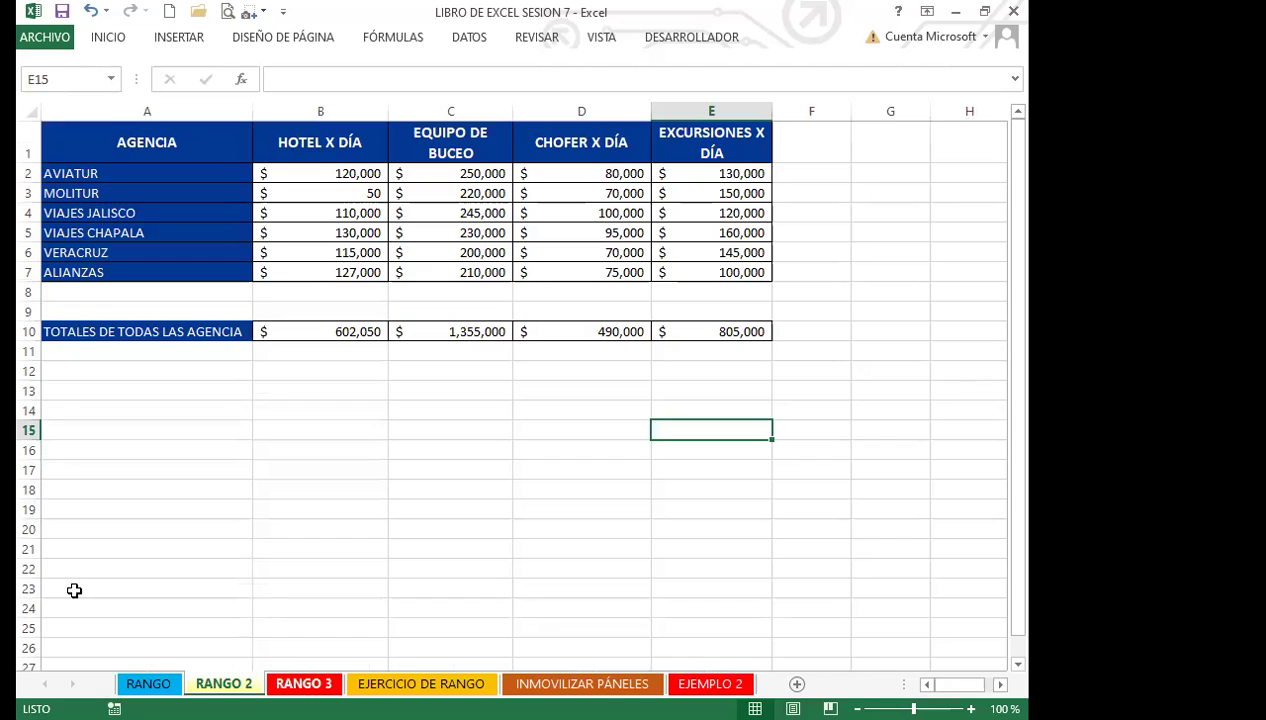
pyautogui.moveTo(327, 170); pyautogui.dragTo(325, 271)
pyautogui.hotkey('ctrl', 'pagedown')
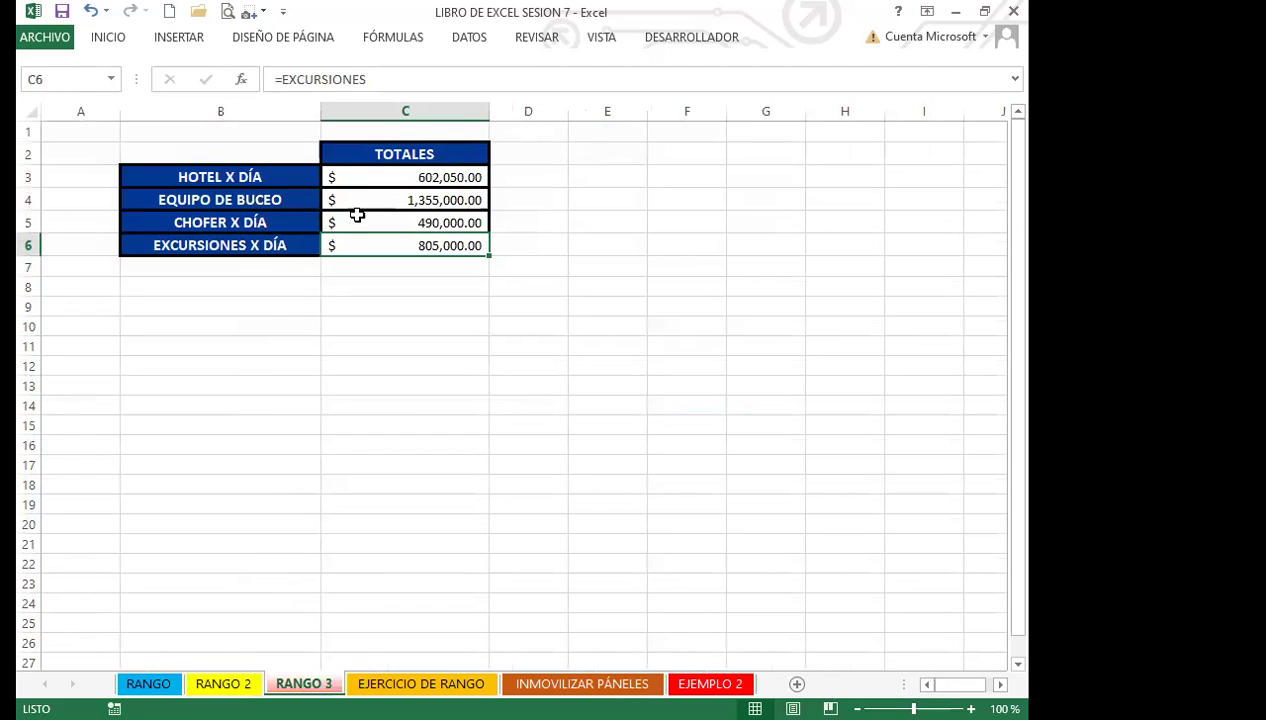
pyautogui.click(366, 172)
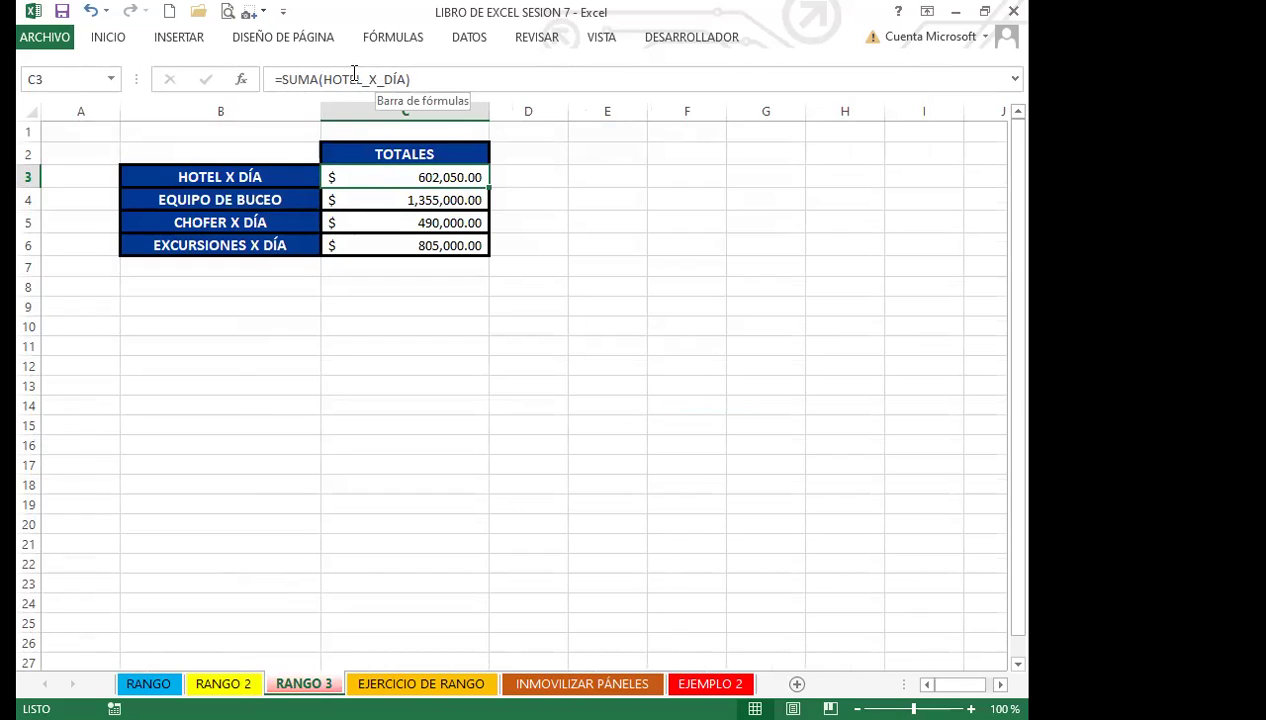
pyautogui.hotkey('ctrl', 'pagedown')
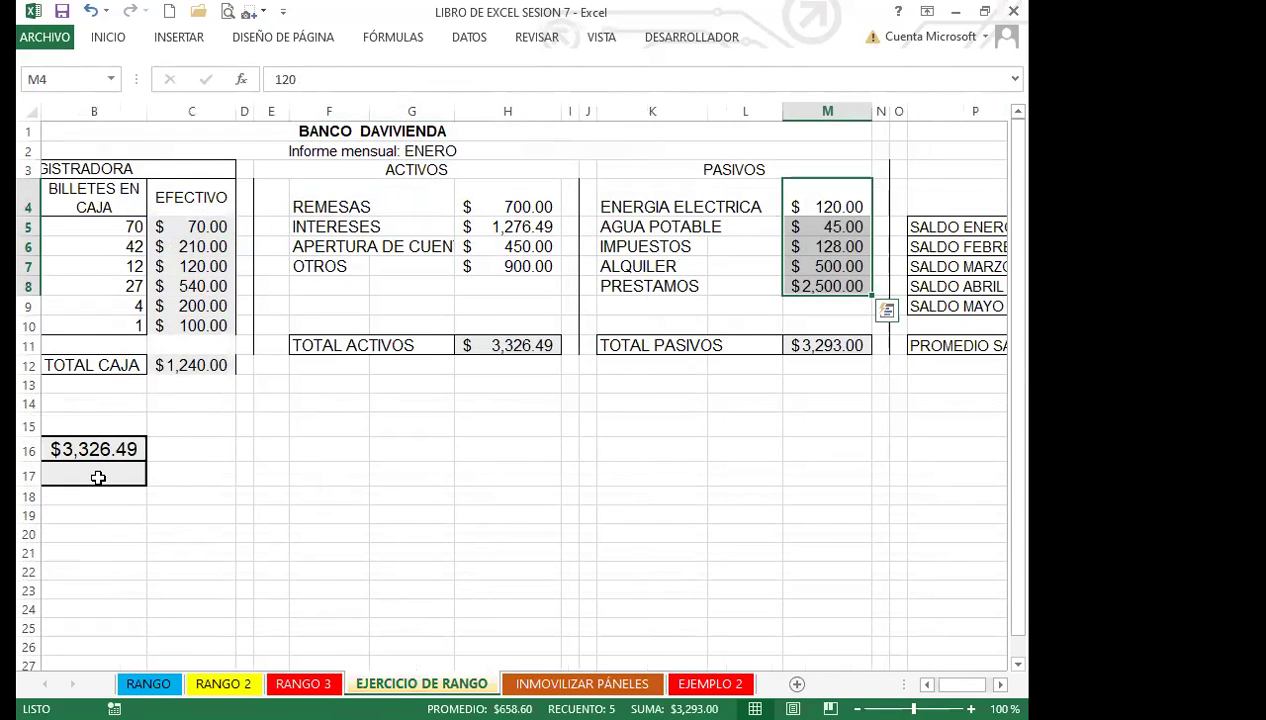
# Test the link in B16 by setting the REMESAS amount in H4 to 400, and undo the change
pyautogui.click(98, 478)
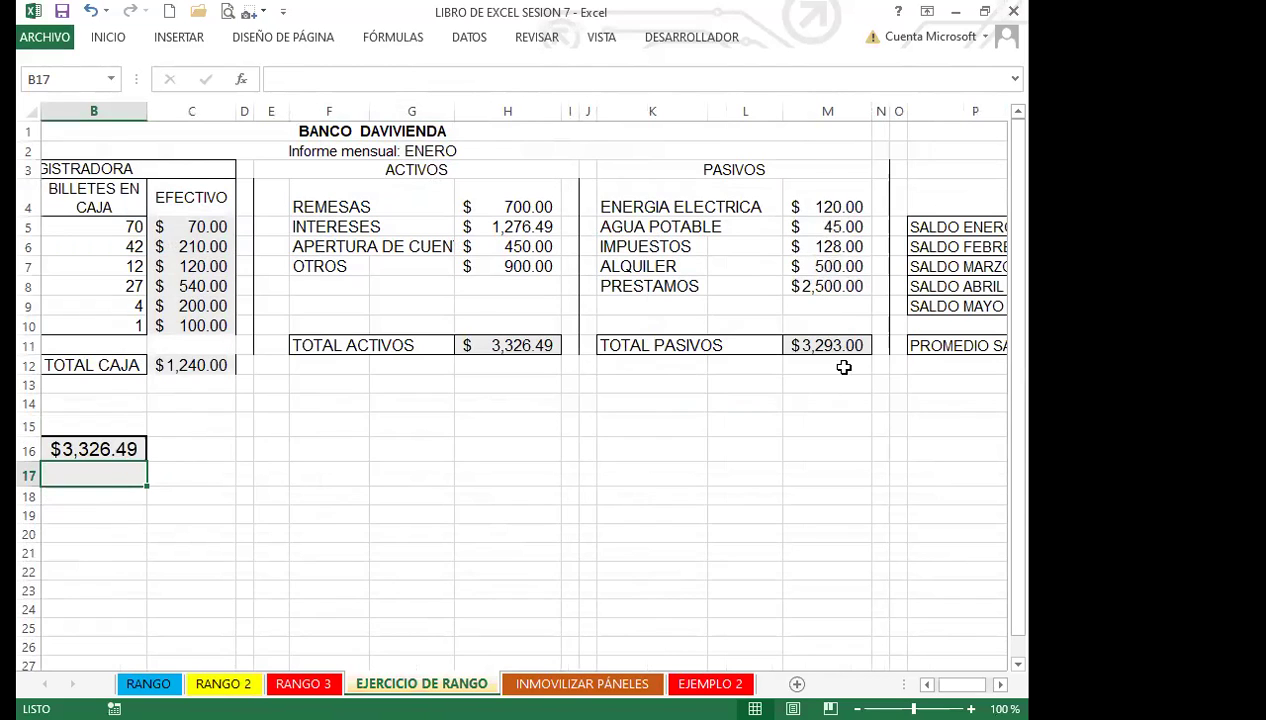
pyautogui.click(102, 442)
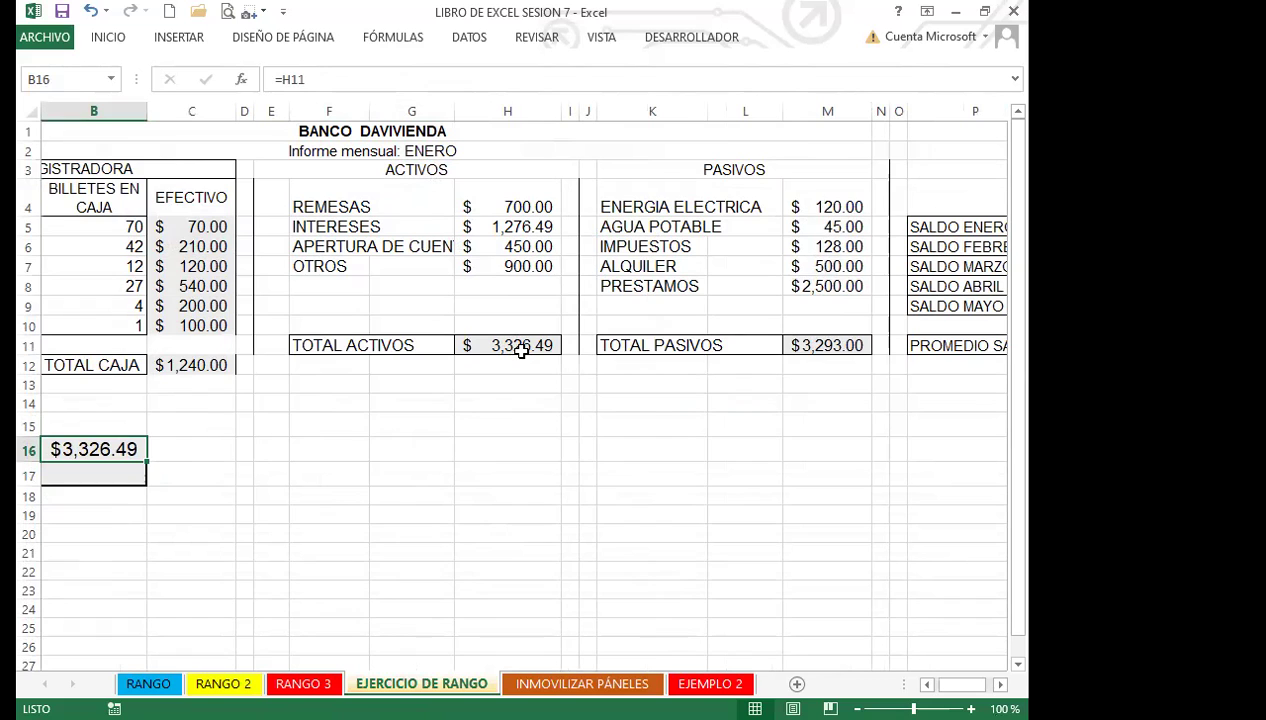
pyautogui.click(511, 207)
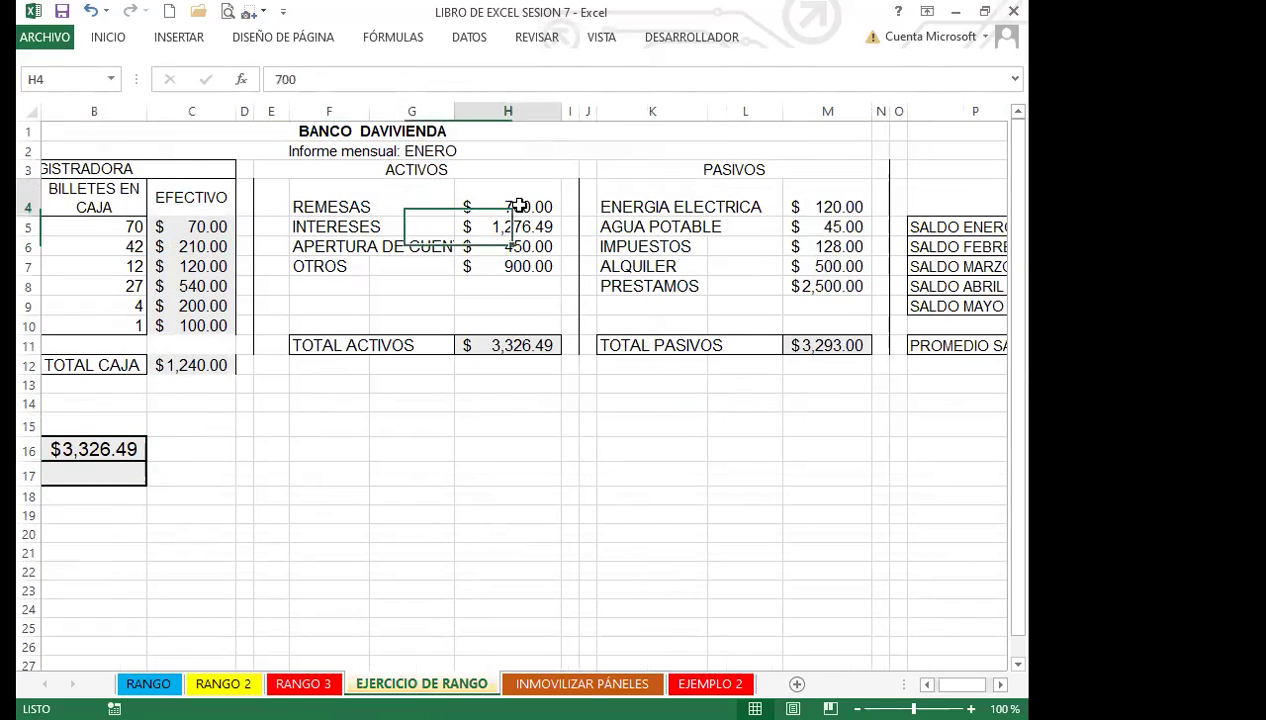
pyautogui.write('400')
pyautogui.click(450, 447)
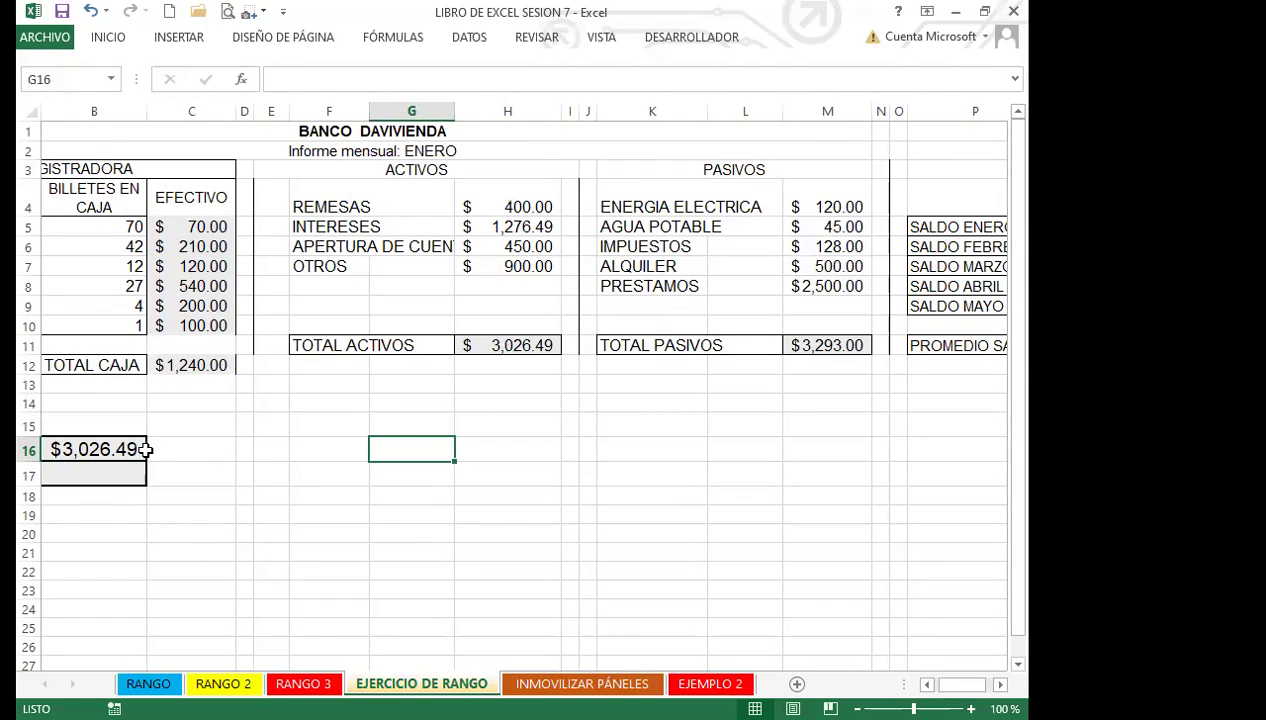
pyautogui.hotkey('ctrl', 'z')
# Name the TOTAL PASIVOS cell M11 as PASIVOS
pyautogui.click(106, 476)
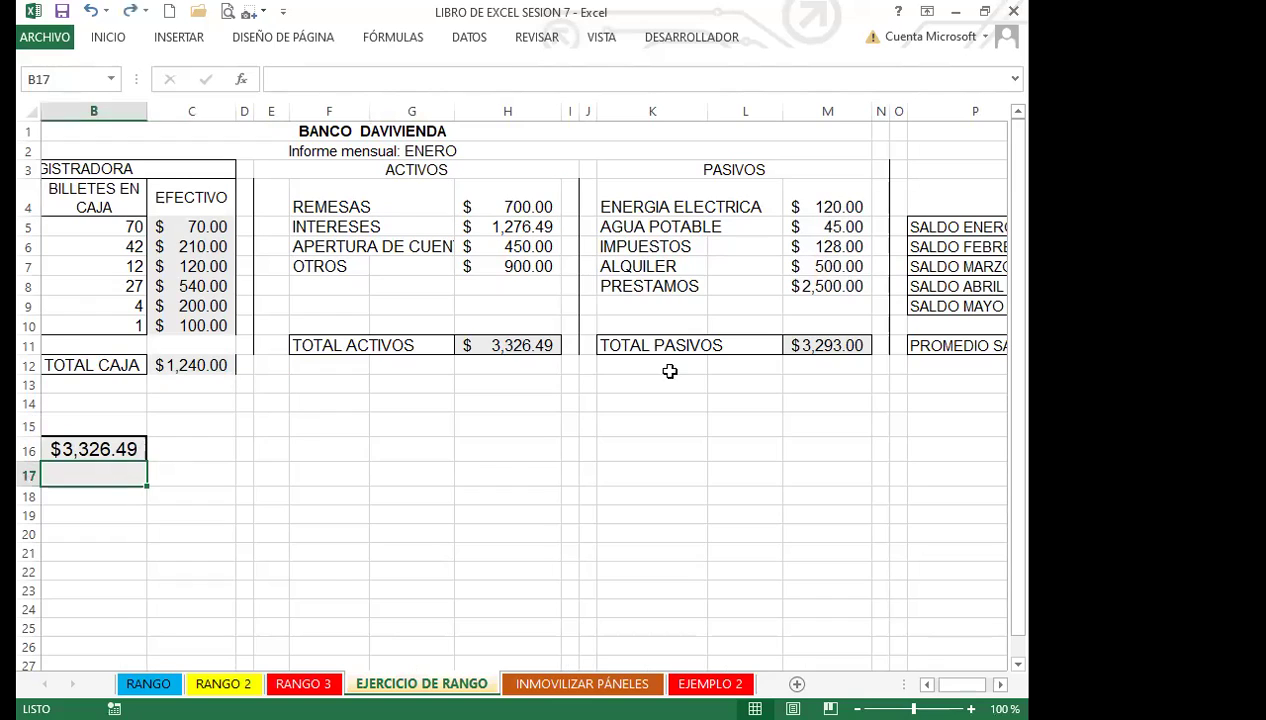
pyautogui.click(797, 345)
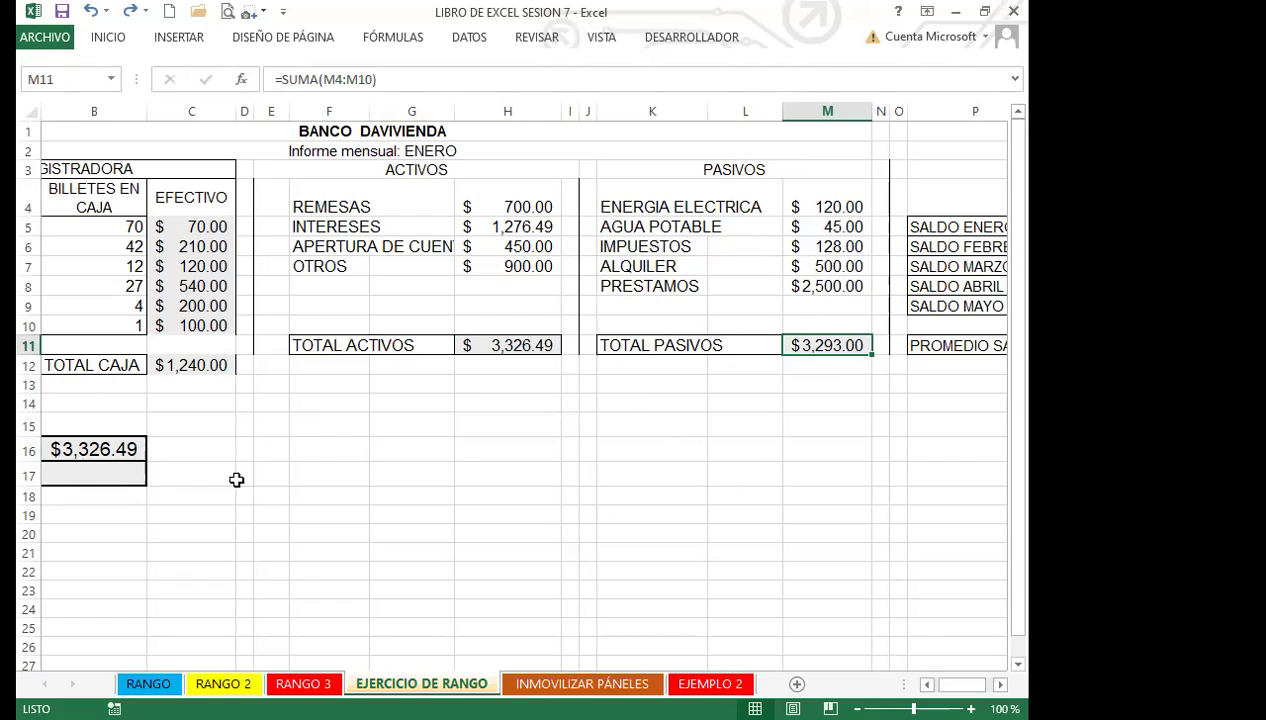
pyautogui.click(90, 472)
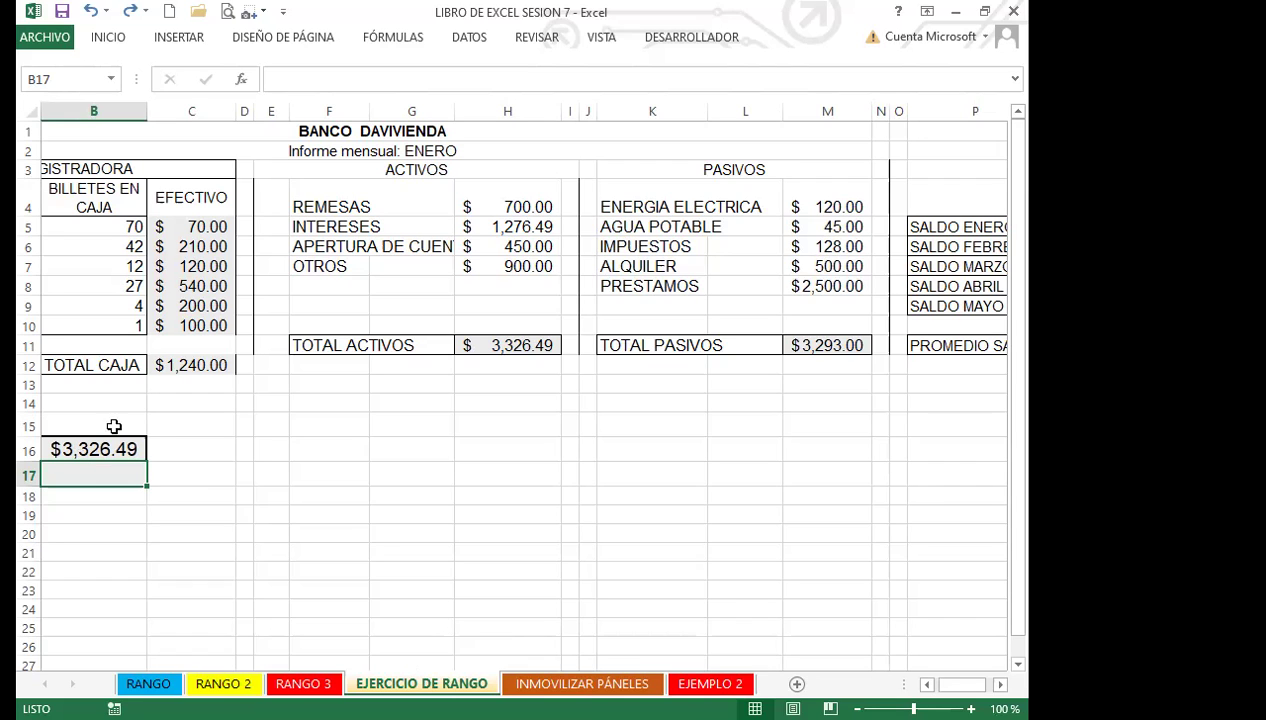
pyautogui.click(815, 344)
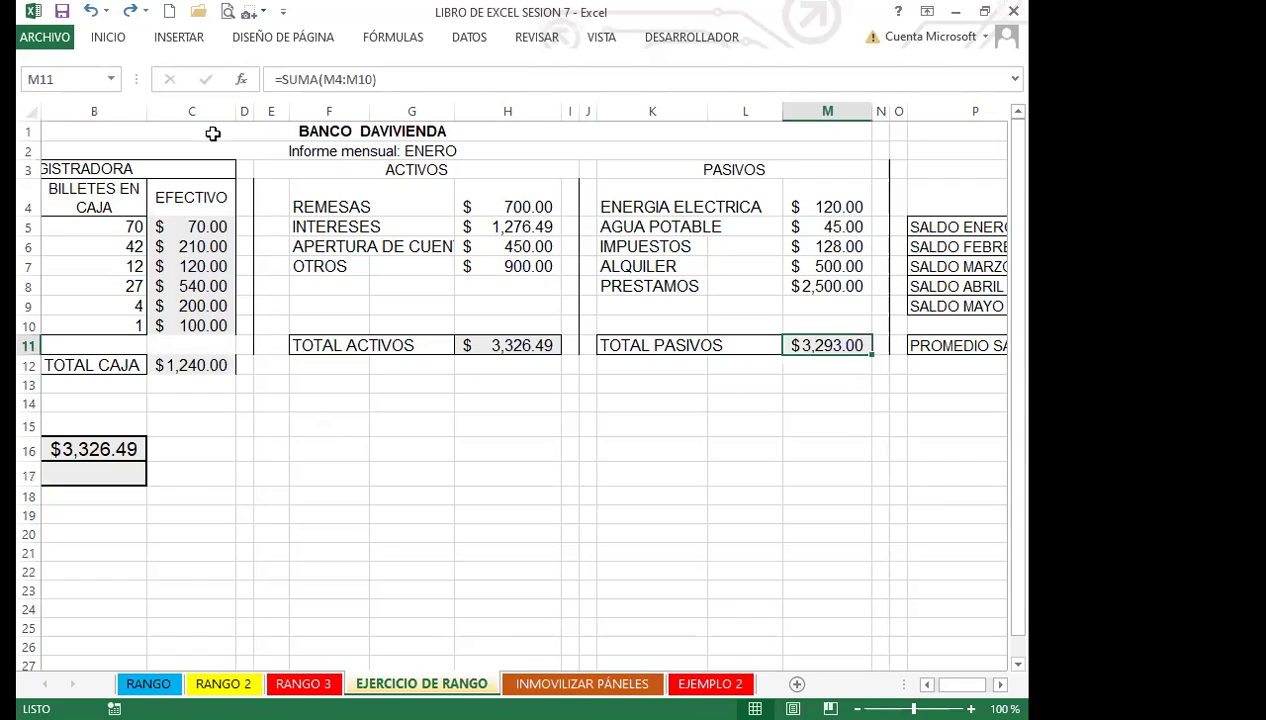
pyautogui.click(81, 75)
pyautogui.write('PASIVOS')
pyautogui.press('Return')
# Link the PASIVOS summary cell B17 to the named total with the formula =PASIVOS
pyautogui.click(98, 472)
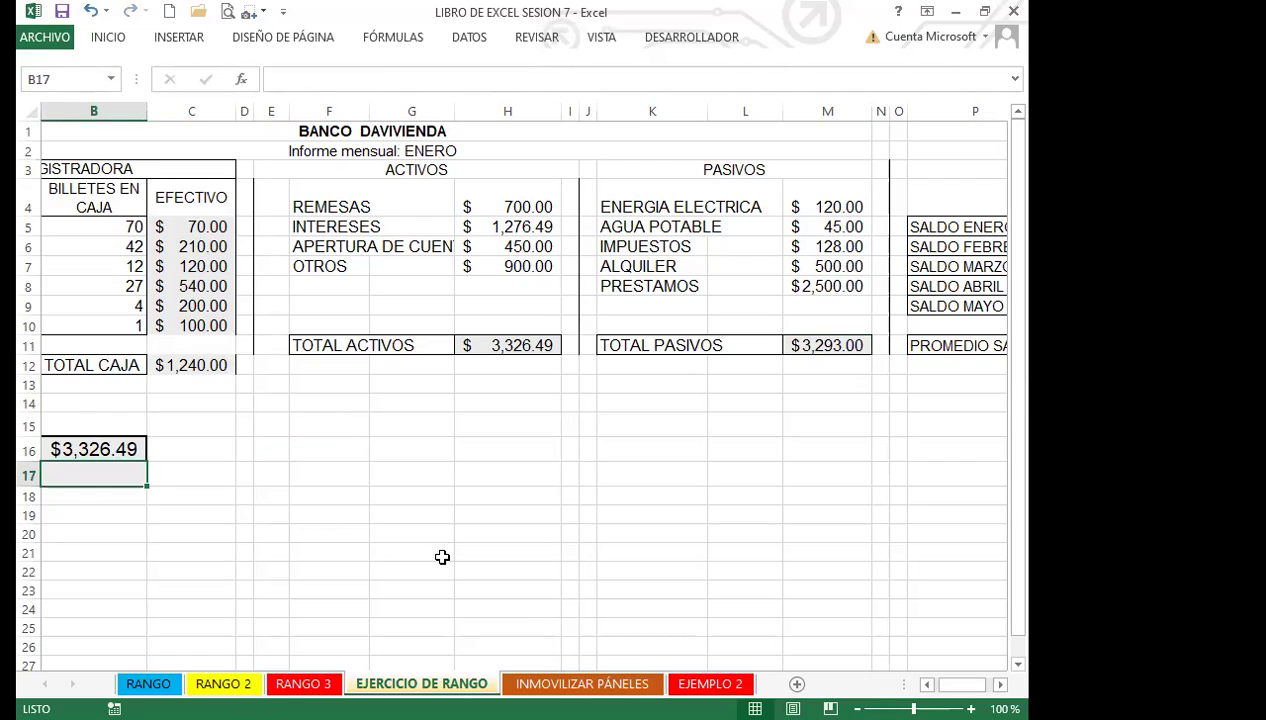
pyautogui.press('Left')
pyautogui.click(266, 474)
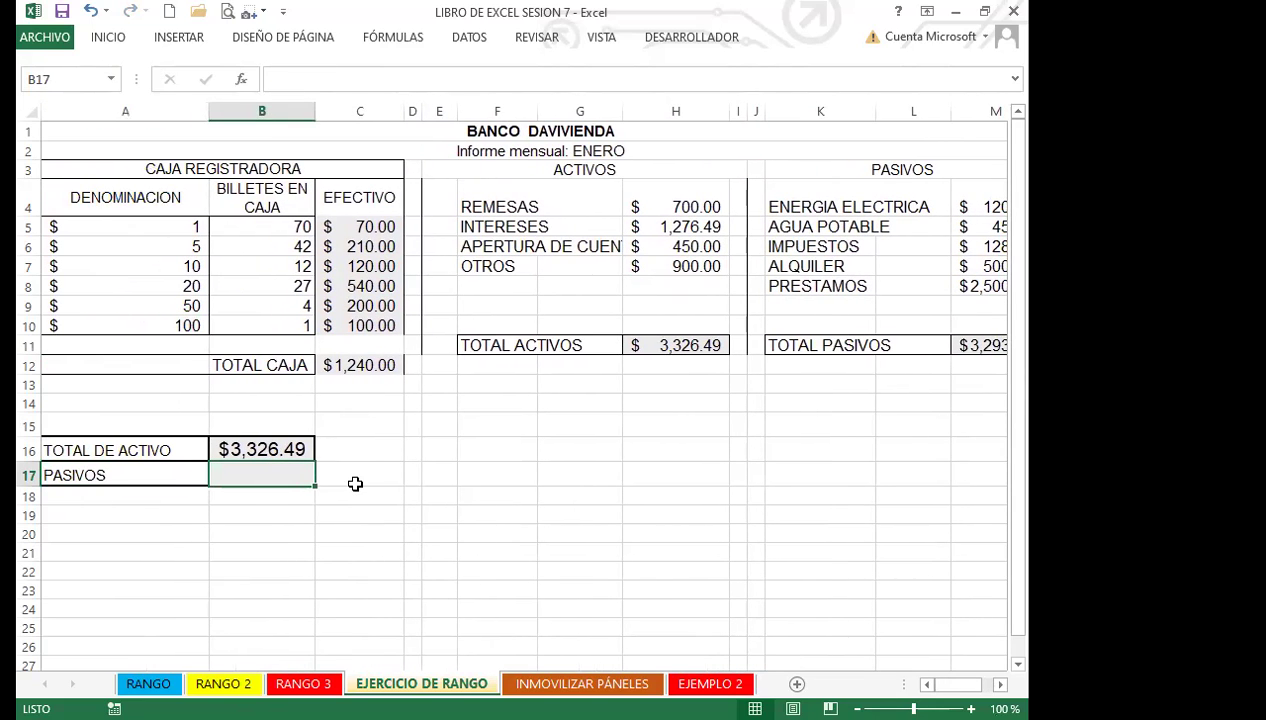
pyautogui.write('=P')
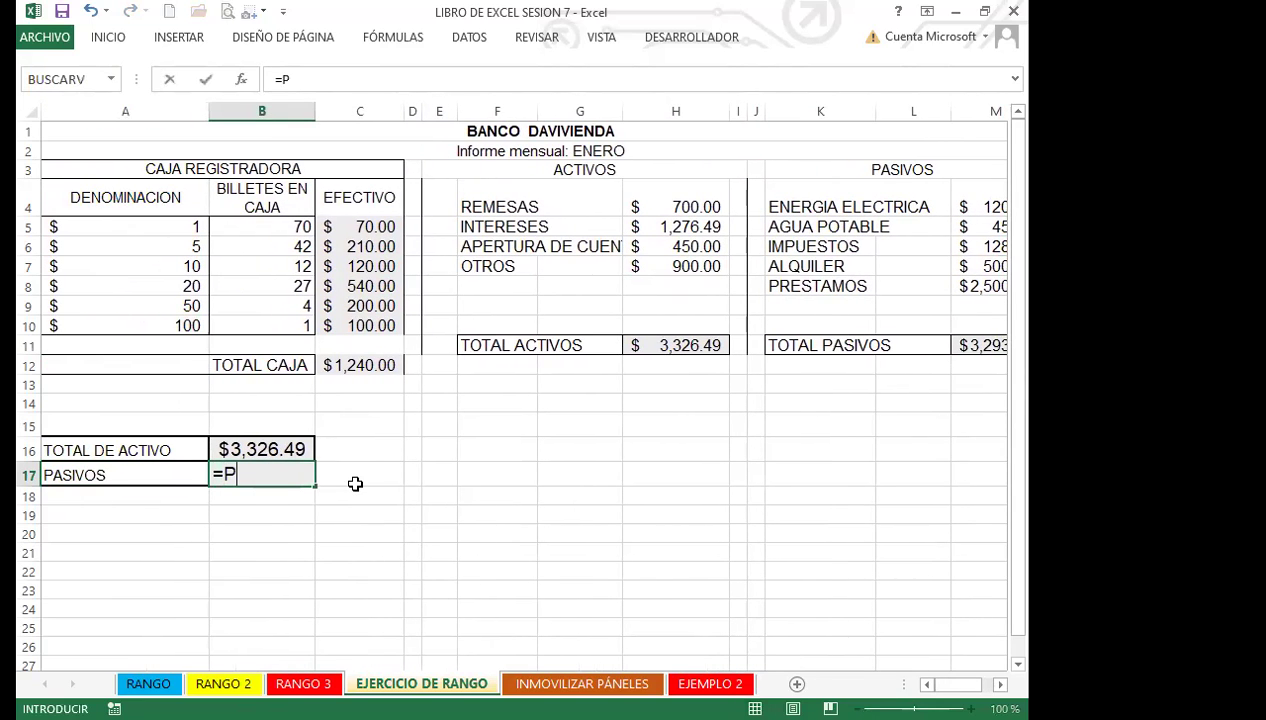
pyautogui.write('ASI')
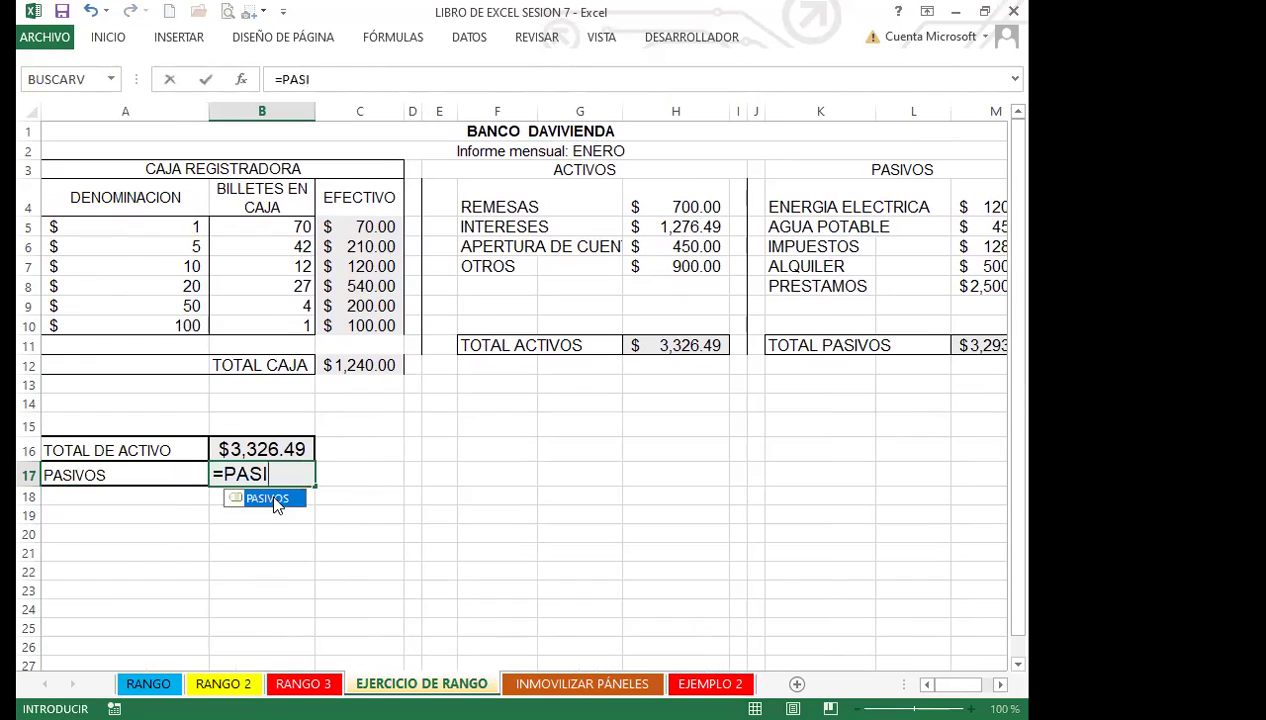
pyautogui.press('Tab')
pyautogui.press('Return')
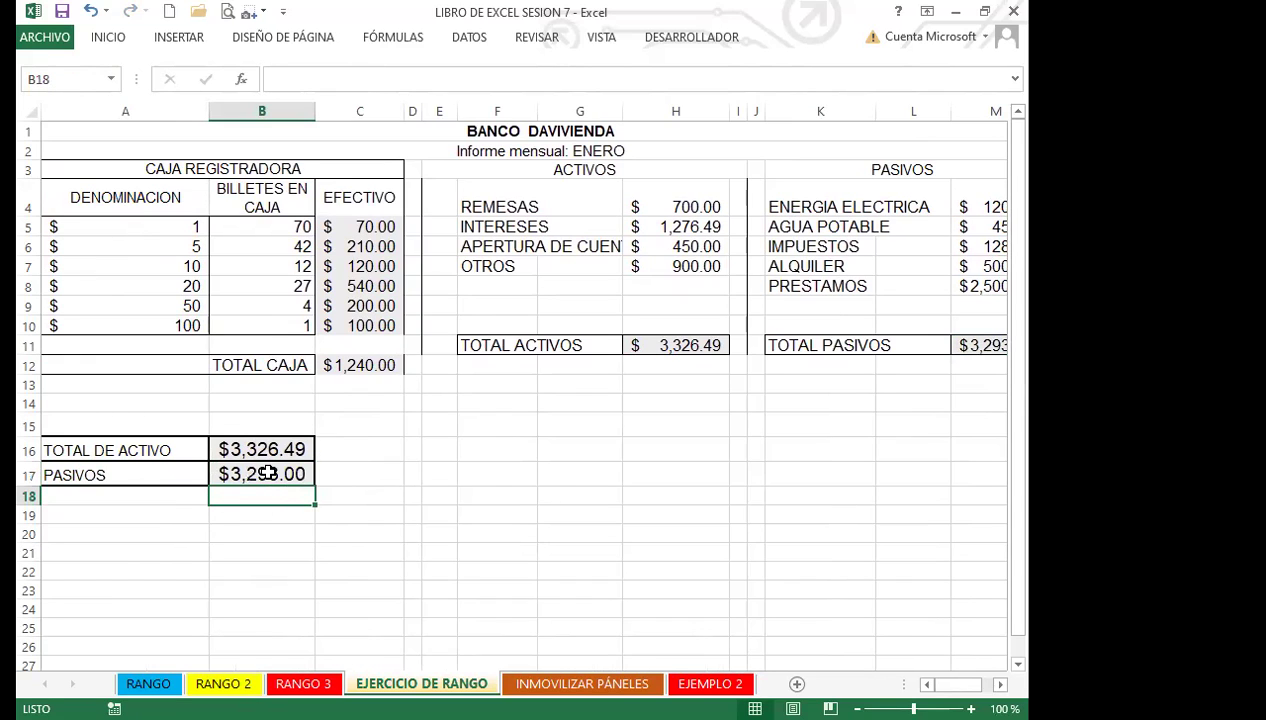
# Compare the formulas in B16 and B17 with TOTAL ACTIVOS in H11, and review the EFECTIVO amounts in C5:C10 and the TOTAL CAJA formula
pyautogui.click(290, 474)
pyautogui.click(280, 449)
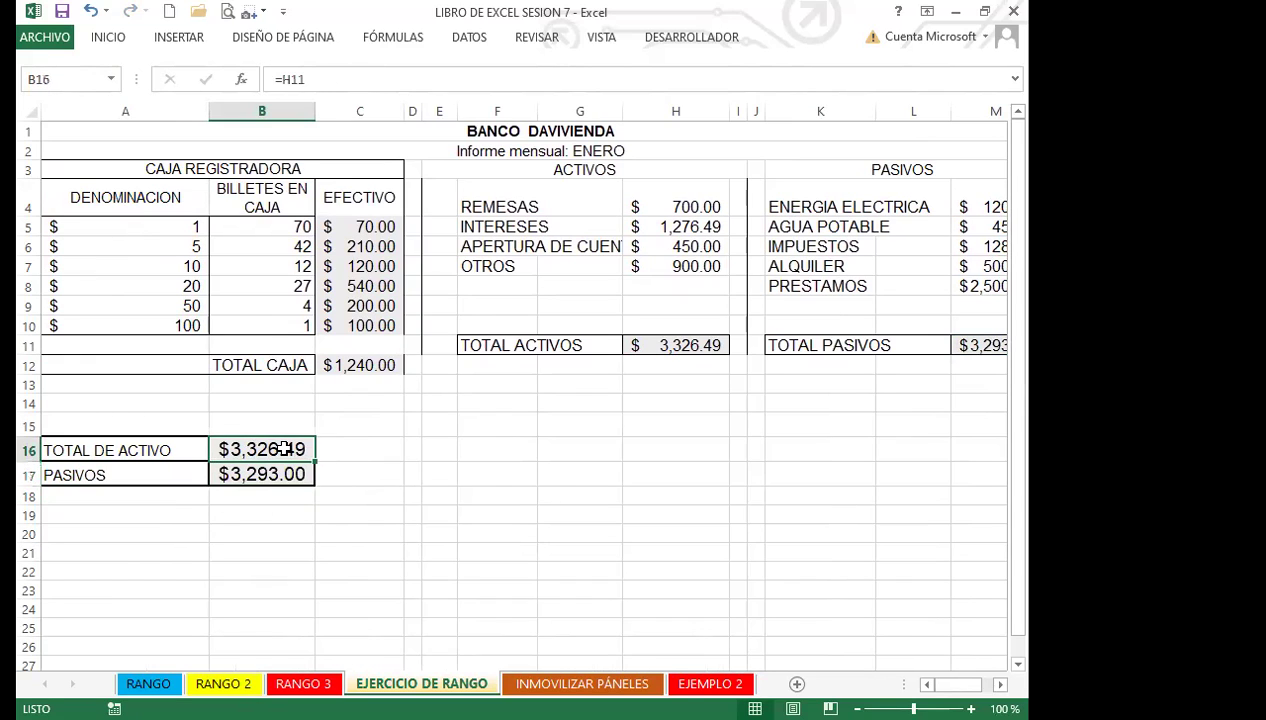
pyautogui.click(365, 370)
pyautogui.click(670, 345)
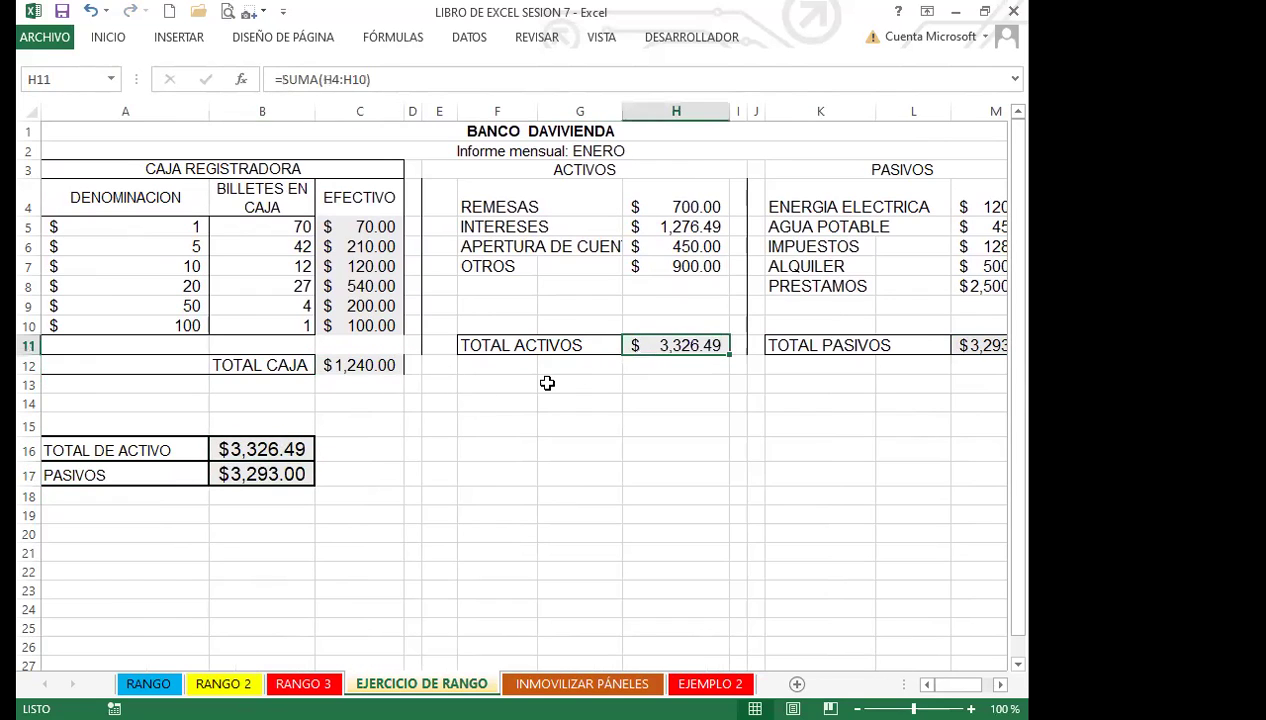
pyautogui.click(266, 451)
pyautogui.click(261, 474)
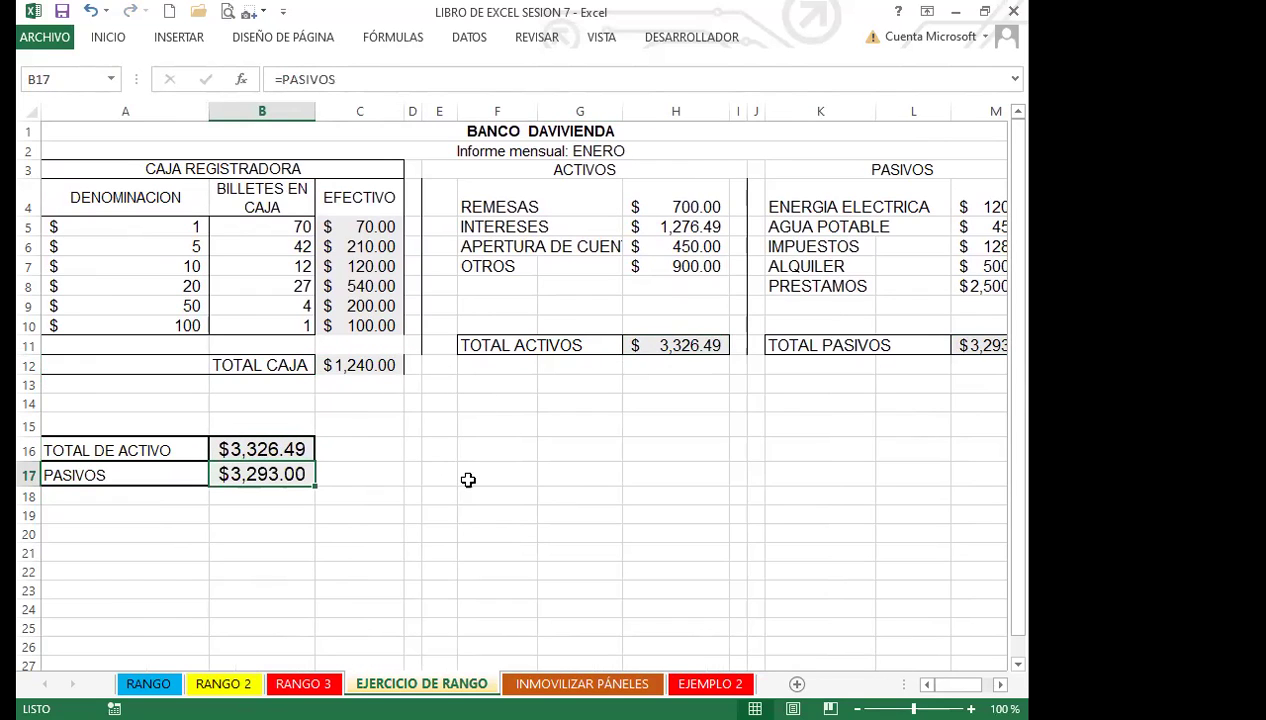
pyautogui.moveTo(364, 226); pyautogui.dragTo(365, 322)
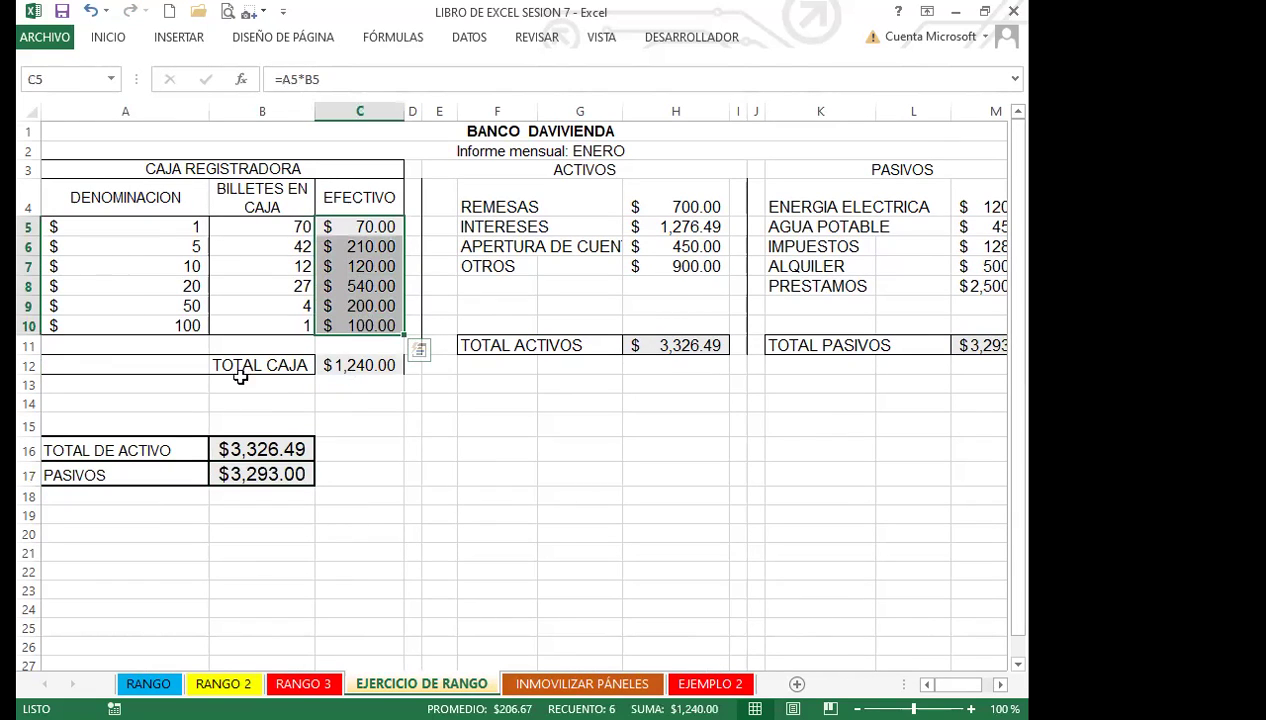
pyautogui.click(366, 366)
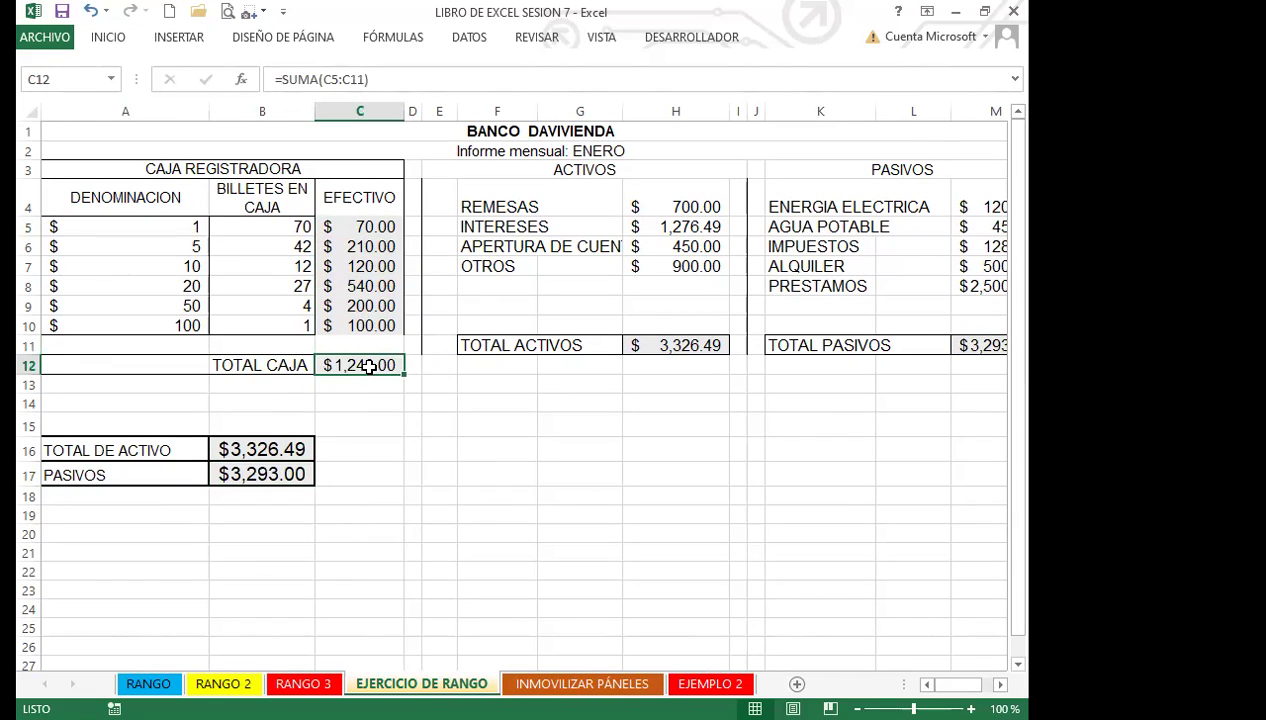
pyautogui.moveTo(376, 228); pyautogui.dragTo(375, 320)
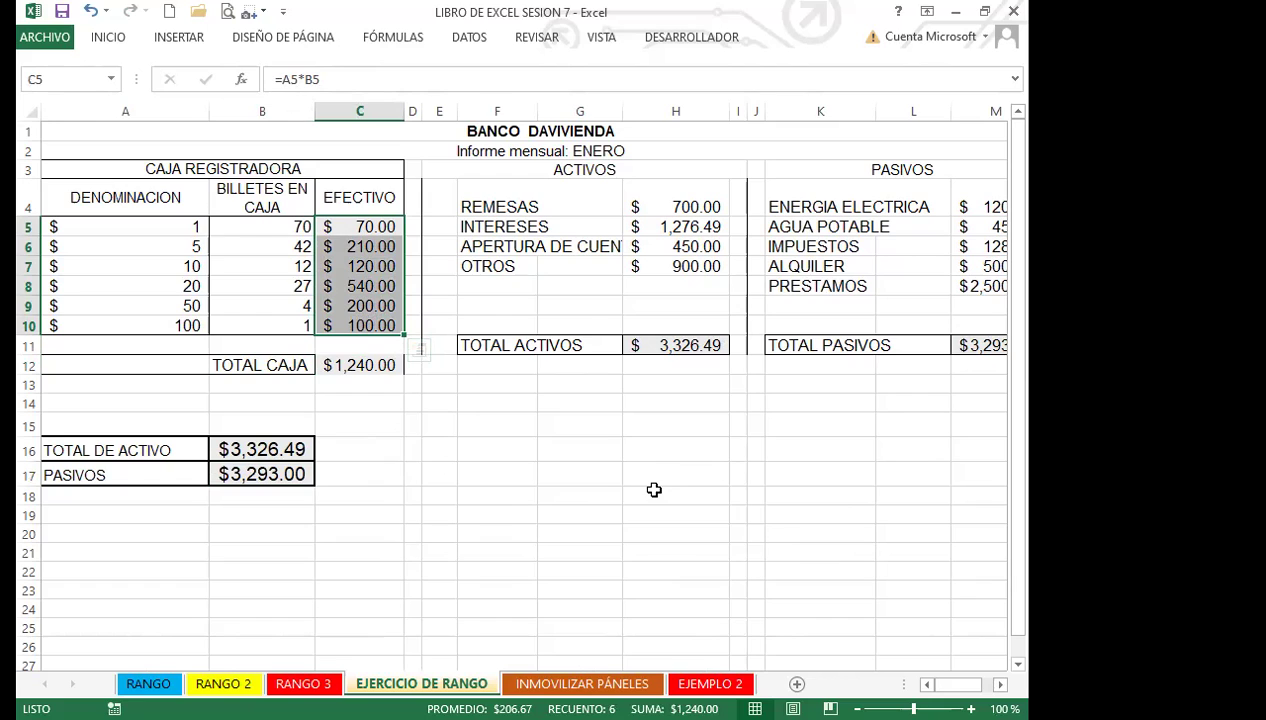
pyautogui.click(272, 449)
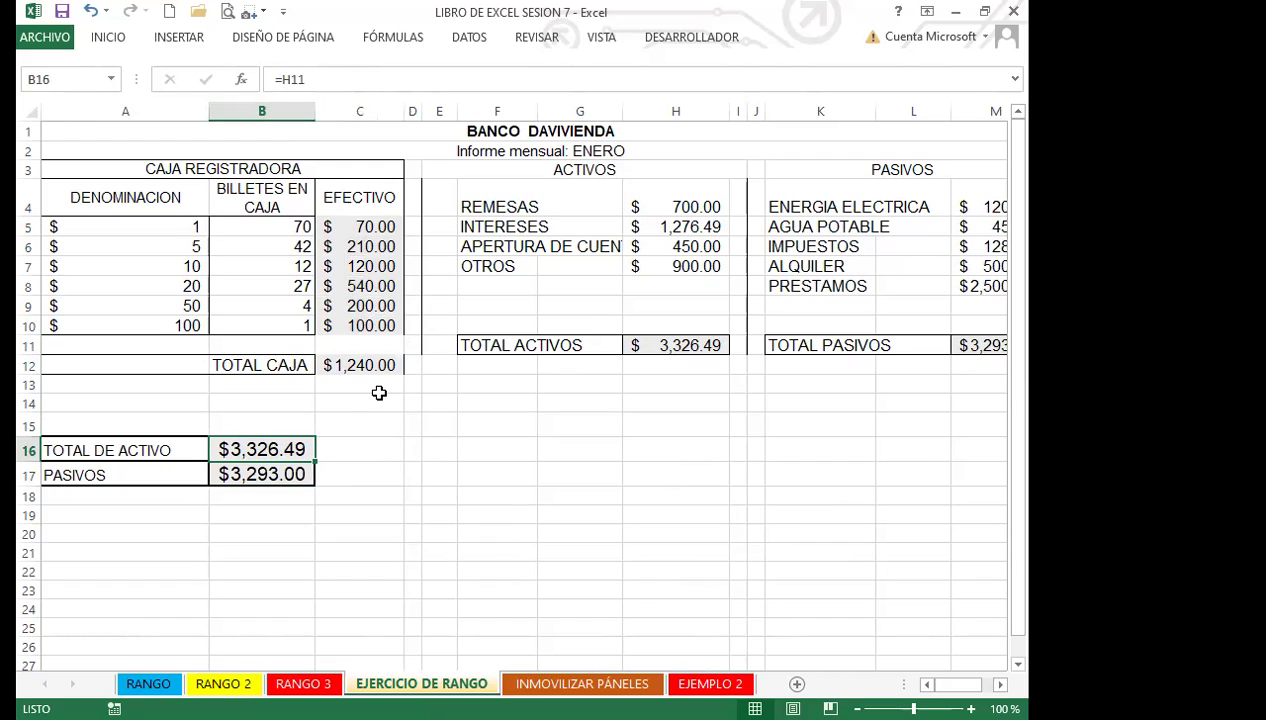
pyautogui.click(540, 446)
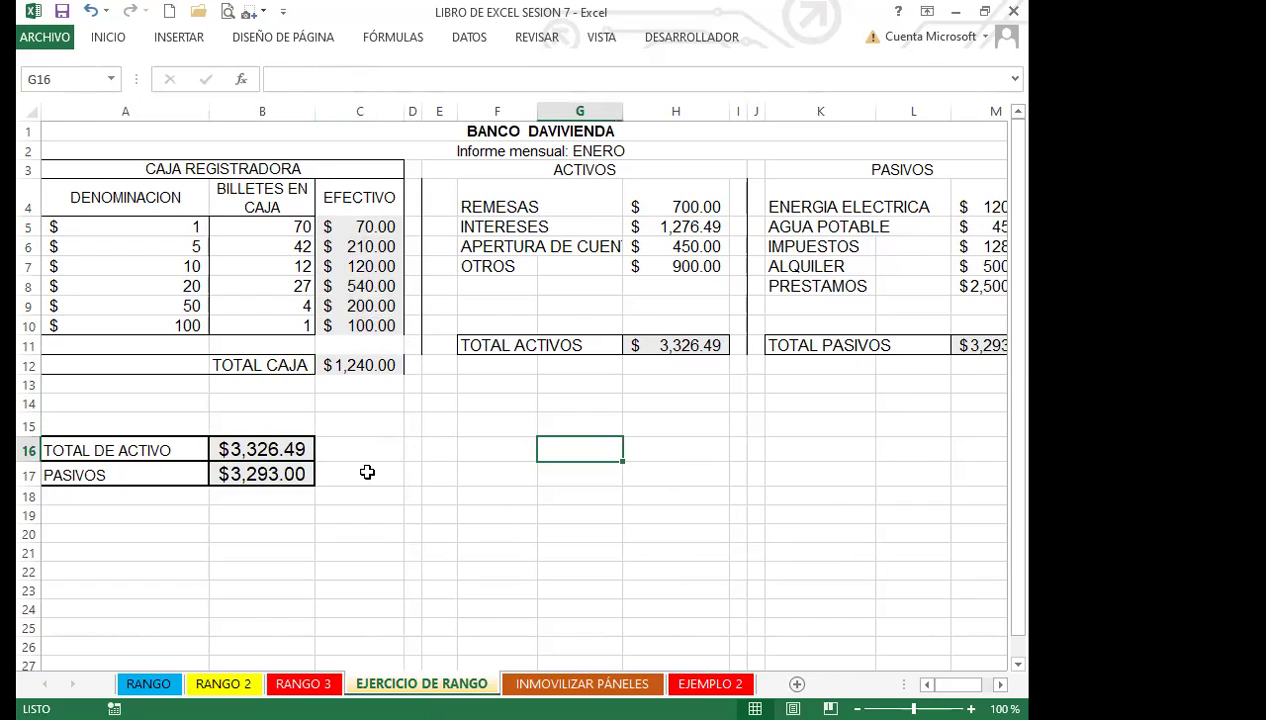
pyautogui.click(392, 450)
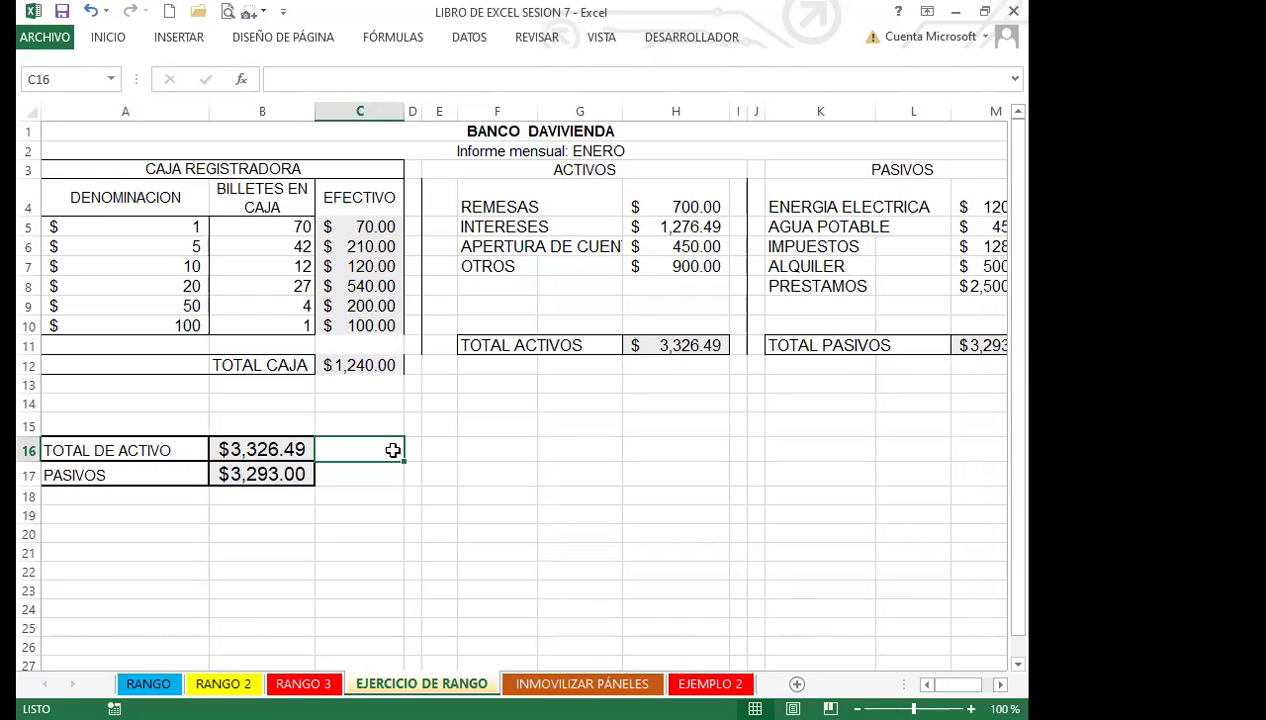
pyautogui.click(566, 498)
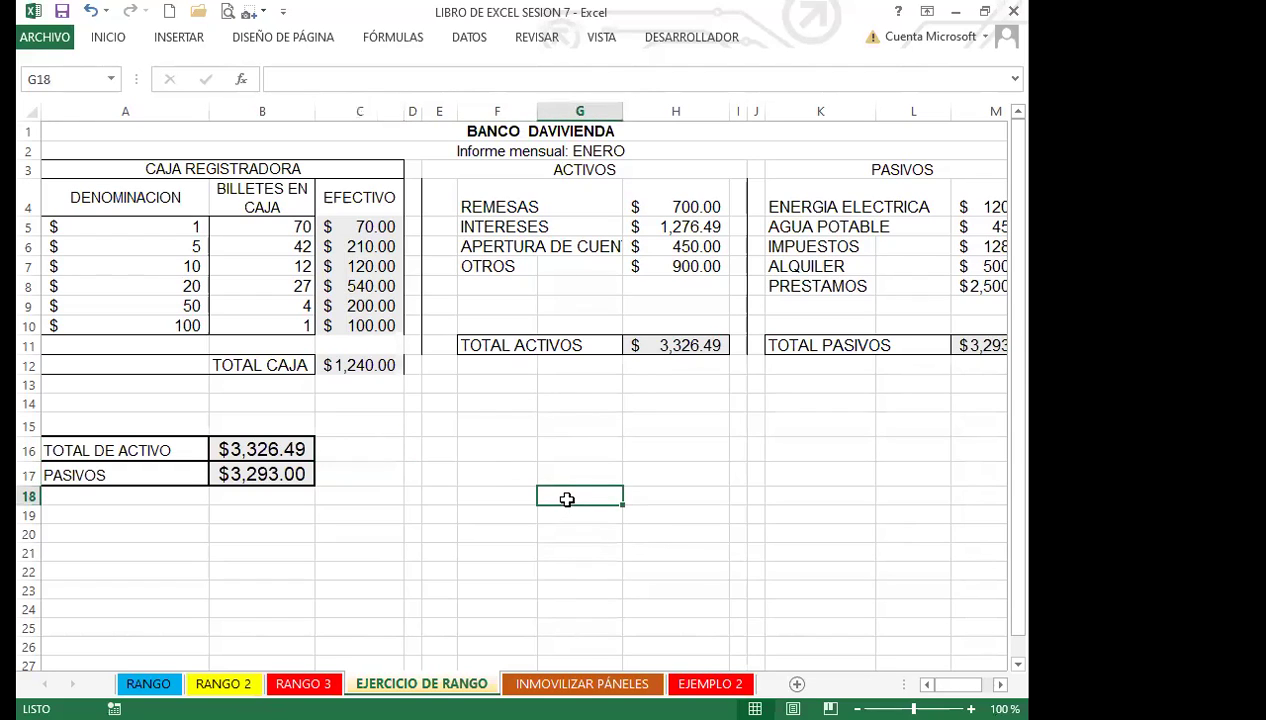
pyautogui.click(653, 455)
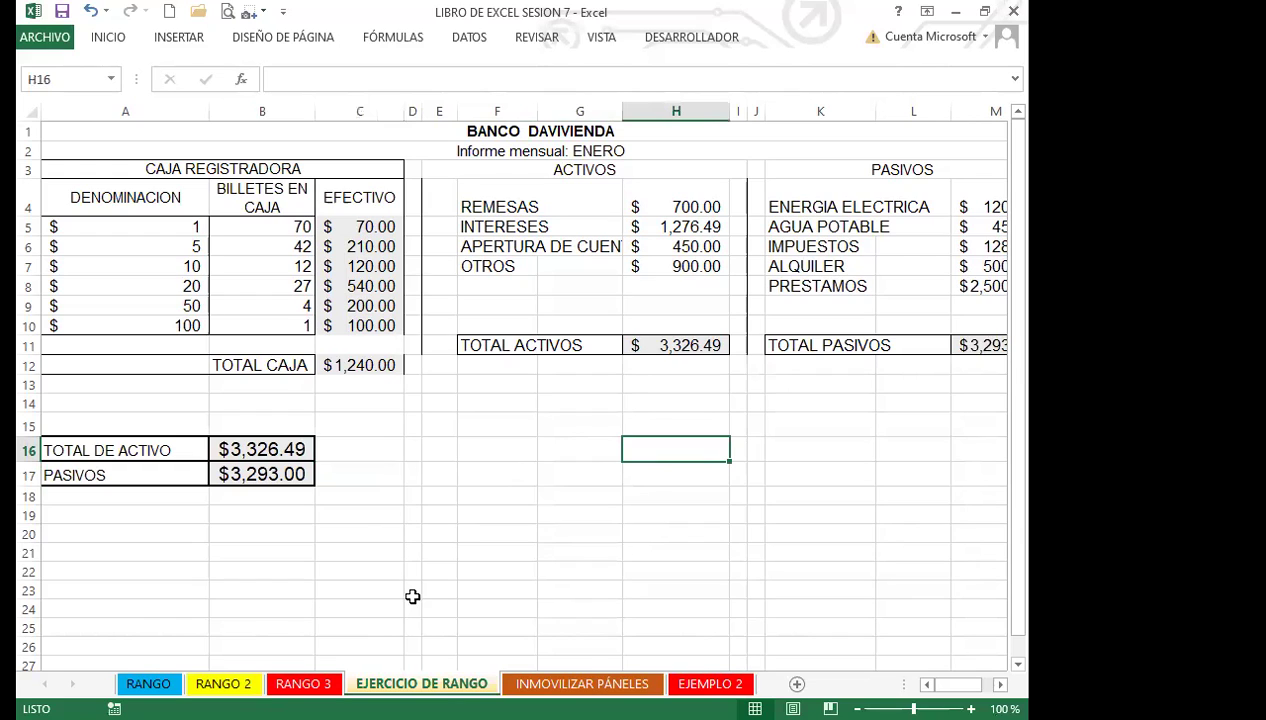
# Switch to the LIBRO DE EXCEL SESION 5 workbook and widen columns H and J on the FÓRMULAS CON REFERENCIA sheet
pyautogui.click(957, 12)
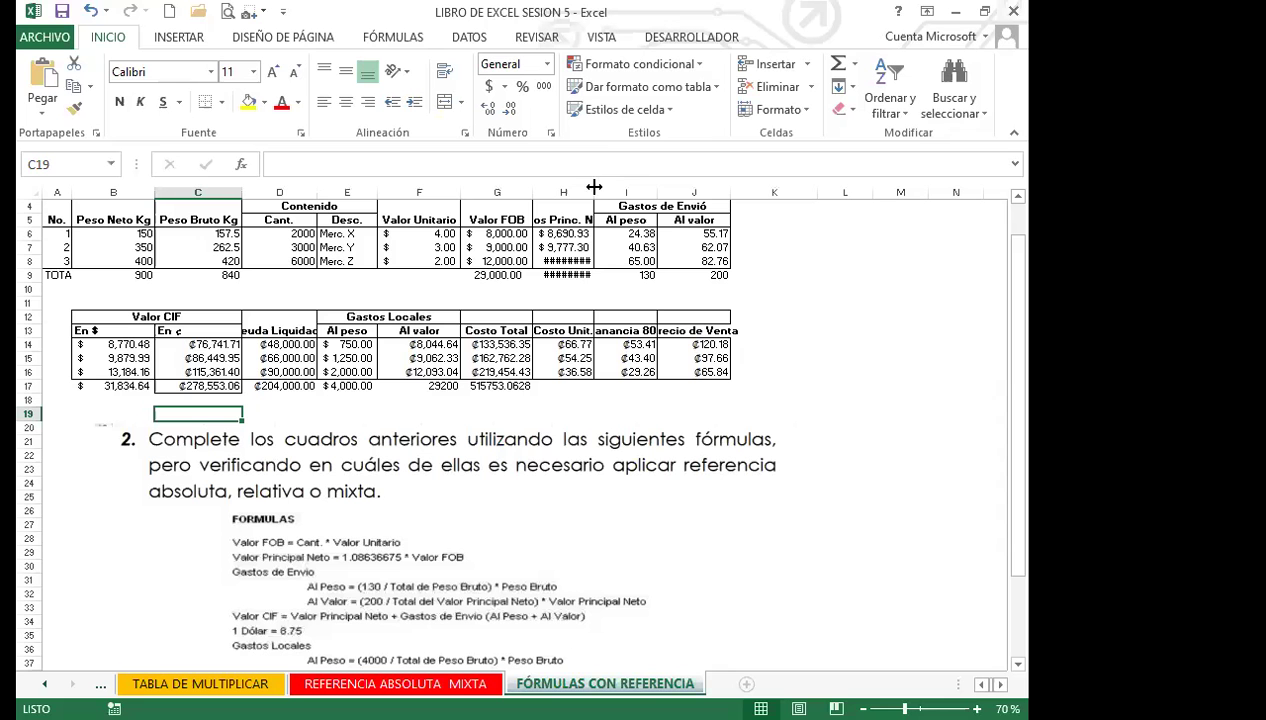
pyautogui.doubleClick(596, 192)
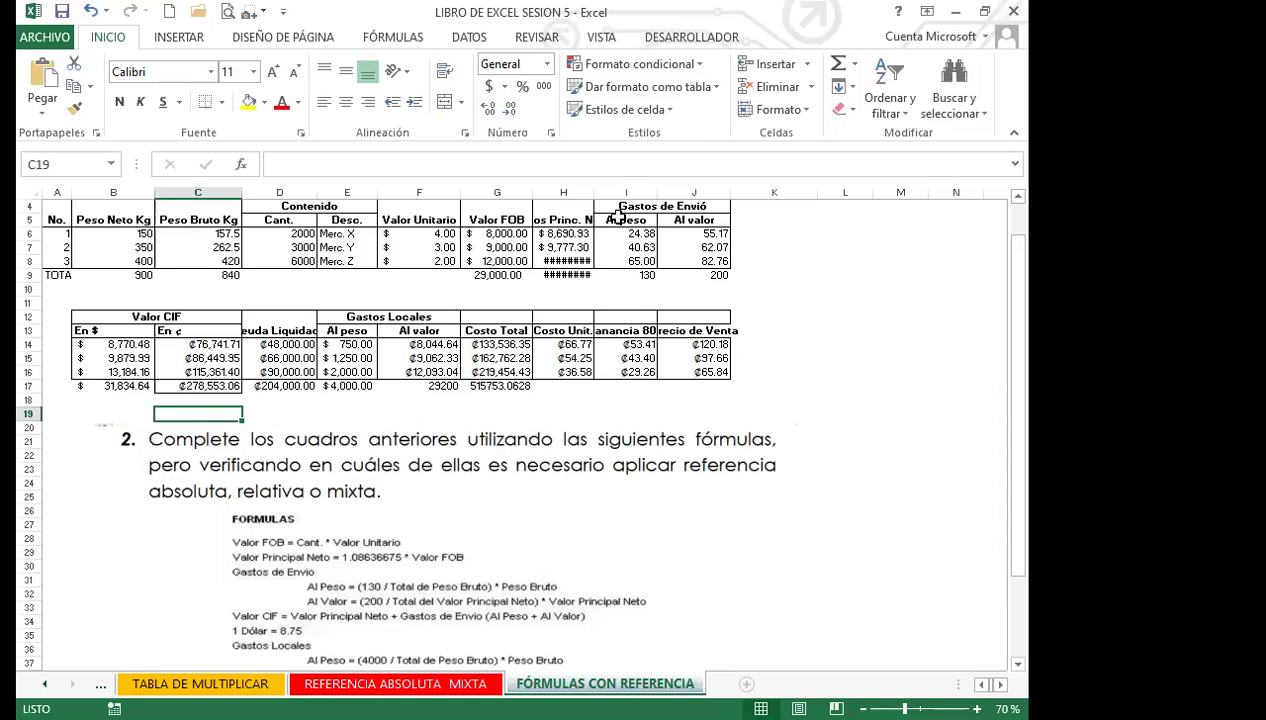
pyautogui.click(569, 481)
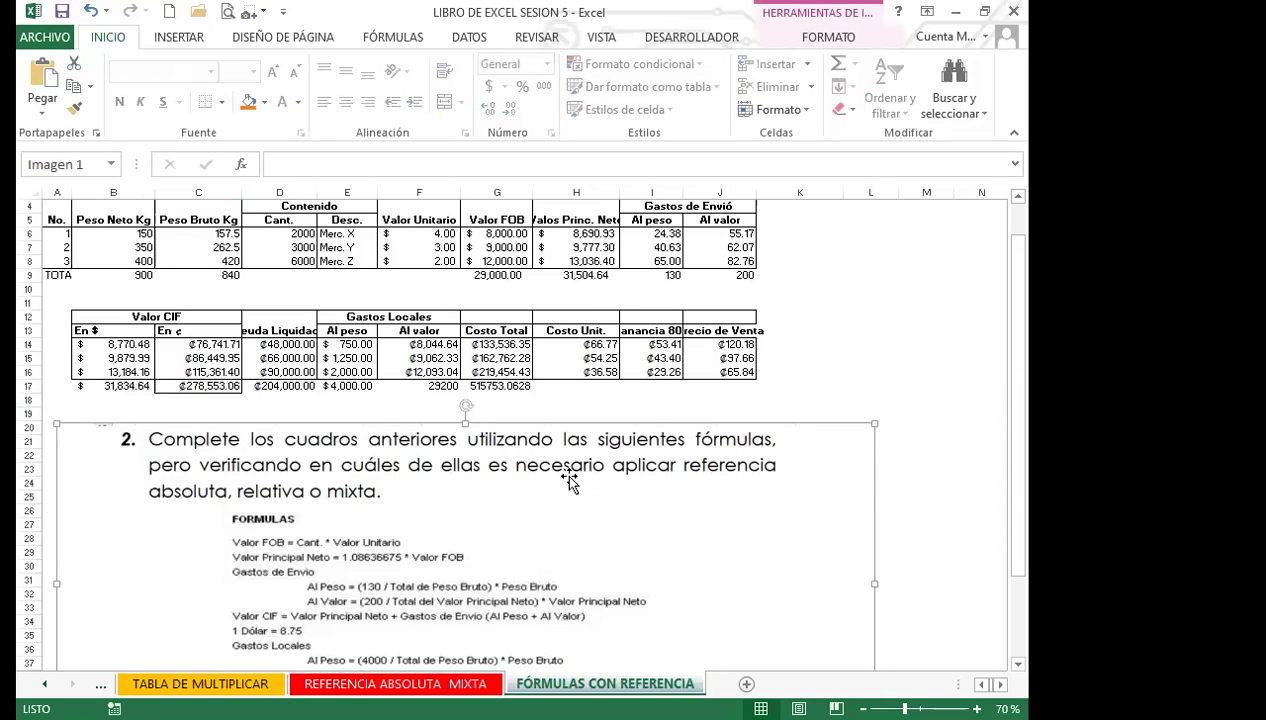
pyautogui.click(791, 350)
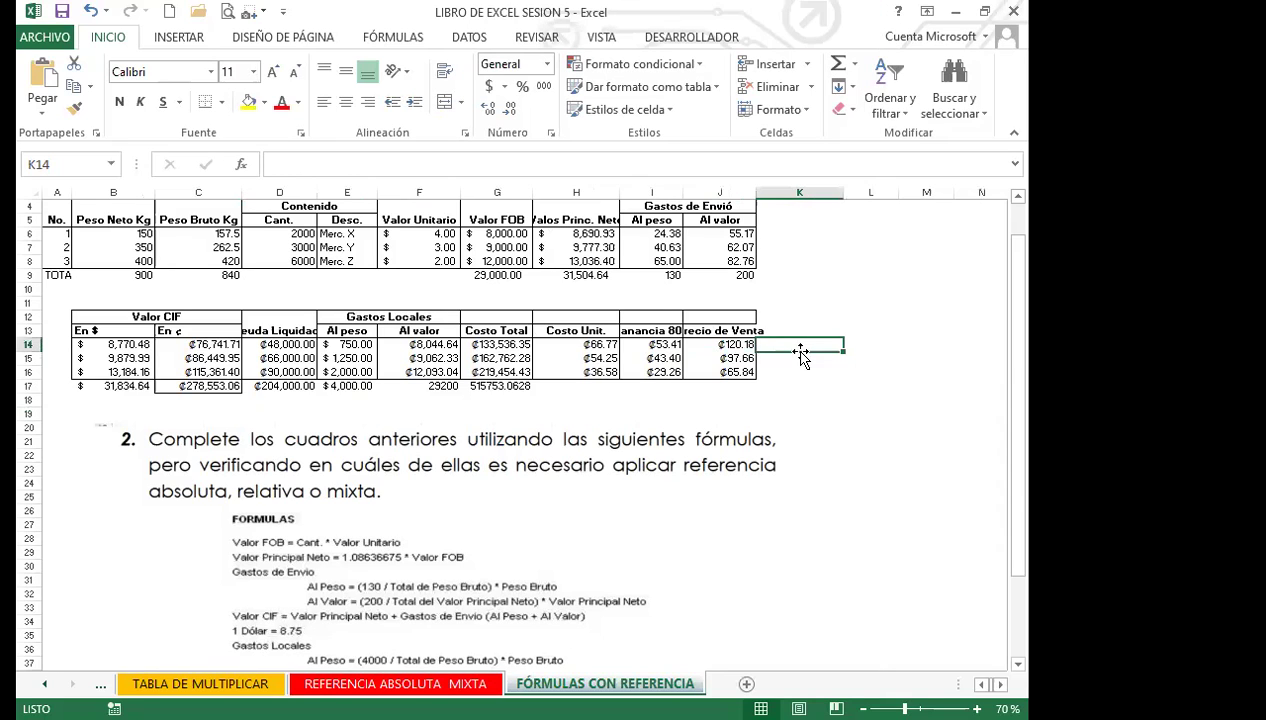
pyautogui.doubleClick(767, 196)
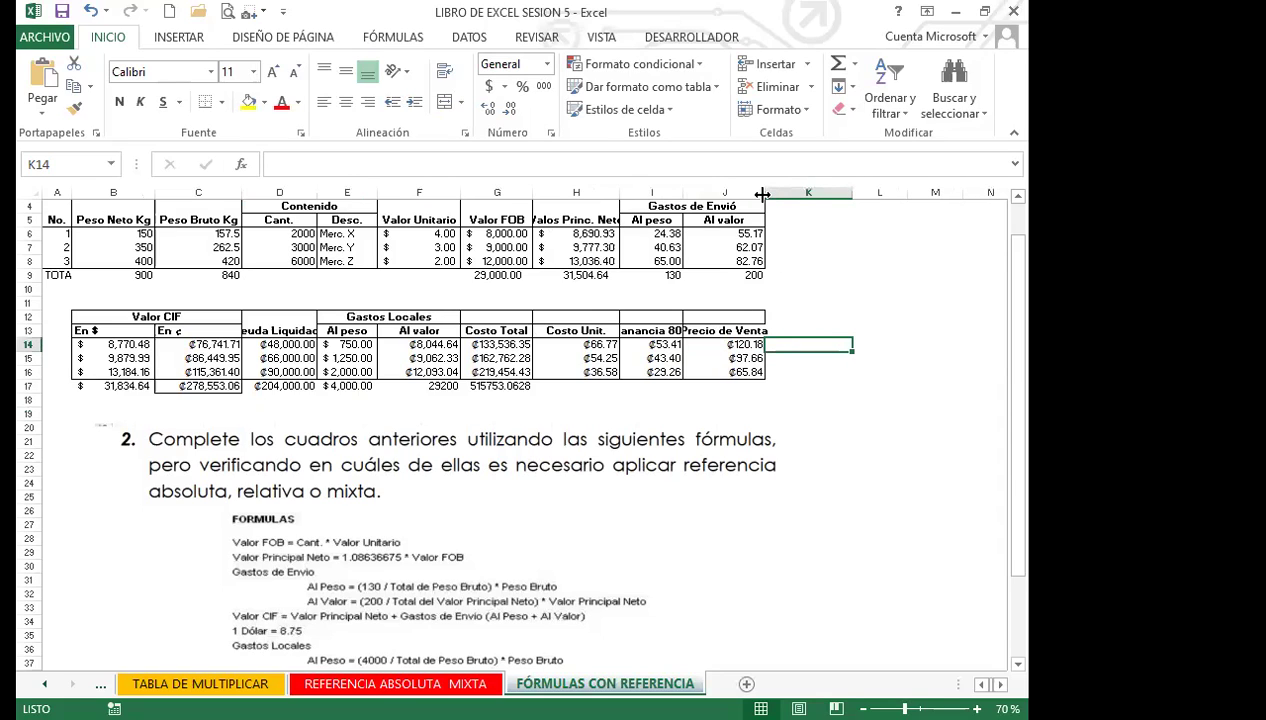
pyautogui.moveTo(765, 193); pyautogui.dragTo(780, 193)
pyautogui.click(537, 400)
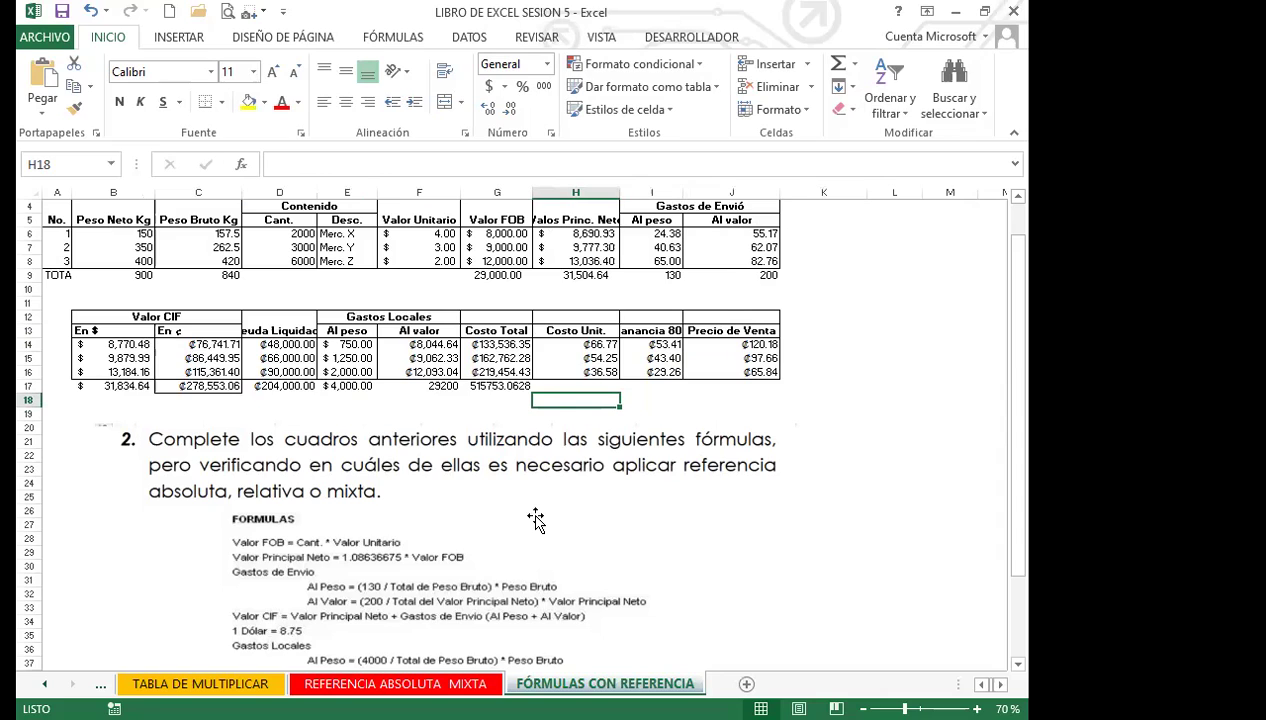
# Review the Al peso formulas under Gastos de Envió and change I6 to relative references, =(130/C9)*C6
pyautogui.click(637, 234)
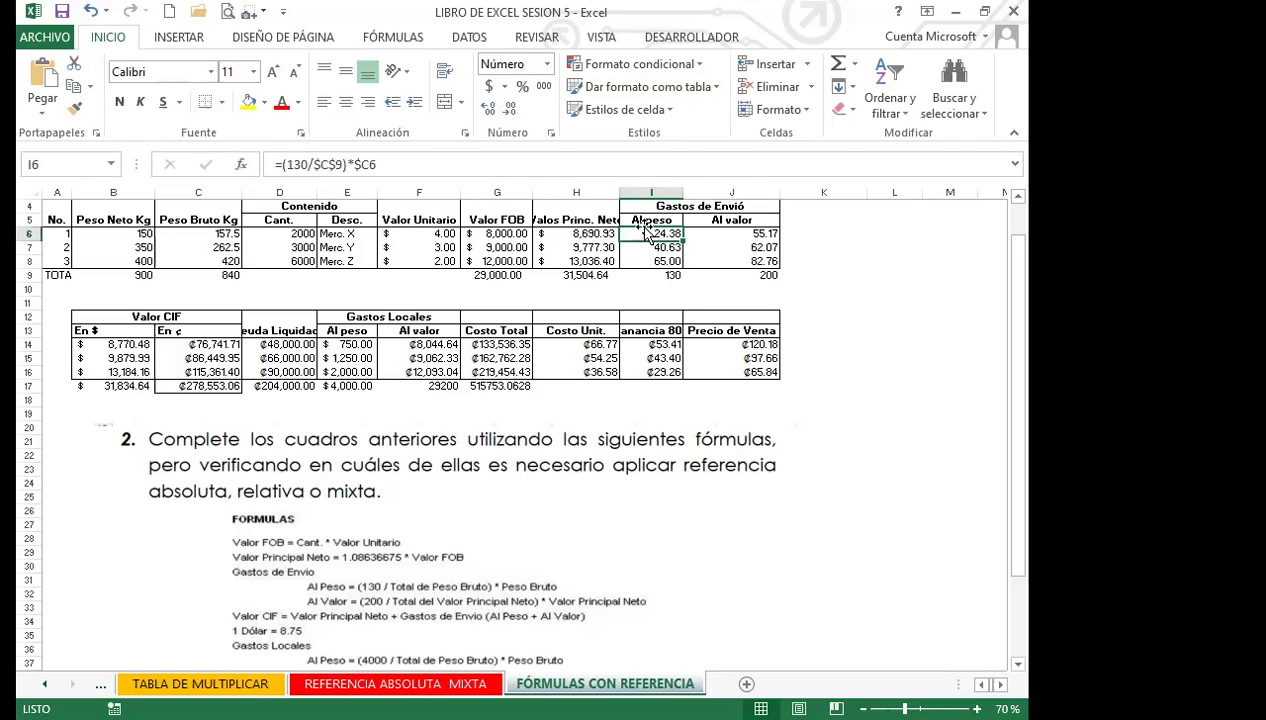
pyautogui.moveTo(636, 238); pyautogui.dragTo(645, 261)
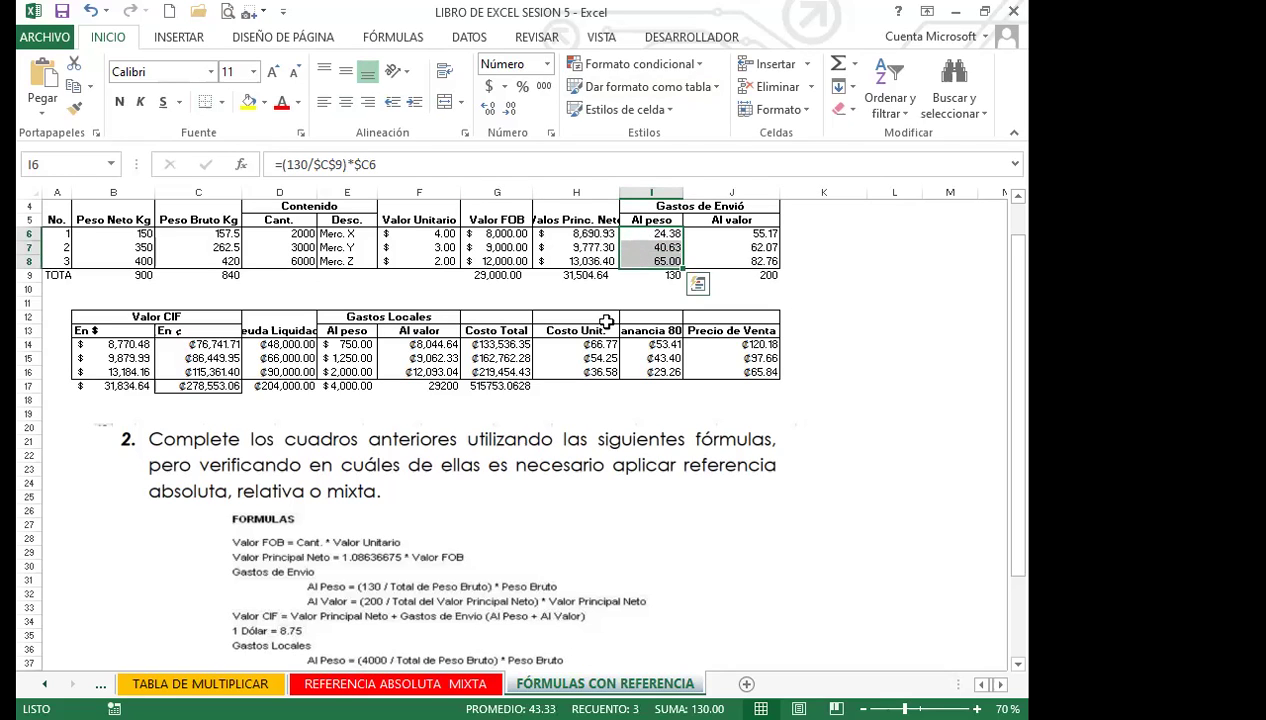
pyautogui.click(645, 236)
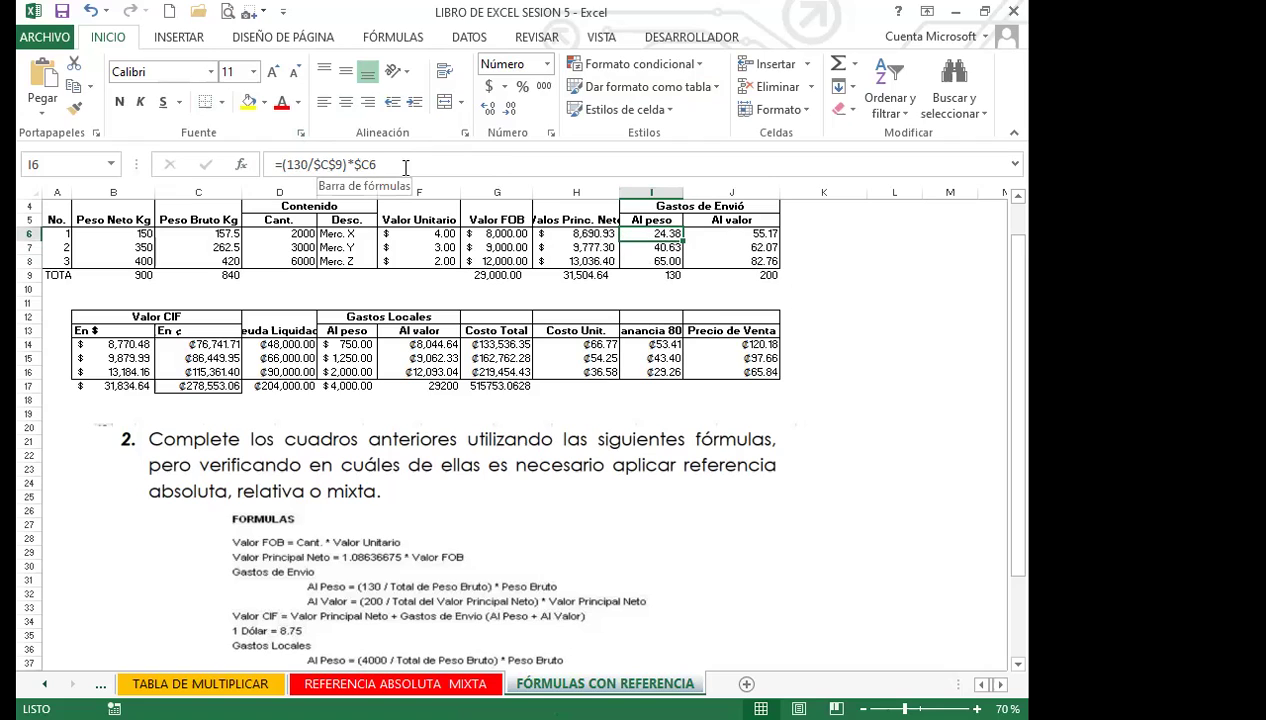
pyautogui.click(336, 165)
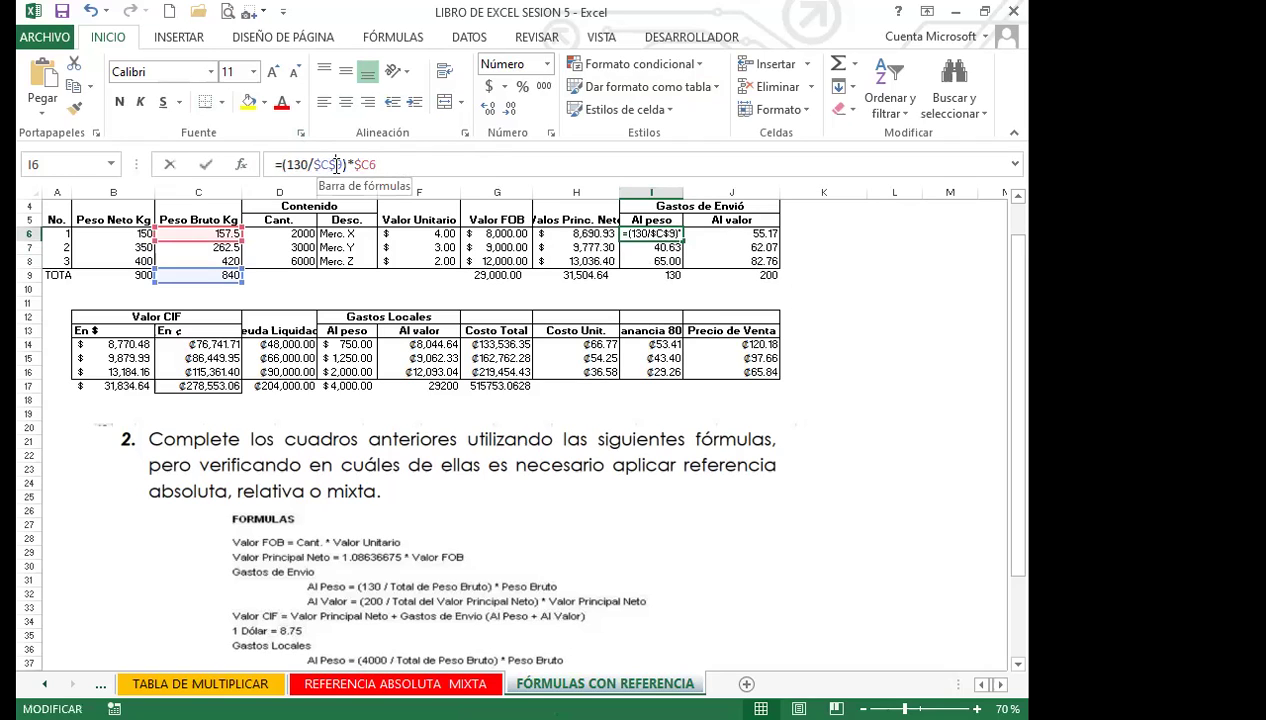
pyautogui.press('BackSpace')
pyautogui.click(354, 164)
pyautogui.press('BackSpace')
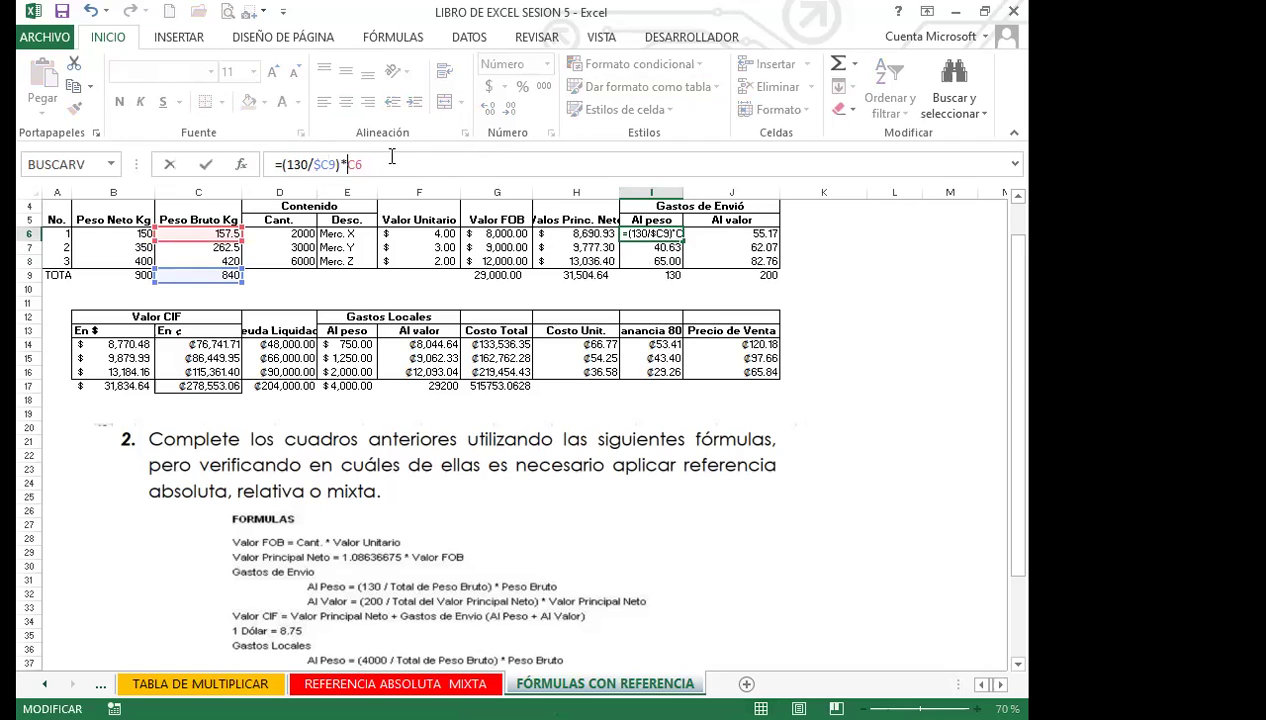
pyautogui.click(322, 165)
pyautogui.press('BackSpace')
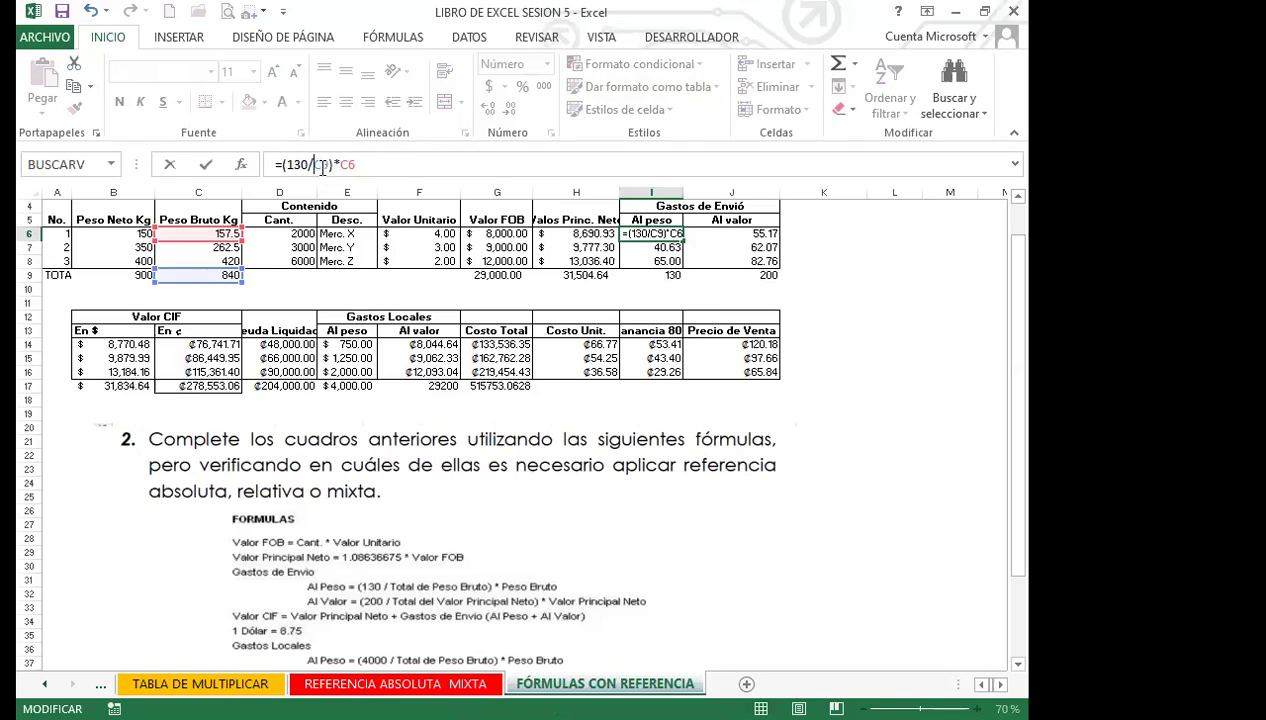
pyautogui.press('Return')
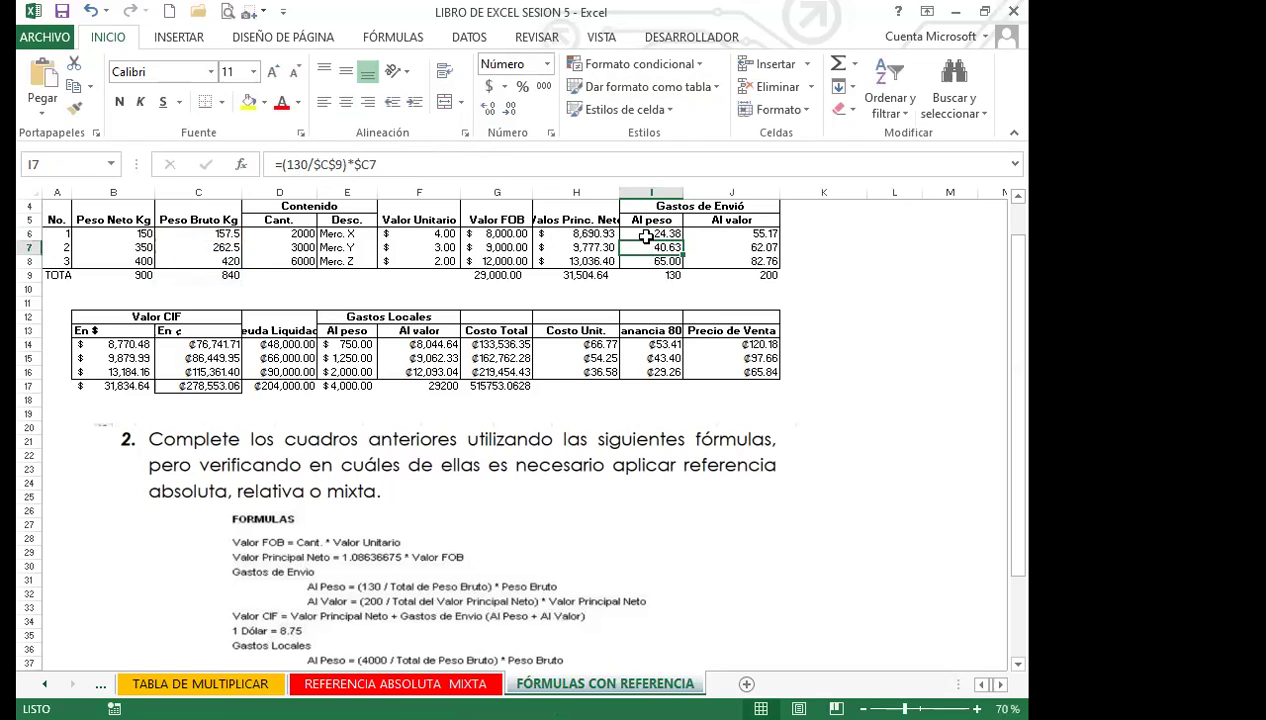
# Fill the relative Al peso formula from I6 down to I8 and inspect the formula in each cell
pyautogui.press('Up')
pyautogui.moveTo(683, 239); pyautogui.dragTo(686, 268)
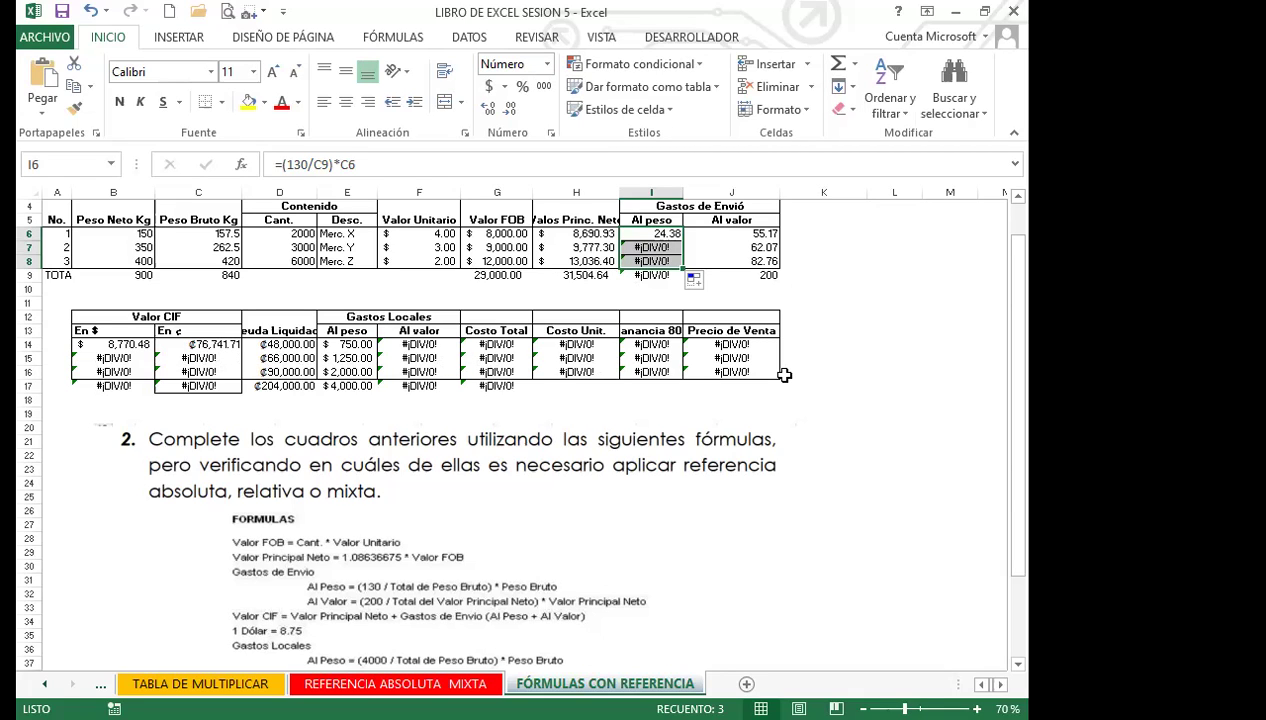
pyautogui.click(640, 234)
pyautogui.click(643, 246)
pyautogui.click(645, 260)
pyautogui.click(641, 234)
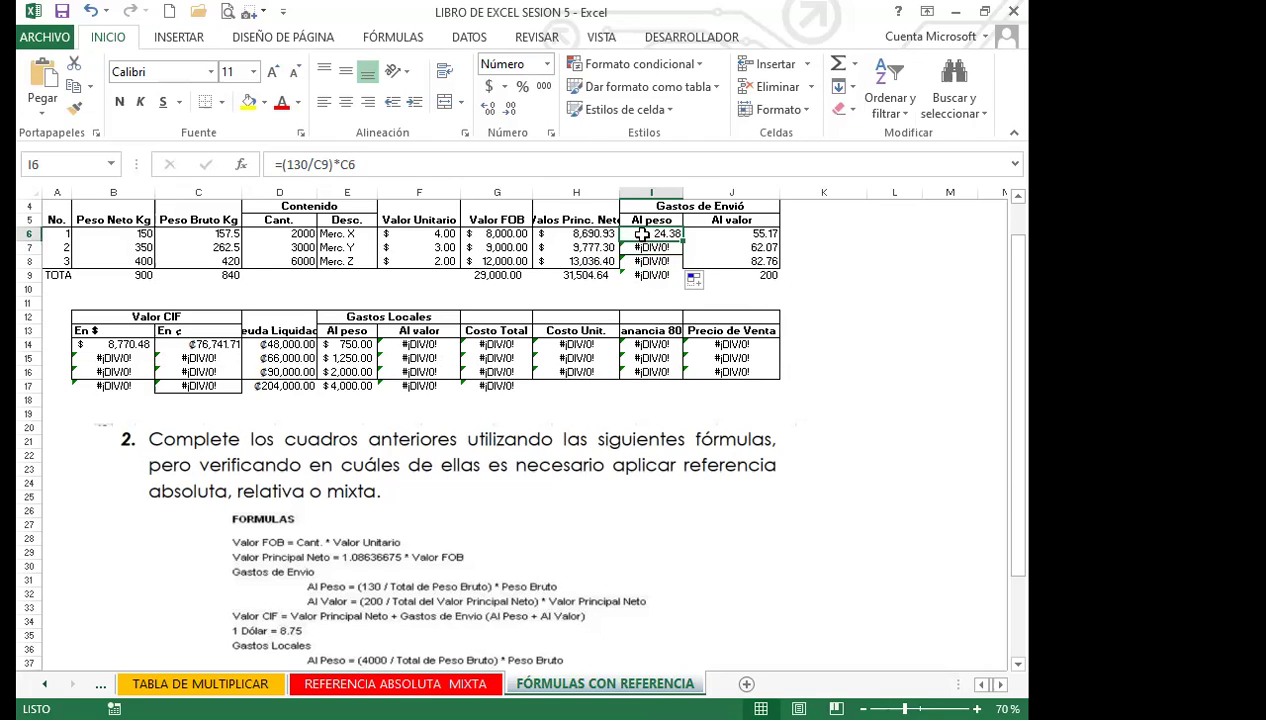
# Change the Al peso formula in I6 to =(130/$C$9)*$C6 and fill it down to I8
pyautogui.click(327, 165)
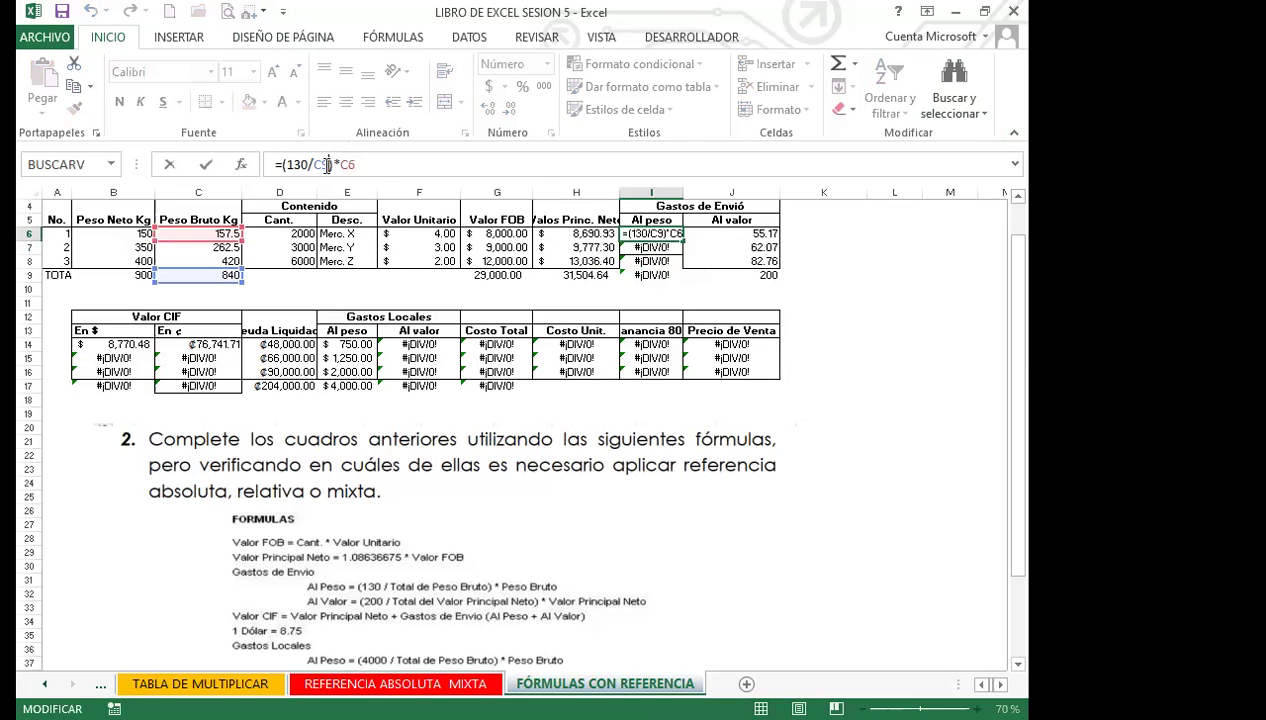
pyautogui.press('F4')
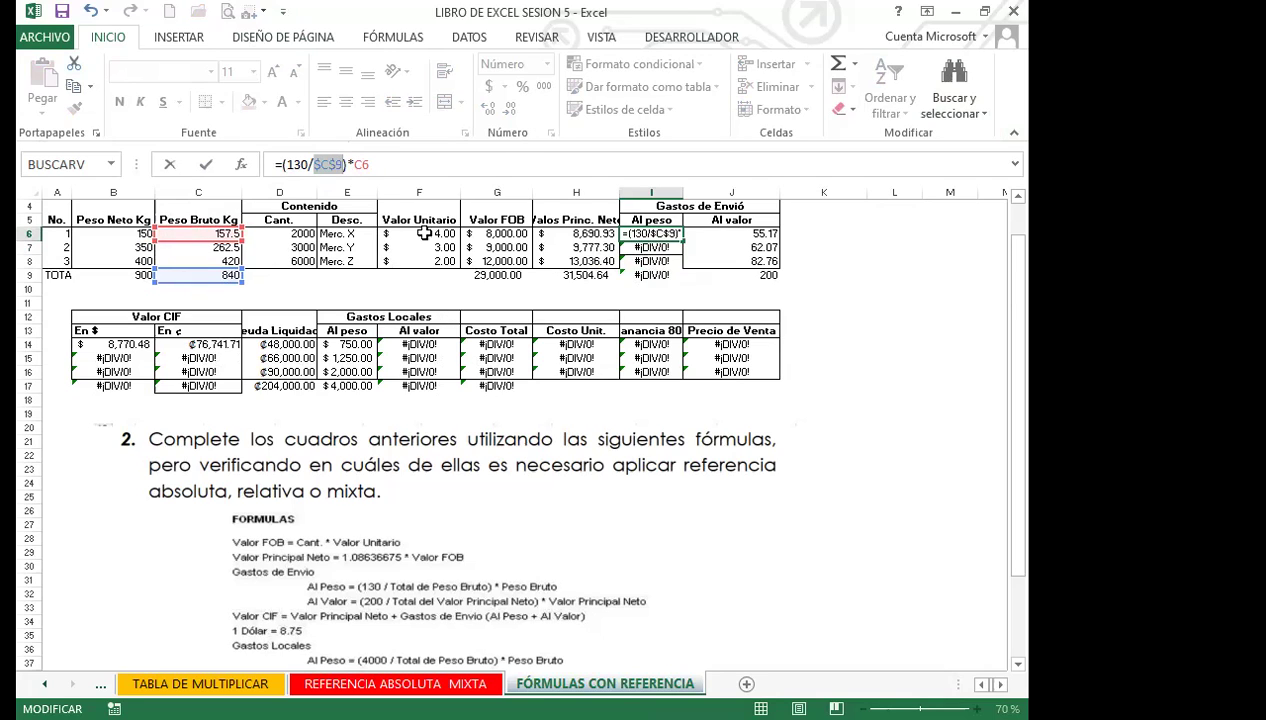
pyautogui.click(360, 164)
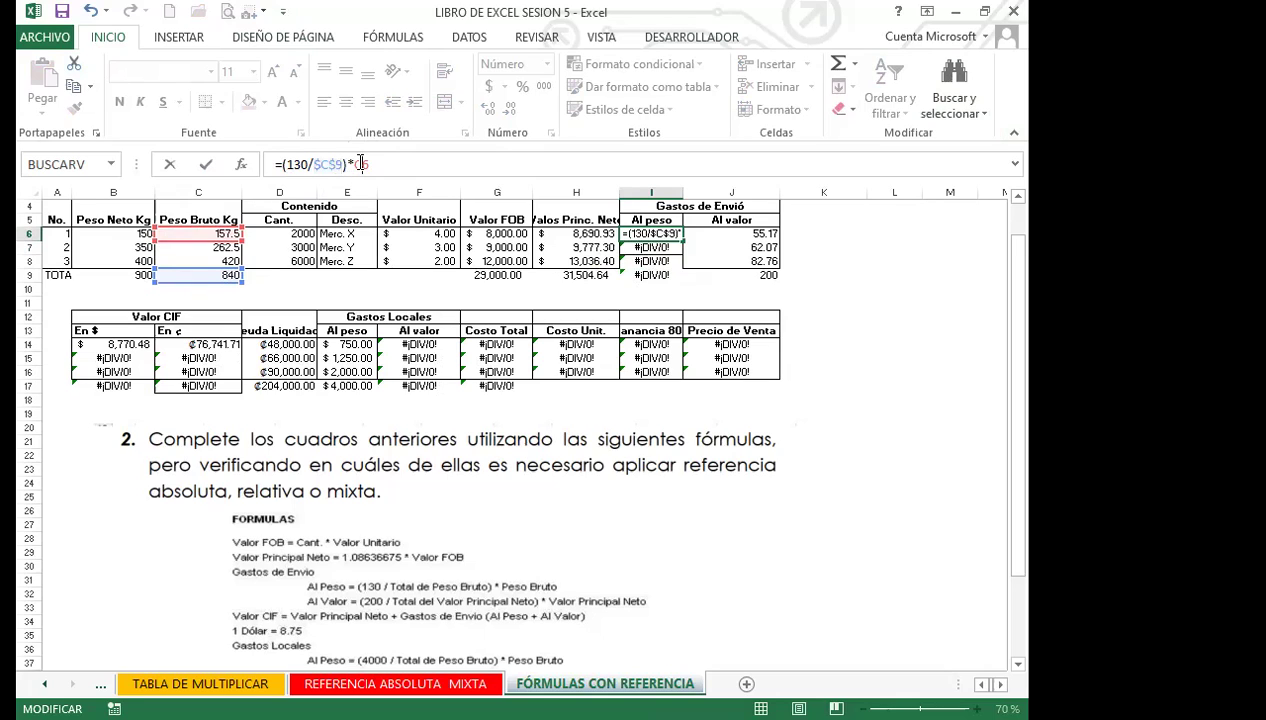
pyautogui.press('F4')
pyautogui.press('F4')
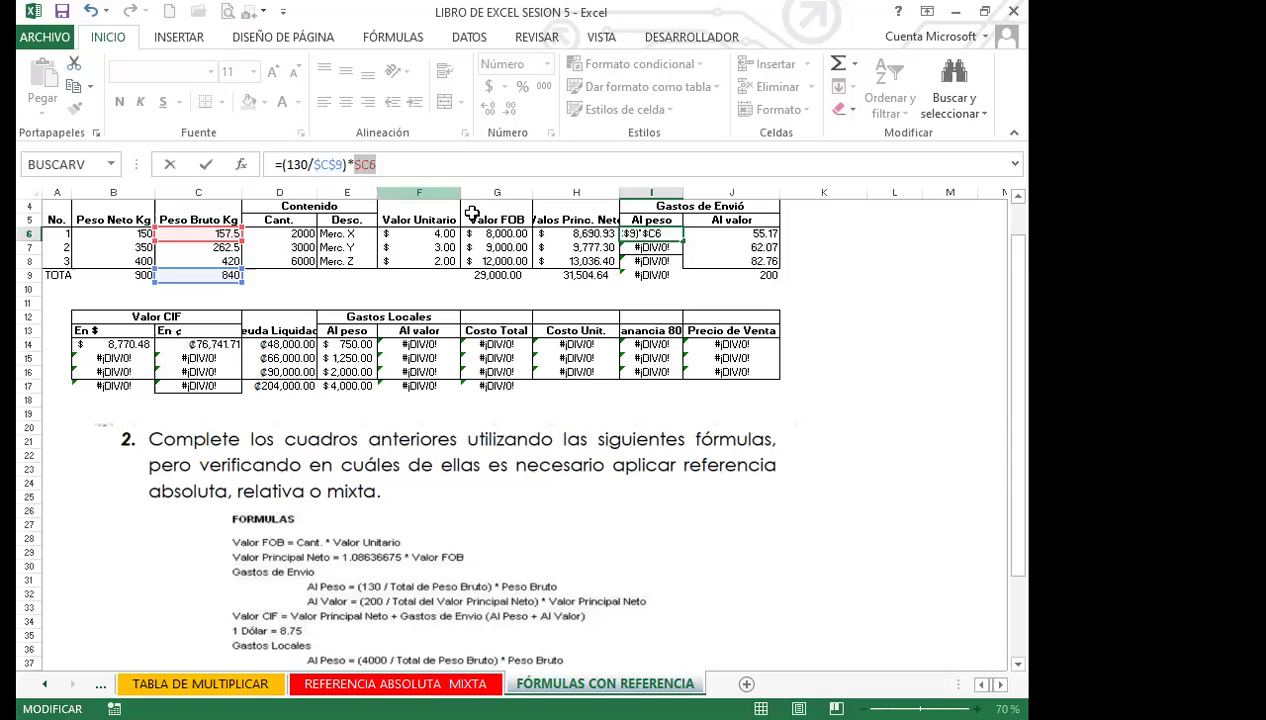
pyautogui.press('Return')
pyautogui.click(640, 234)
pyautogui.moveTo(684, 240); pyautogui.dragTo(685, 265)
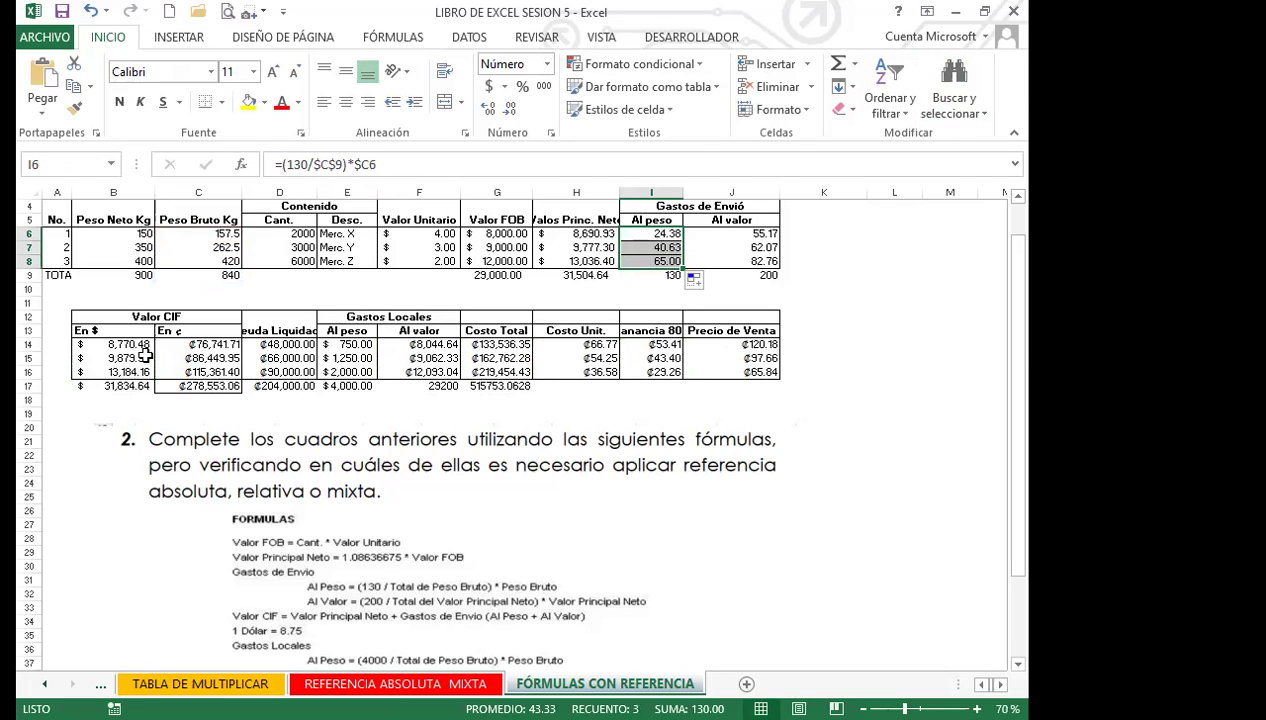
pyautogui.moveTo(140, 345); pyautogui.dragTo(140, 368)
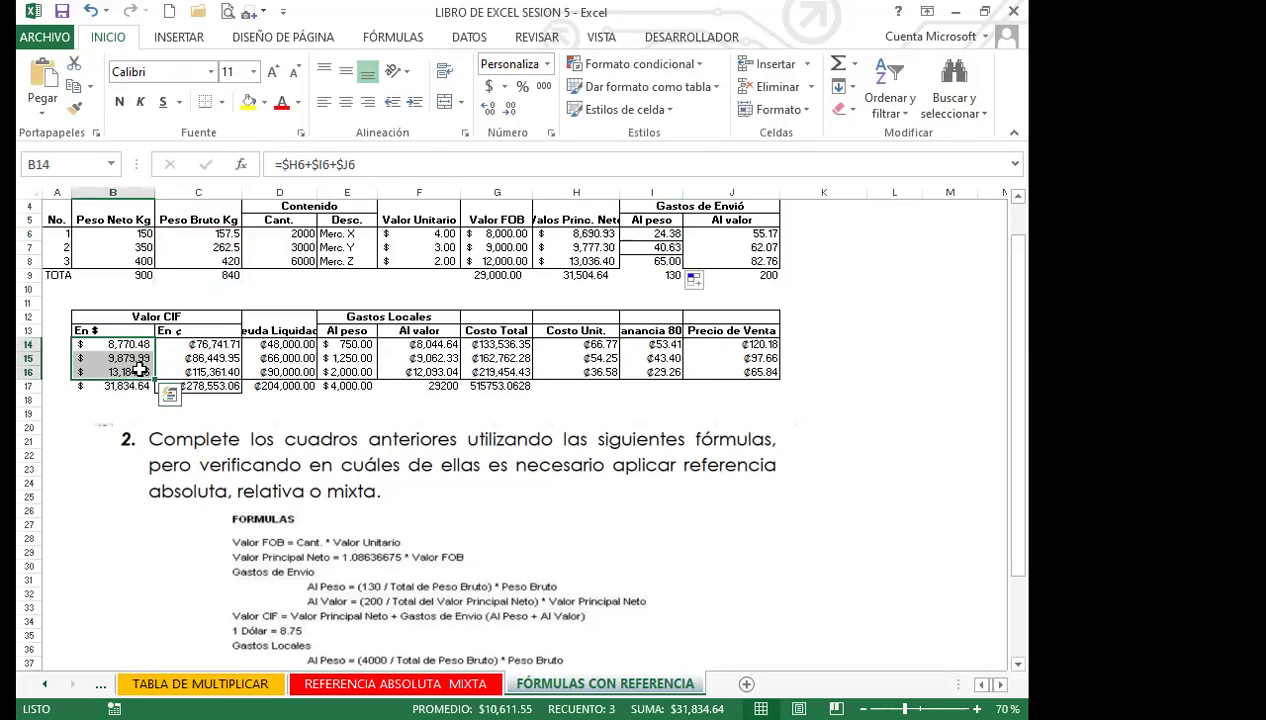
pyautogui.press('Delete')
pyautogui.click(130, 345)
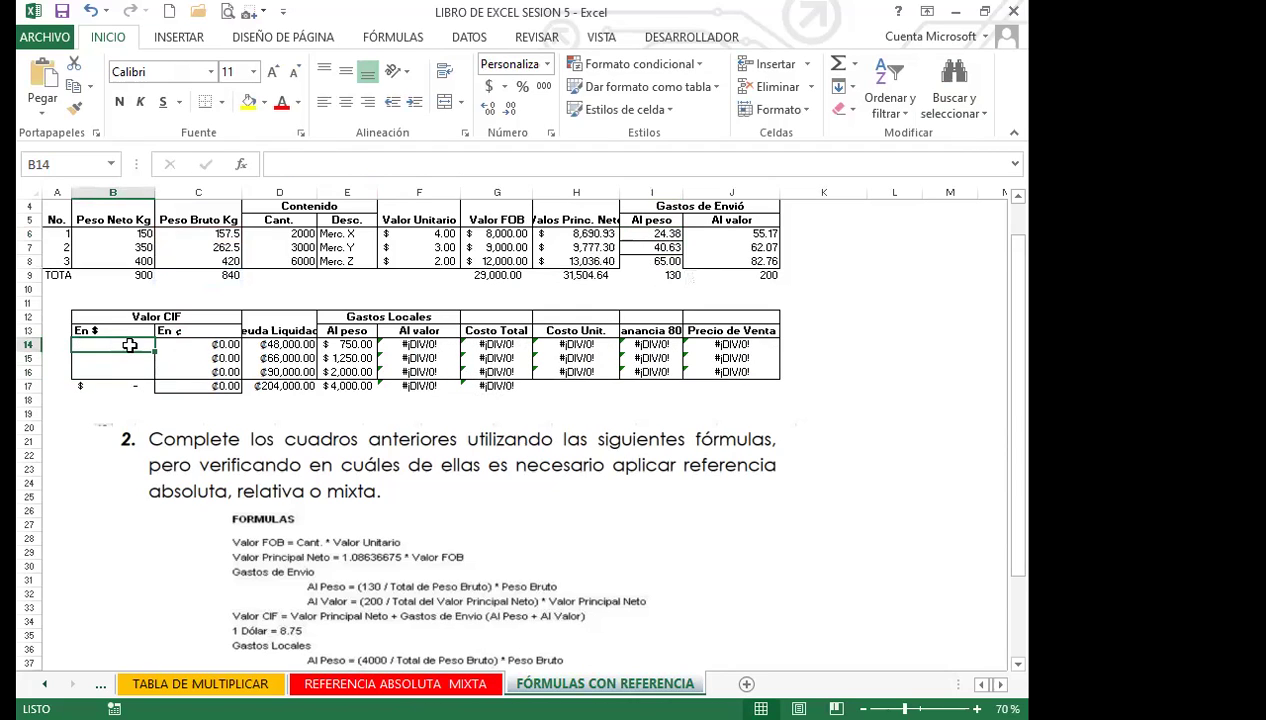
pyautogui.hotkey('ctrl', 'z')
# Clear the Valor CIF En $ formulas in B15:B16, keeping the one in B14
pyautogui.moveTo(130, 358); pyautogui.dragTo(131, 370)
pyautogui.press('Delete')
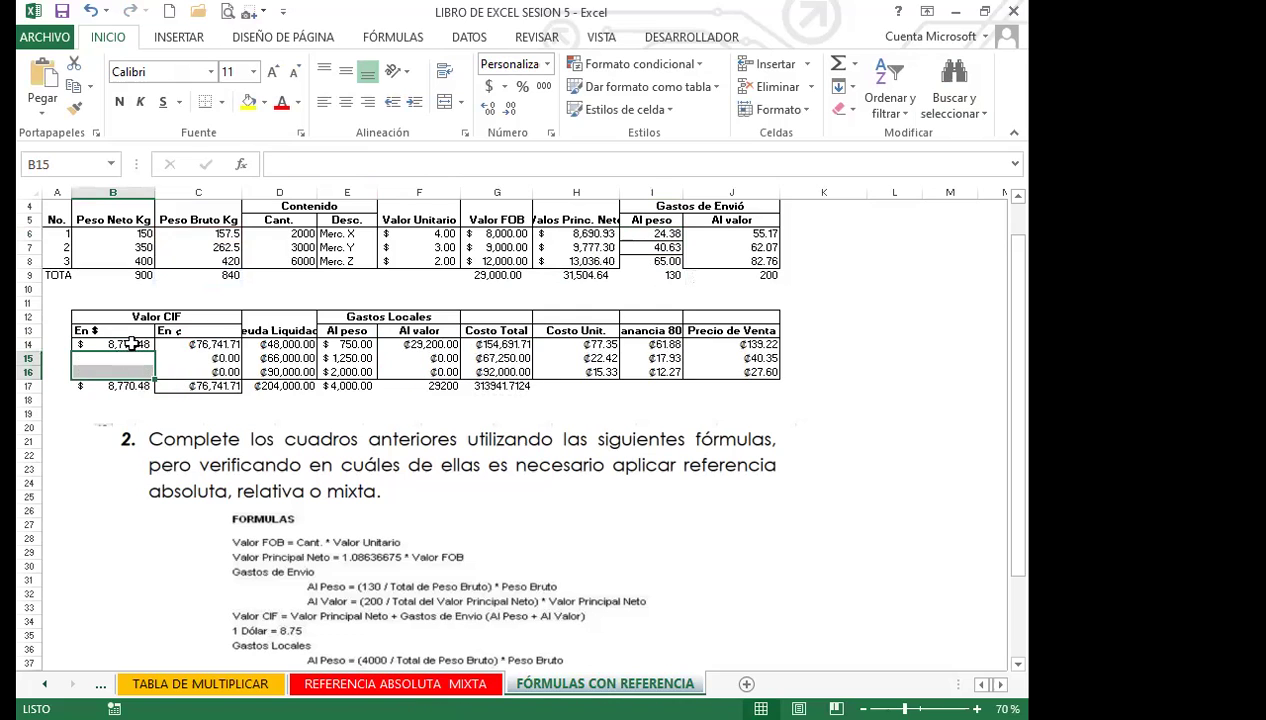
pyautogui.click(130, 345)
# Review the FORMULAS list and the Gastos de Envió and Valor CIF column headings in both tables
pyautogui.scroll(-3, 494, 538)
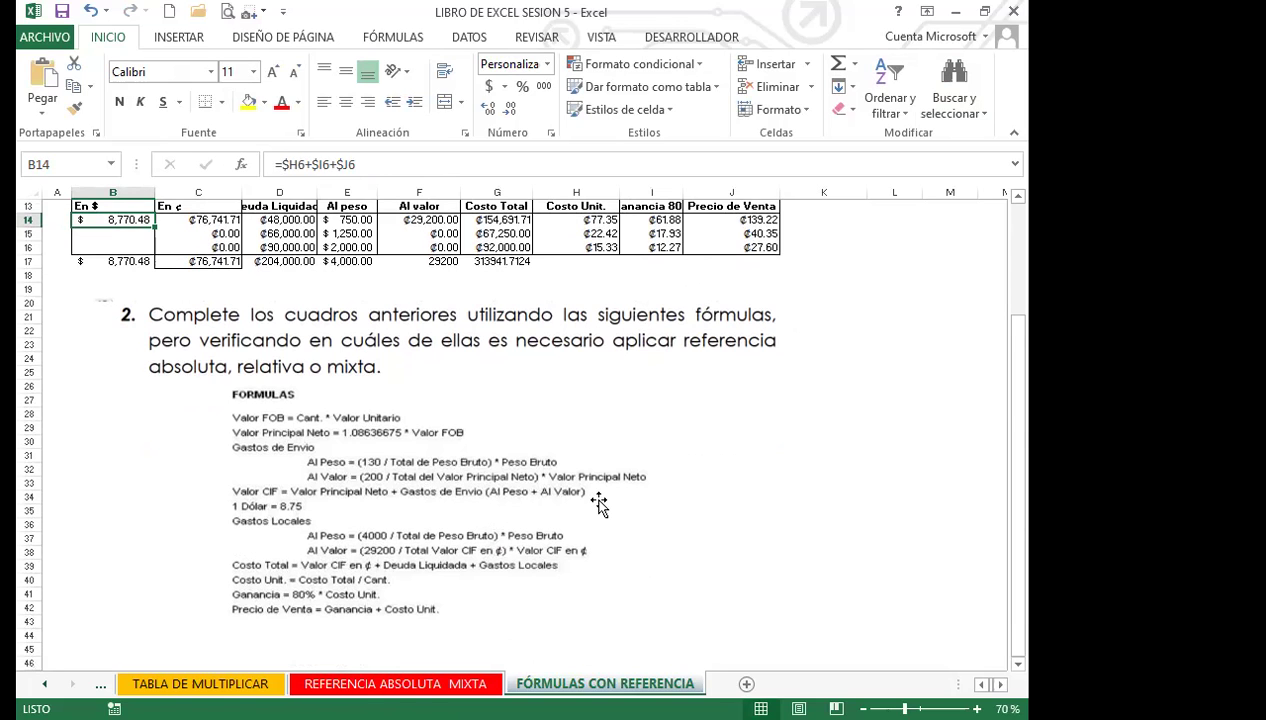
pyautogui.scroll(3, 684, 497)
pyautogui.scroll(1, 686, 498)
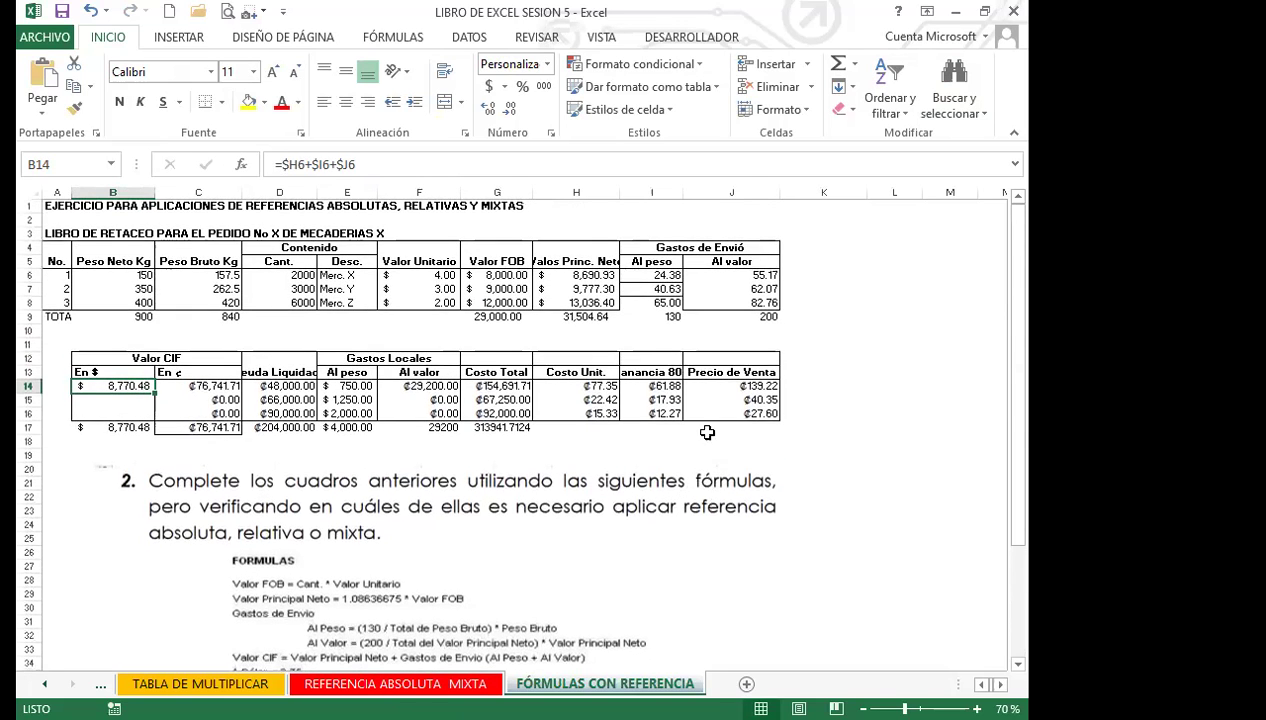
pyautogui.click(648, 248)
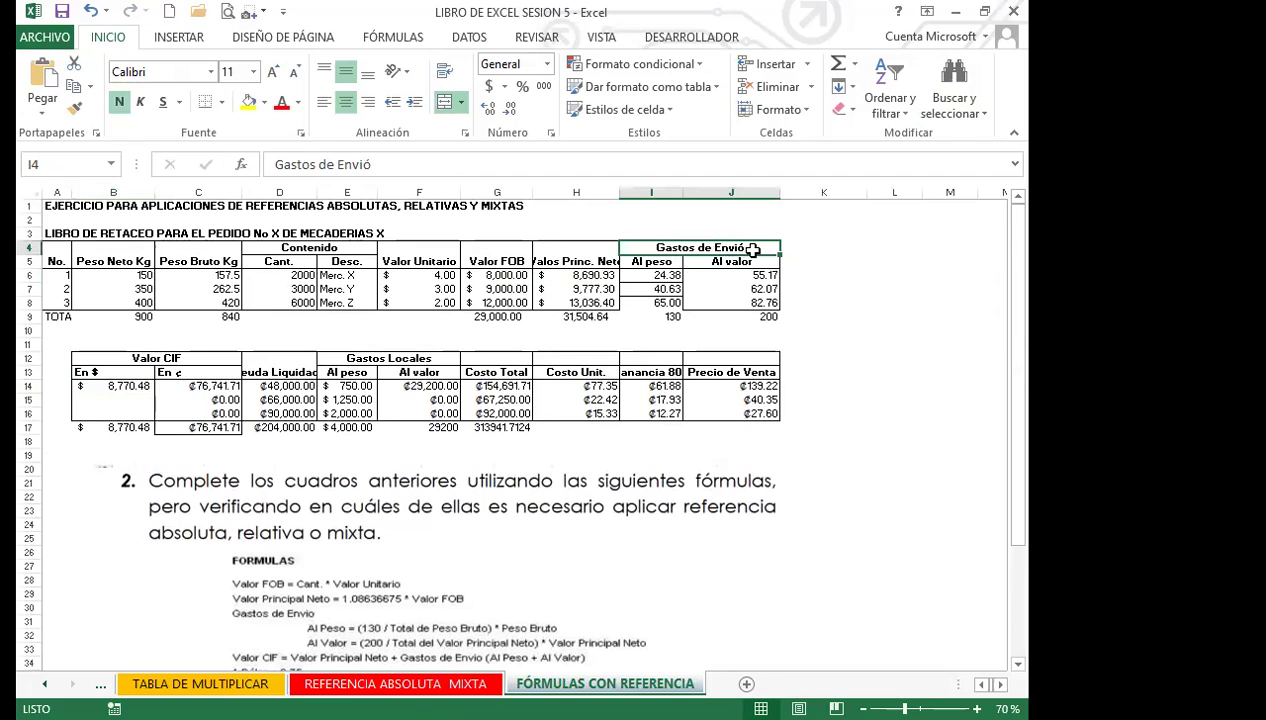
pyautogui.click(660, 262)
pyautogui.click(704, 261)
pyautogui.click(651, 261)
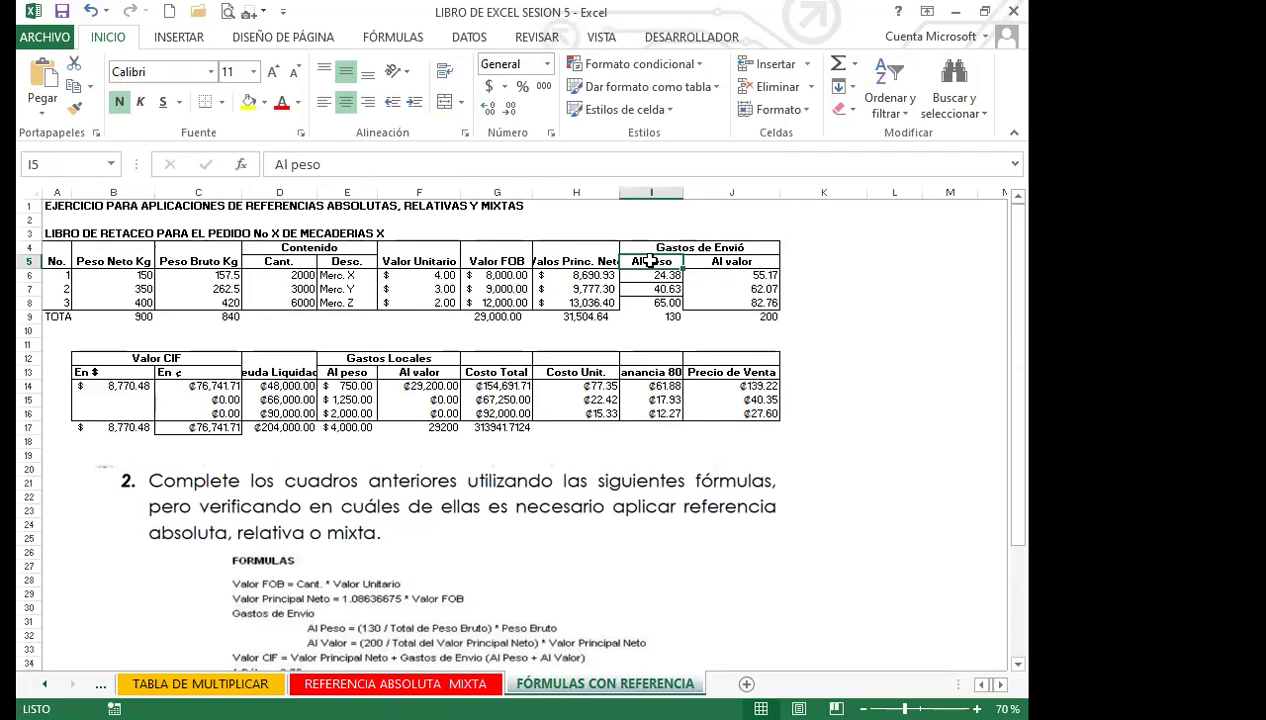
pyautogui.click(701, 260)
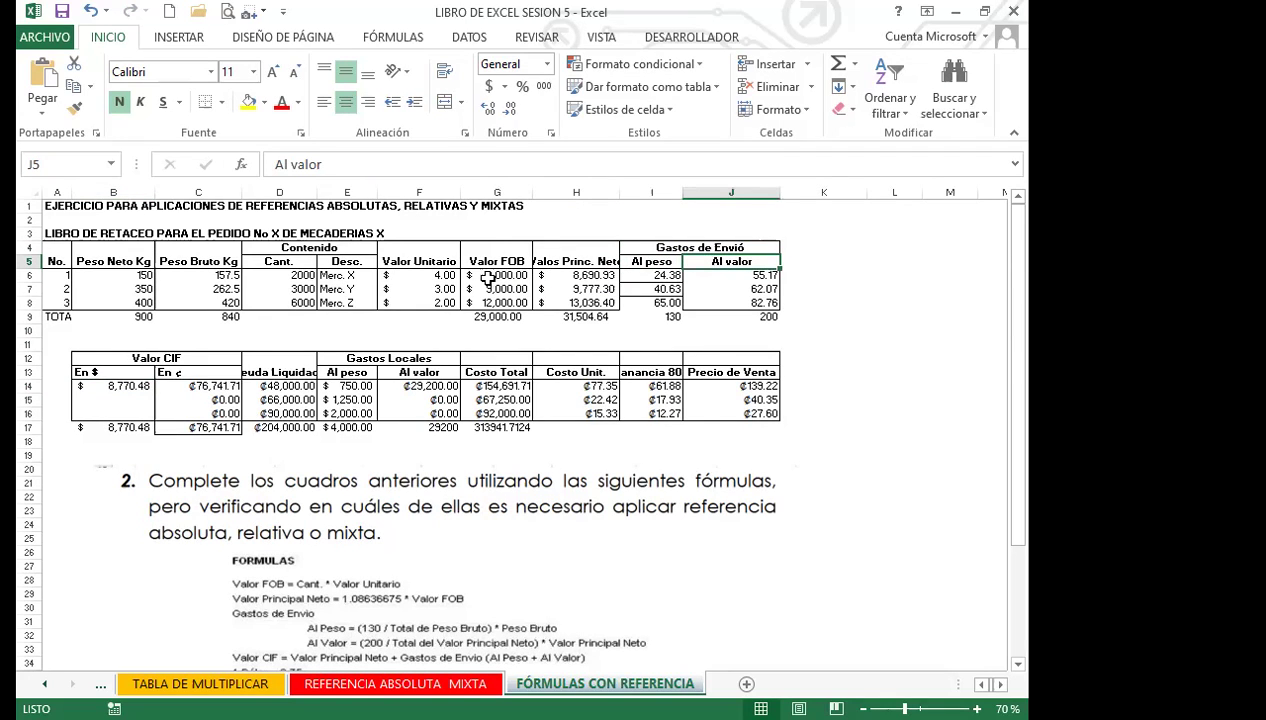
pyautogui.click(128, 372)
pyautogui.click(175, 372)
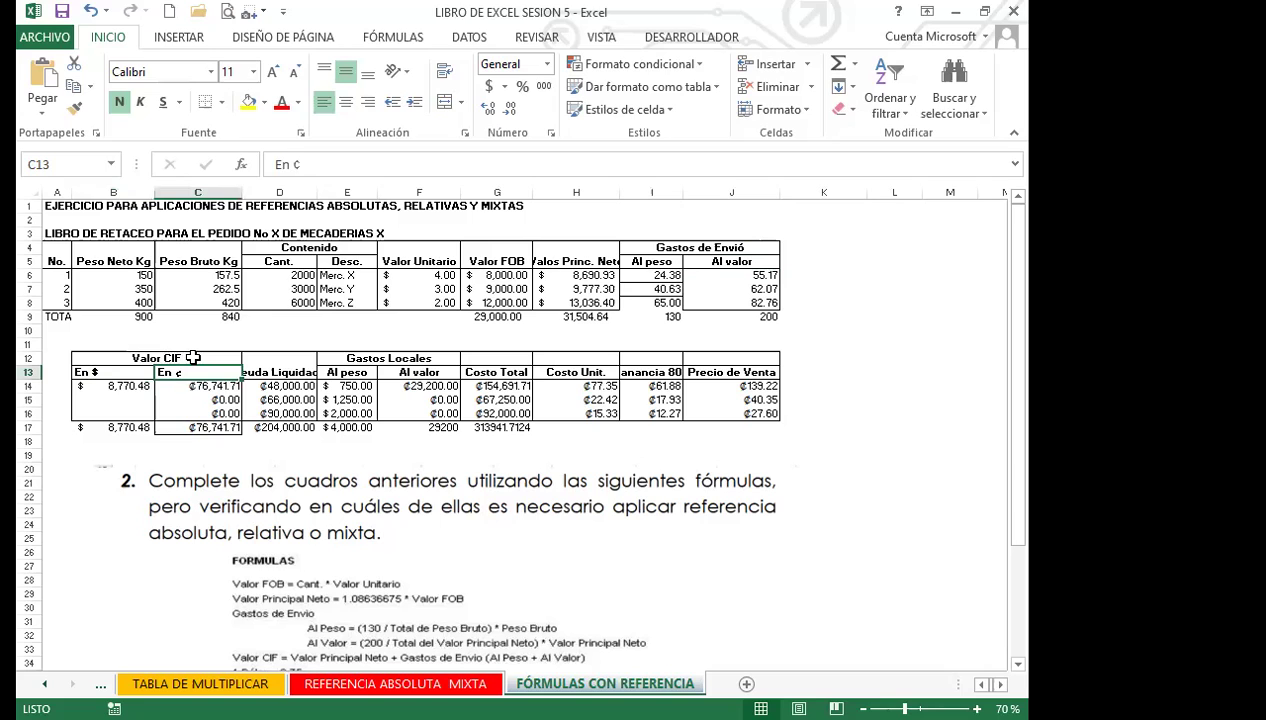
pyautogui.click(193, 358)
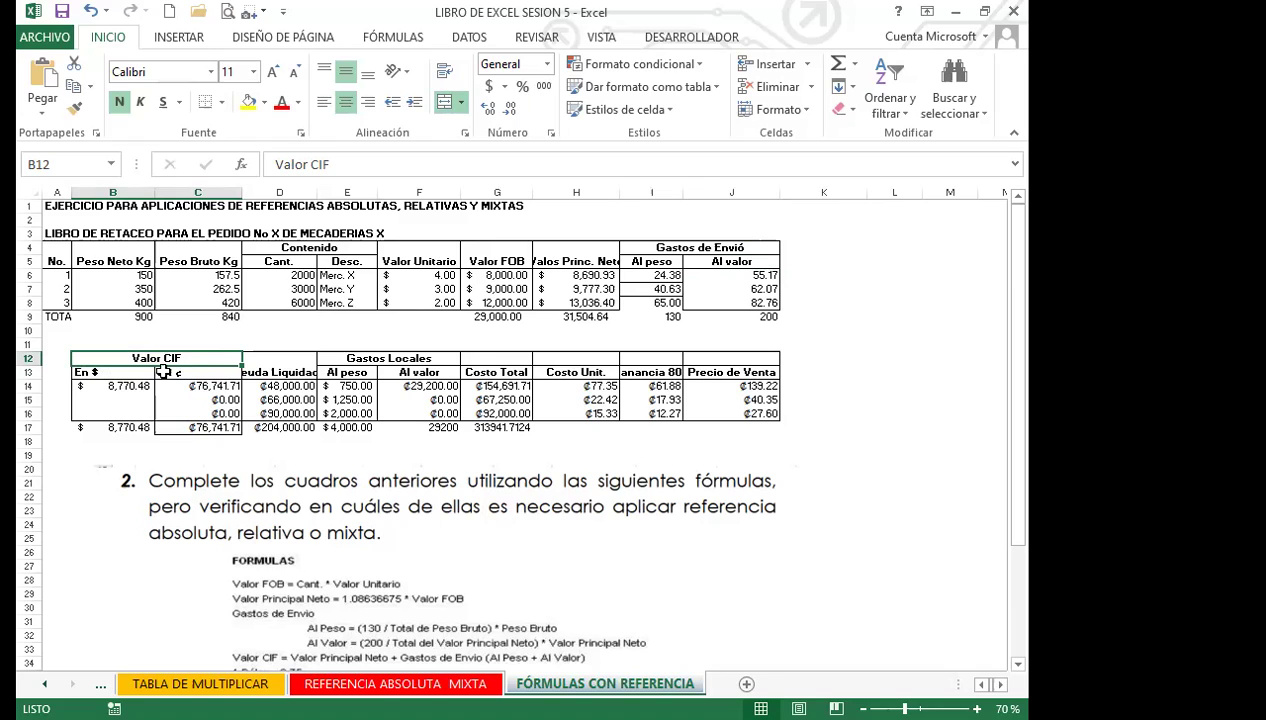
# Compare the Valor CIF formula in B14 with its written definition and its source cells H6, I6 and J6
pyautogui.click(102, 387)
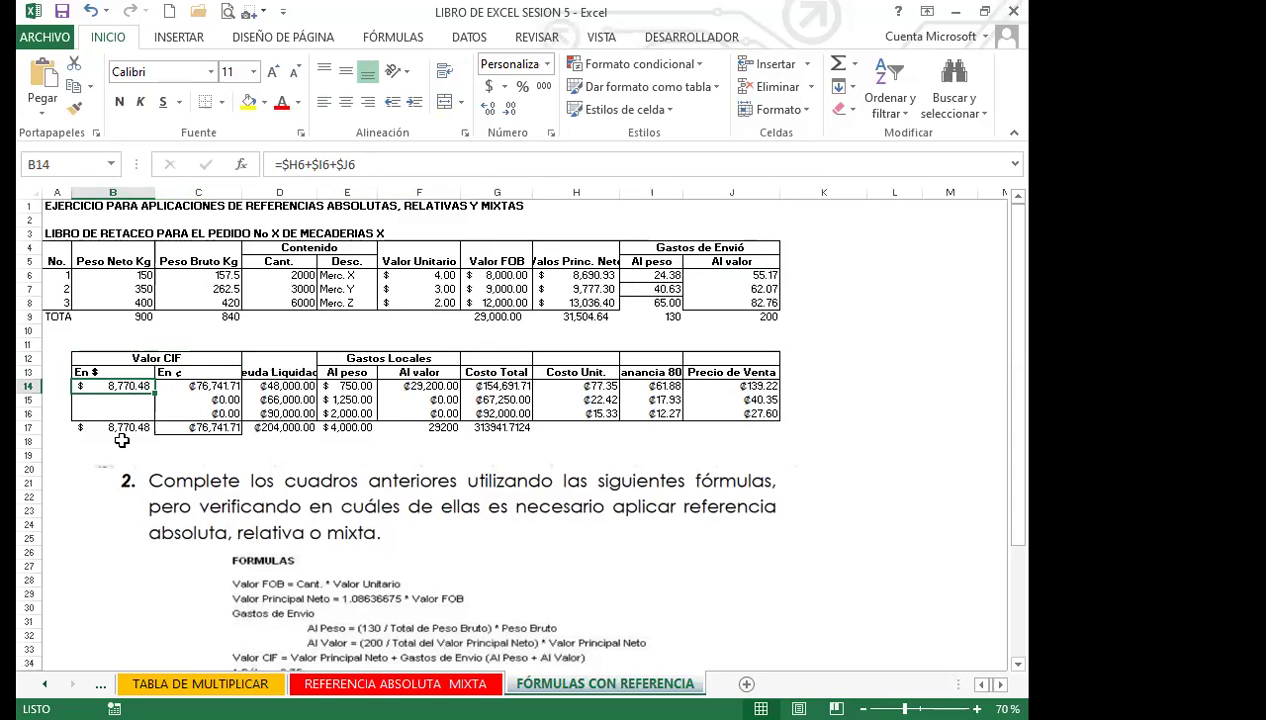
pyautogui.click(316, 165)
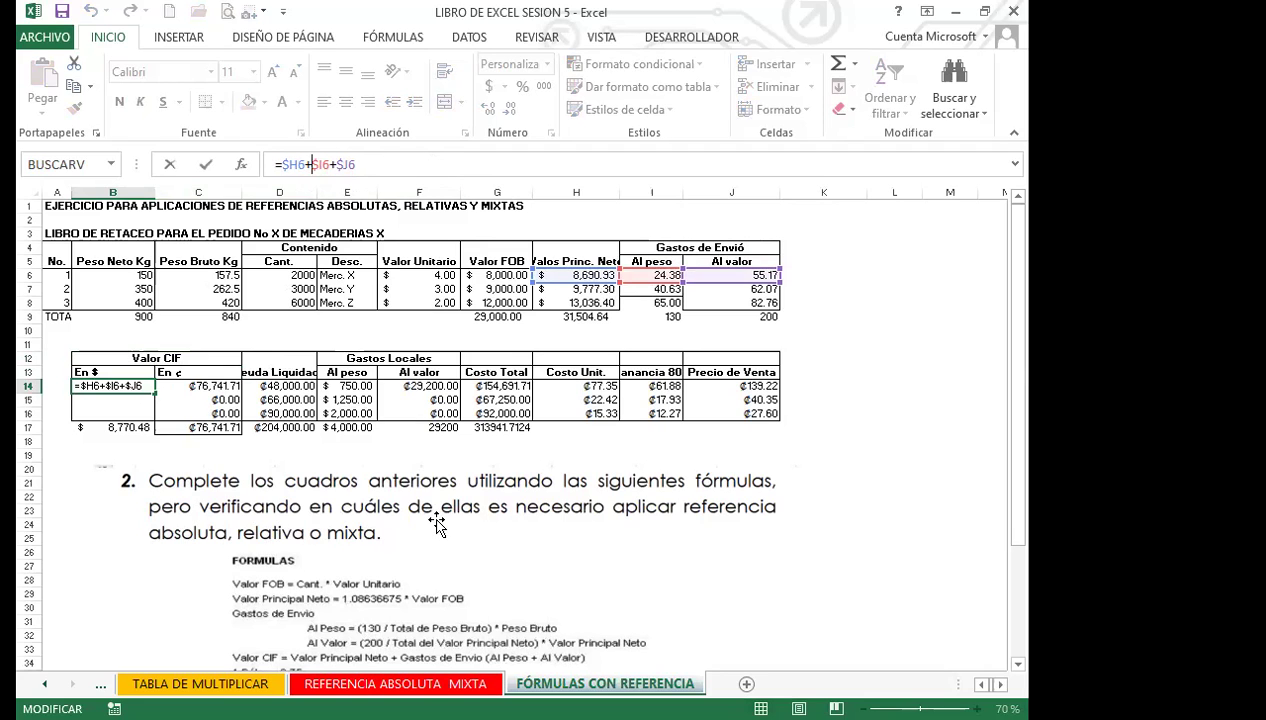
pyautogui.hotkey('ctrl', 'Return')
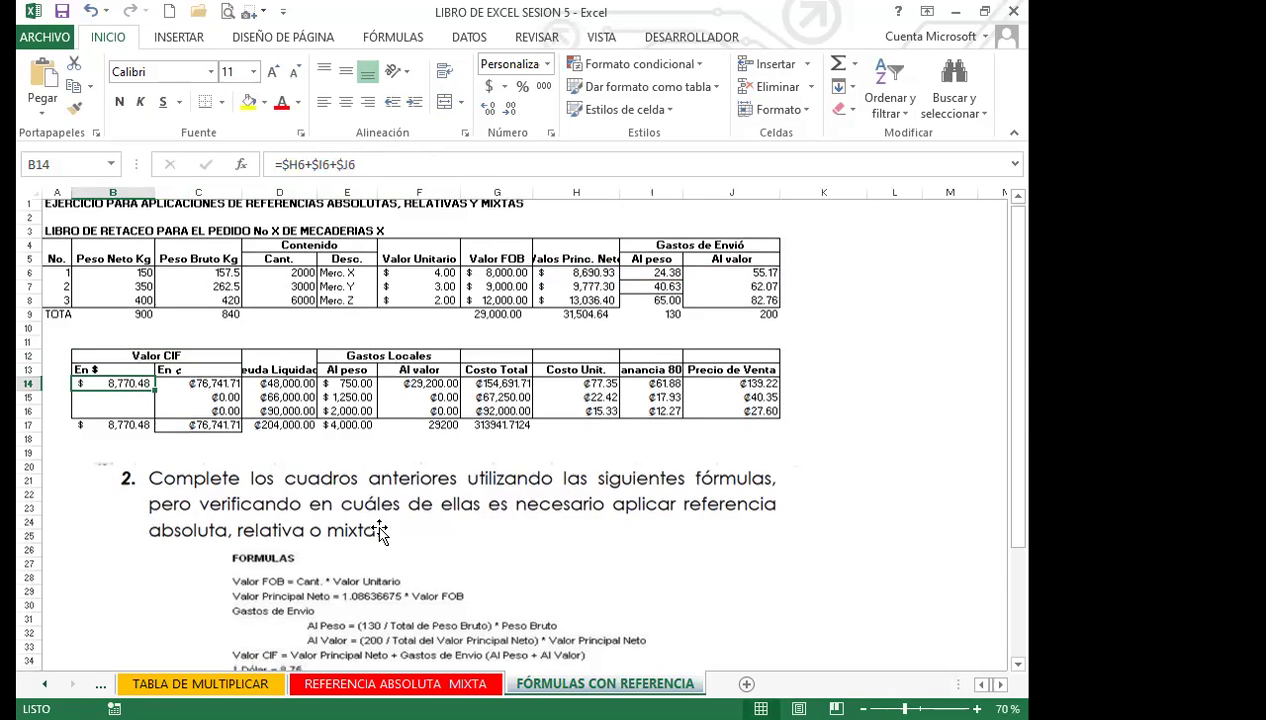
pyautogui.scroll(-3, 395, 548)
pyautogui.scroll(-3, 395, 548)
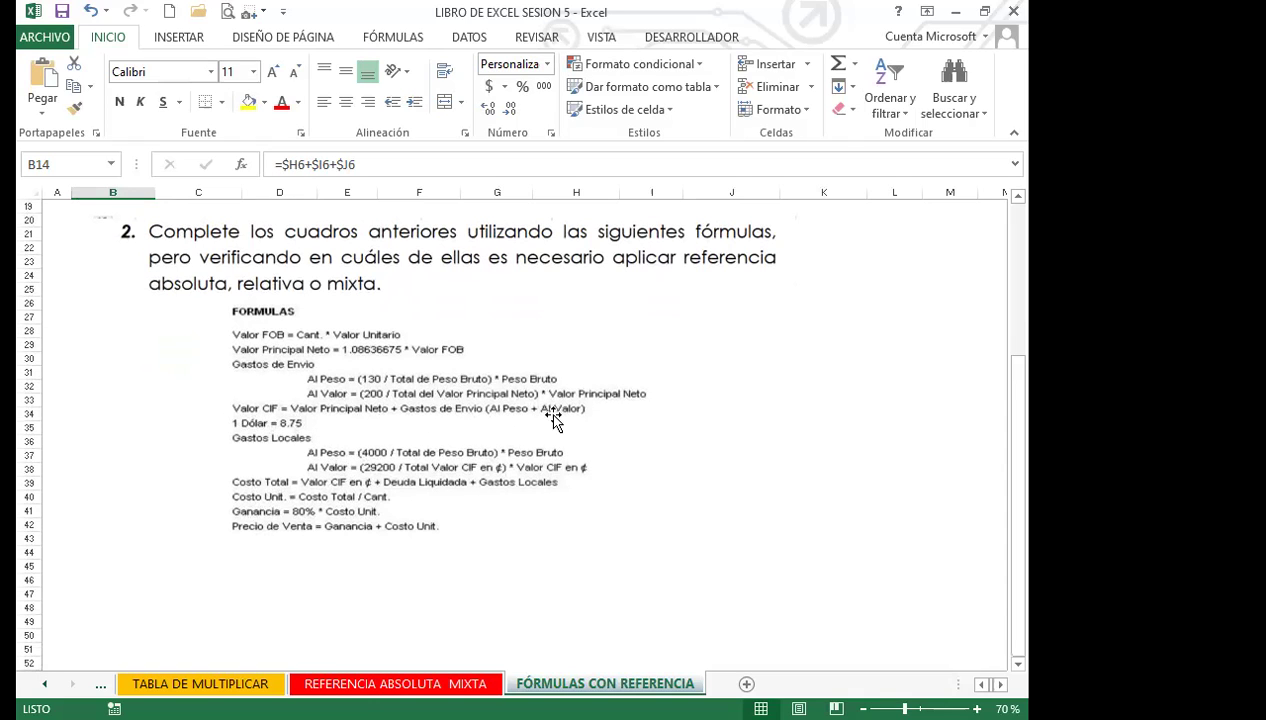
pyautogui.scroll(5, 109, 375)
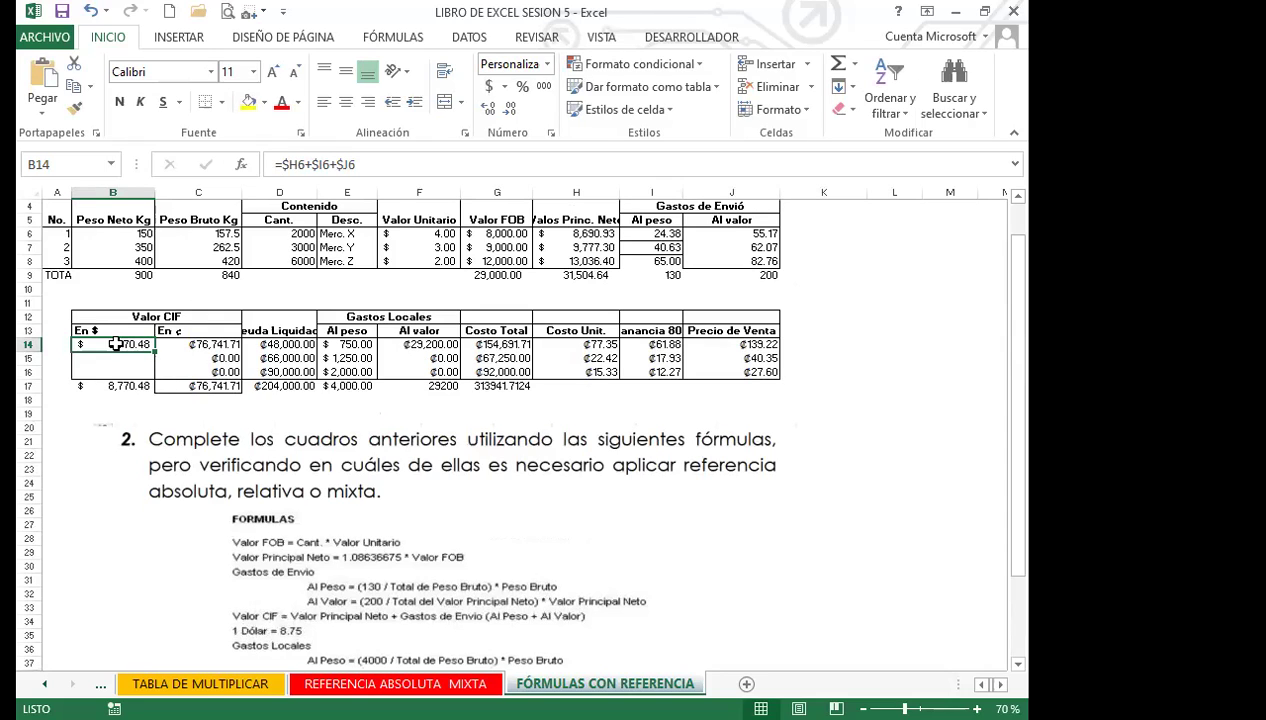
pyautogui.click(577, 233)
pyautogui.click(647, 234)
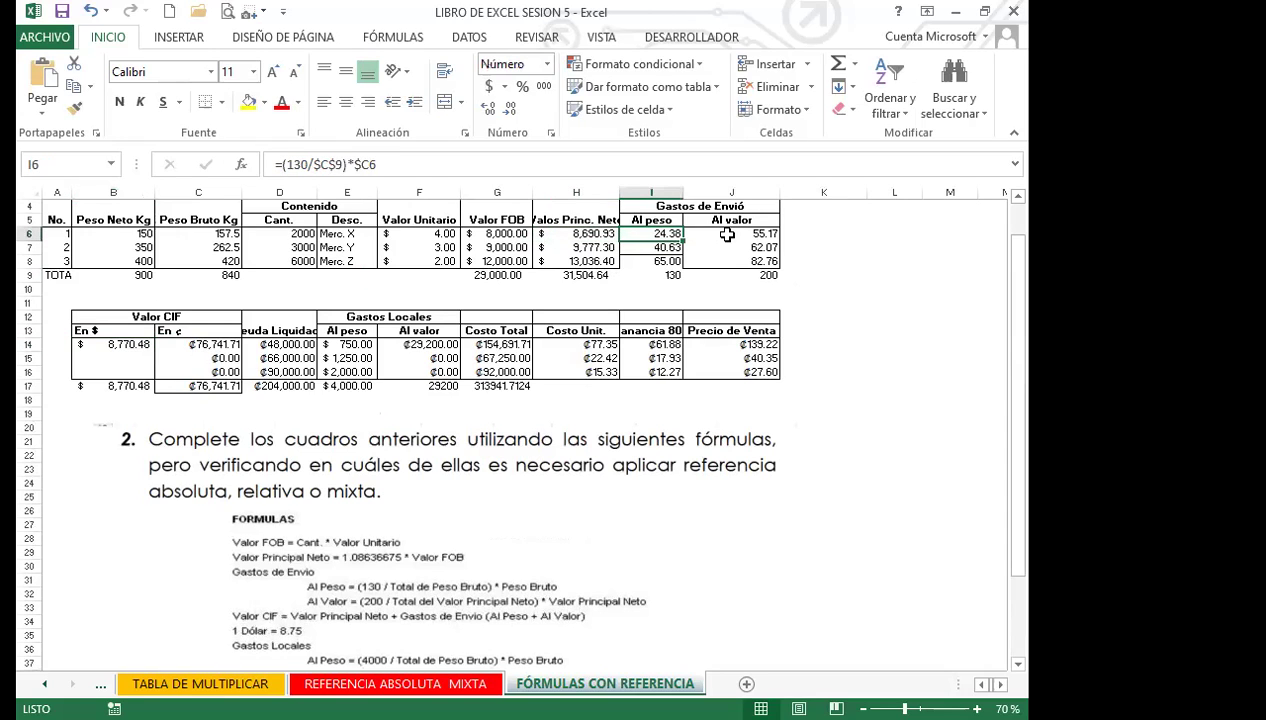
pyautogui.click(727, 233)
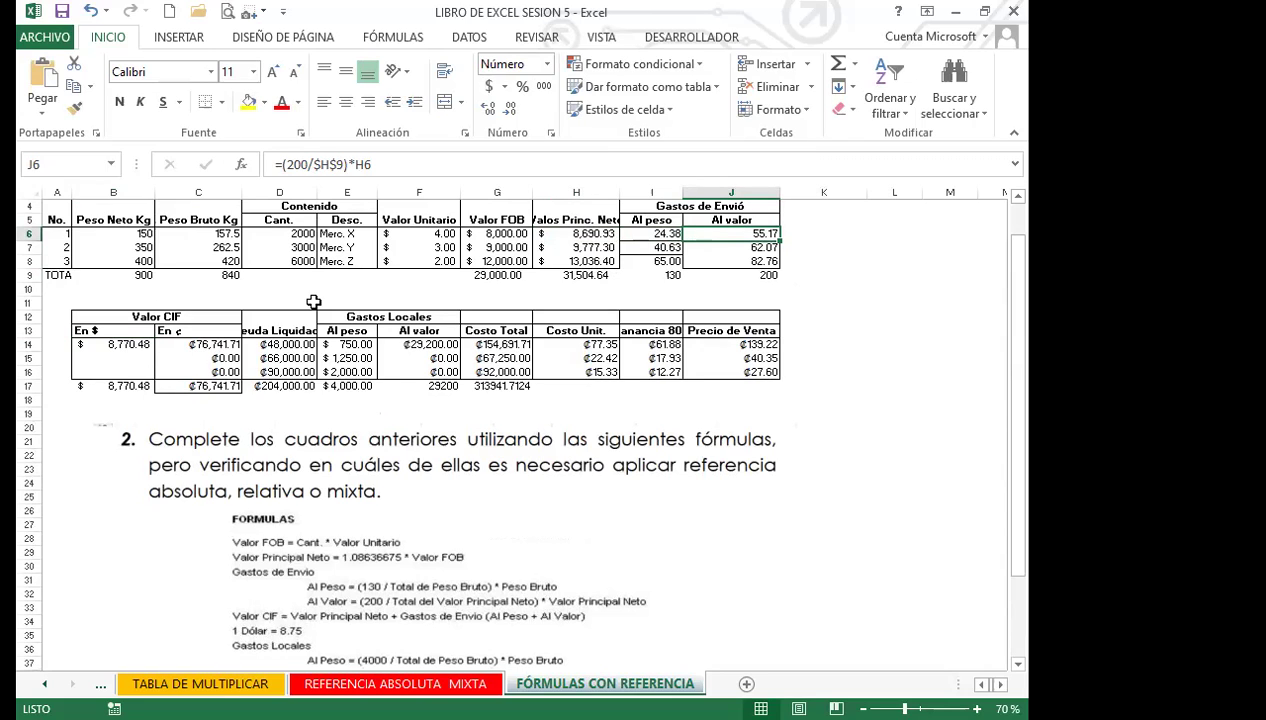
pyautogui.click(578, 233)
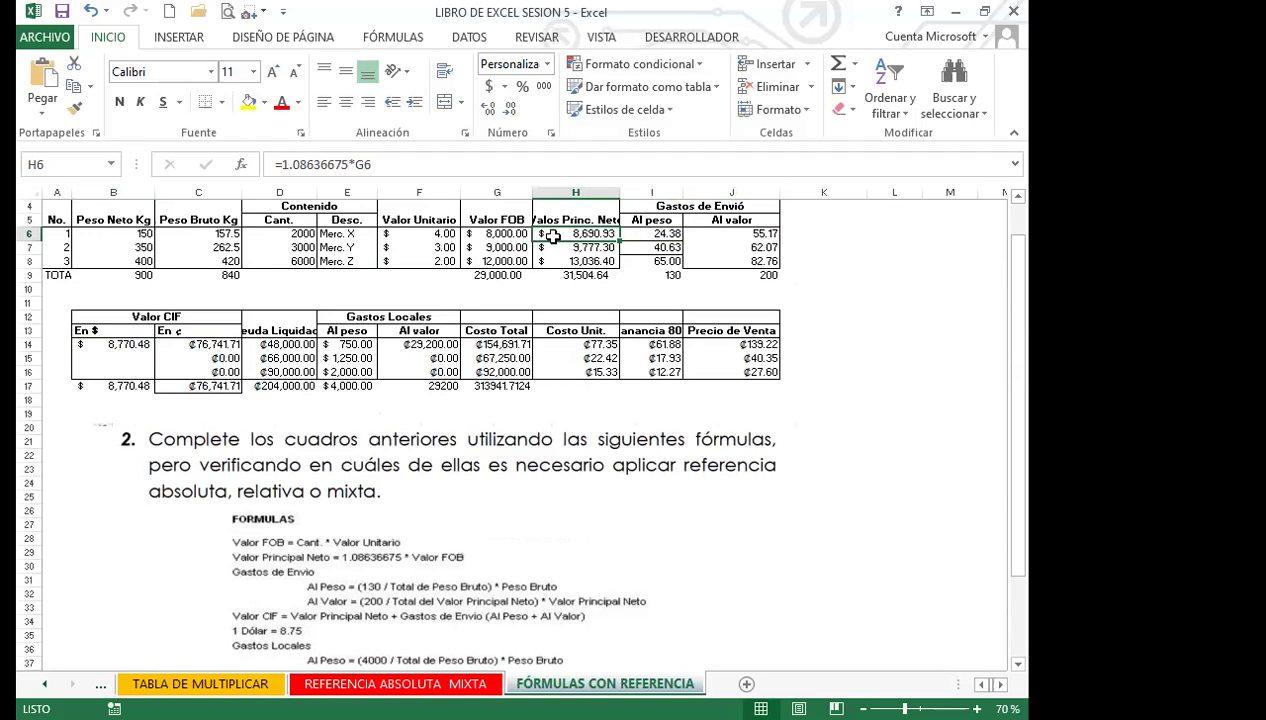
# Fill the Valor CIF formula from B14 down to B16
pyautogui.click(97, 344)
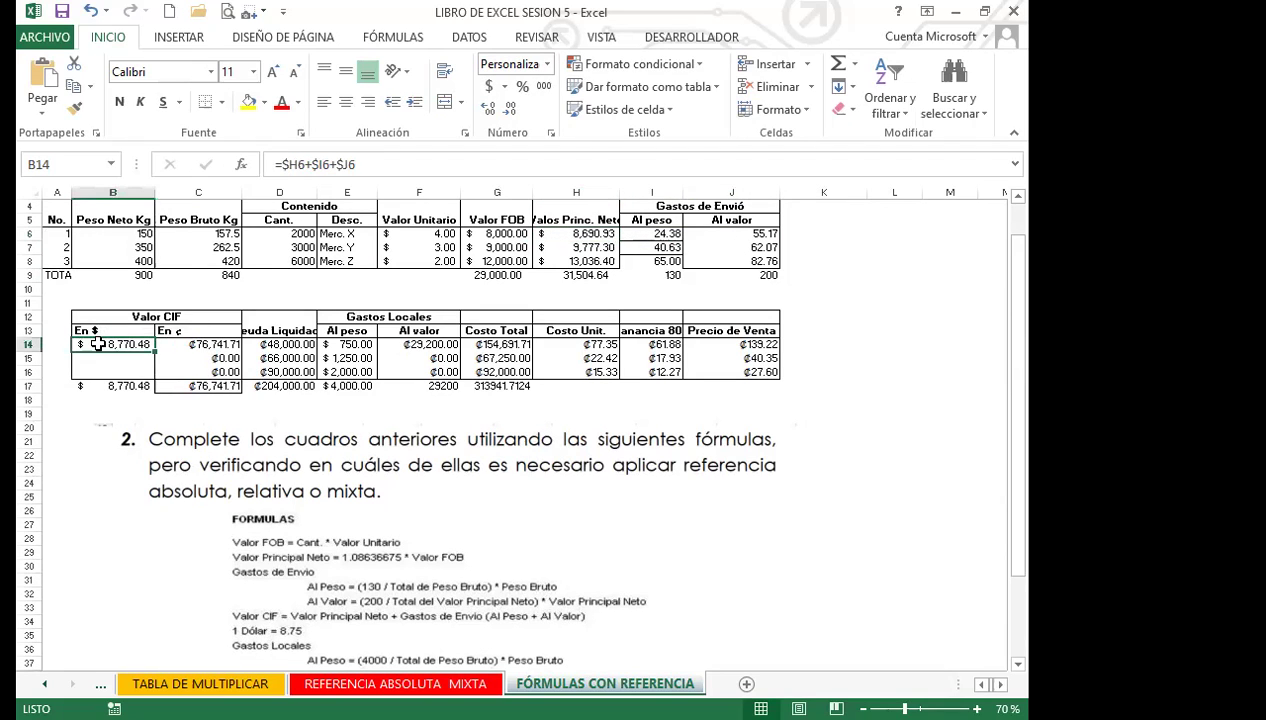
pyautogui.moveTo(155, 351); pyautogui.dragTo(153, 377)
pyautogui.click(113, 344)
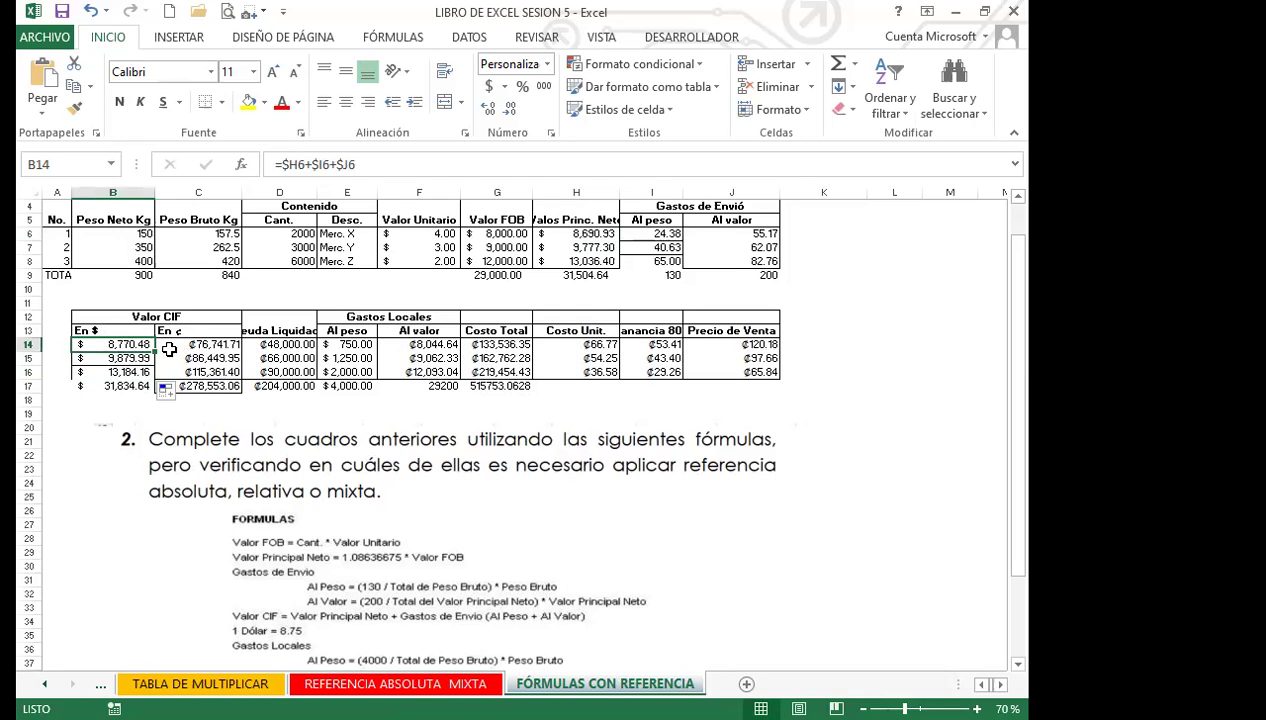
# Examine the dollar conversion rule in the FORMULAS list and compare it with the Valor CIF En ¢ formula in C14
pyautogui.scroll(-3, 444, 523)
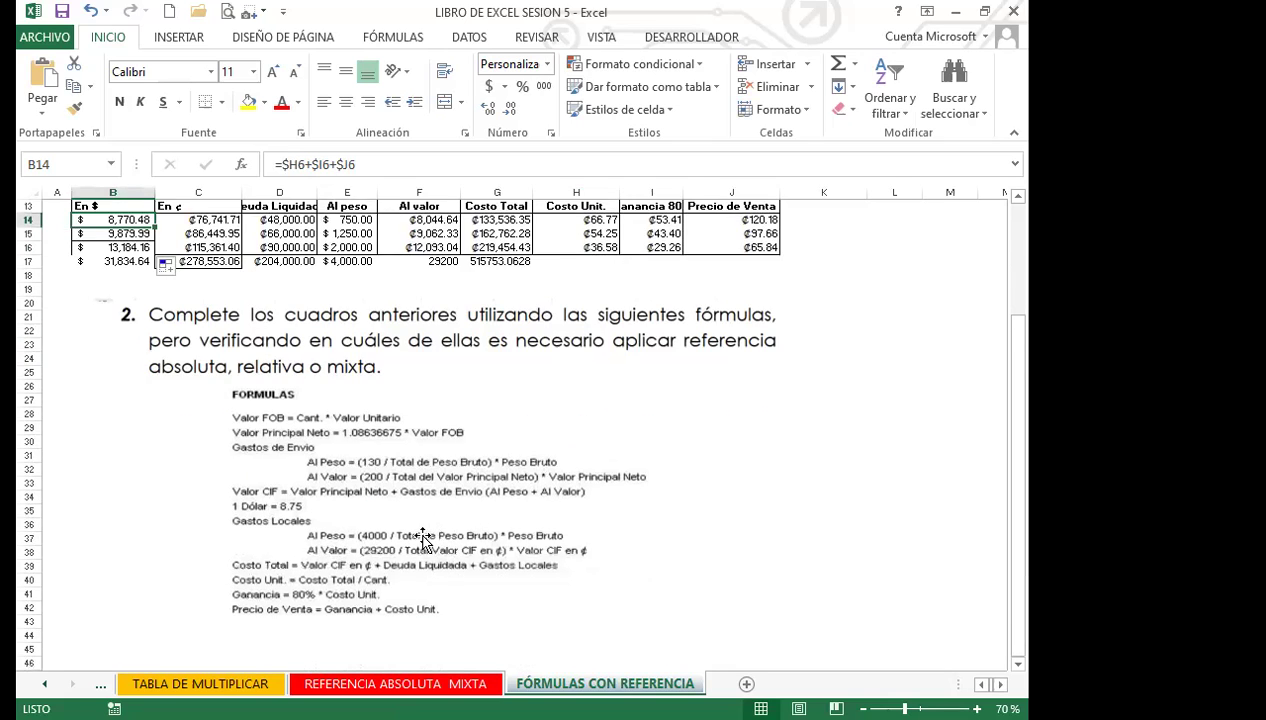
pyautogui.scroll(-1, 421, 536)
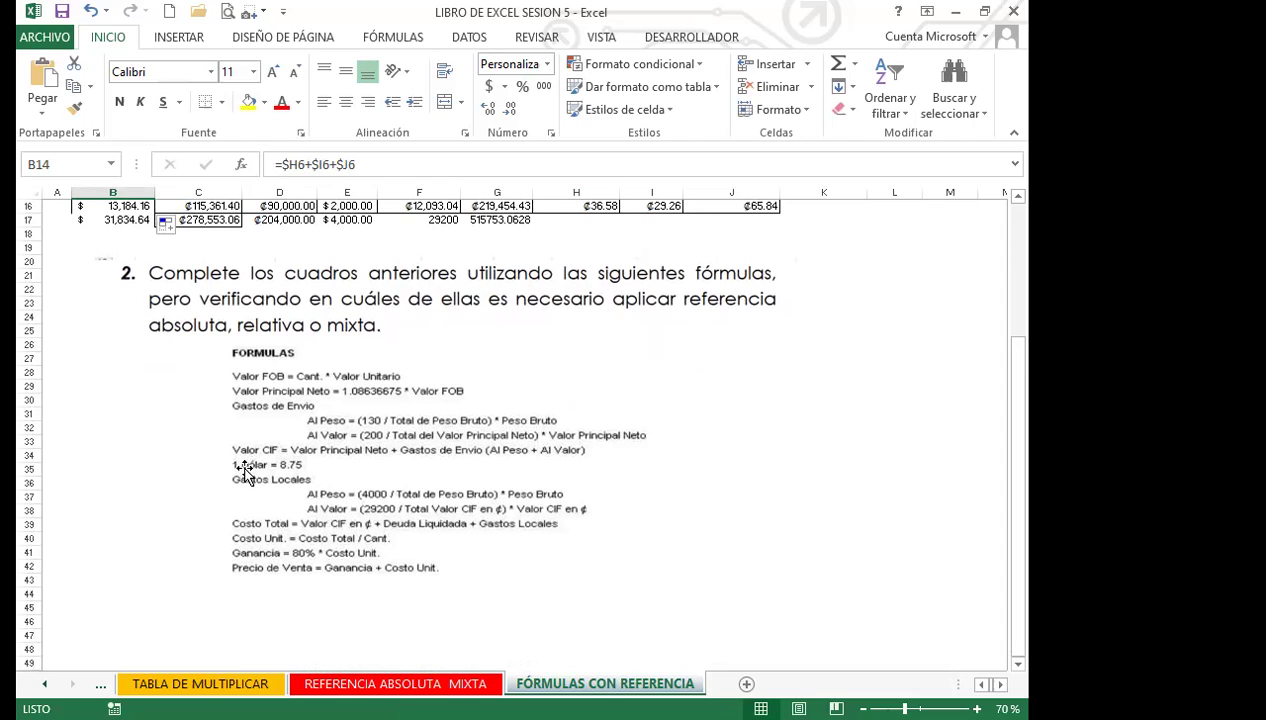
pyautogui.click(340, 468)
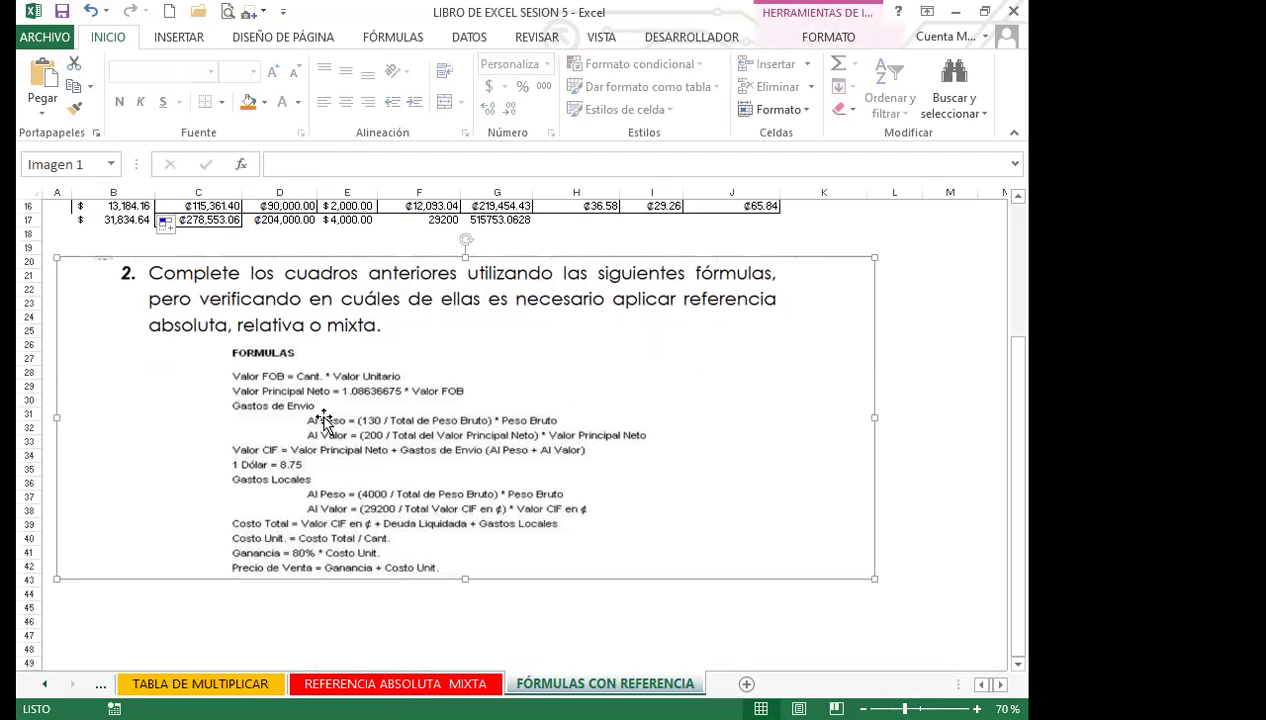
pyautogui.scroll(3, 228, 418)
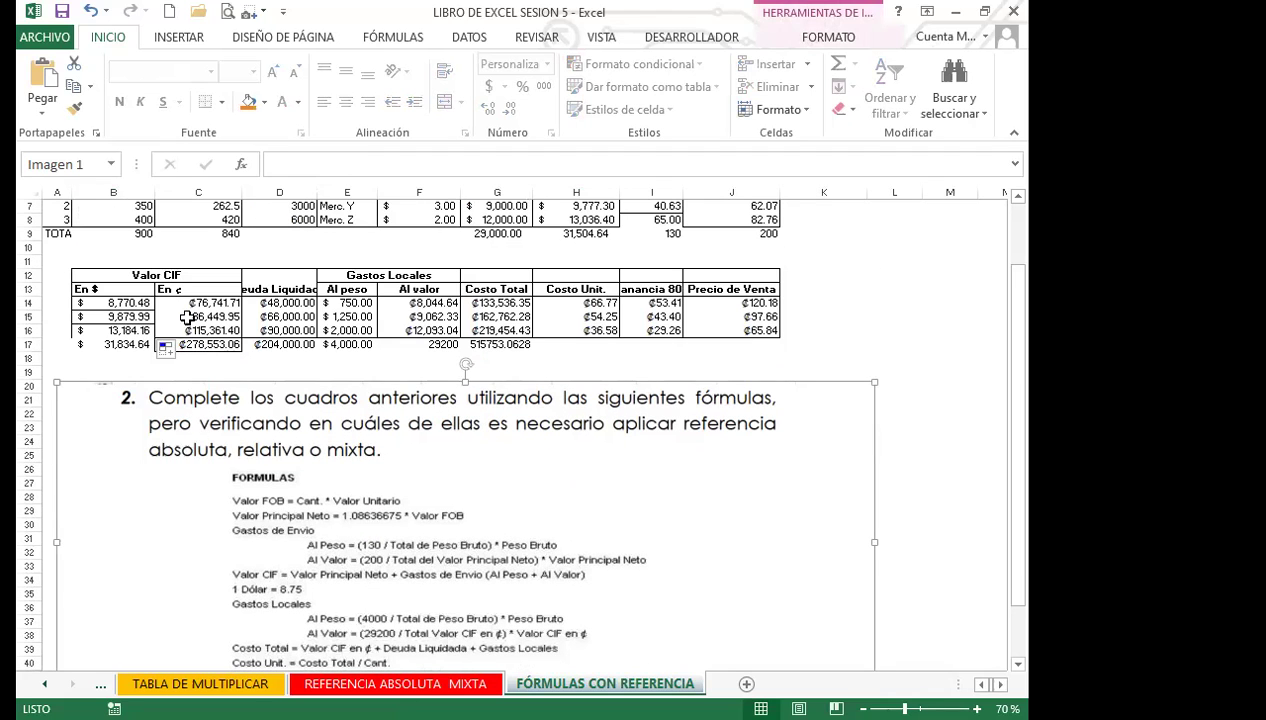
pyautogui.click(210, 289)
pyautogui.scroll(-6, 303, 453)
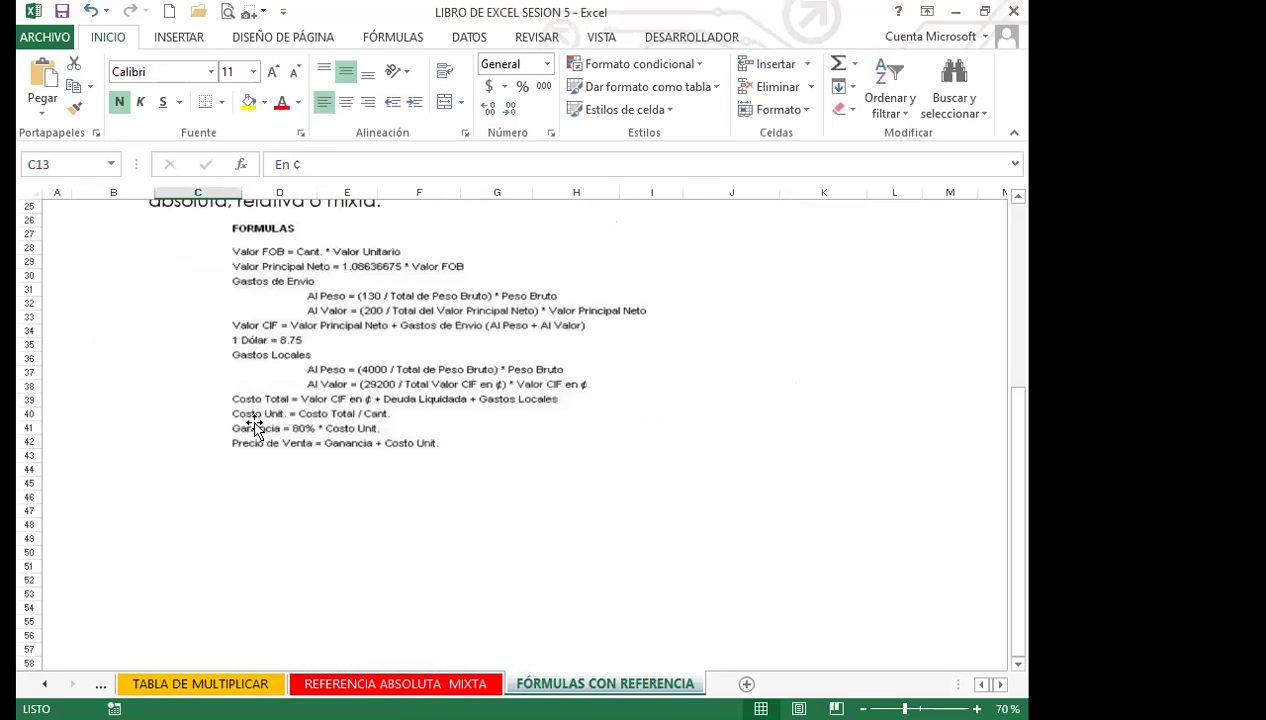
pyautogui.scroll(1, 258, 425)
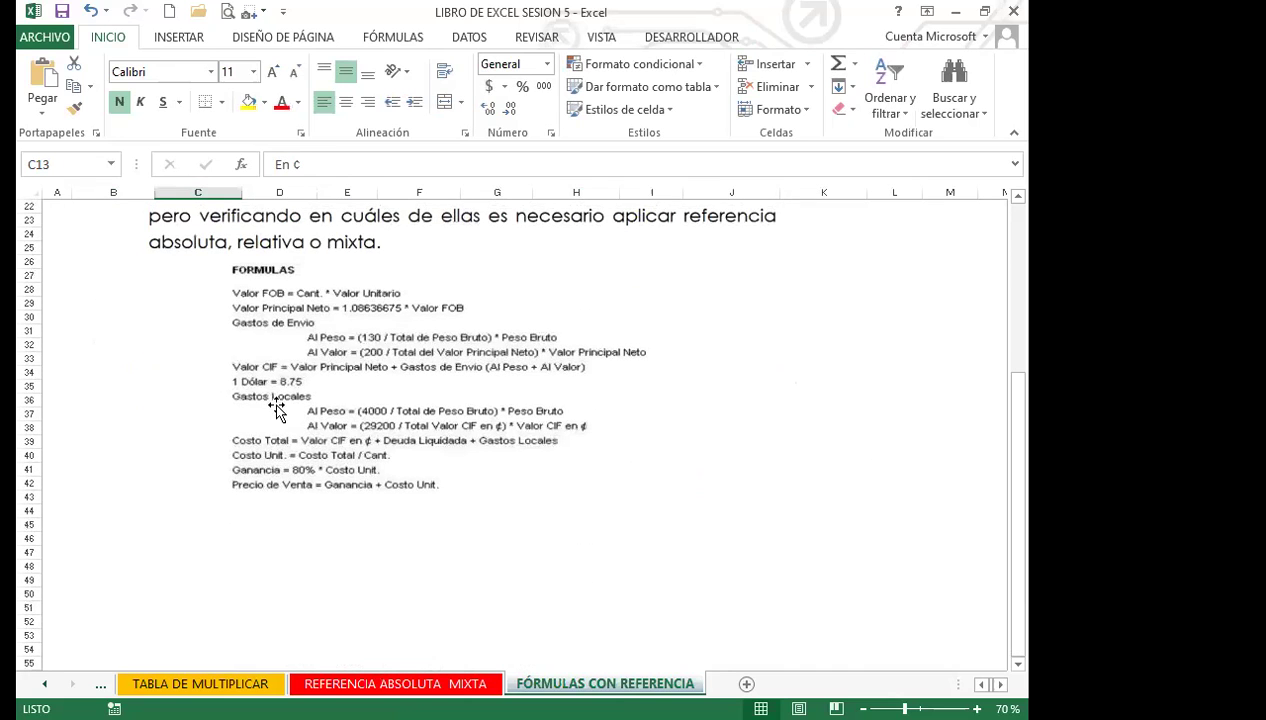
pyautogui.scroll(7, 260, 400)
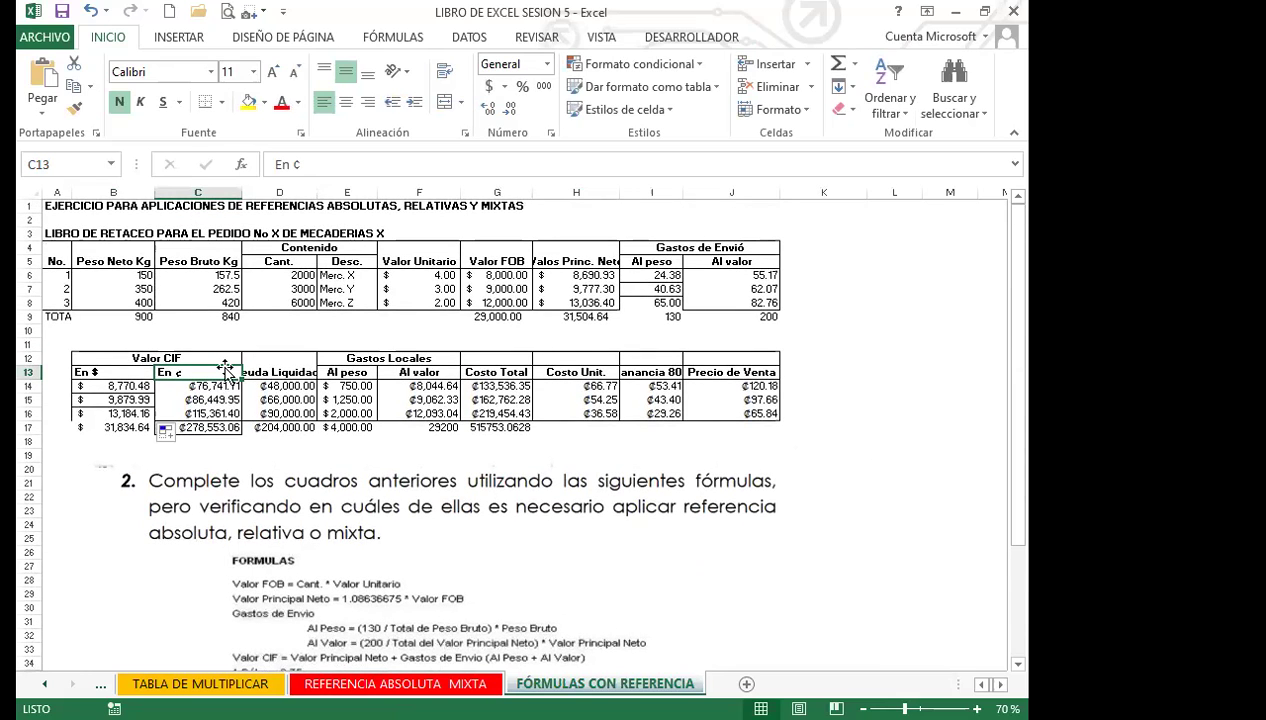
pyautogui.click(192, 386)
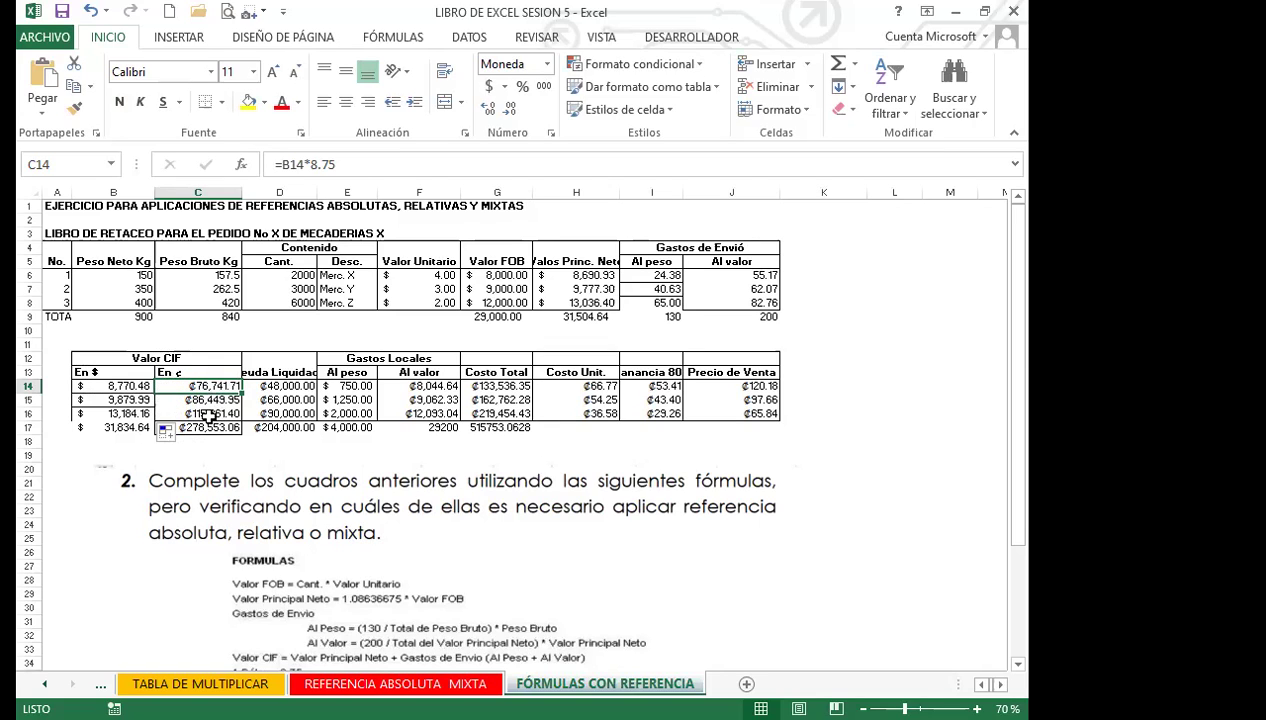
# Inspect the Deuda Liquidada amounts in D14:D16 and the net principal value formula in H6
pyautogui.moveTo(305, 386); pyautogui.dragTo(300, 410)
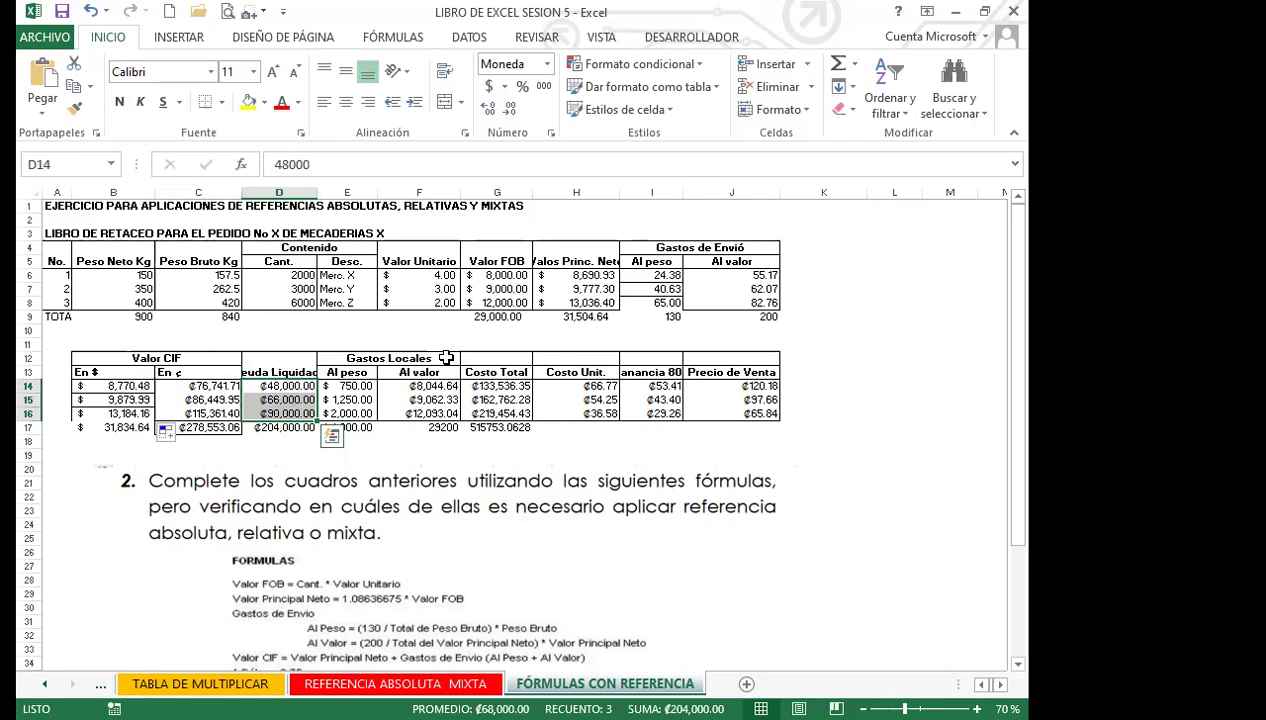
pyautogui.click(567, 276)
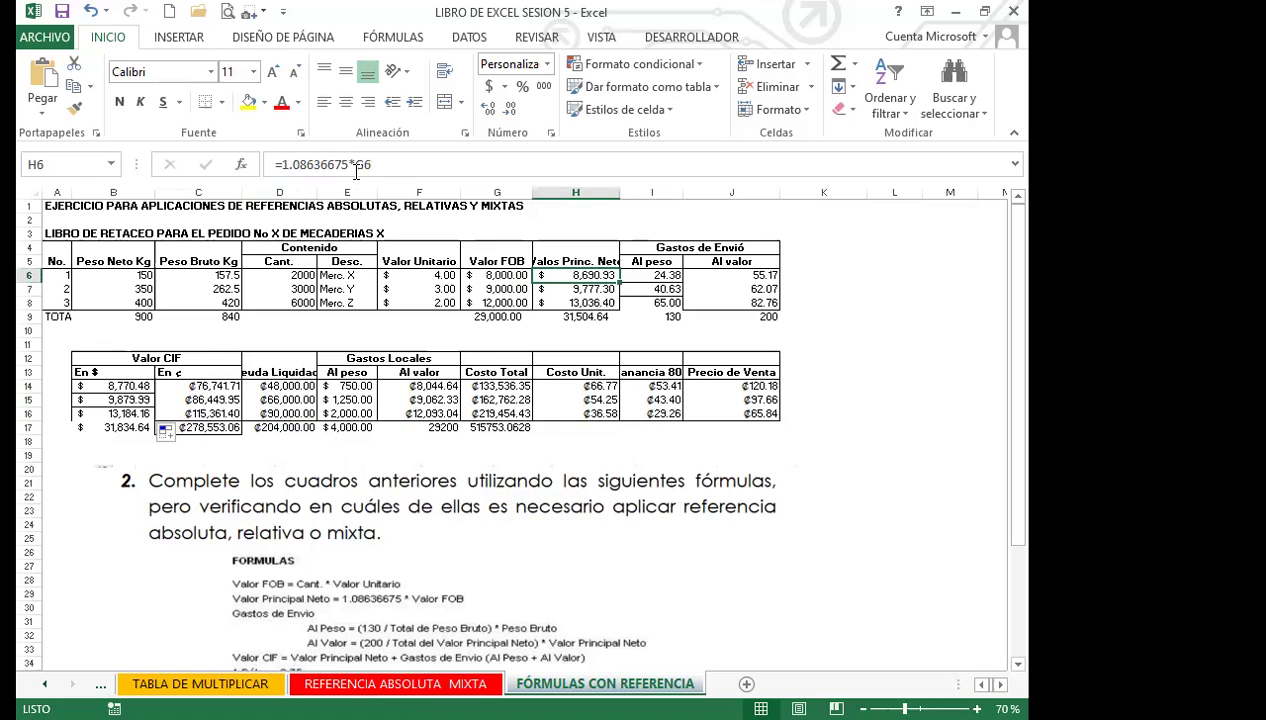
pyautogui.click(897, 234)
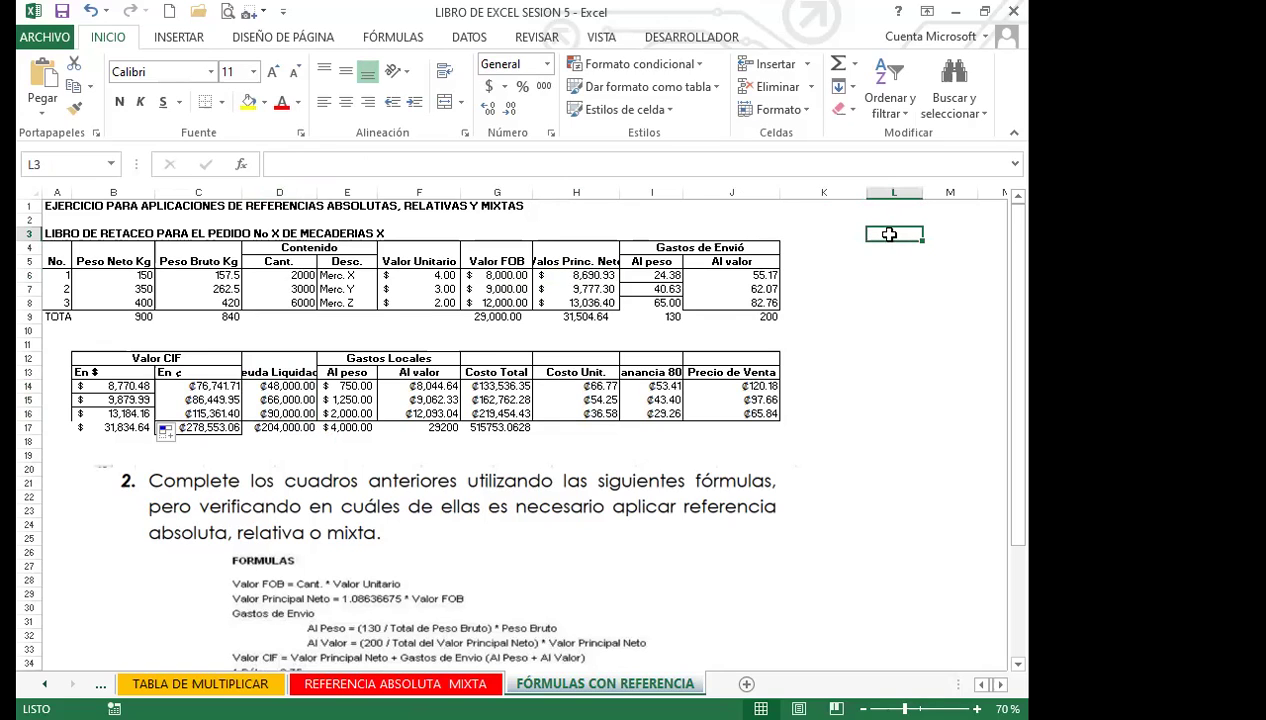
pyautogui.click(561, 277)
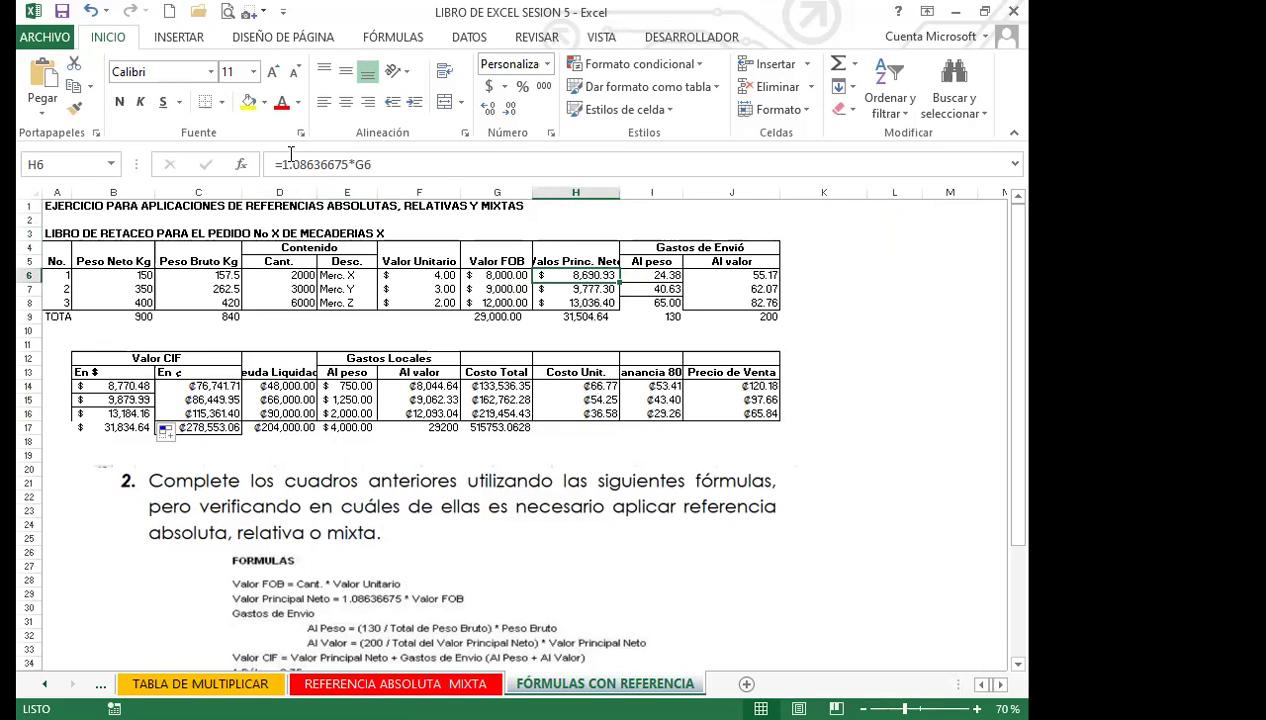